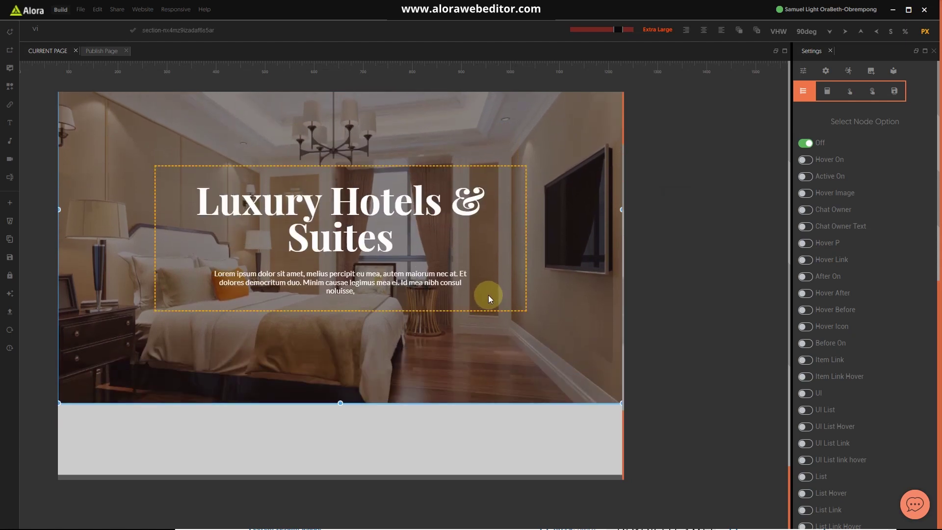
Select the empty section directly below the hero image, stretch its bottom edge down to make it much taller, and save the page.
left_click(451, 411)
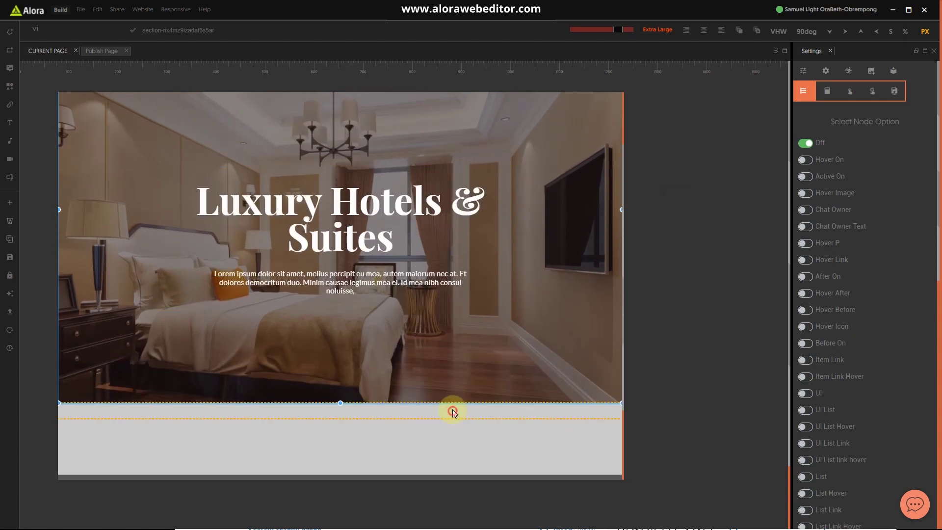
scroll(441, 339, "up", 1)
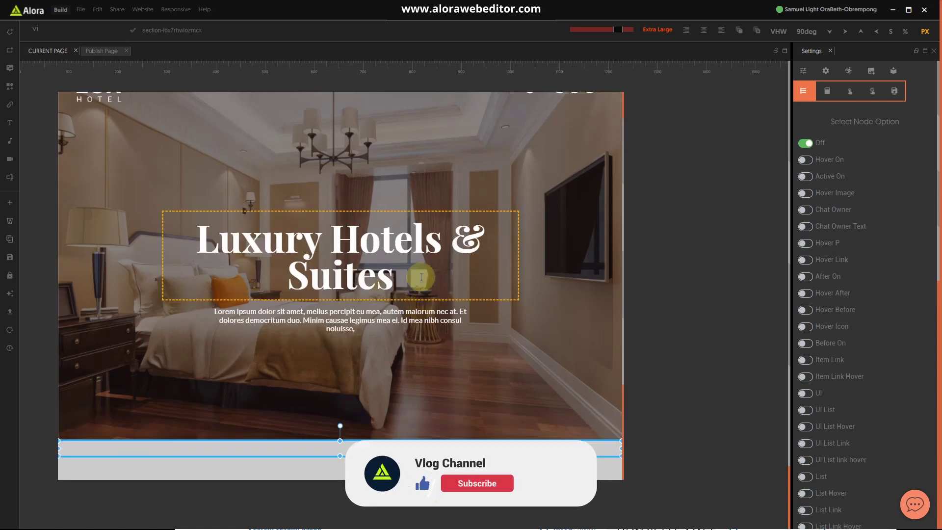
scroll(452, 266, "up", 1)
scroll(453, 267, "up", 1)
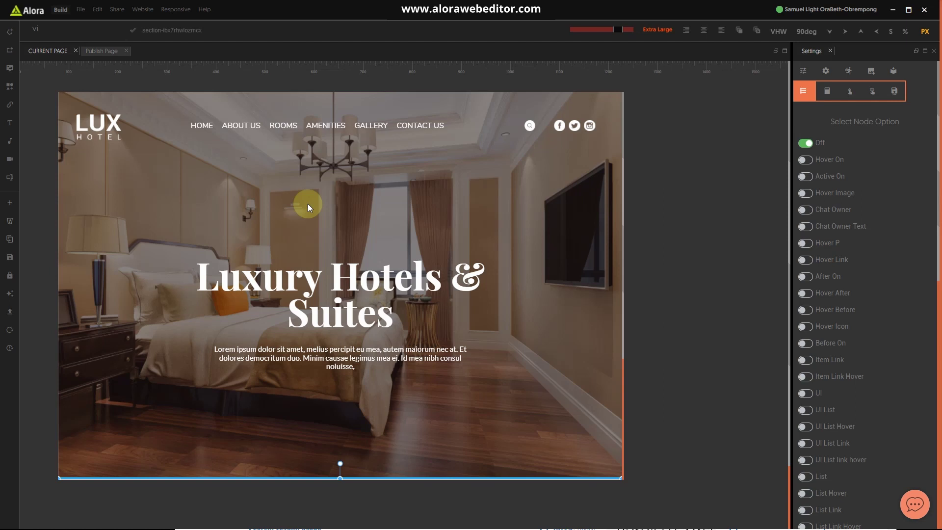
scroll(458, 302, "down", 3)
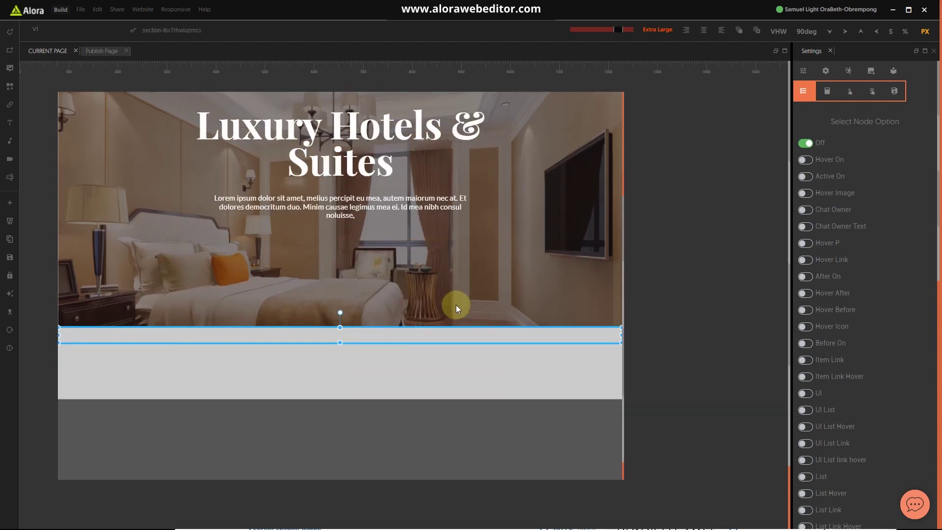
scroll(358, 363, "down", 1)
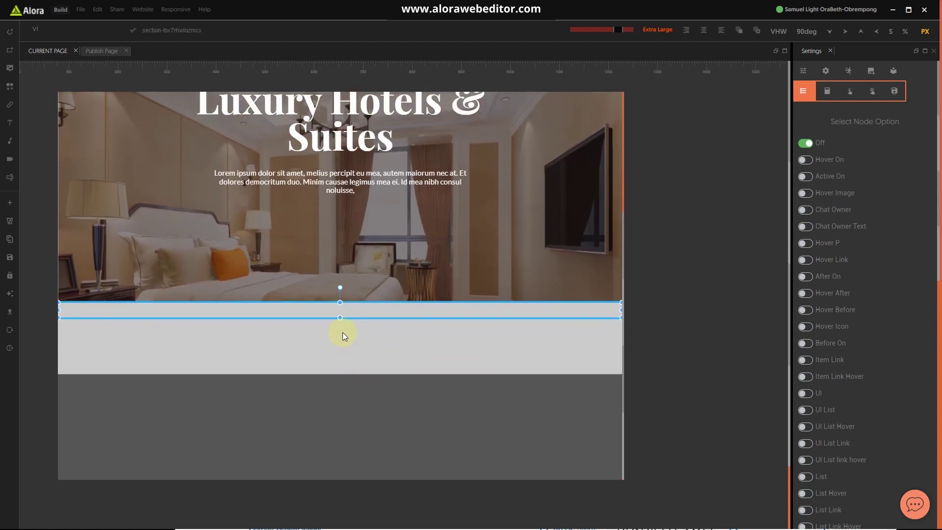
left_click_drag(340, 320, 333, 386)
scroll(336, 337, "down", 2)
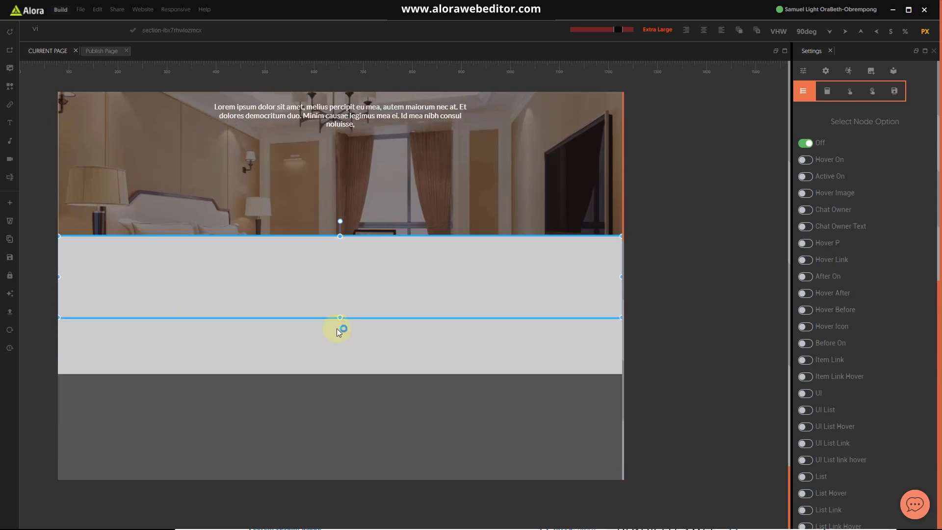
left_click_drag(341, 320, 336, 387)
scroll(363, 326, "down", 2)
left_click_drag(337, 317, 344, 393)
scroll(358, 363, "down", 3)
left_click_drag(341, 319, 337, 429)
scroll(415, 335, "up", 4)
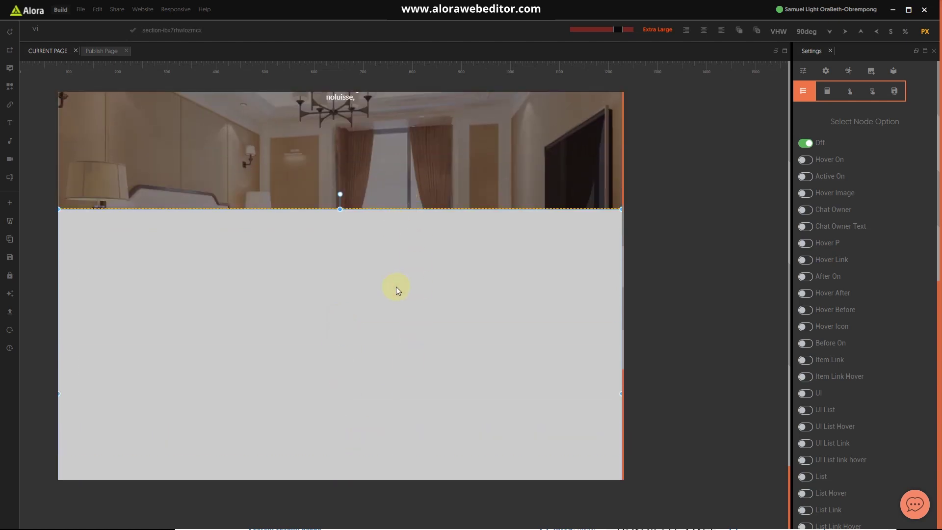
key("ctrl+s")
Set the background color of the enlarged section to white.
scroll(378, 320, "down", 2)
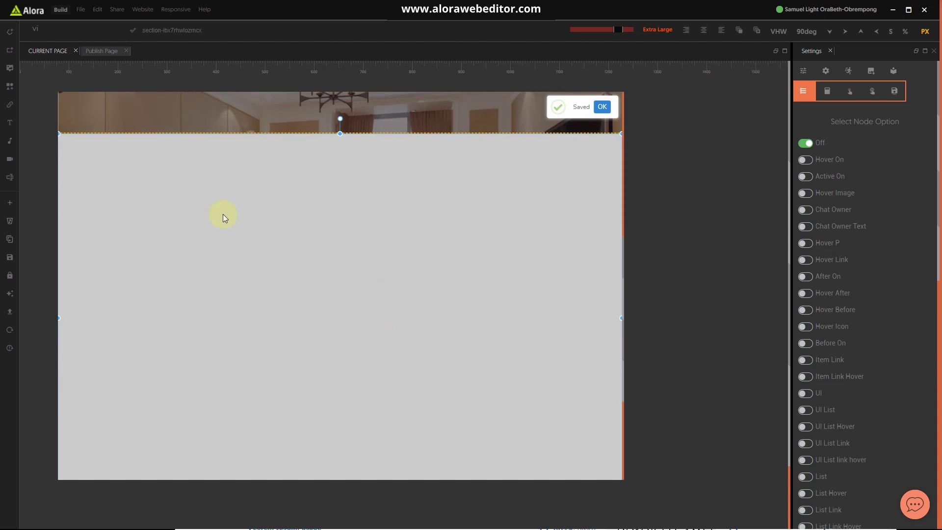
left_click(61, 31)
key("BackSpace")
key("BackSpace")
type("bac")
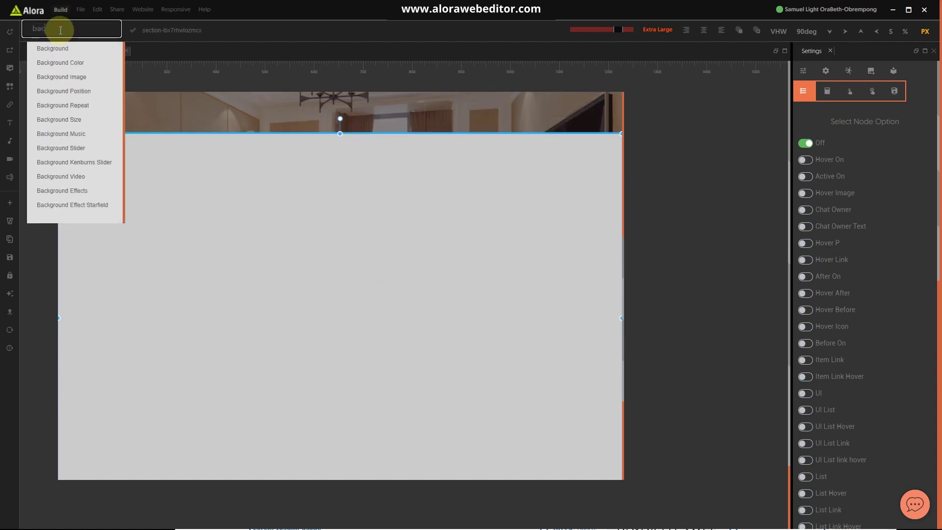
left_click(72, 62)
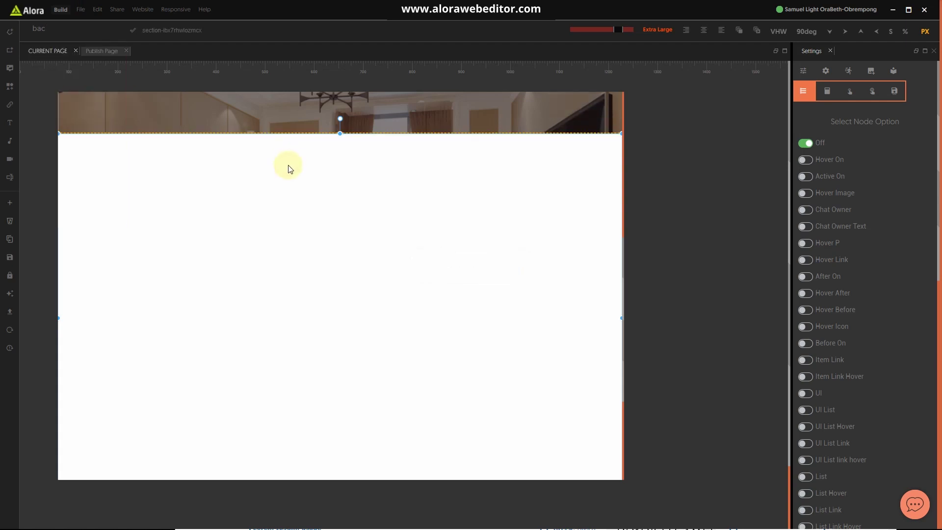
Switch to the Hotel website.jpg reference in Photos and examine the layout of its Featured Rooms section.
key("super")
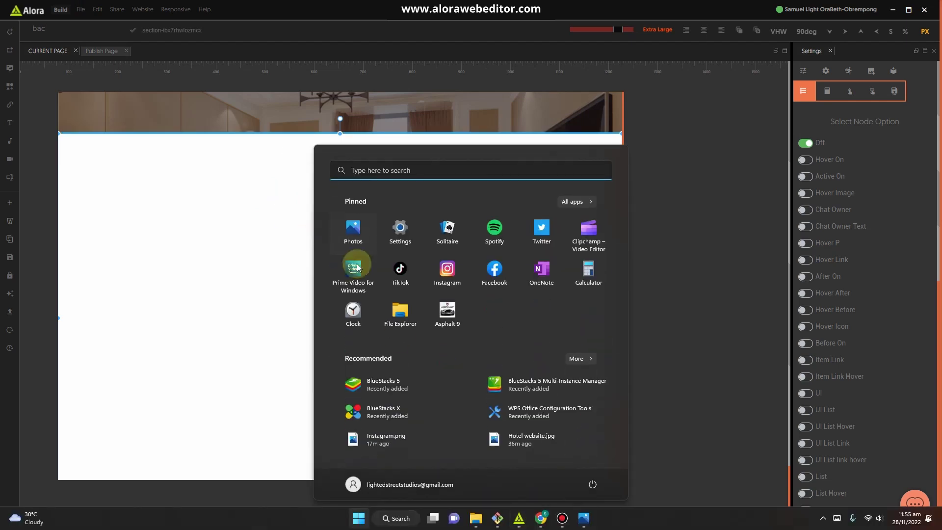
left_click(584, 516)
scroll(447, 253, "up", 2)
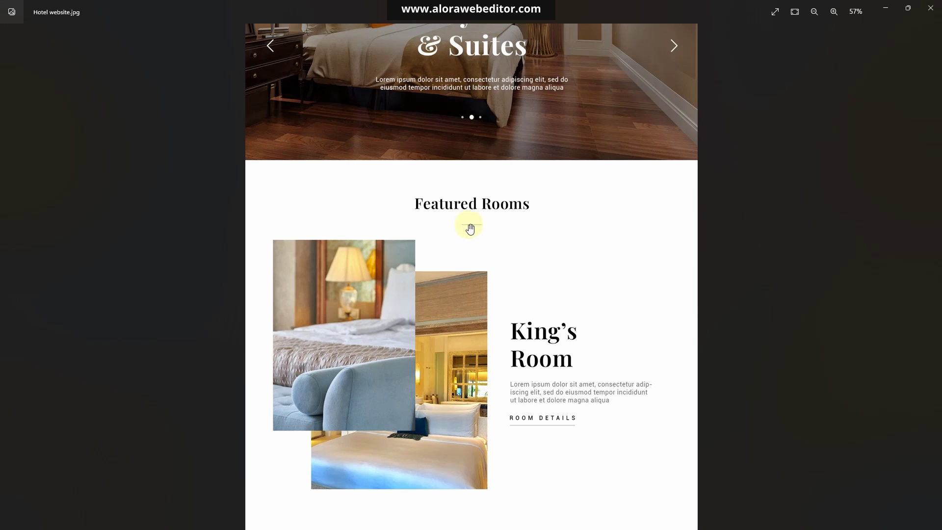
scroll(497, 237, "up", 1)
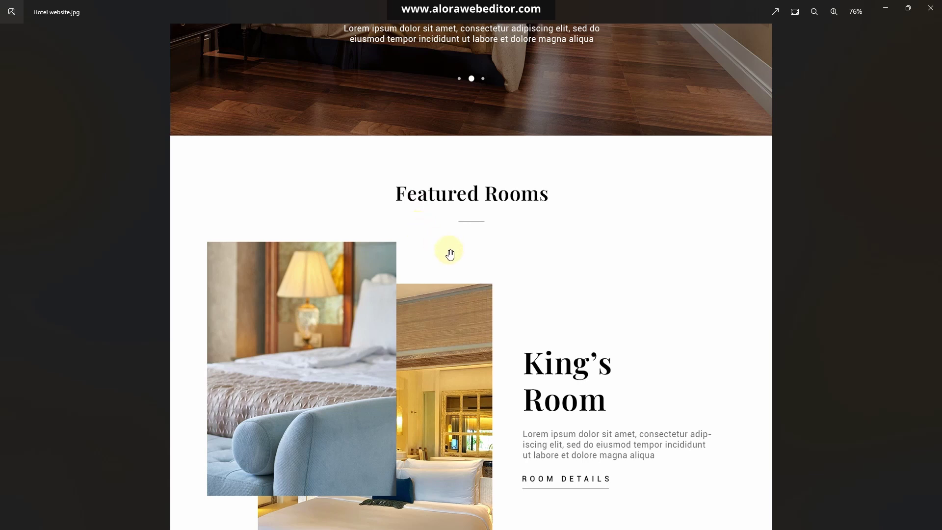
left_click(908, 8)
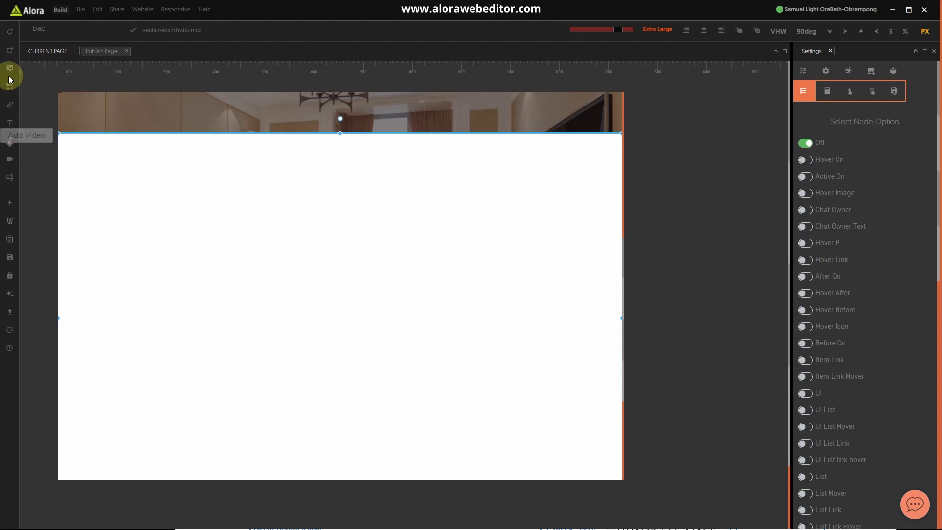
Add a block element inside the white section and set the section's top padding to 80 px.
left_click(18, 47)
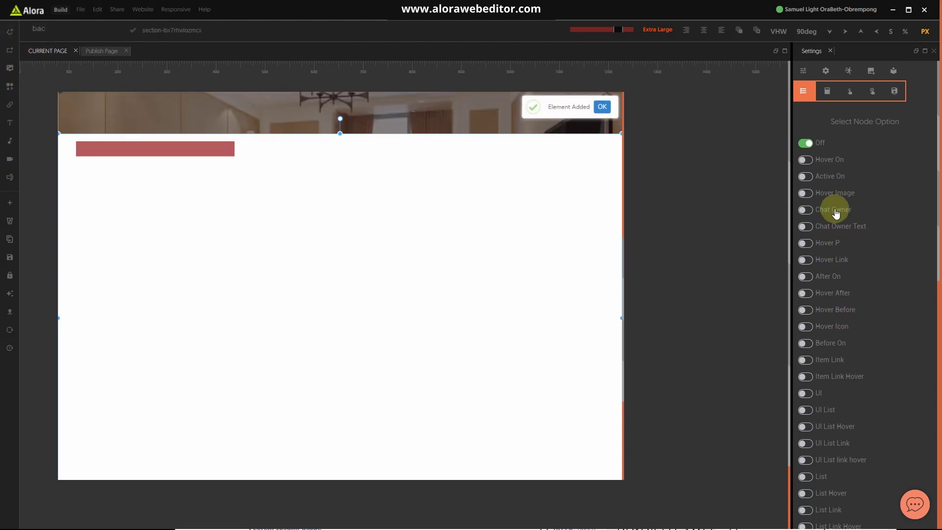
left_click(806, 71)
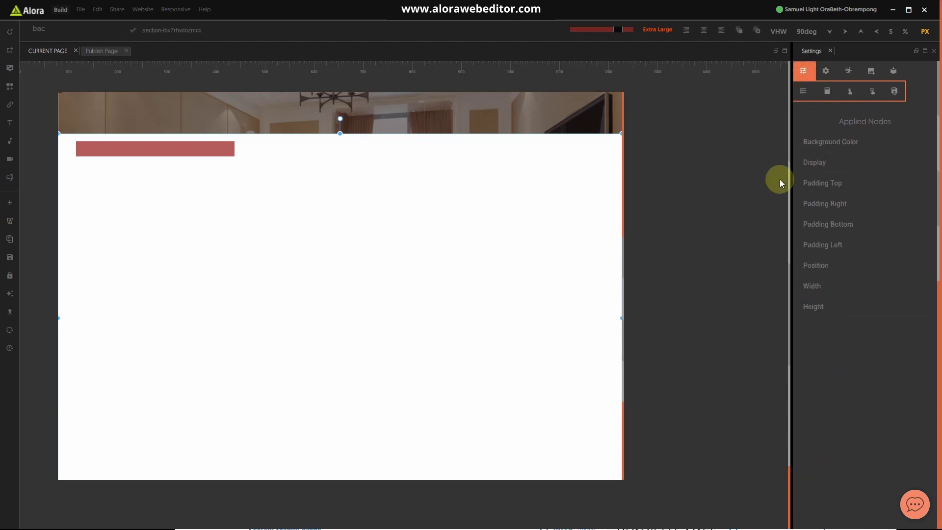
left_click(830, 182)
left_click(856, 204)
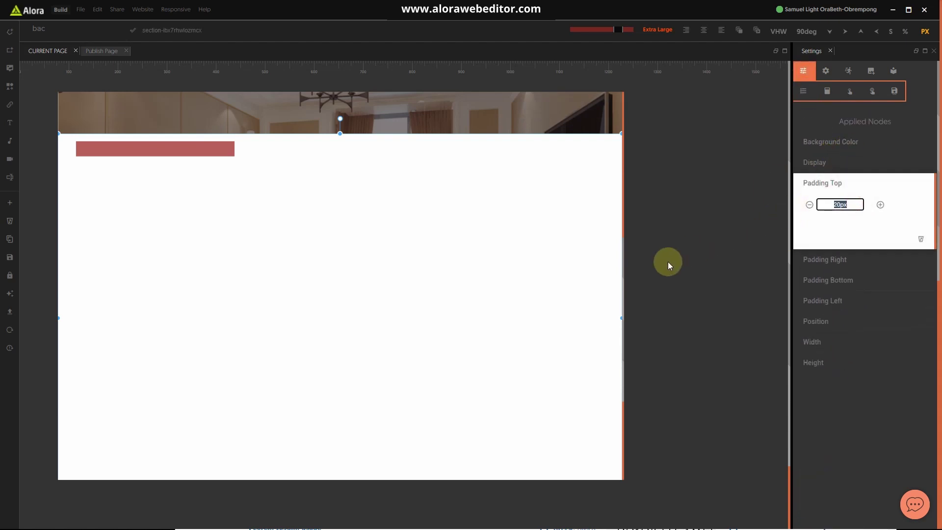
left_click(860, 181)
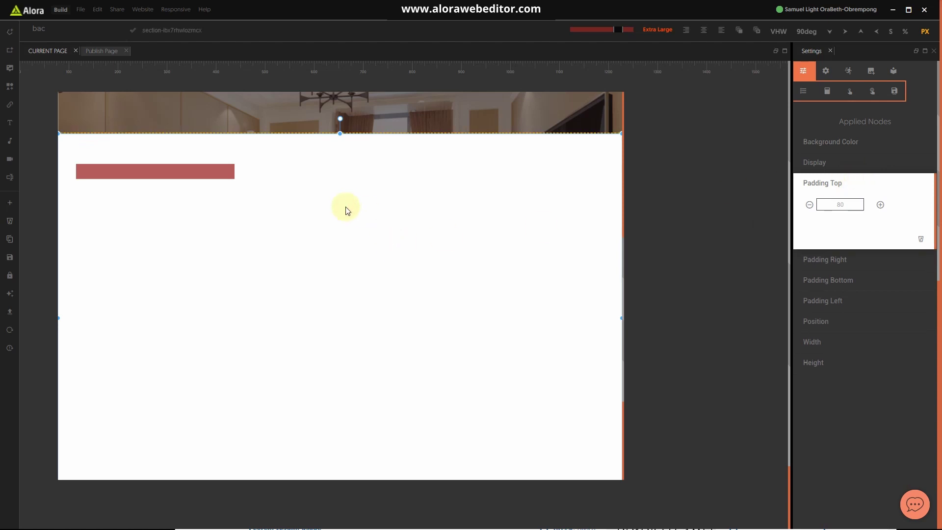
Change the unit to percent and set the red block's width to 40%.
left_click(227, 173)
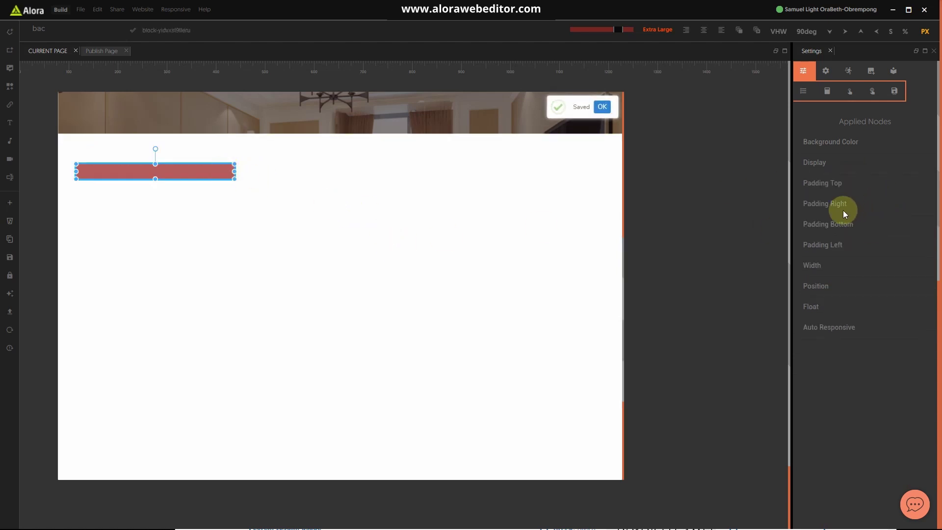
left_click(812, 267)
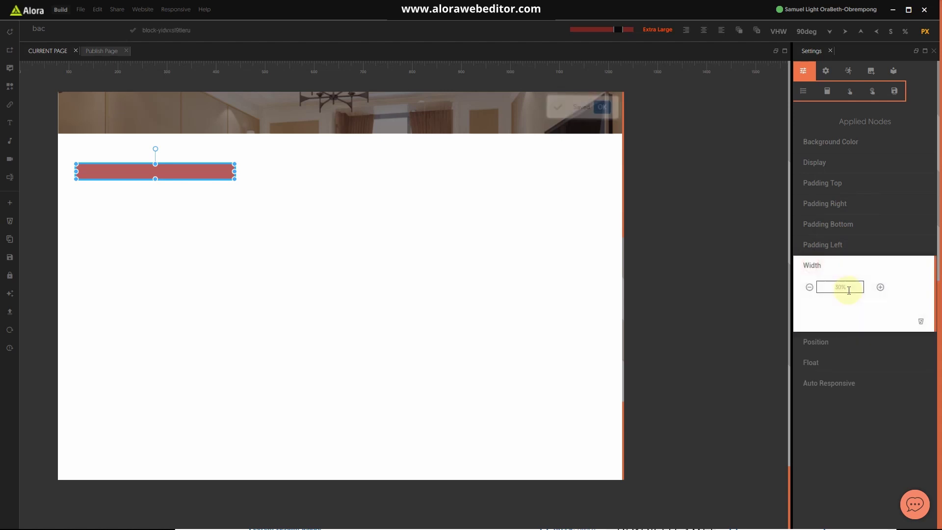
left_click(905, 32)
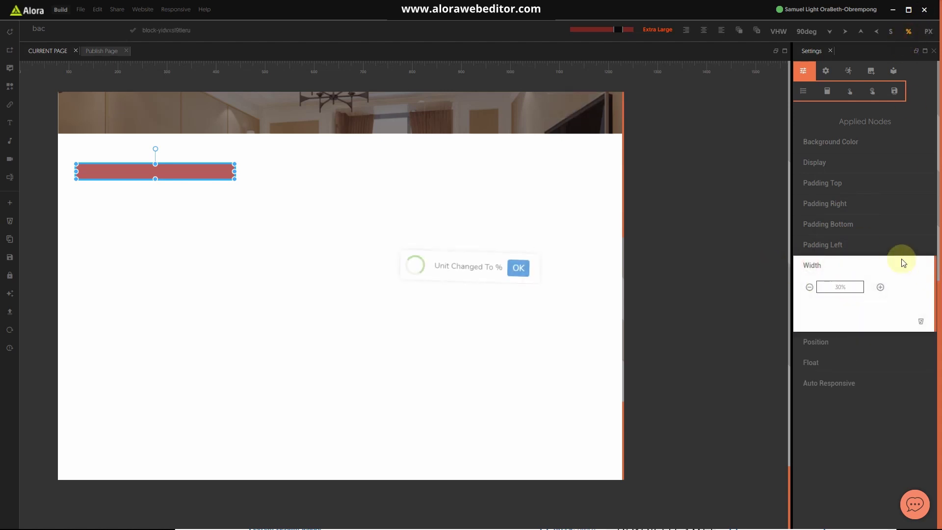
left_click(854, 288)
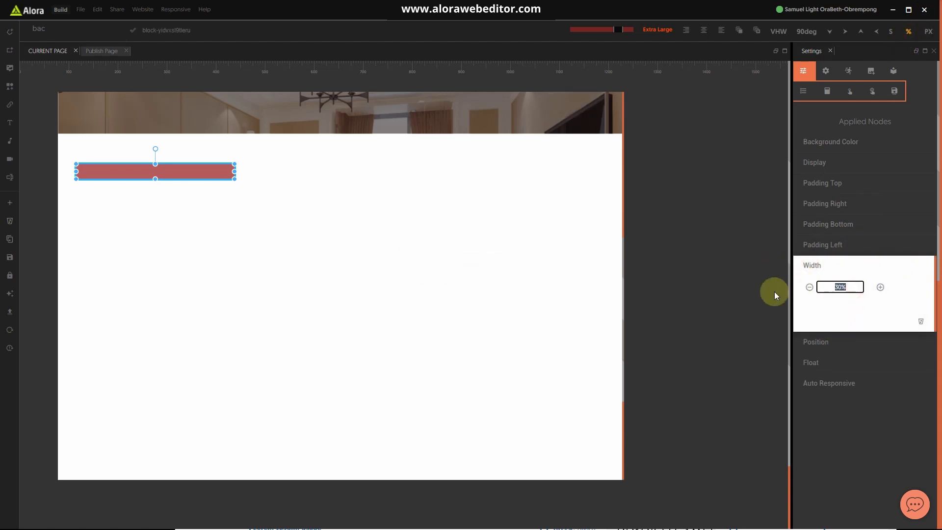
type("50")
left_click(852, 265)
left_click(824, 271)
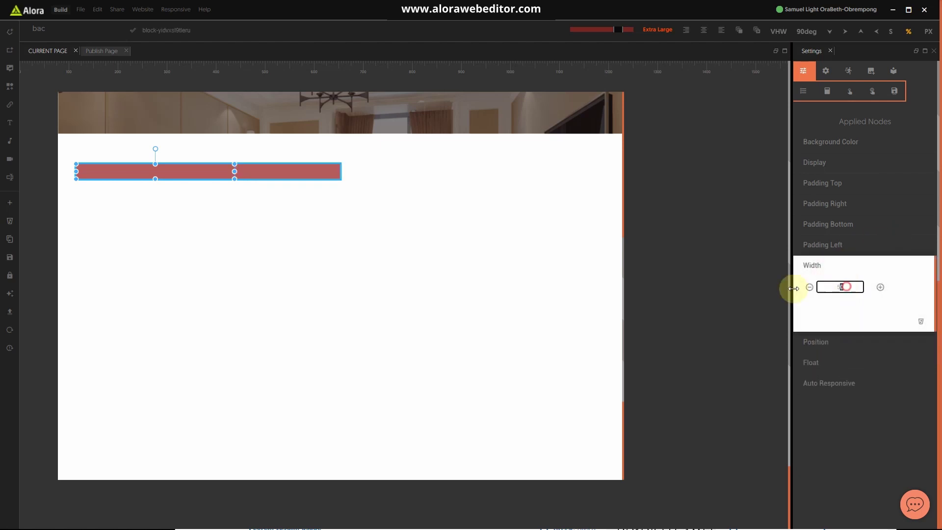
type("40")
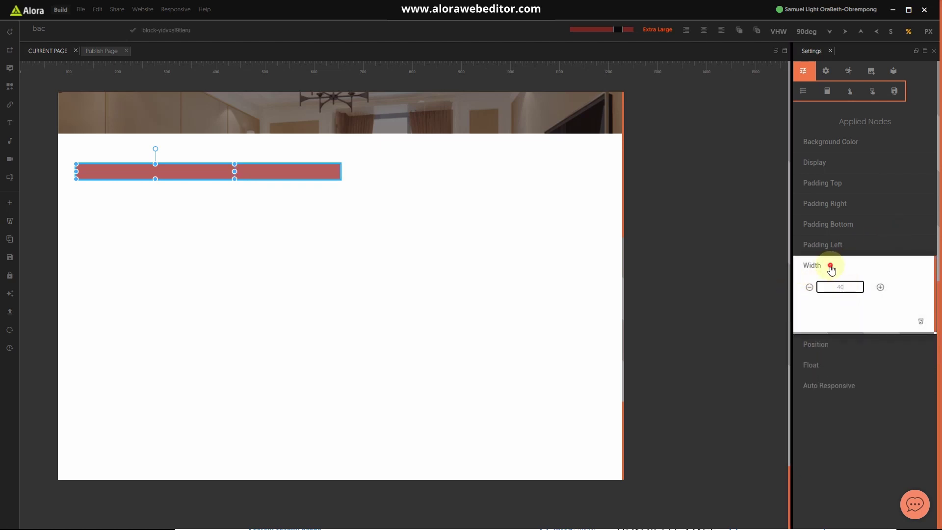
left_click(828, 268)
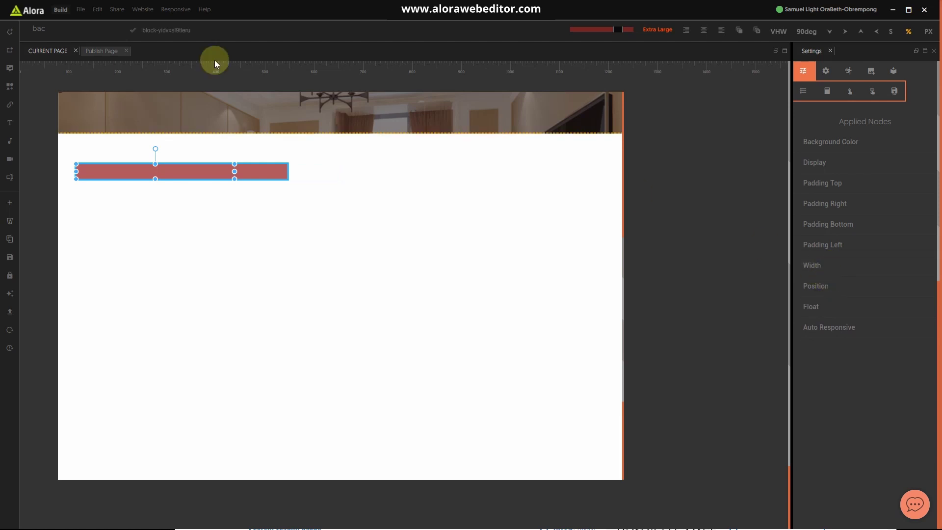
Give the red block a left margin of 30% and switch the unit back to pixels.
left_click(78, 29)
key("BackSpace")
key("BackSpace")
key("BackSpace")
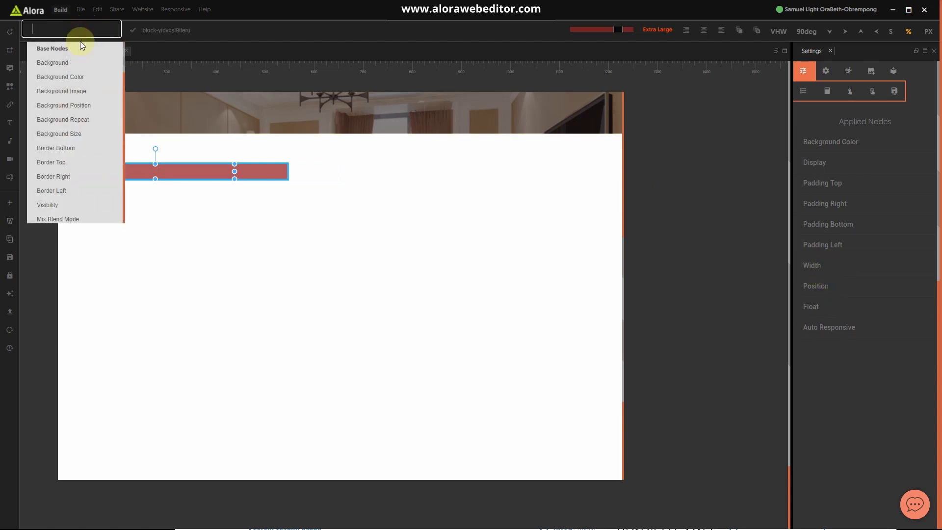
type("mar")
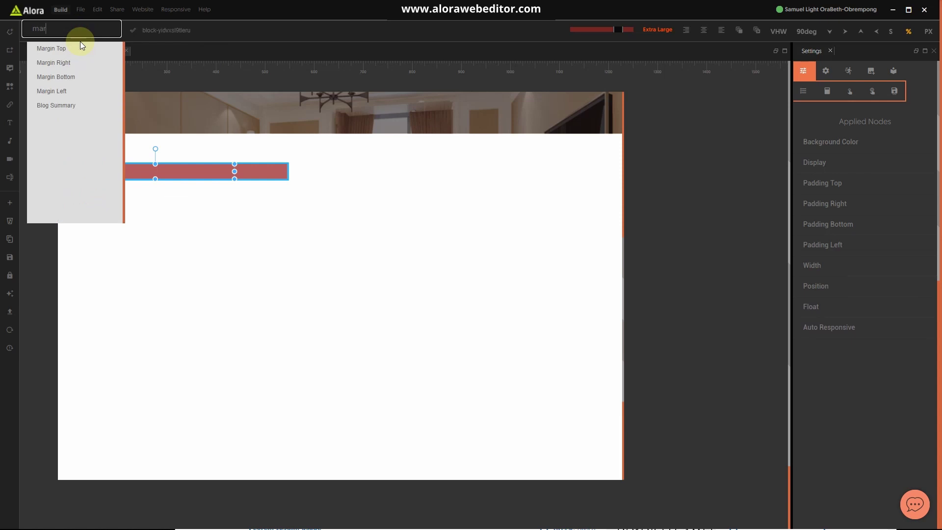
type("g")
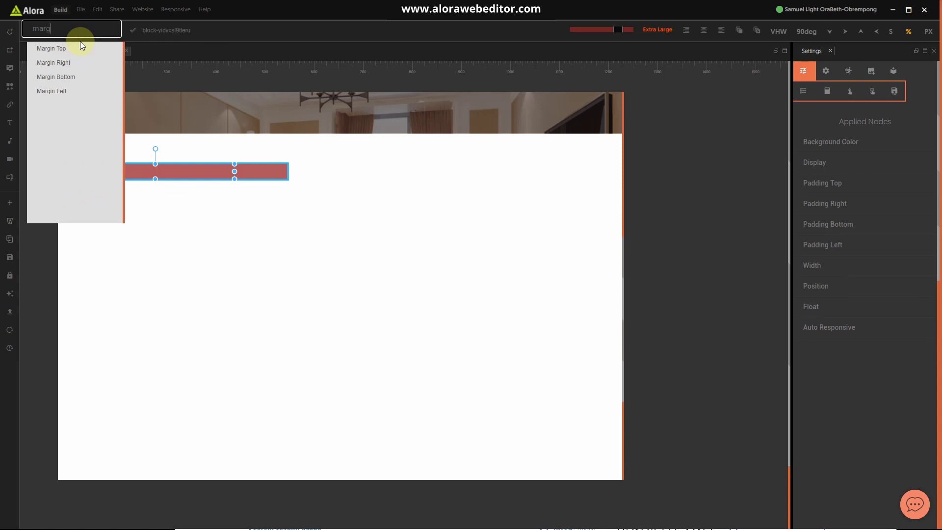
left_click(62, 94)
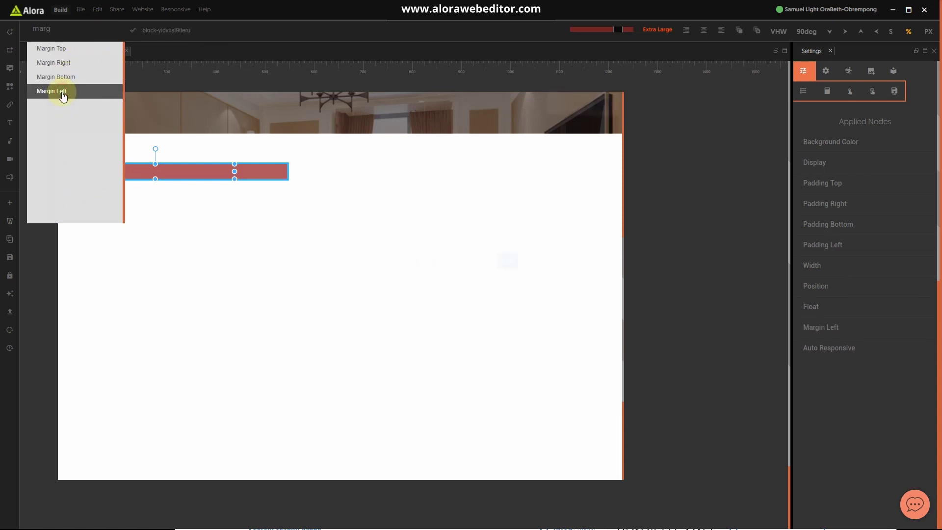
left_click(813, 325)
left_click(853, 353)
type("30")
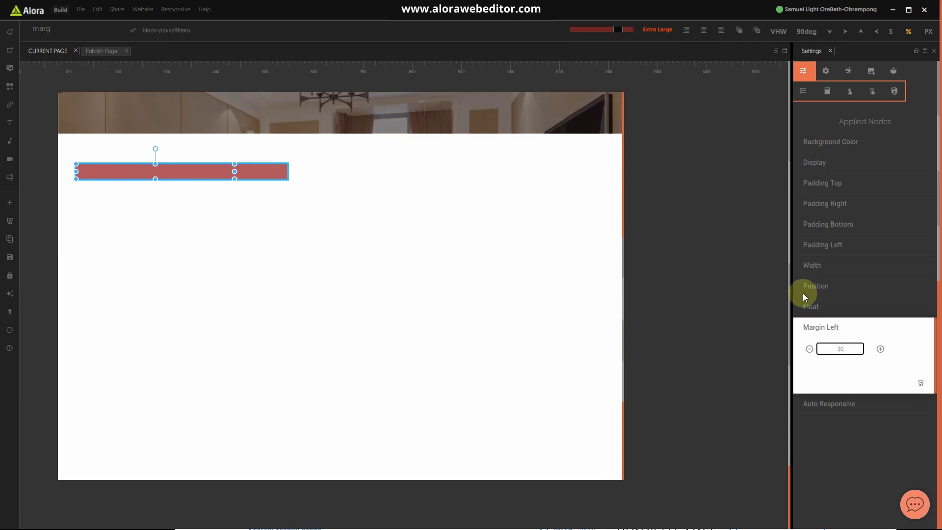
left_click(834, 328)
left_click(929, 32)
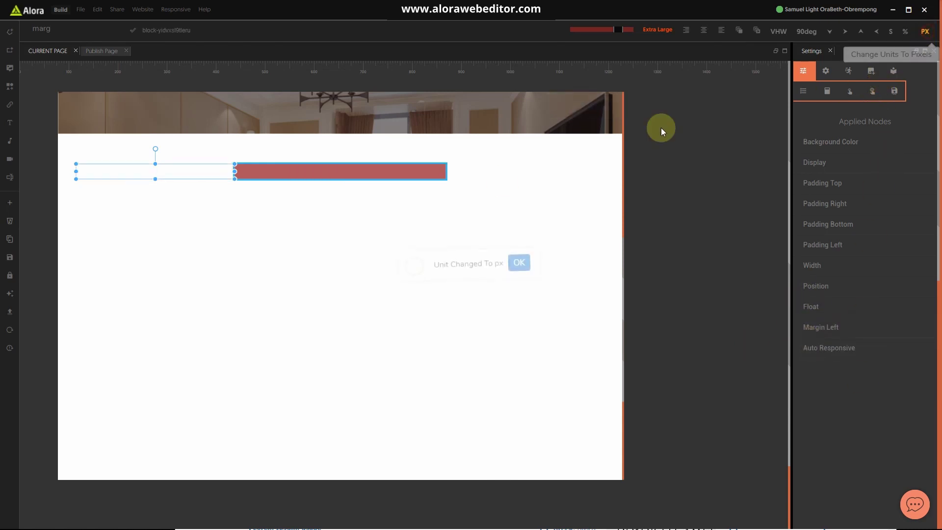
left_click(504, 176)
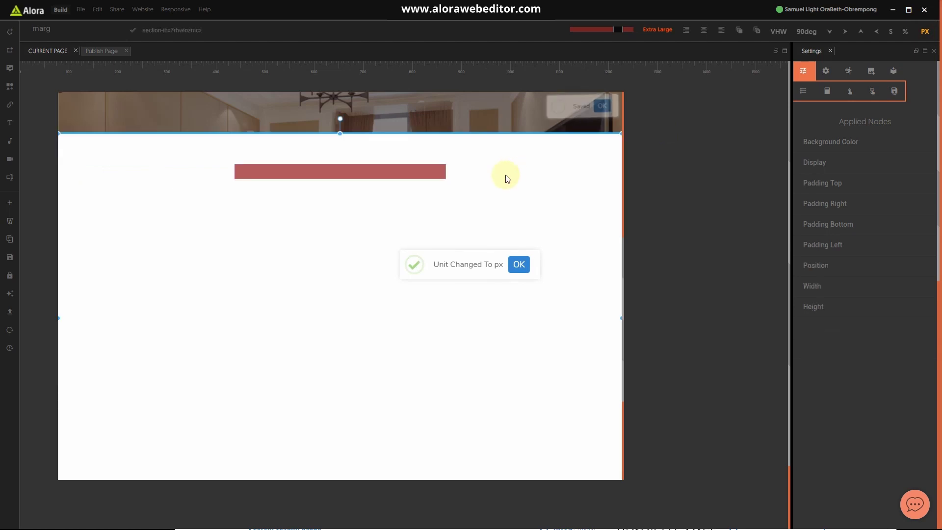
Add a Background Color setting to the red block to clear its red fill, and reselect the block.
left_click(391, 167)
left_click(83, 26)
key("BackSpace")
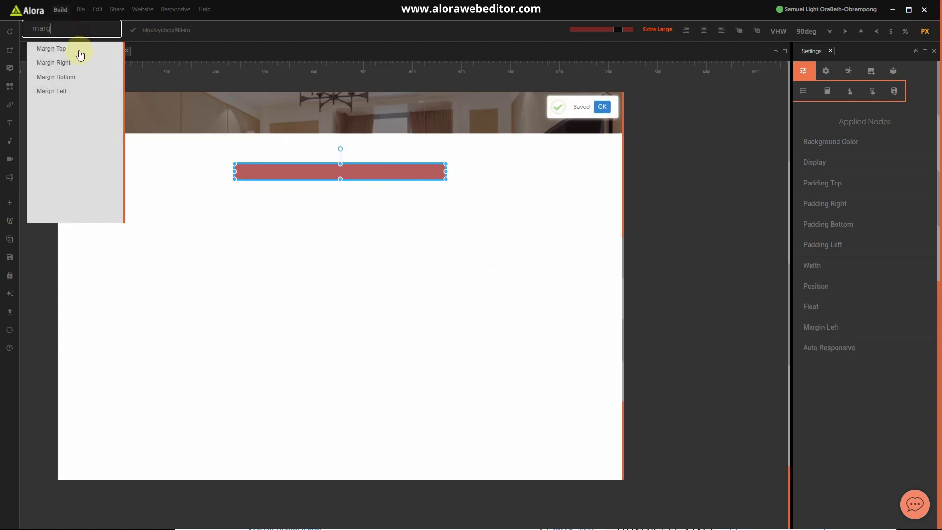
key("BackSpace")
key("BackSpace")
key("BackSpace")
type("back")
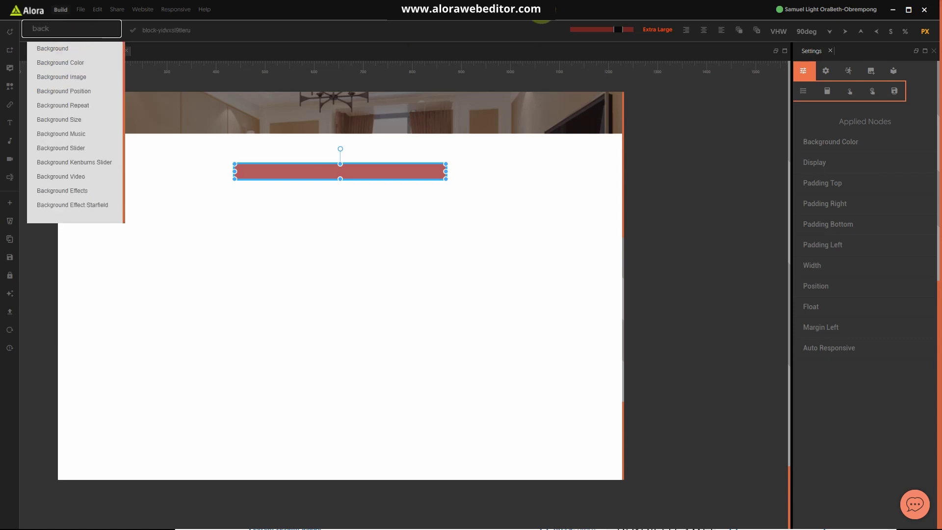
left_click(72, 63)
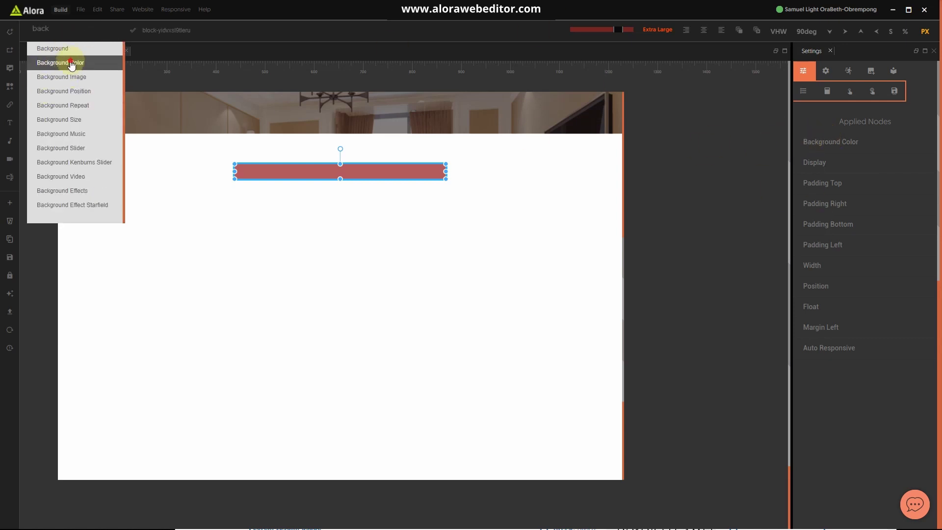
left_click(331, 213)
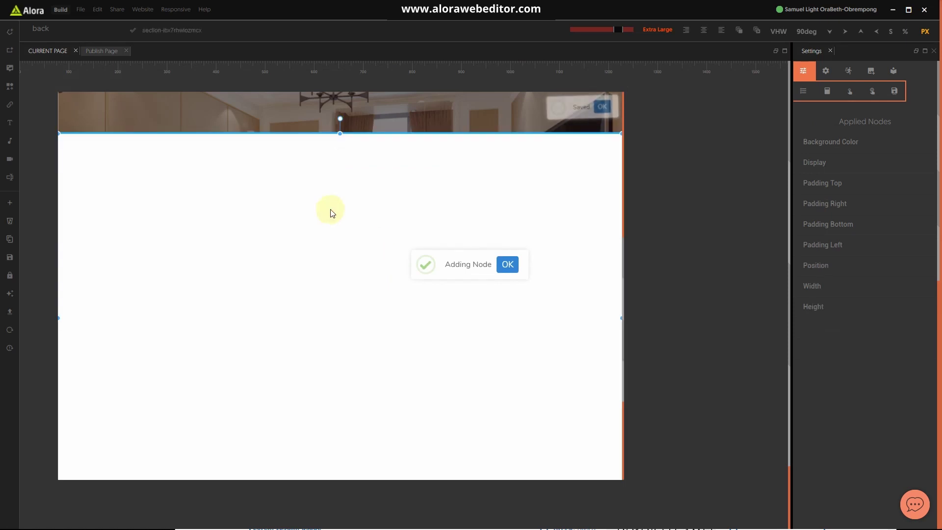
left_click(347, 174)
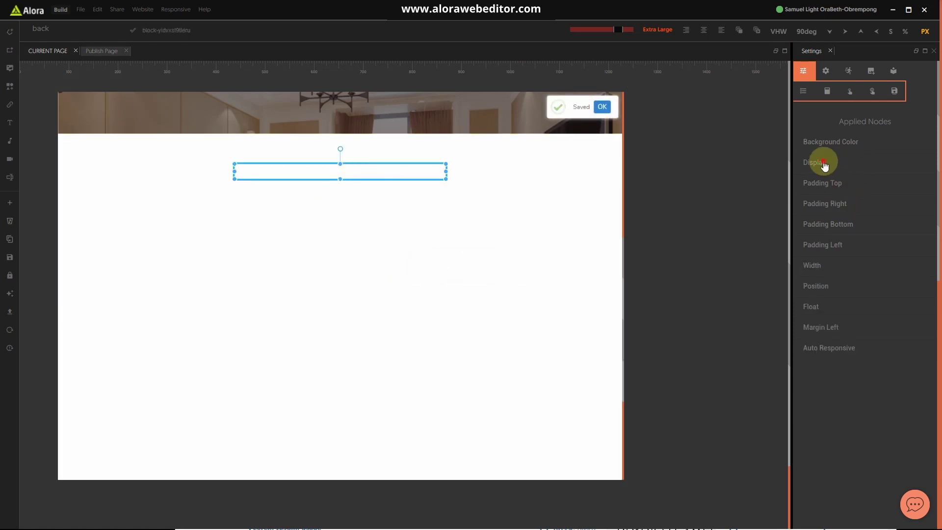
Change the Display setting of the block in the white section.
left_click(825, 164)
left_click(842, 185)
type("ta")
left_click(848, 208)
left_click(847, 180)
left_click(847, 165)
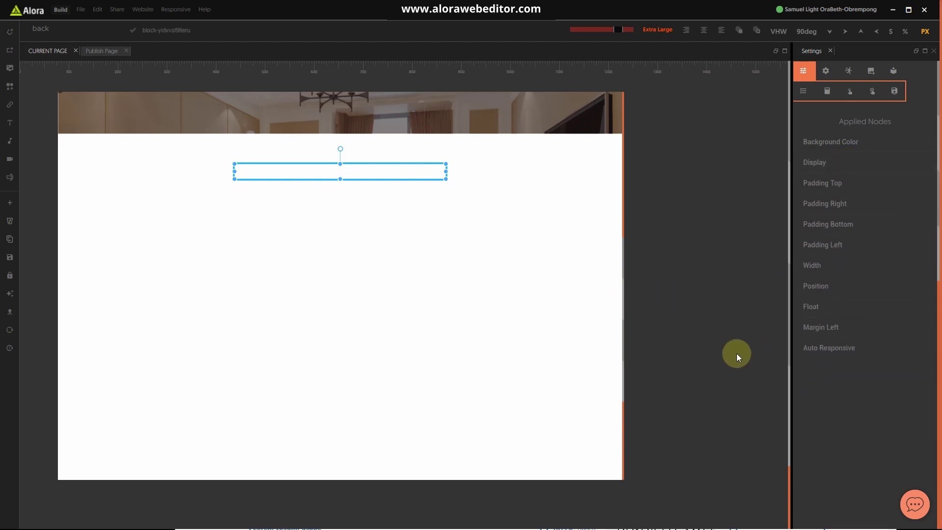
Add a text element inside the block and select it.
left_click(10, 122)
left_click(318, 189)
left_click(320, 193)
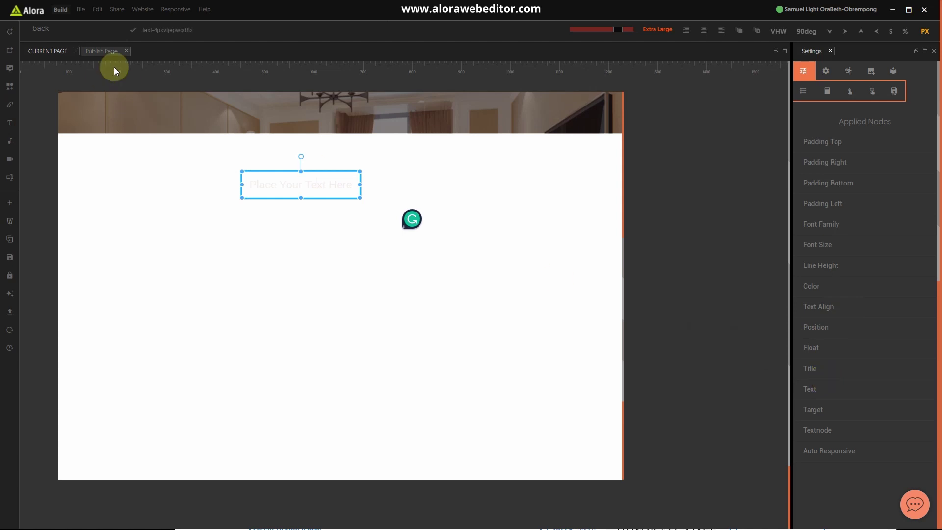
Add a Width setting to the text element, set it to 100%, and switch the unit back to pixels.
left_click(69, 28)
type("w")
left_click(61, 149)
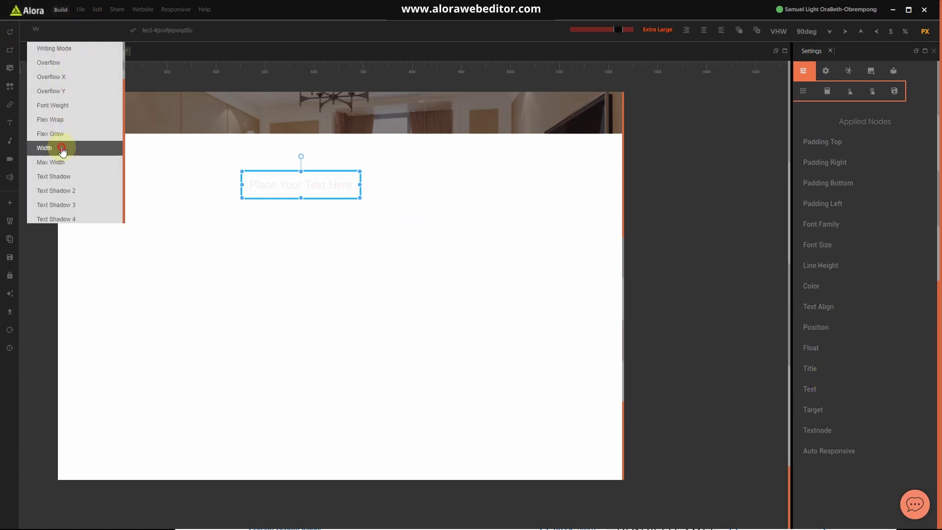
left_click(906, 43)
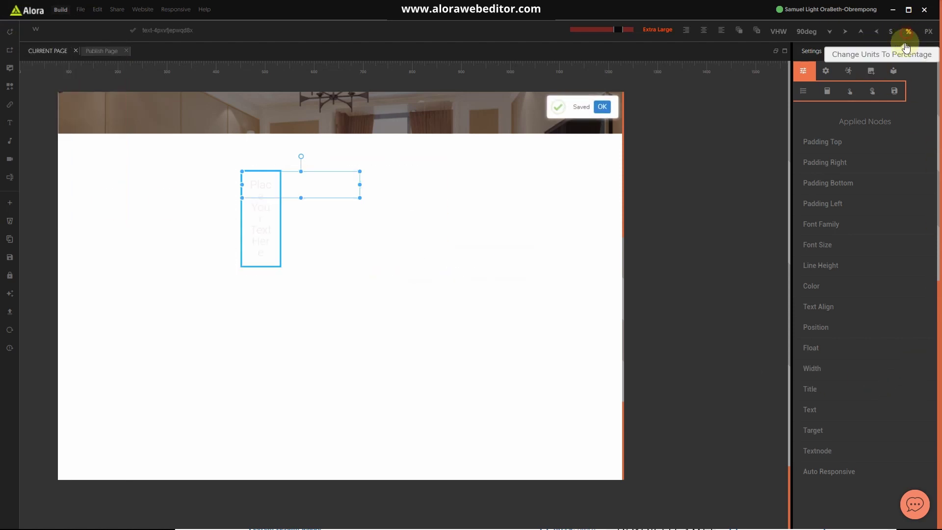
left_click(812, 369)
key("BackSpace")
type("100")
key("Return")
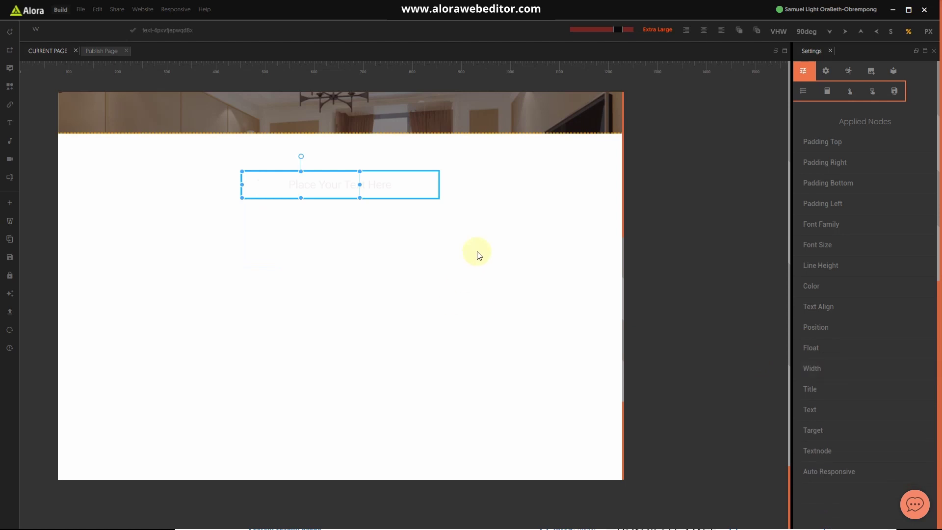
left_click(929, 31)
left_click(440, 199)
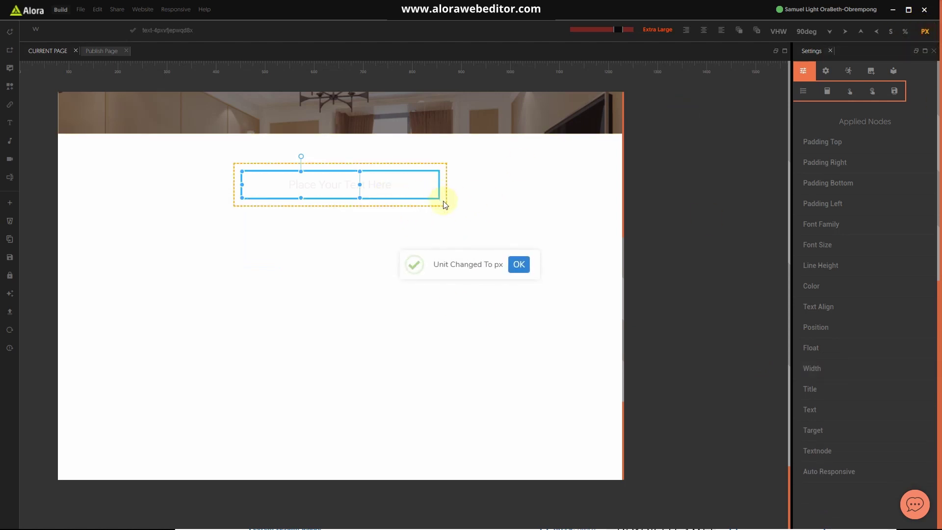
left_click(397, 193)
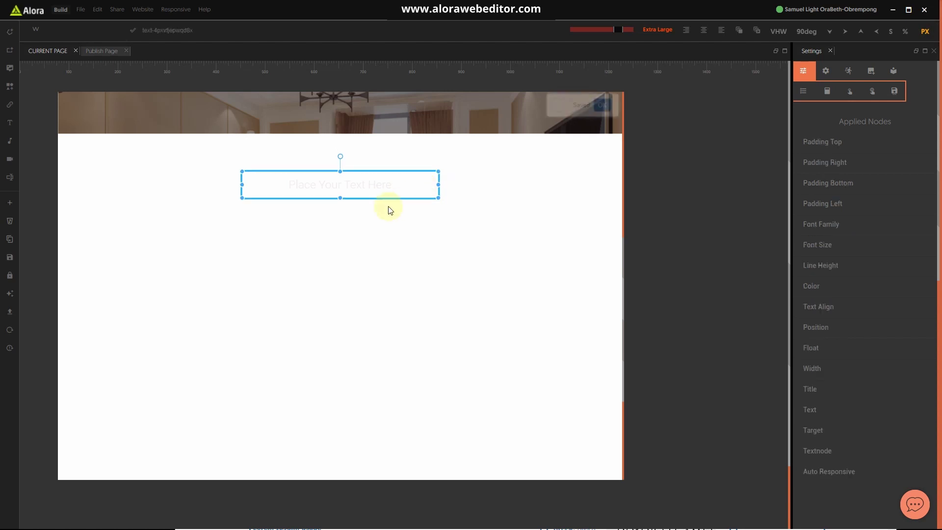
Apply the saved H3 style from the Hotel group to the text element.
left_click(872, 91)
scroll(847, 326, "down", 12)
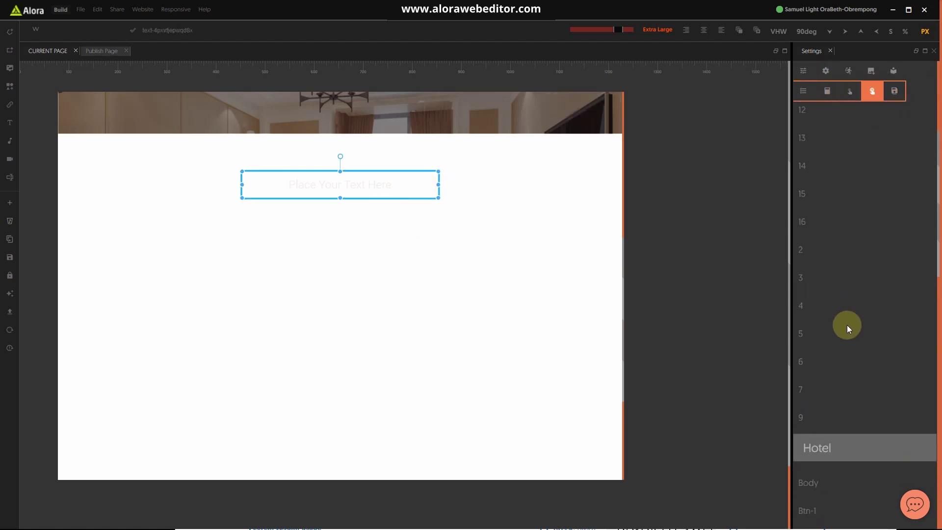
left_click(805, 309)
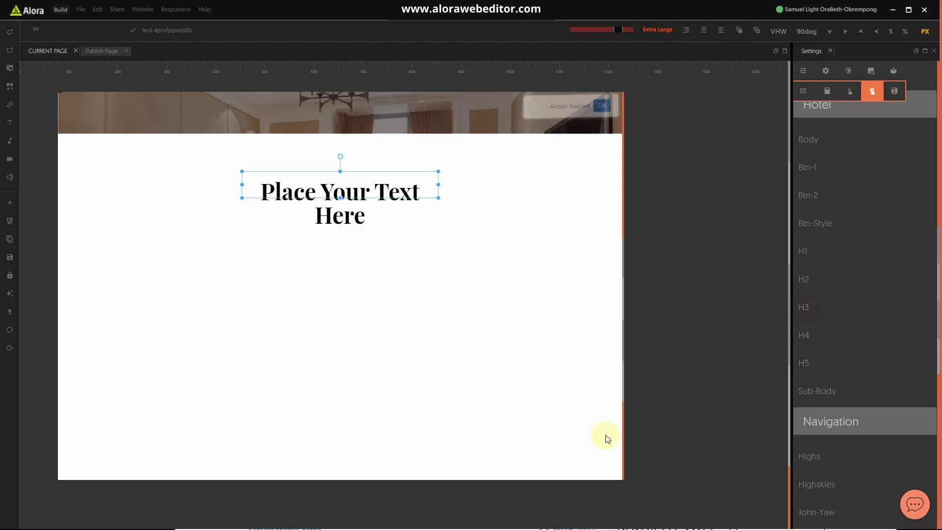
Replace the heading's placeholder text with "Featured Rooms".
double_click(324, 188)
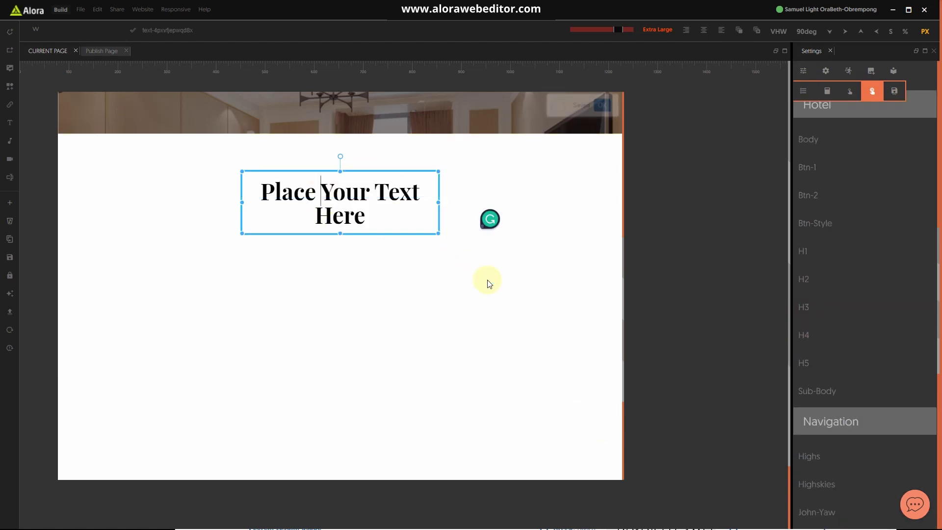
key("ctrl+a")
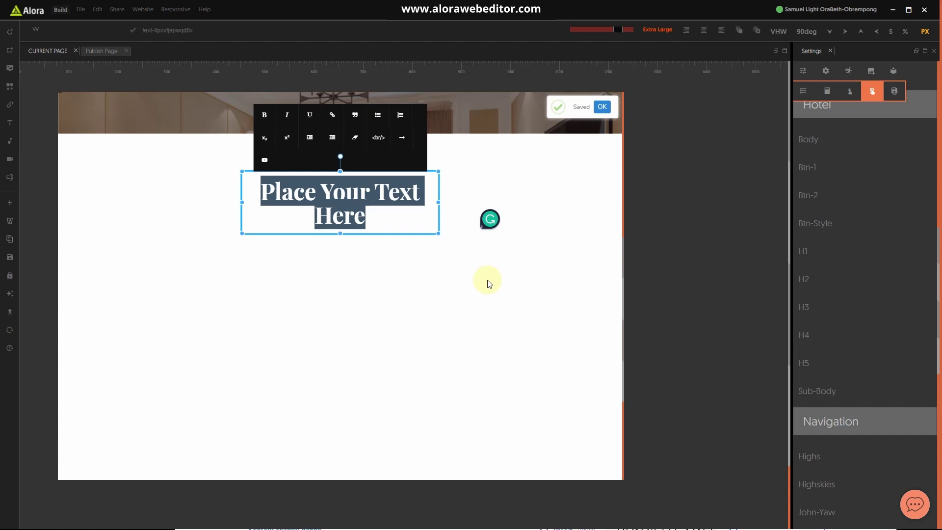
type("Rea")
key("BackSpace")
key("BackSpace")
key("BackSpace")
type("Featurted")
key("BackSpace")
key("BackSpace")
key("BackSpace")
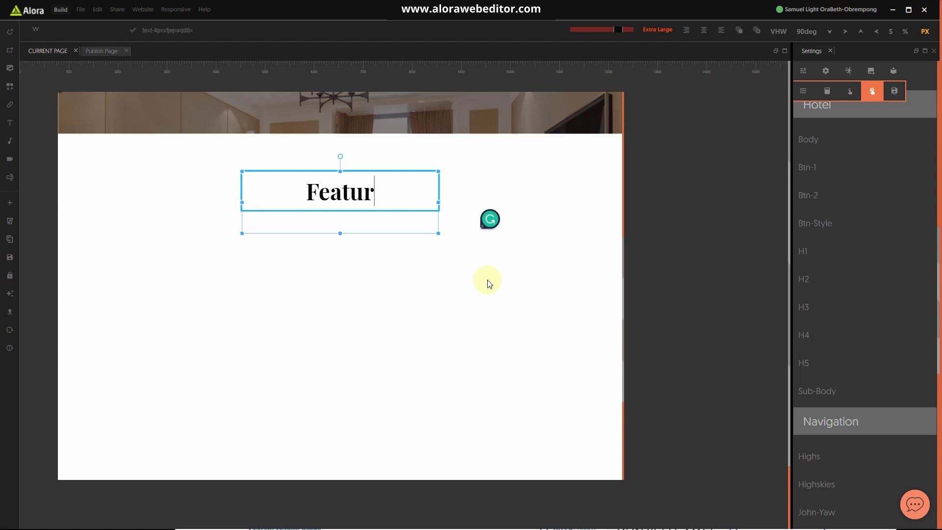
type("ed ROoms")
key("BackSpace")
key("BackSpace")
key("BackSpace")
key("BackSpace")
type("ooms")
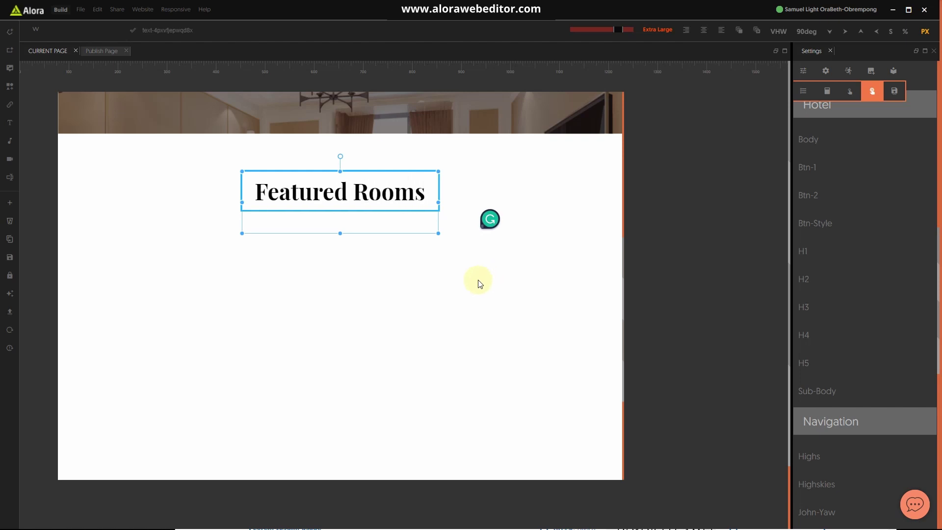
left_click(480, 278)
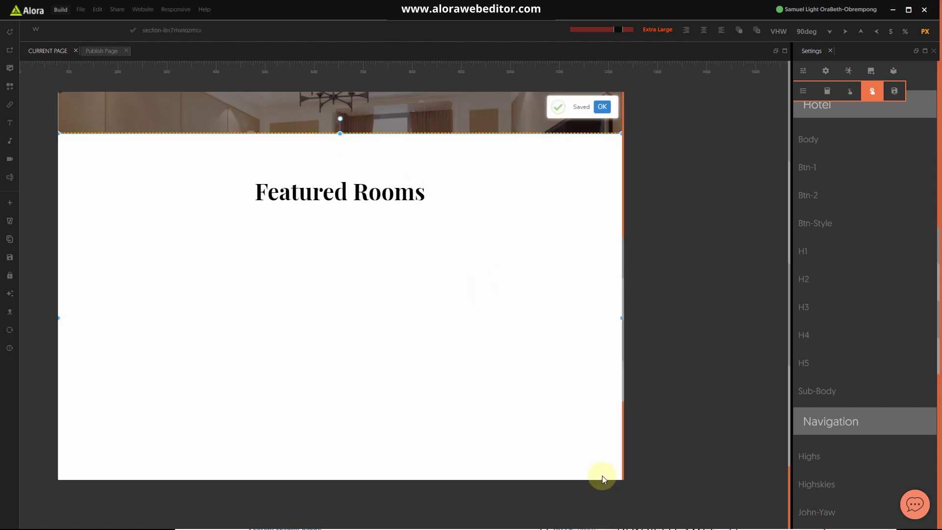
Check the Featured Rooms heading in the Hotel website.jpg reference, return to the editor and select the block around the heading.
key("super")
left_click(587, 519)
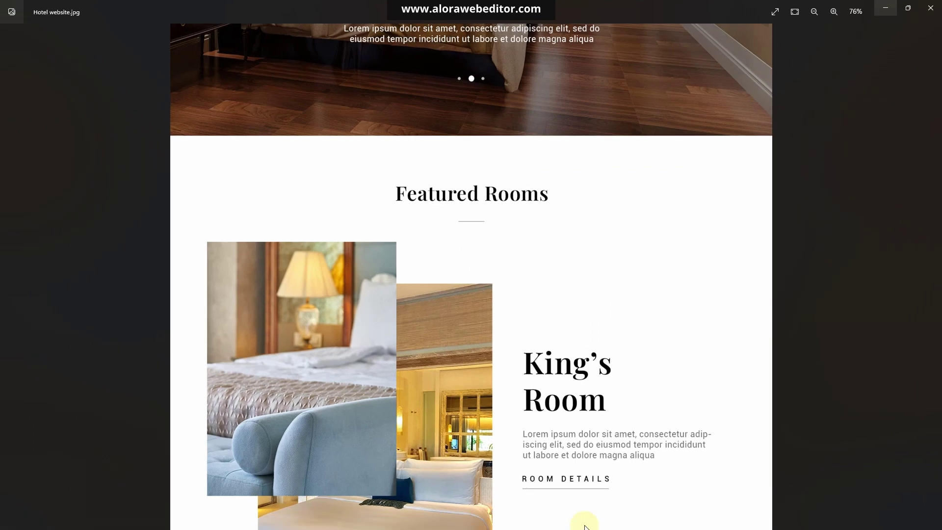
left_click(889, 11)
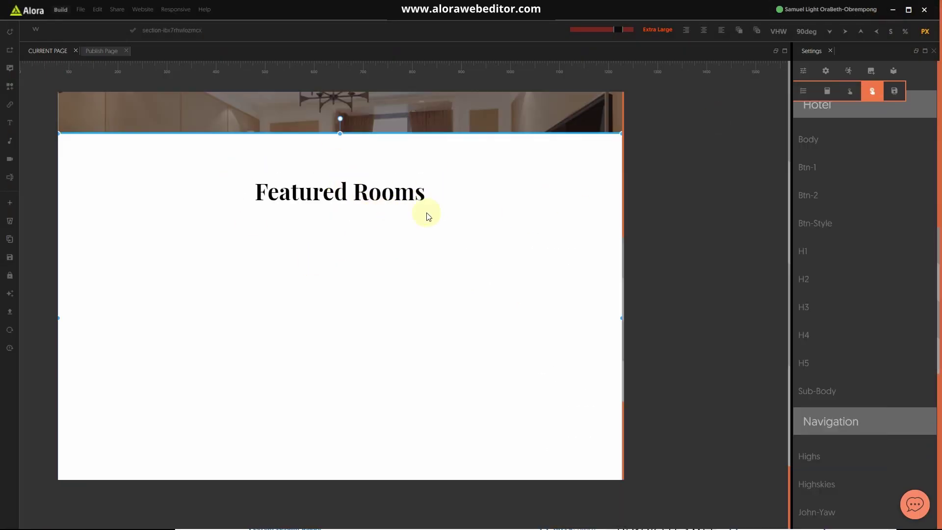
left_click(445, 201)
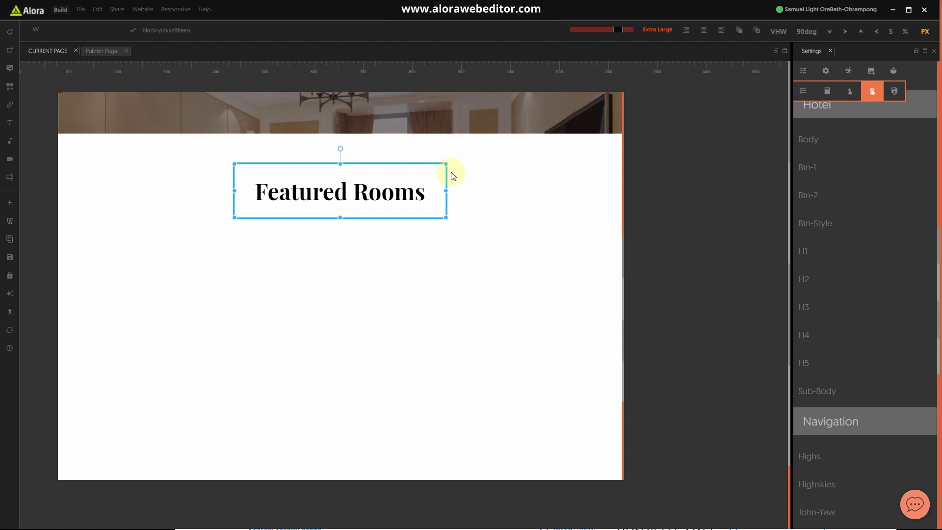
left_click(41, 32)
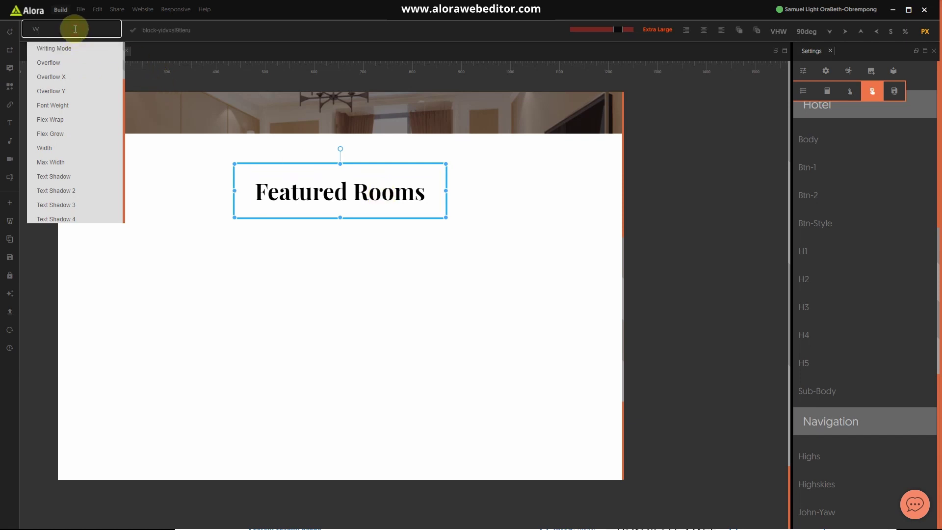
key("BackSpace")
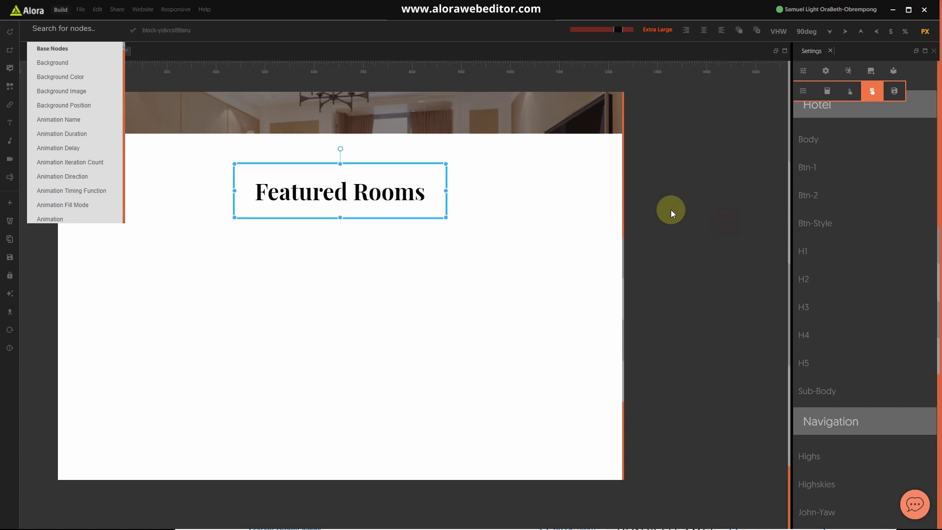
left_click(73, 28)
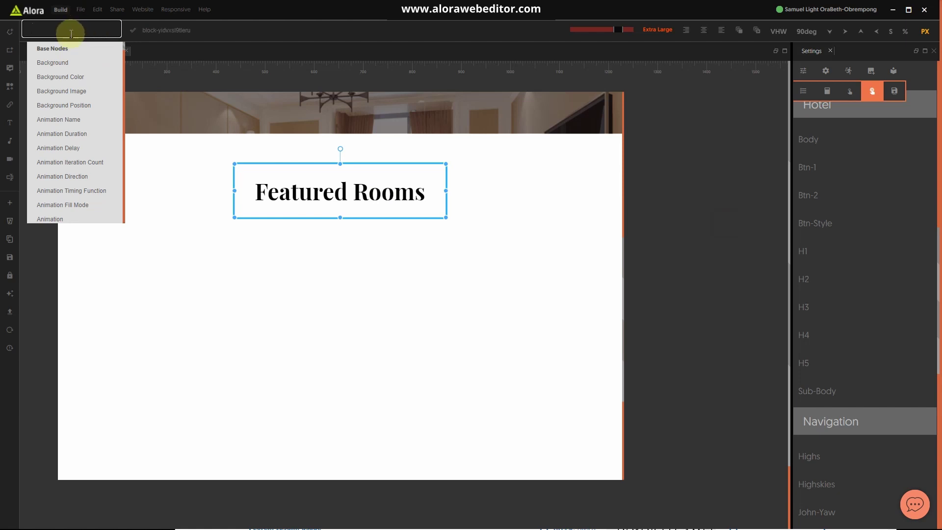
key("Escape")
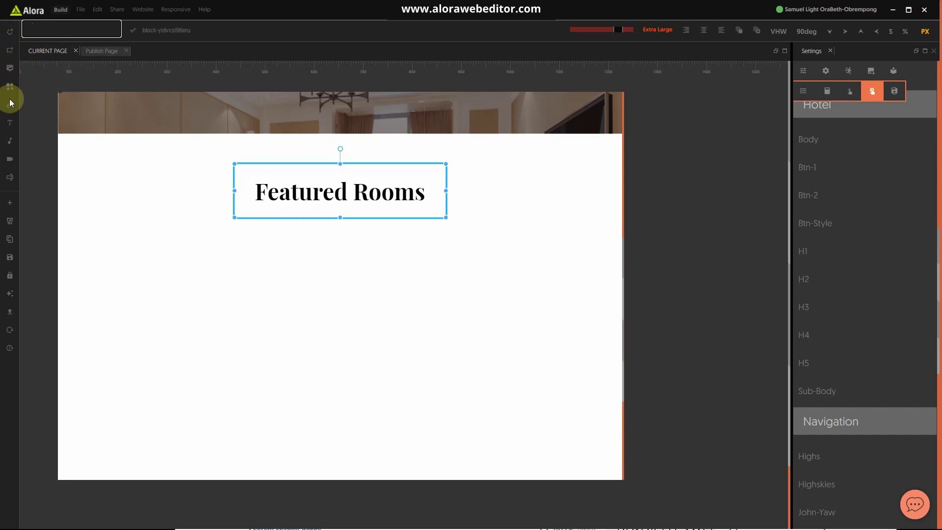
Add a second text element below the Featured Rooms heading and select it.
left_click(10, 123)
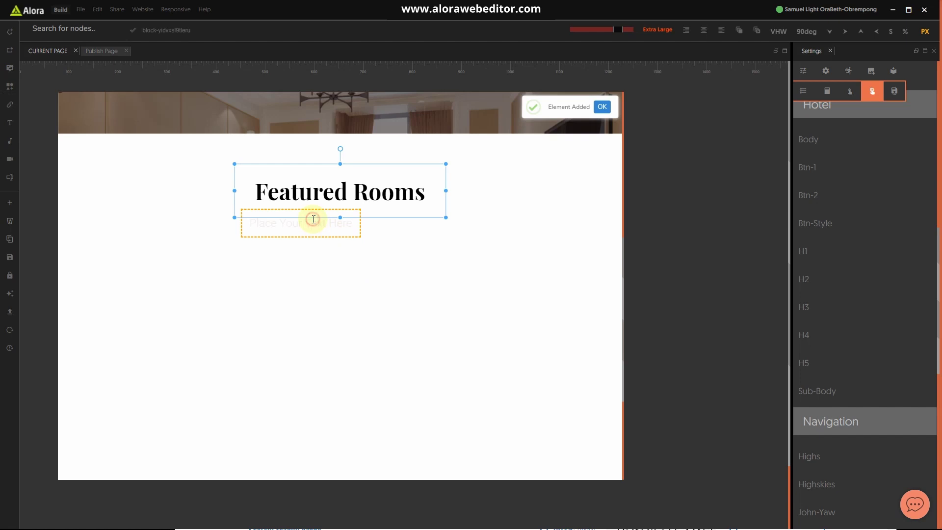
left_click(314, 219)
scroll(813, 353, "down", 1)
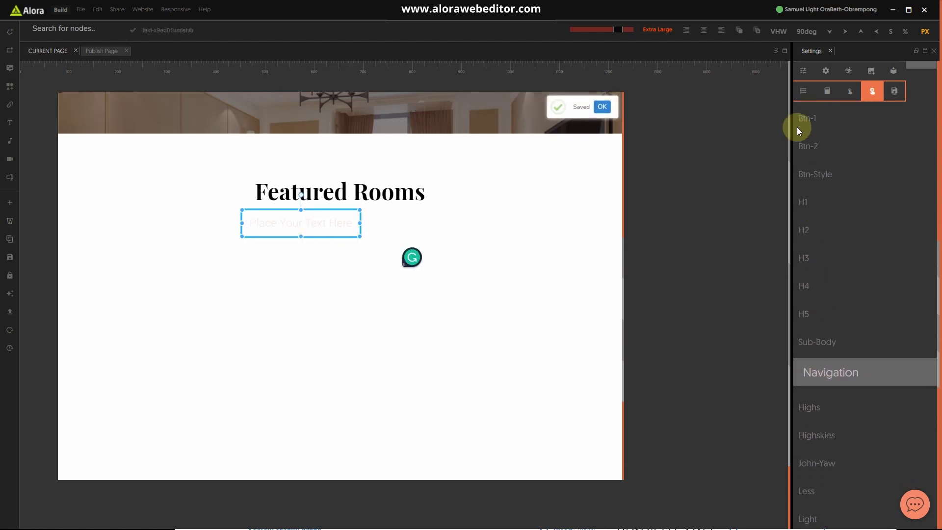
Clear the Text setting of the new text element below the heading.
left_click(803, 71)
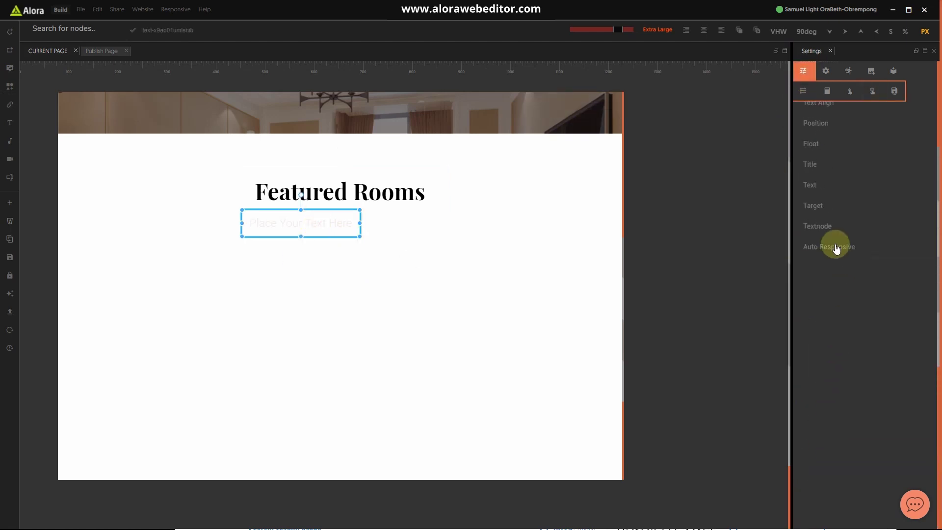
left_click(817, 185)
triple_click(861, 206)
key("BackSpace")
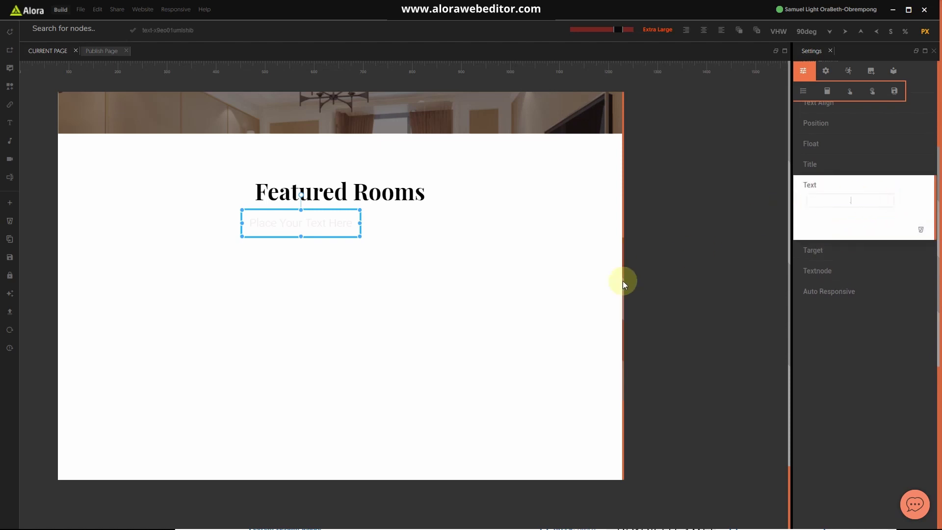
left_click(832, 185)
scroll(841, 216, "up", 4)
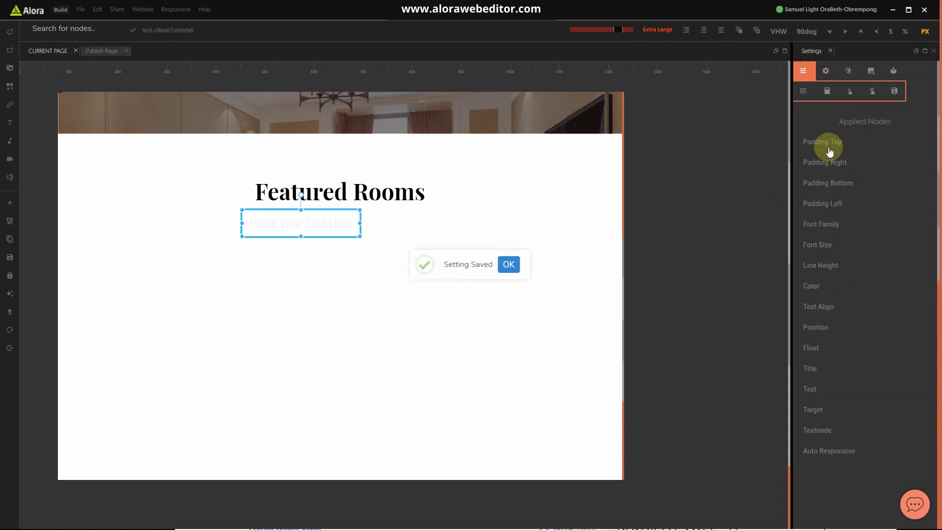
Set the font size of the new text element to 0.
left_click(827, 245)
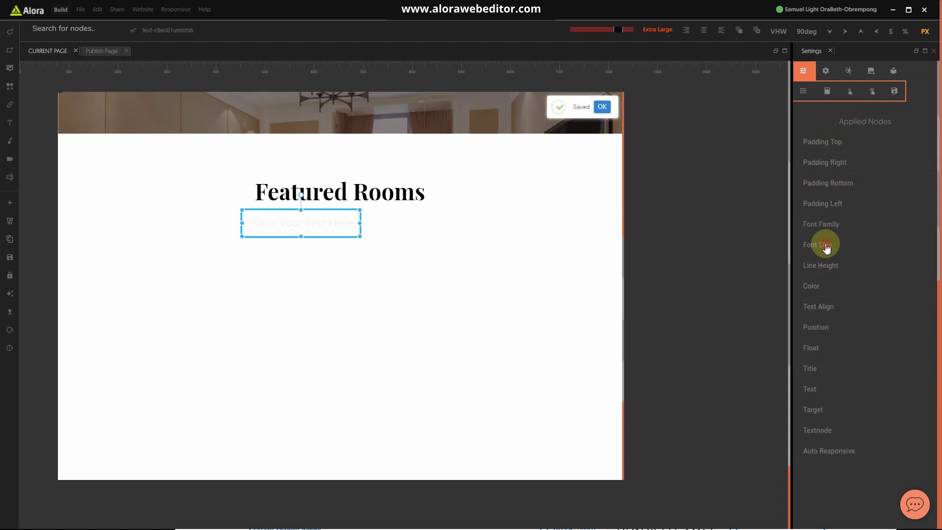
double_click(852, 266)
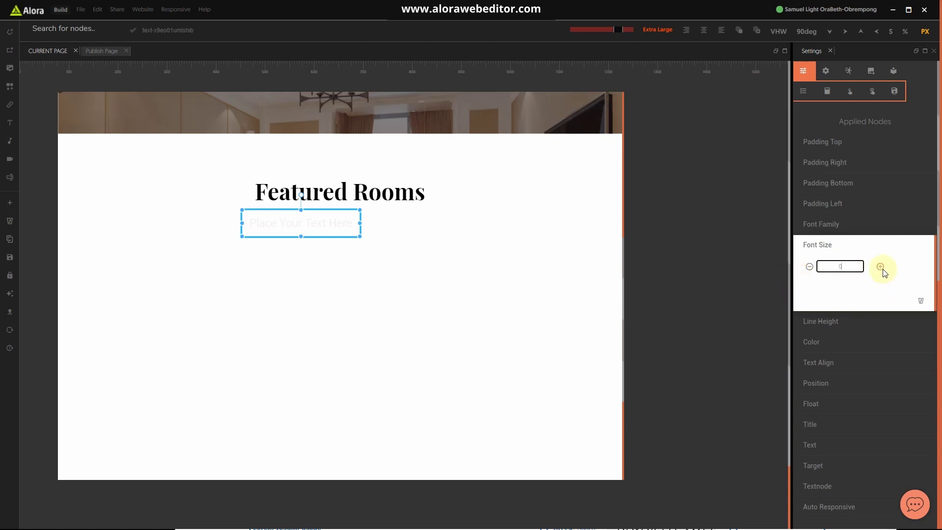
left_click(853, 247)
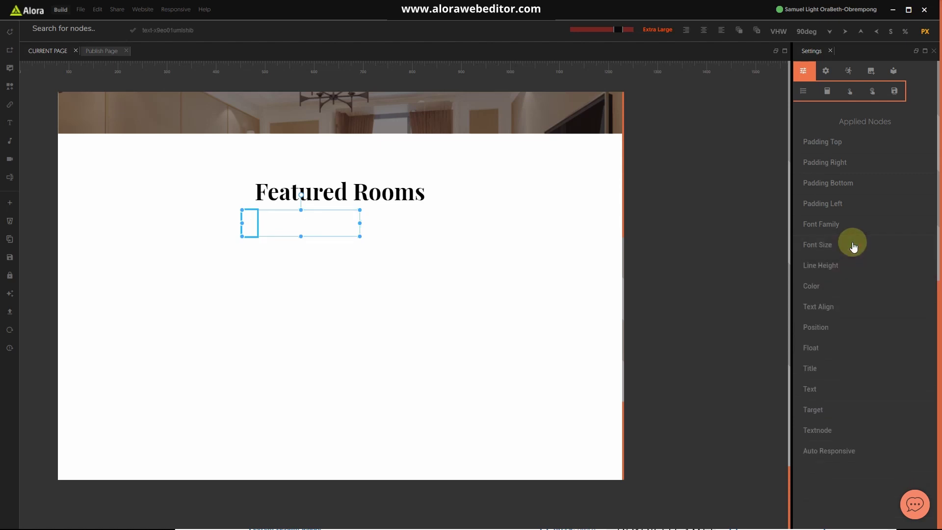
Add a Height setting to the empty text element below the heading and set it to 2px.
left_click(78, 34)
type("he")
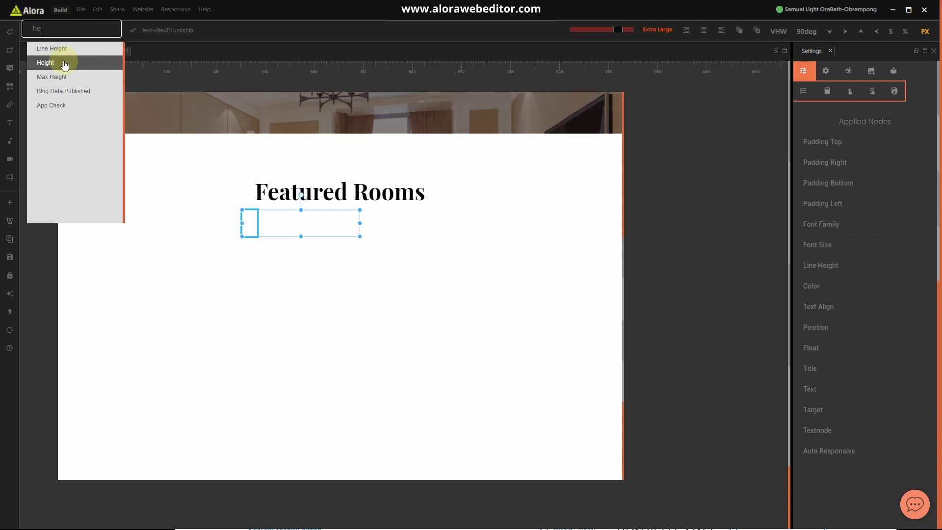
left_click(65, 64)
left_click(829, 369)
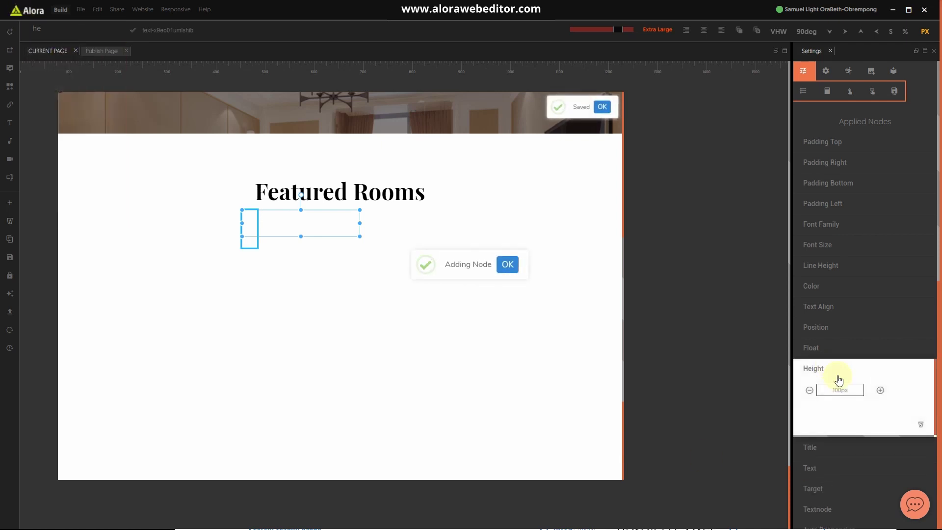
left_click(827, 388)
key("BackSpace")
left_click(833, 370)
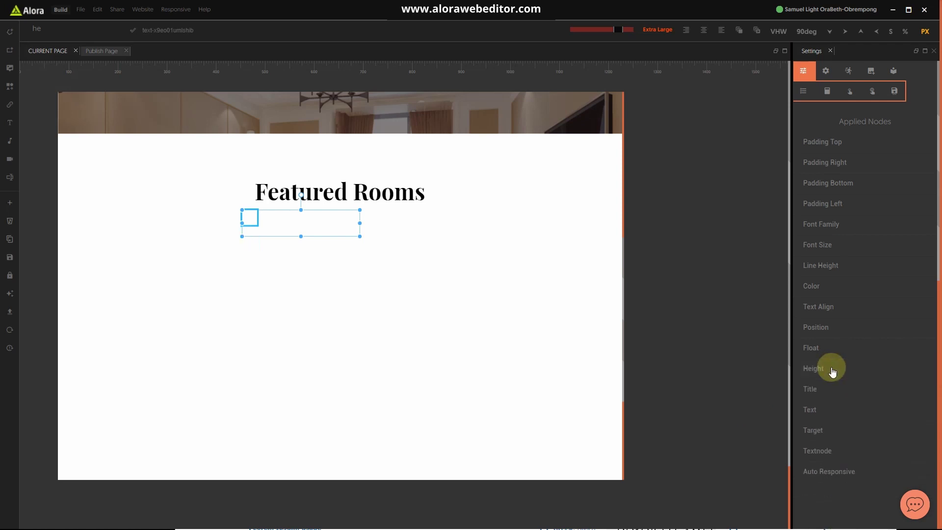
Add a Background Color setting to the text element and set it to gray #A8A5A5.
left_click(38, 28)
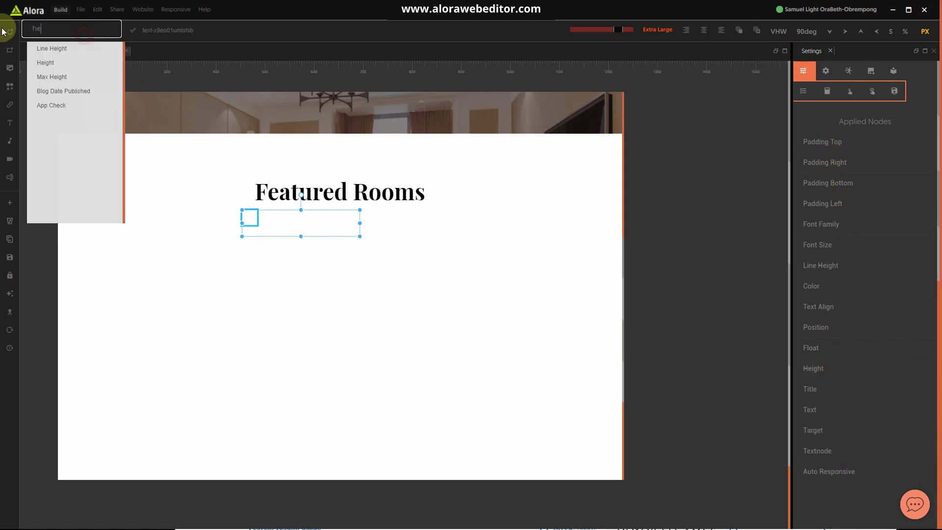
type("back")
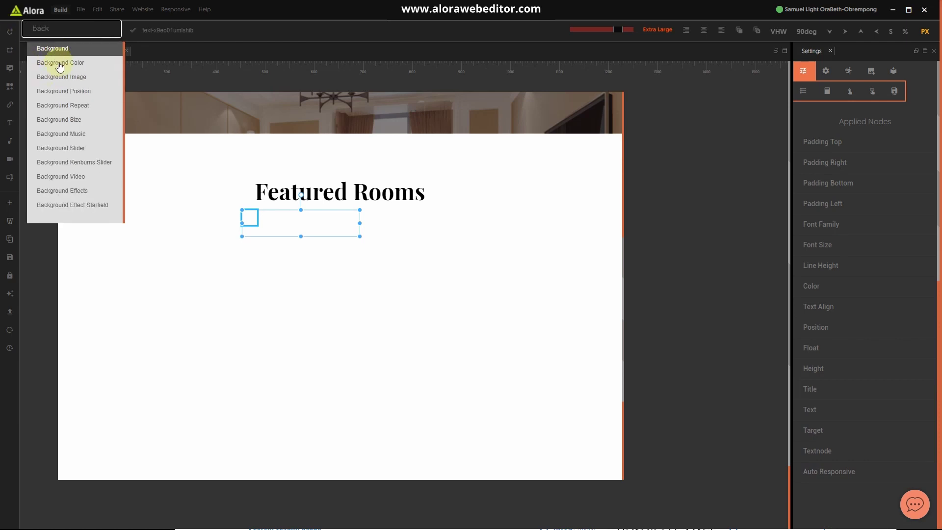
left_click(60, 62)
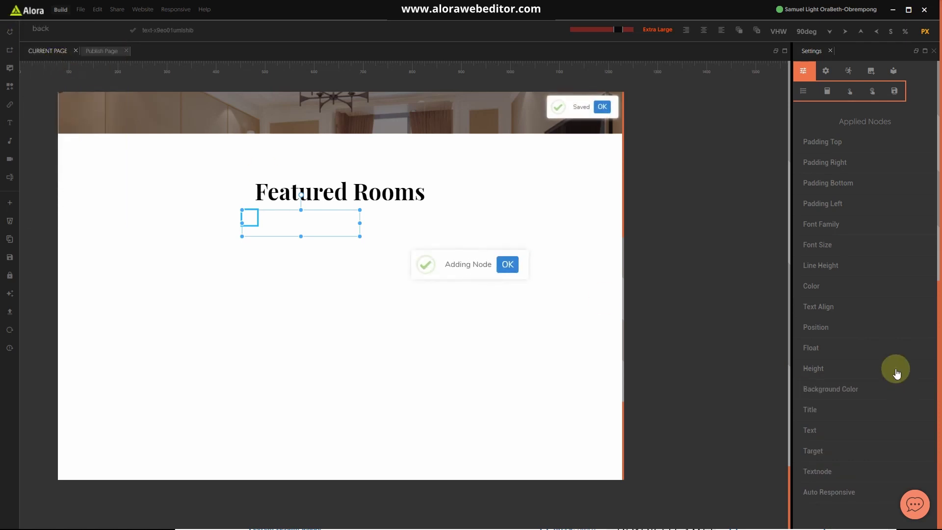
left_click(841, 390)
left_click(831, 407)
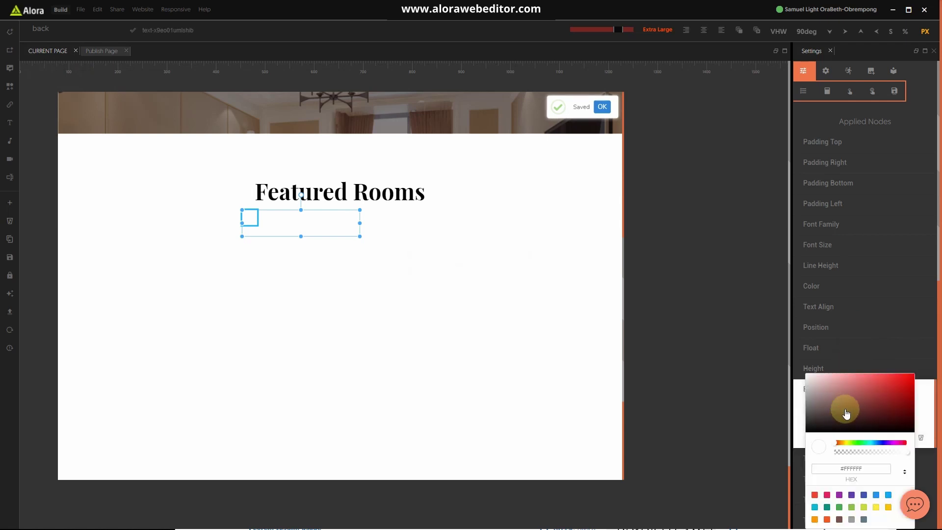
left_click(843, 422)
left_click_drag(843, 423, 808, 398)
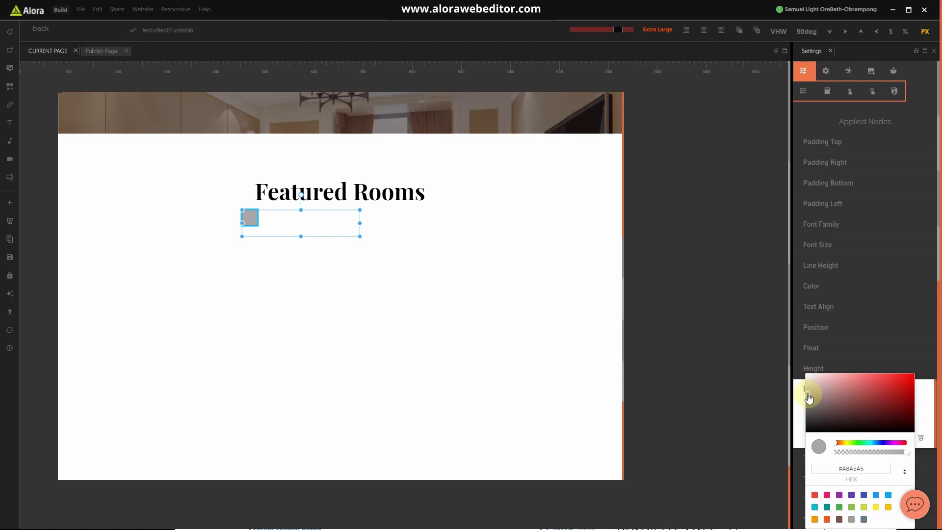
left_click(805, 384)
left_click(805, 388)
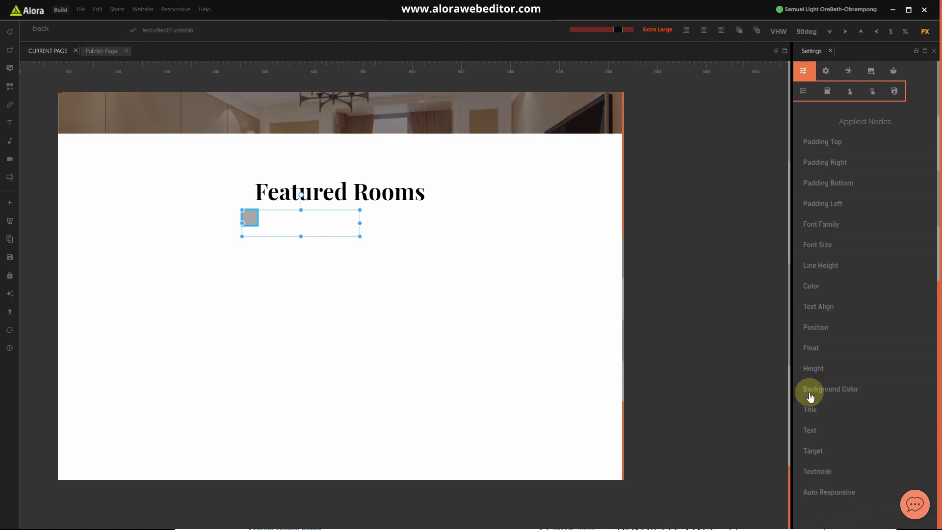
Add Width and Margin Left settings to the gray text element.
left_click(73, 29)
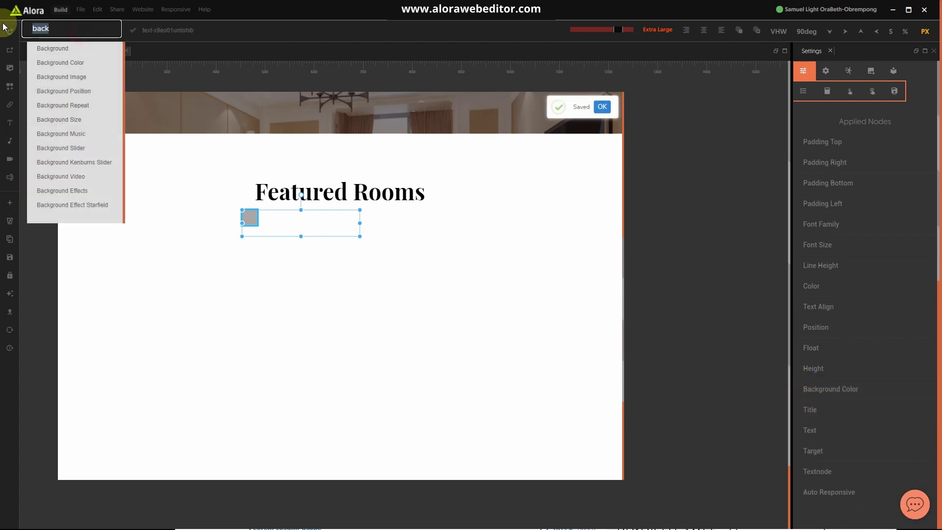
type("wi")
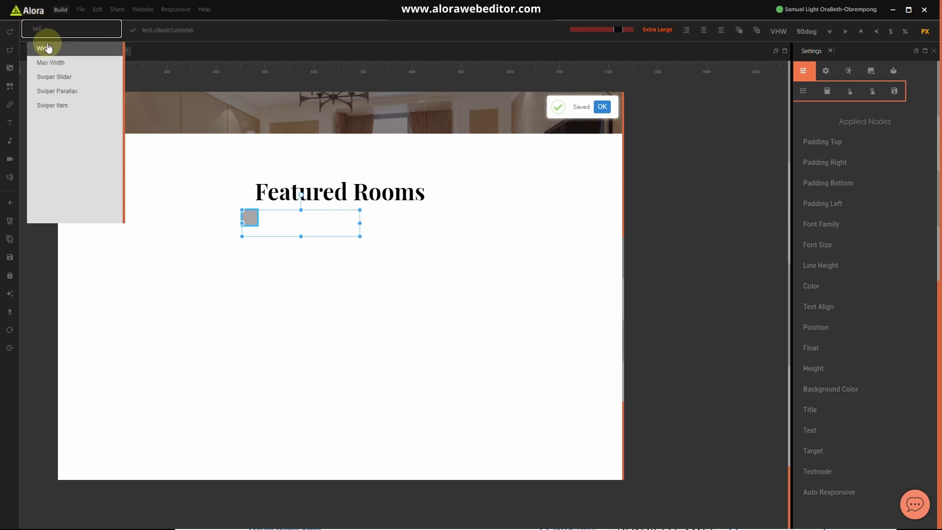
left_click(47, 47)
type("mar")
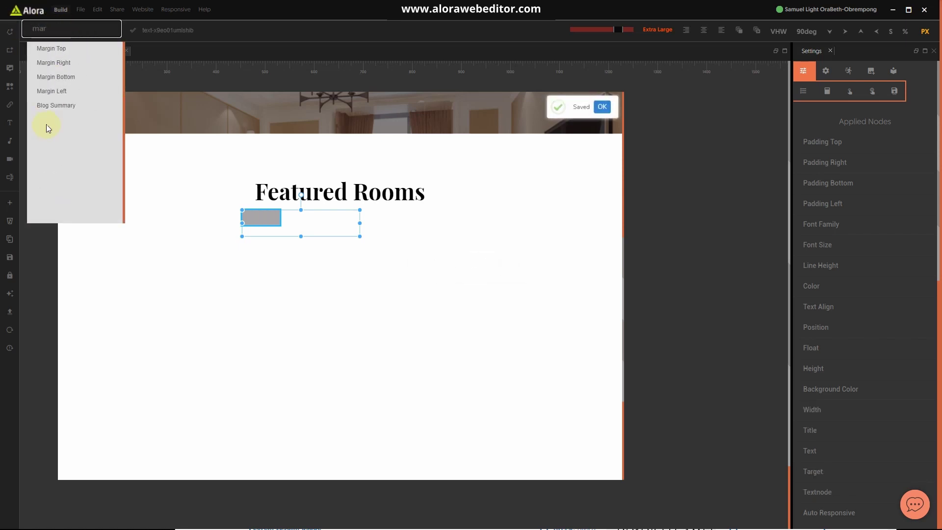
left_click(53, 95)
Set the Textnode type of the gray text element to div.
scroll(869, 410, "down", 5)
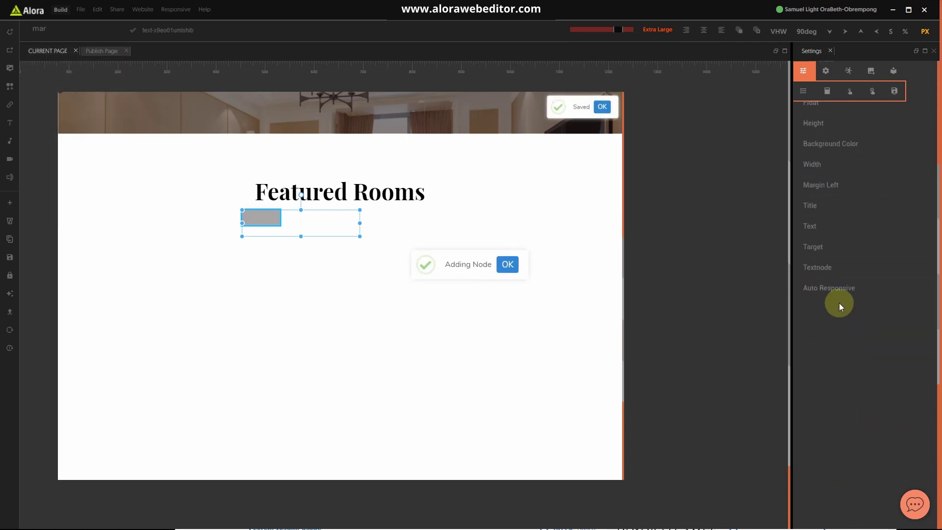
left_click(832, 293)
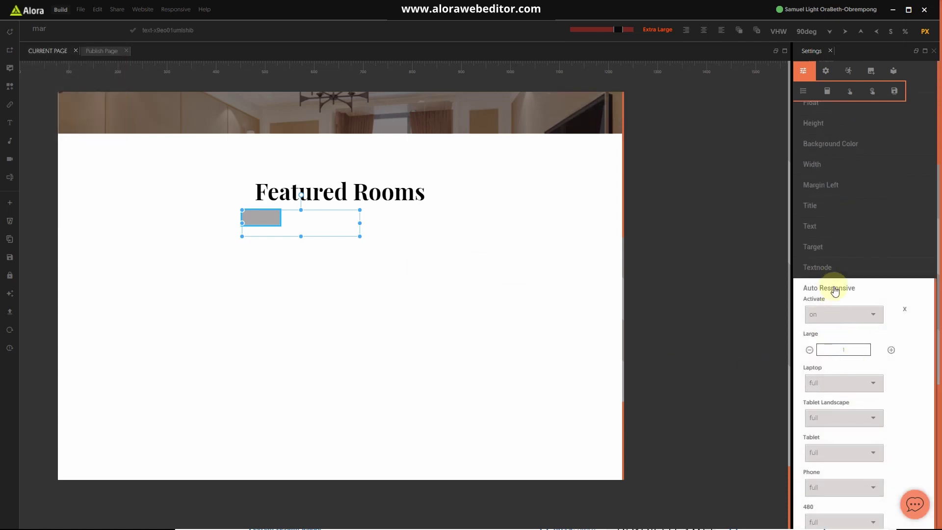
left_click(834, 290)
left_click(826, 271)
left_click(848, 280)
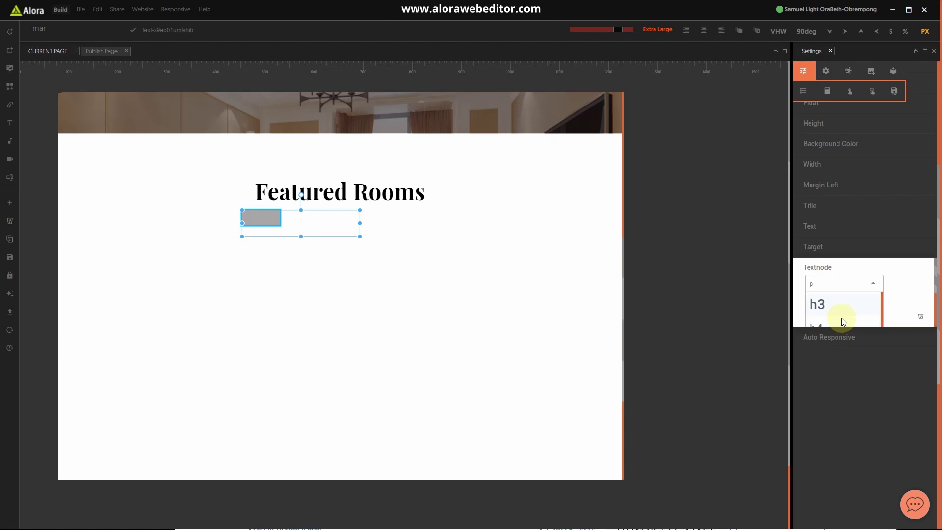
scroll(848, 312, "down", 3)
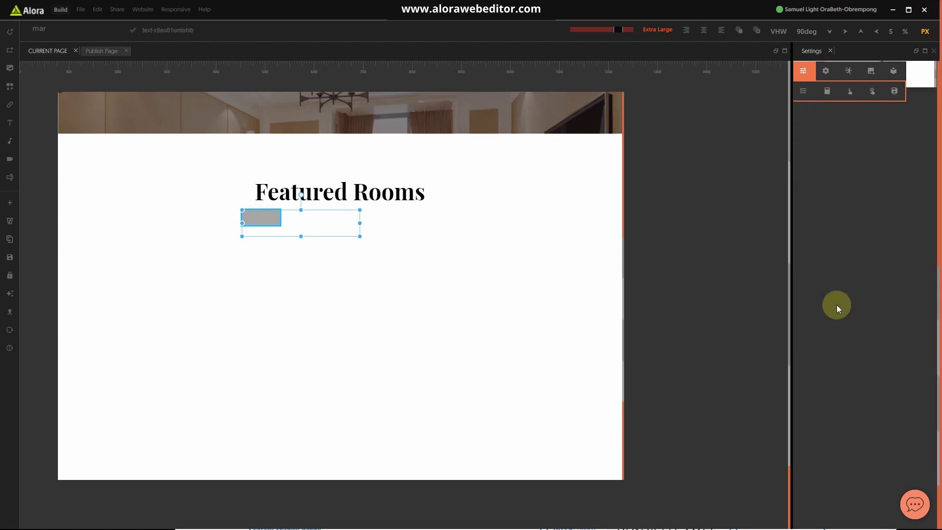
scroll(837, 329, "up", 5)
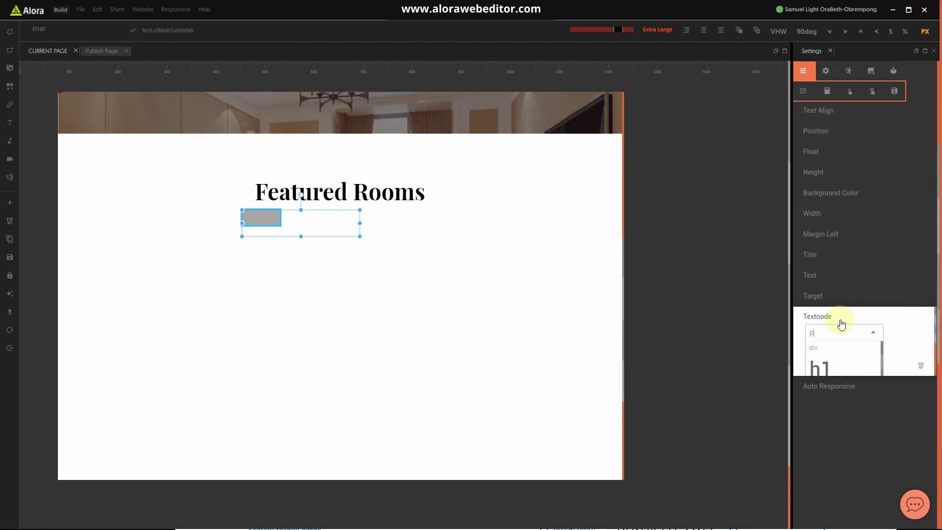
scroll(834, 332, "down", 2)
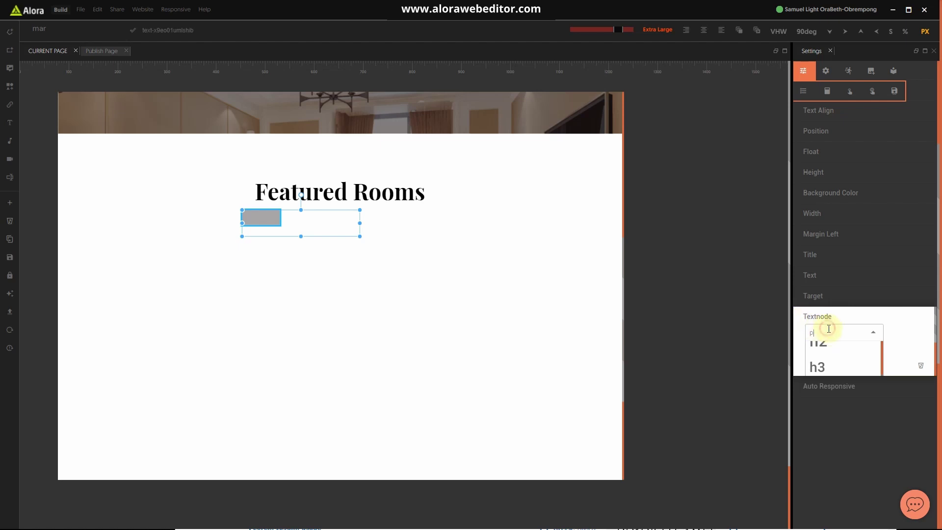
scroll(834, 356, "up", 2)
left_click(829, 348)
left_click(829, 317)
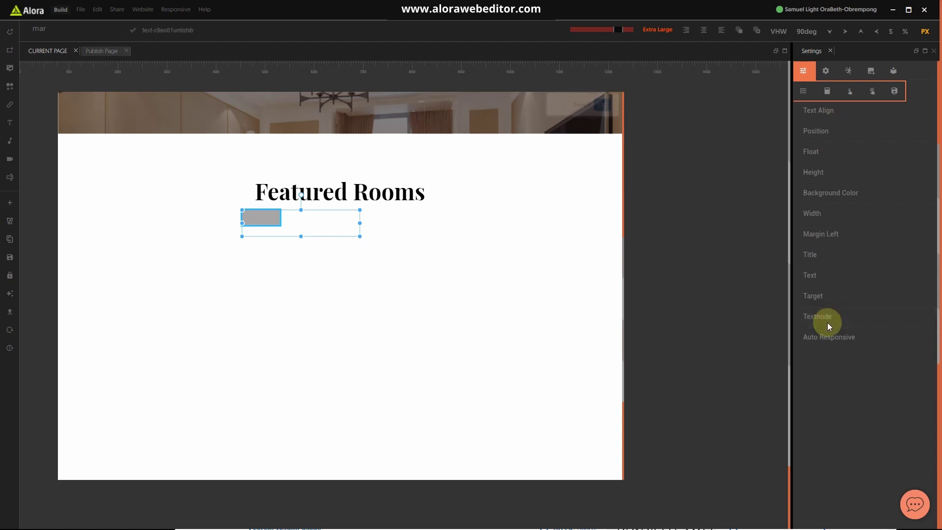
Reselect the gray bar below the heading and remove its right and left padding.
left_click(251, 216)
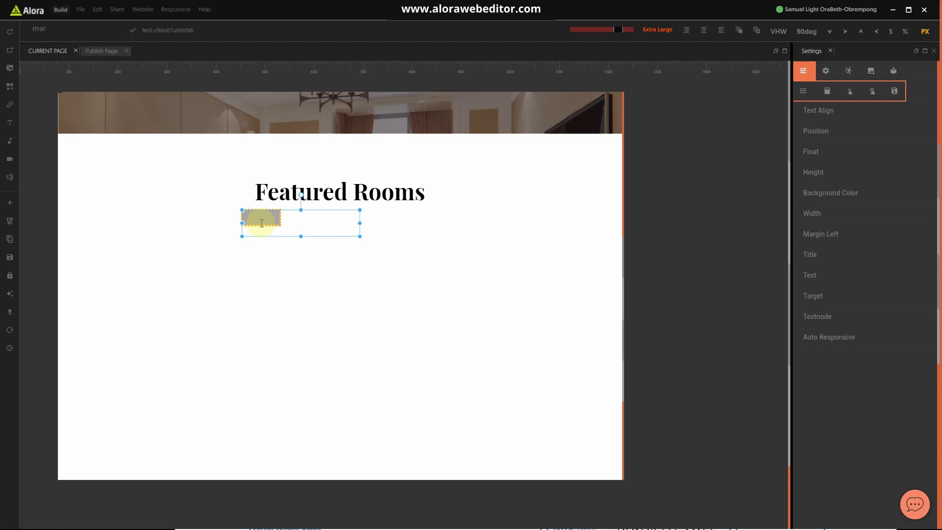
left_click(407, 231)
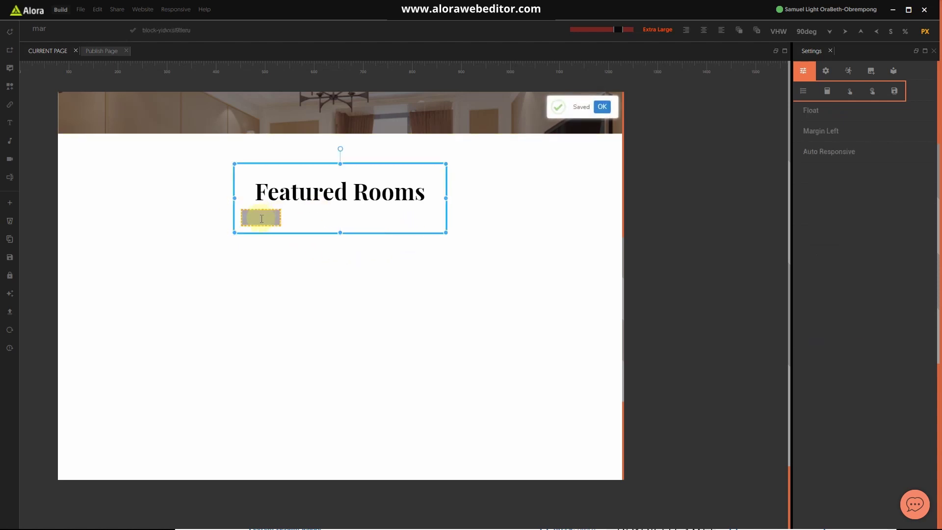
left_click(262, 218)
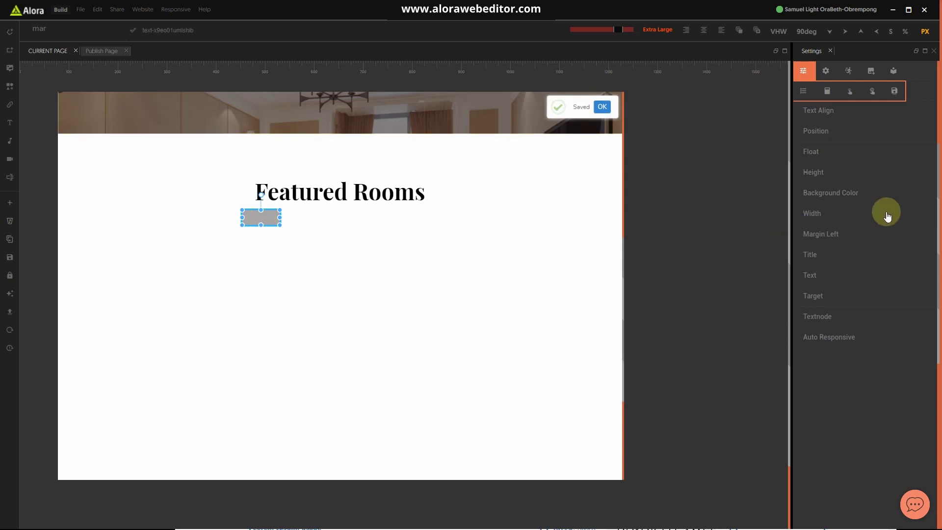
left_click(837, 163)
left_click_drag(854, 183, 805, 184)
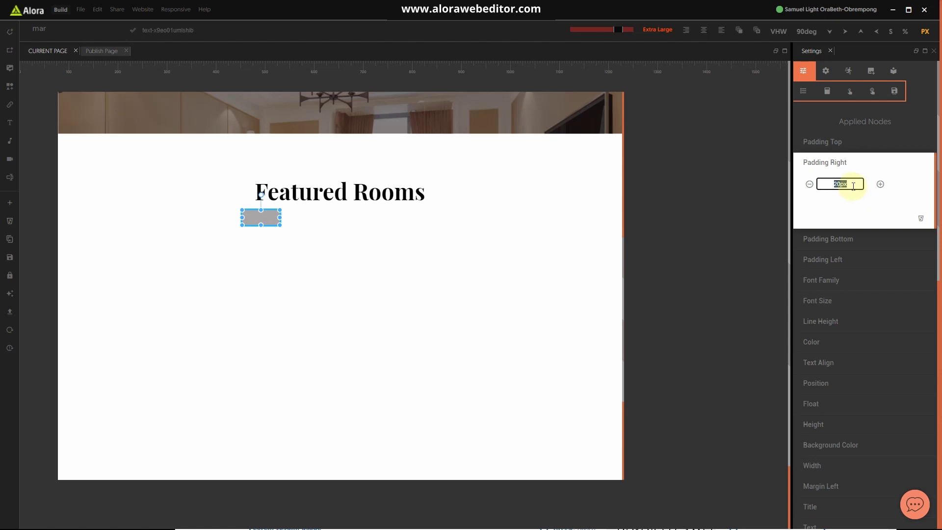
left_click(841, 169)
left_click(837, 203)
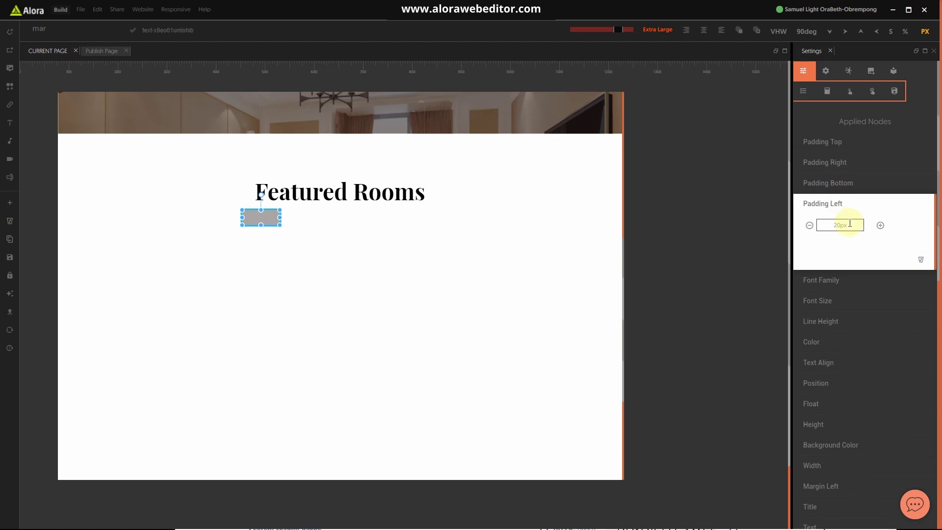
left_click(838, 203)
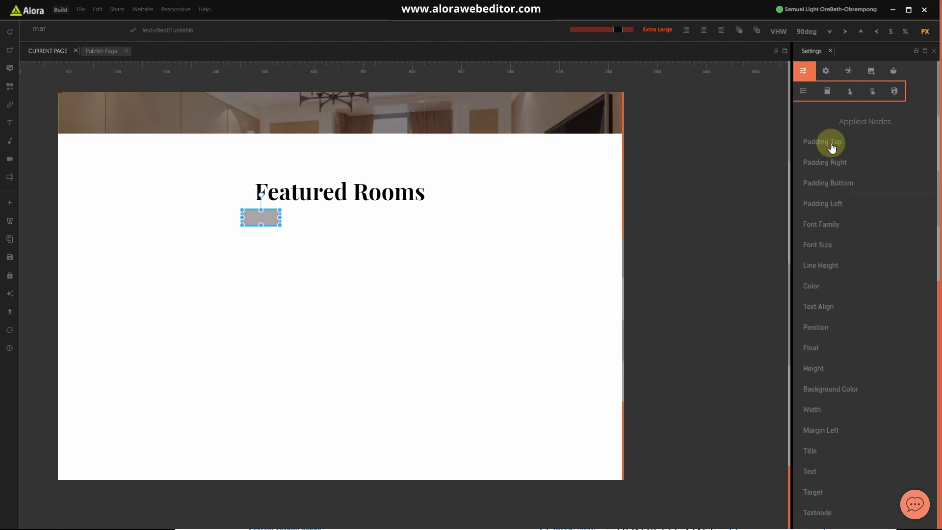
Remove the top and bottom padding of the gray bar.
left_click(833, 148)
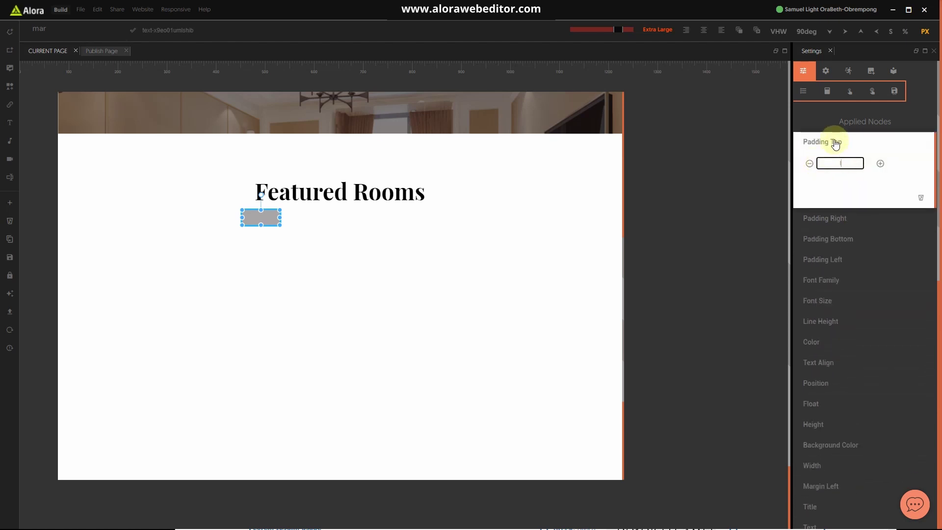
left_click(835, 143)
left_click(843, 184)
left_click_drag(852, 205, 823, 202)
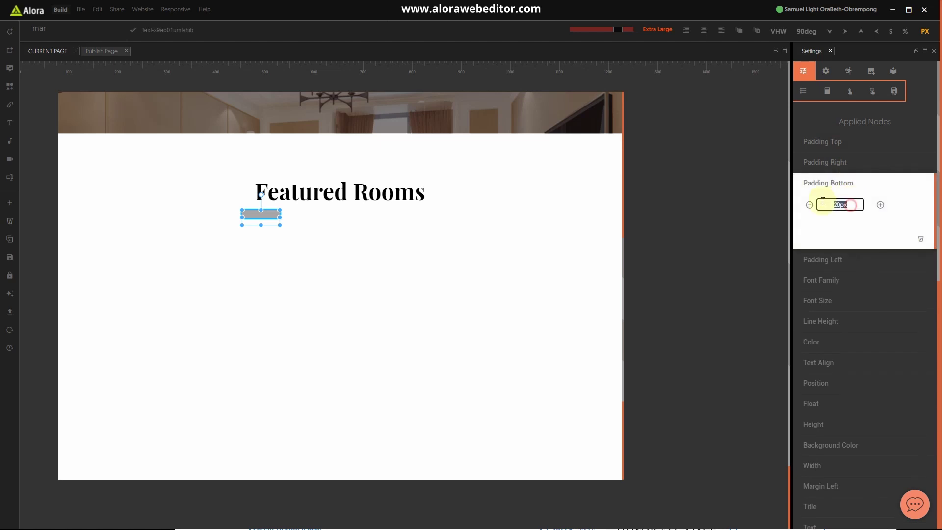
left_click(848, 185)
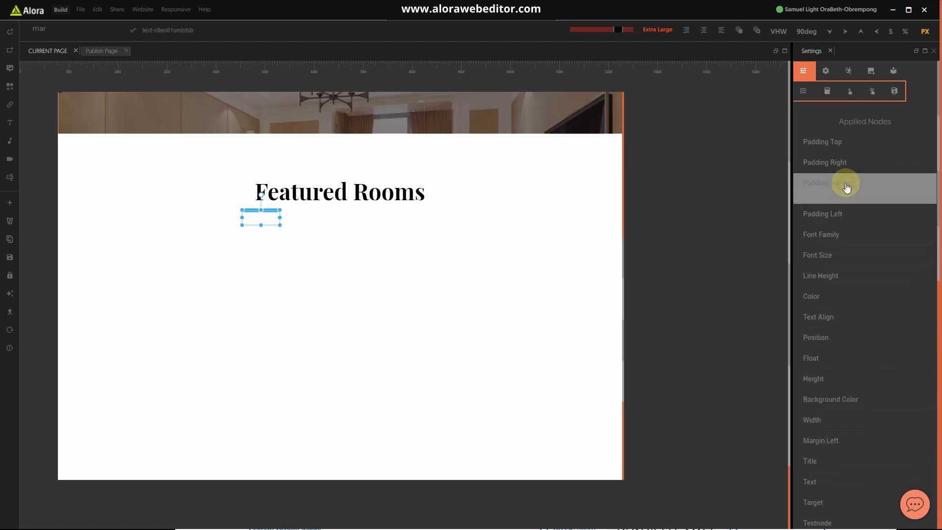
Delete the Line Height setting from the gray bar and check its Font Size setting.
left_click(839, 267)
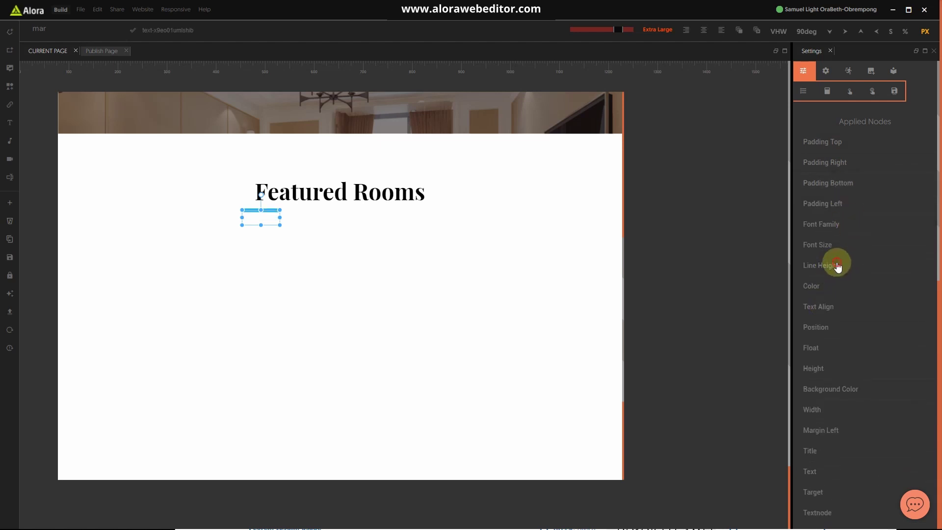
left_click(920, 320)
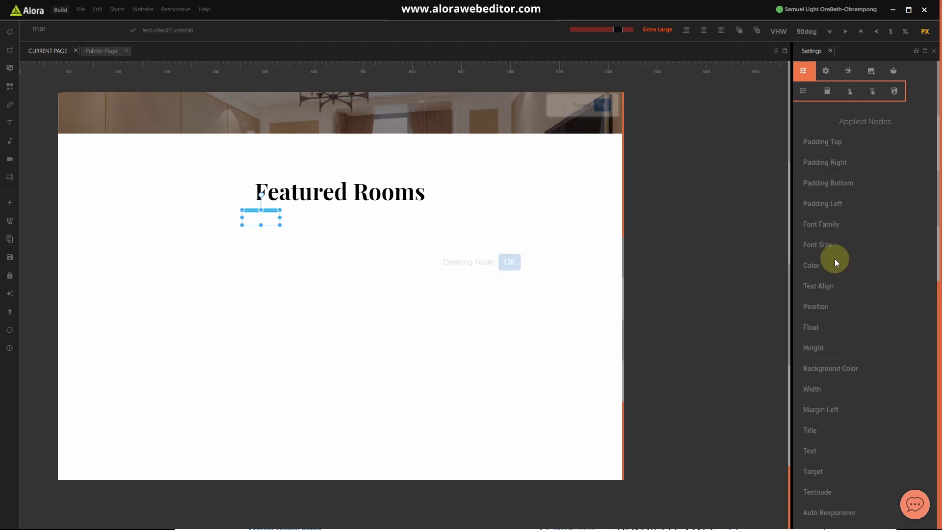
left_click(833, 245)
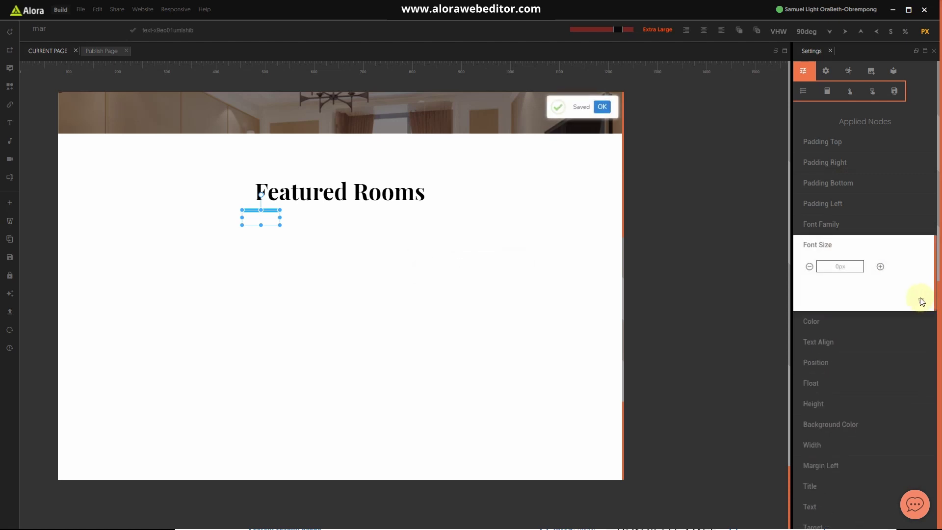
left_click(835, 247)
Check the gray bar's Height setting and select the section containing the Featured Rooms heading.
scroll(854, 324, "down", 3)
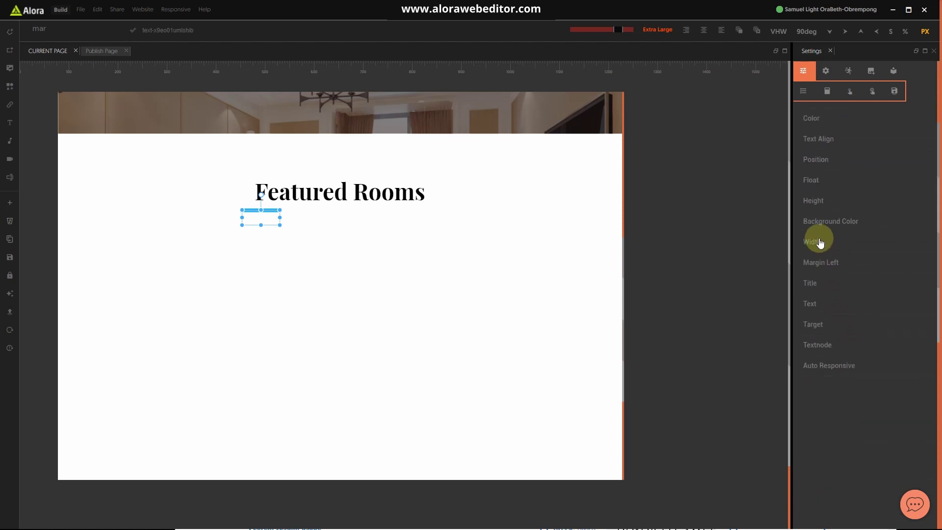
left_click(816, 202)
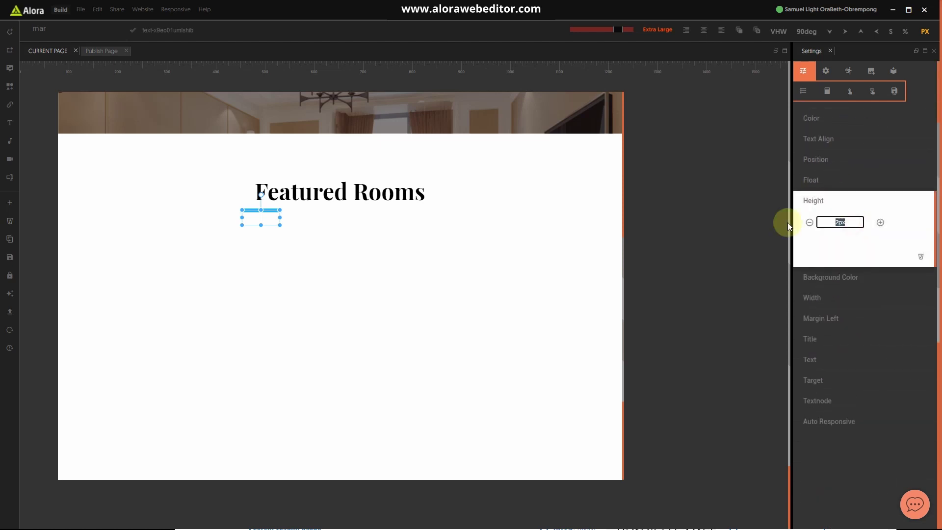
left_click(818, 201)
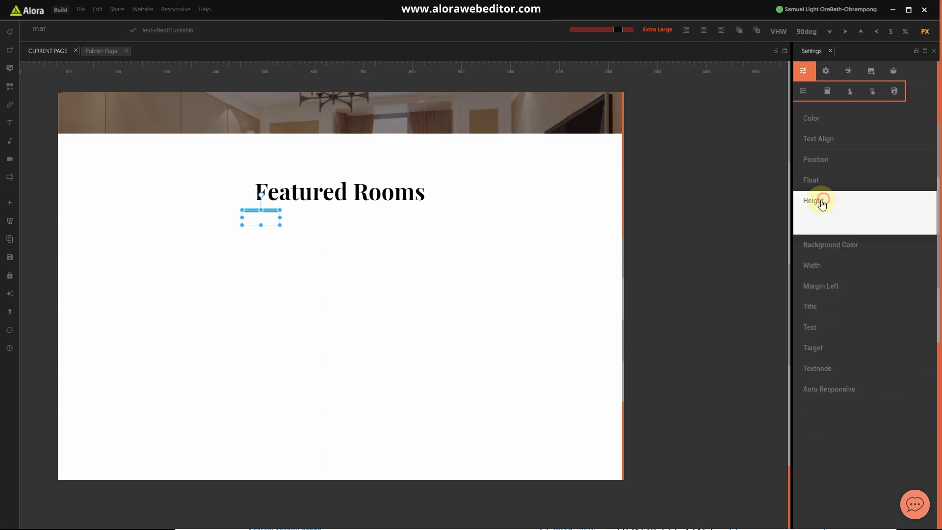
left_click(504, 224)
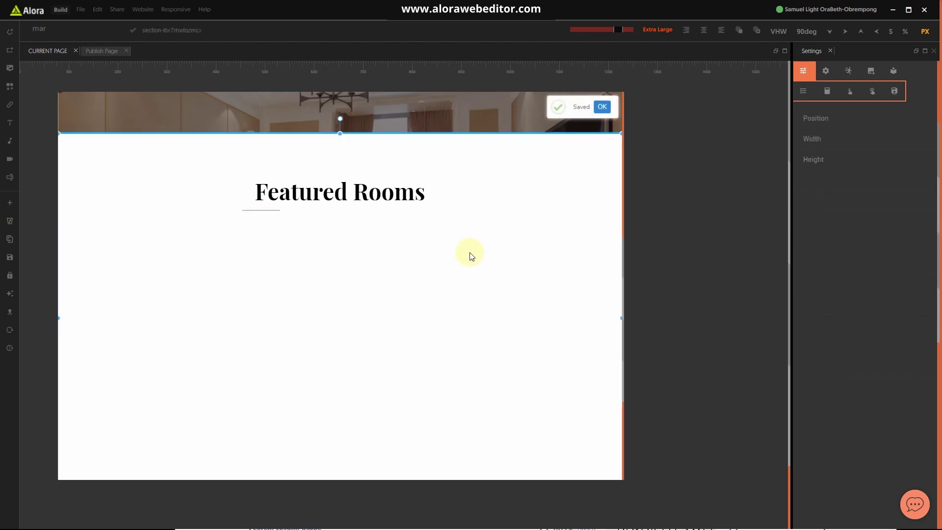
Add a Margin Top setting to the gray line below the Featured Rooms heading and set it to 20 px.
left_click(265, 211)
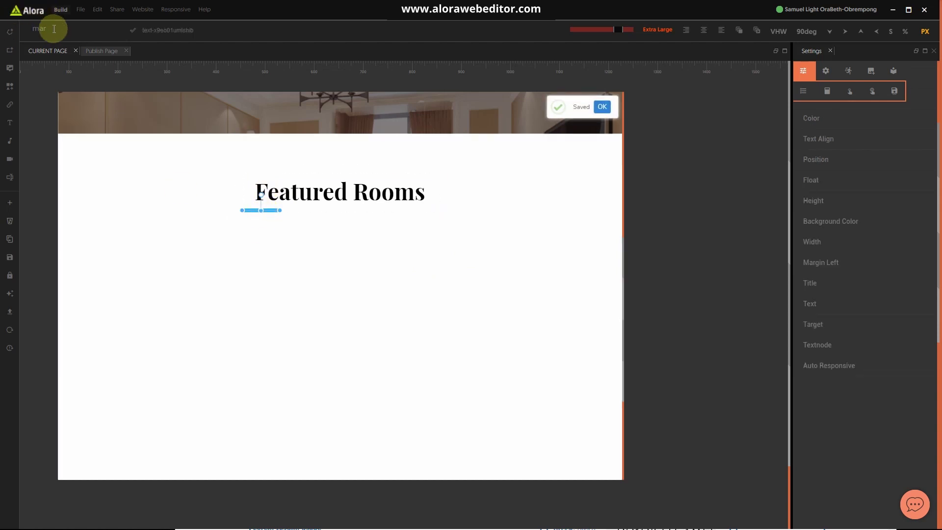
left_click(62, 51)
left_click(845, 289)
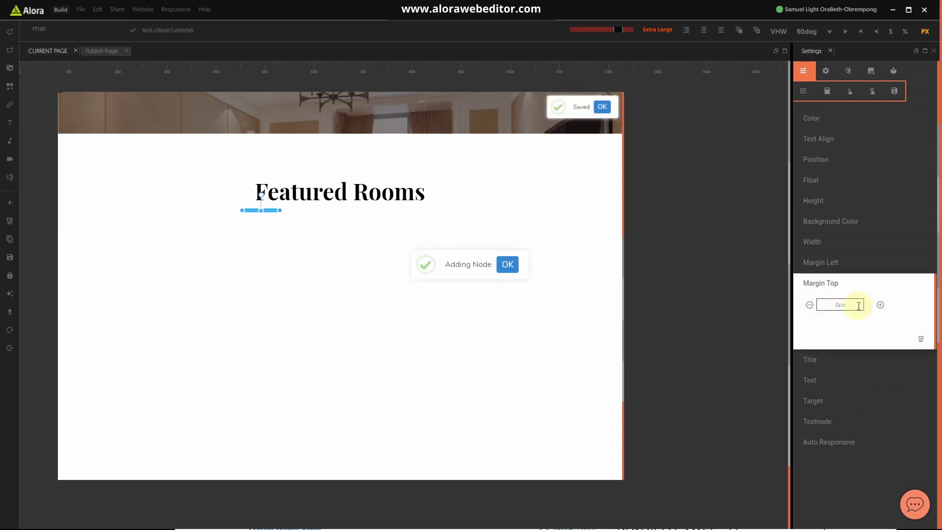
double_click(858, 306)
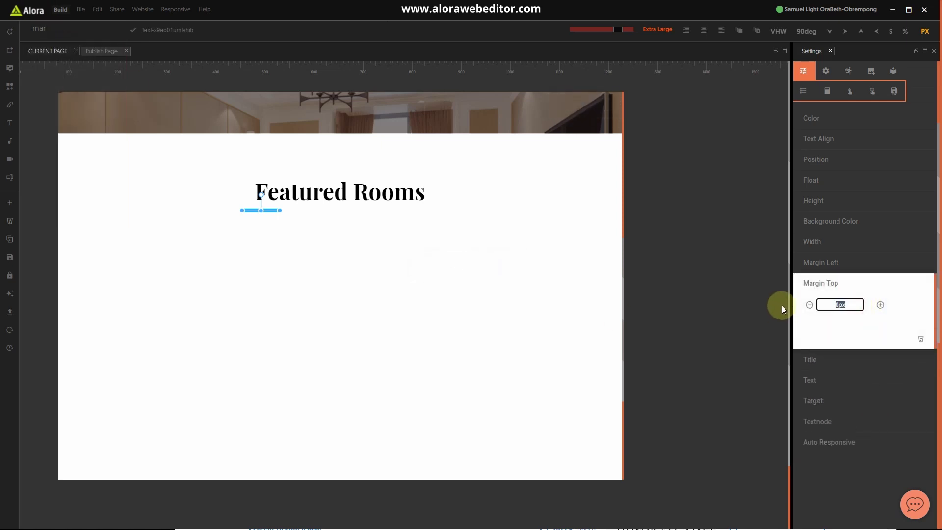
type("20")
left_click(837, 287)
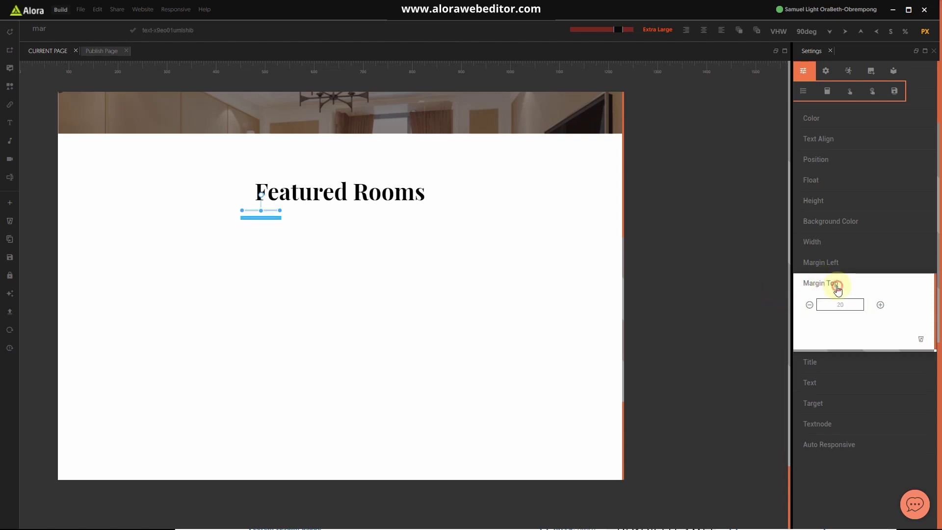
Switch the unit to percent and increase the gray line's left margin to bring it beneath the heading's middle.
left_click(829, 269)
left_click(905, 31)
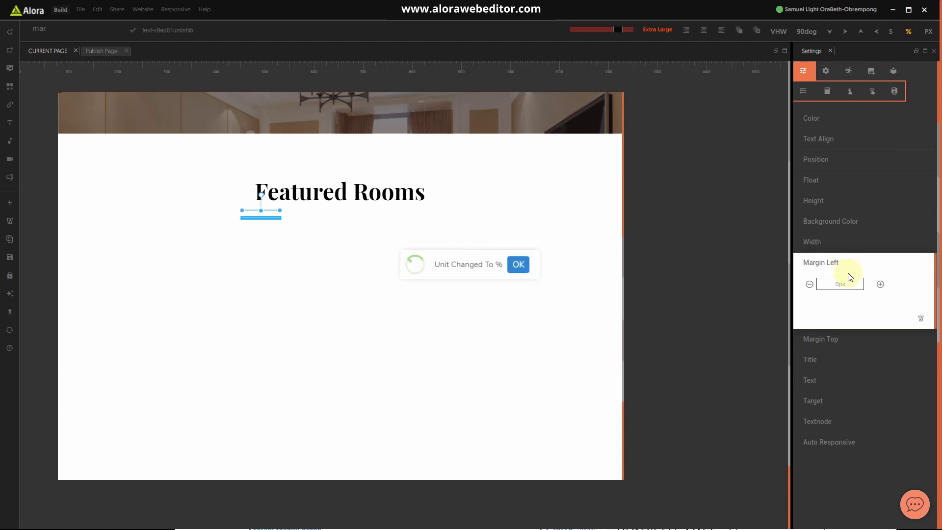
left_click(848, 284)
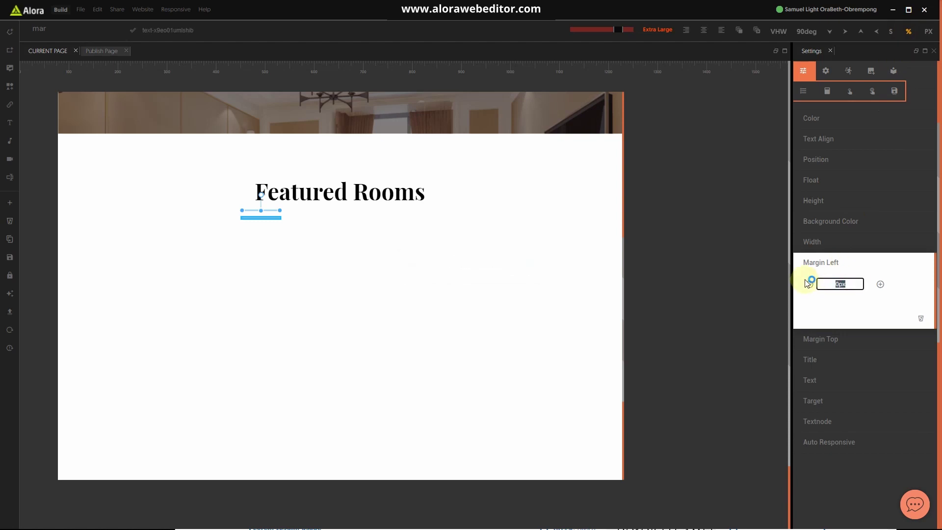
left_click(837, 267)
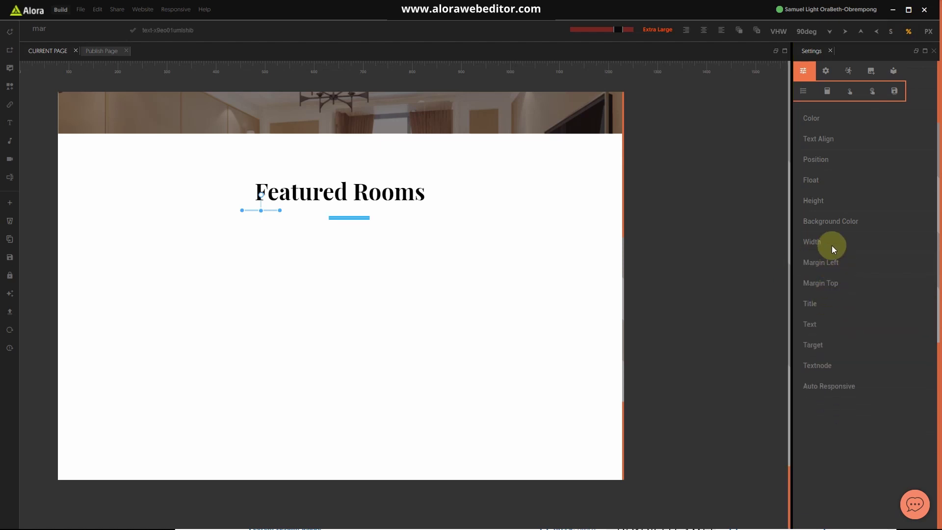
Widen the gray line slightly through its Width setting.
left_click(813, 243)
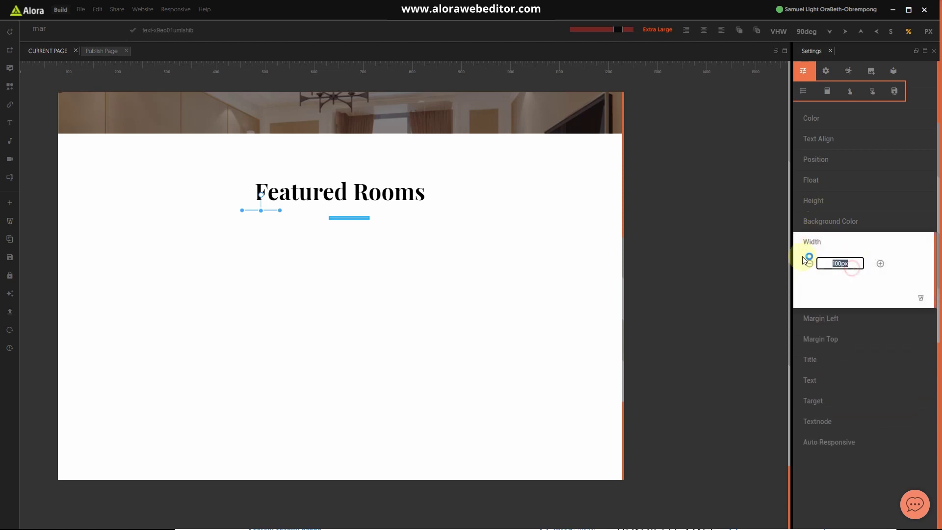
type("105")
left_click(832, 245)
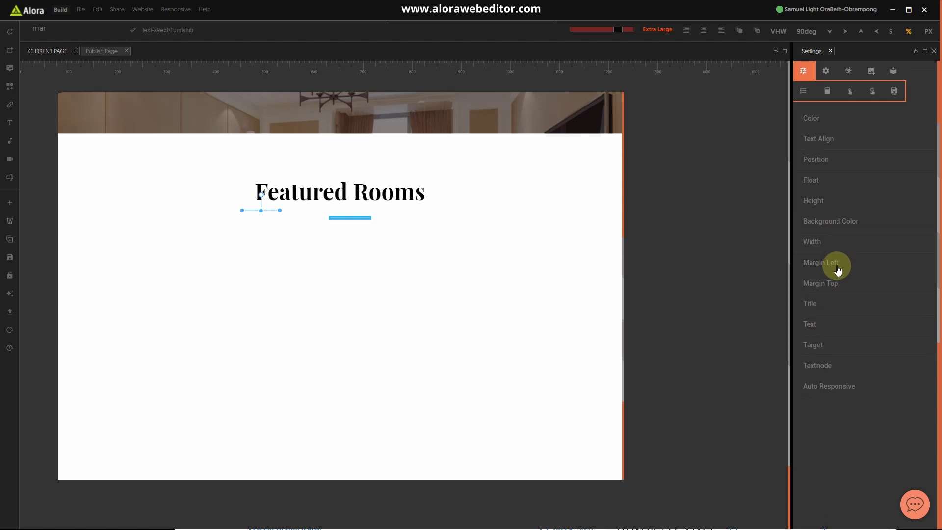
Set the gray line's left margin to 40% and select the surrounding section.
left_click(838, 265)
double_click(841, 285)
type("40")
left_click(829, 263)
left_click(479, 255)
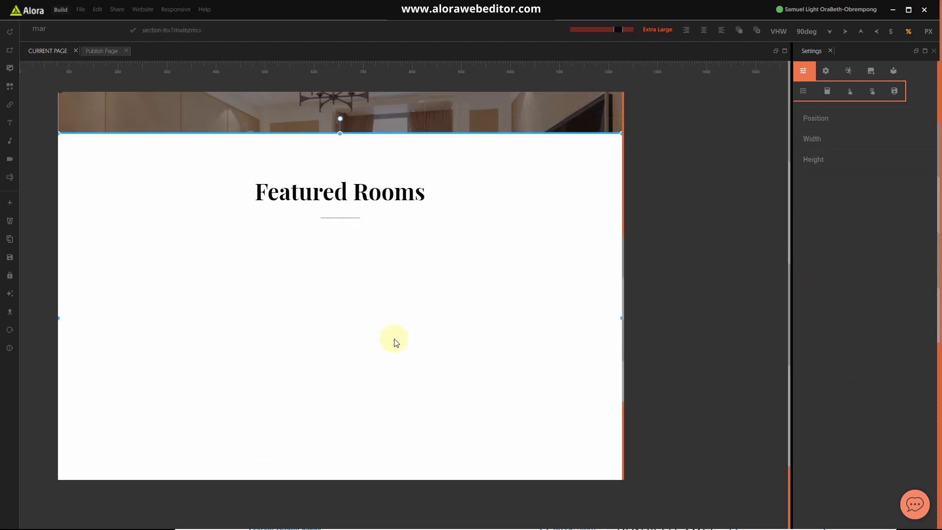
Switch to the Hotel website.jpg reference to compare the divider line's placement, and return to the page editor.
key("super")
left_click(604, 437)
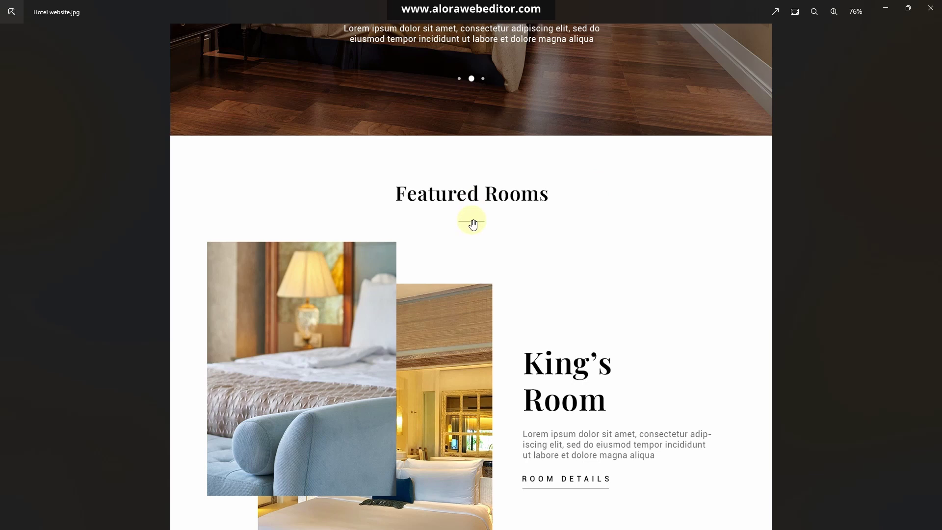
left_click(886, 8)
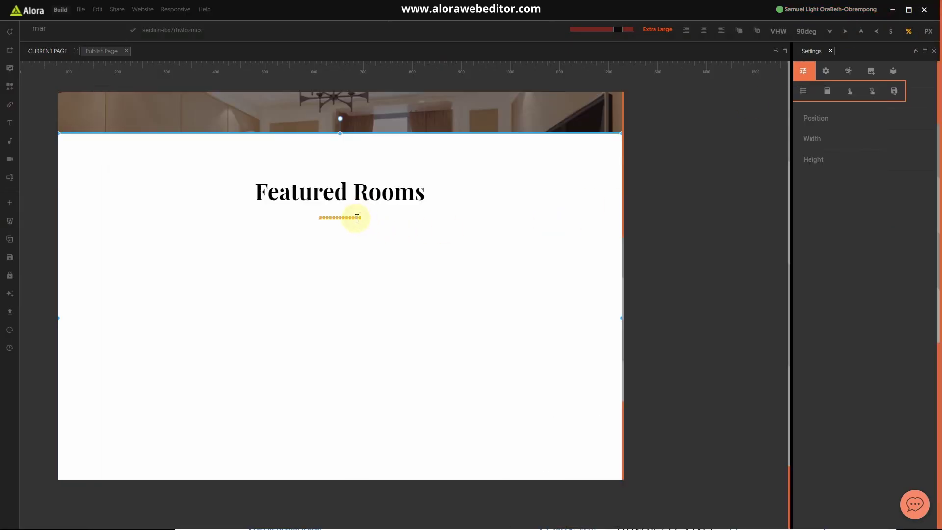
Try a top margin of 40% on the gray line below the heading.
left_click(326, 217)
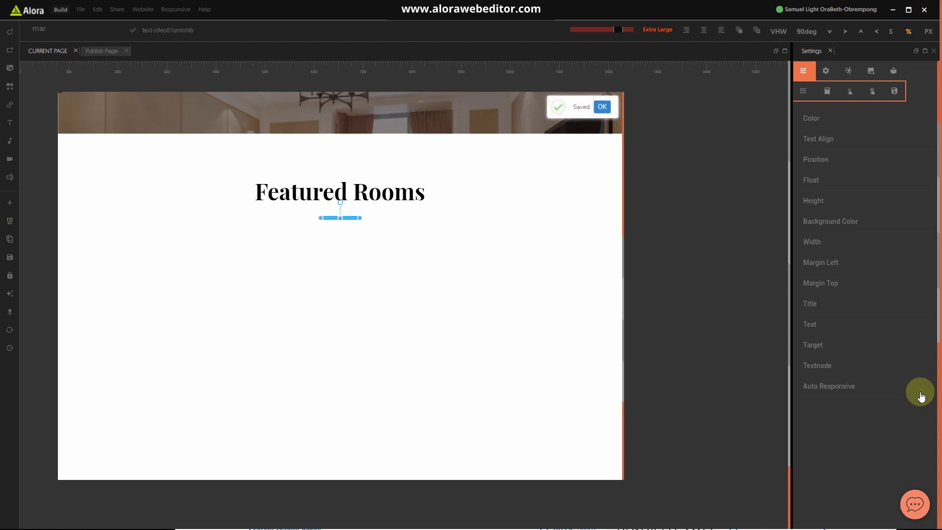
left_click(830, 286)
left_click_drag(859, 306, 788, 306)
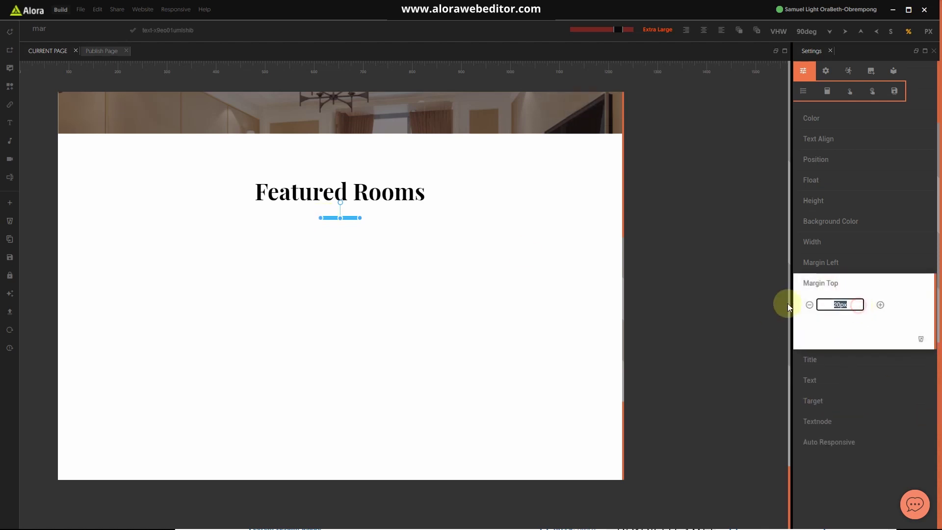
type("40")
left_click(844, 283)
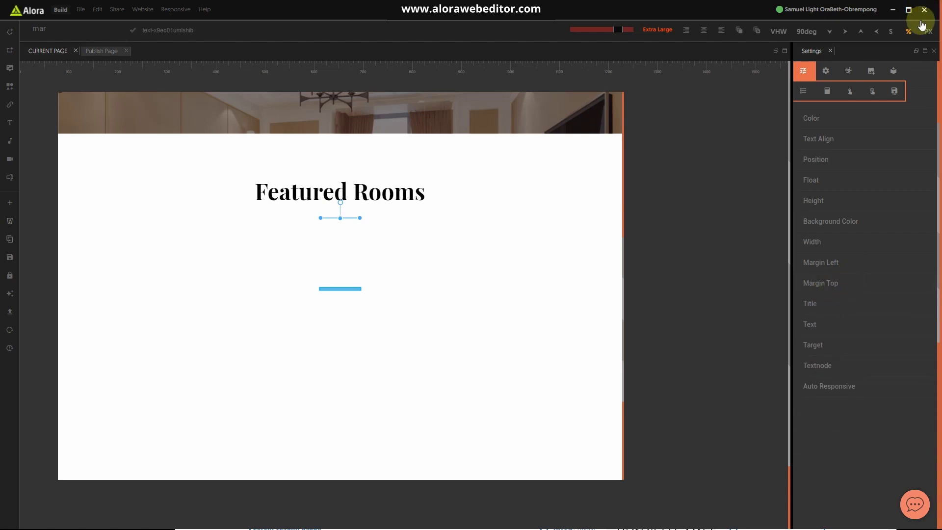
Switch the unit to pixels and set the gray line's top margin to 37 px.
left_click(929, 31)
left_click(823, 284)
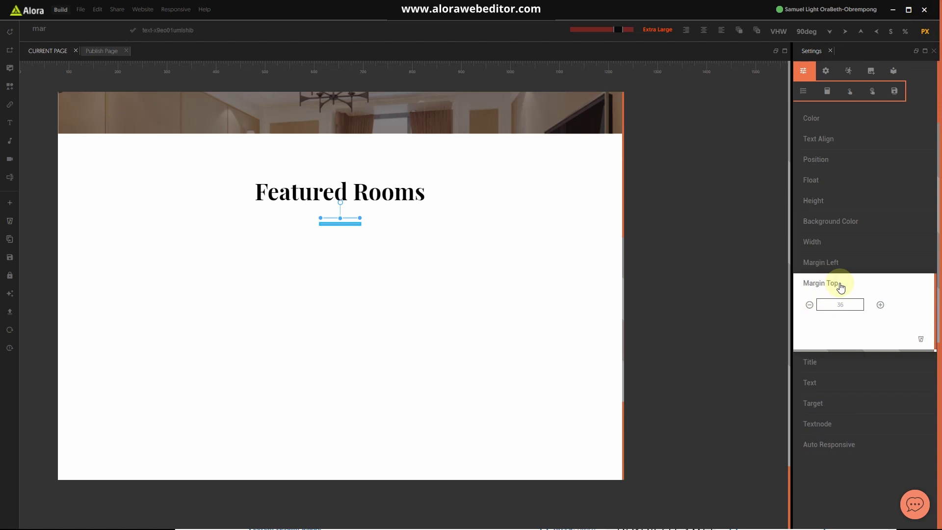
left_click(880, 305)
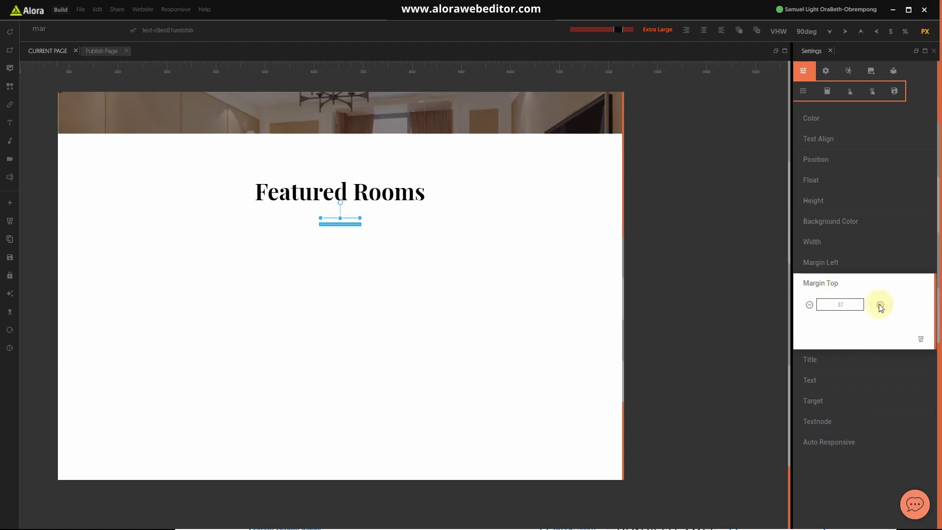
left_click(546, 314)
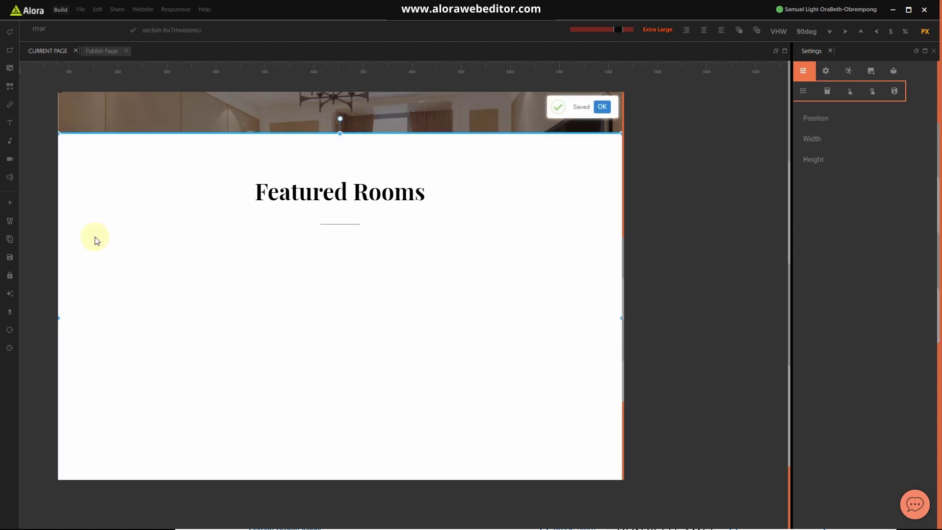
Switch the unit to percent and reduce the gray line's width to just under 17%.
left_click(440, 221)
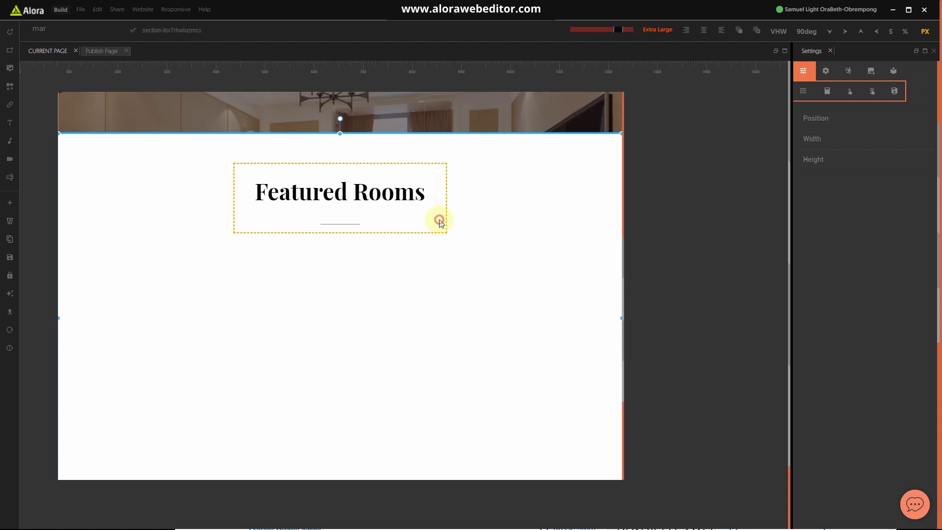
left_click(340, 223)
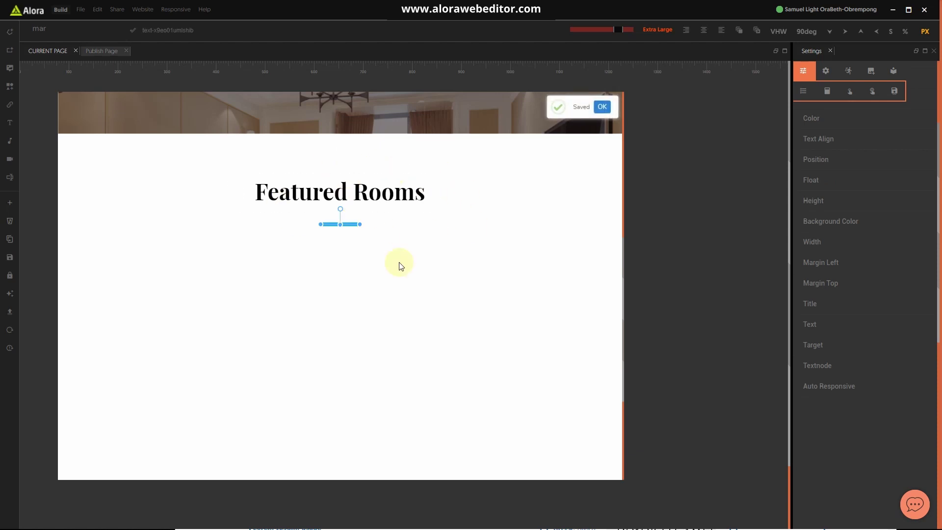
left_click(813, 244)
left_click_drag(853, 264, 811, 265)
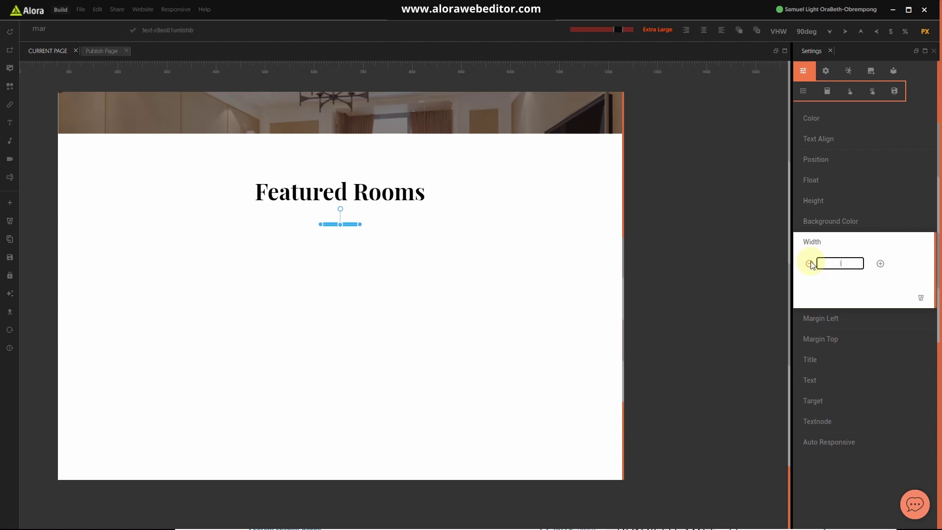
left_click(906, 31)
left_click(880, 263)
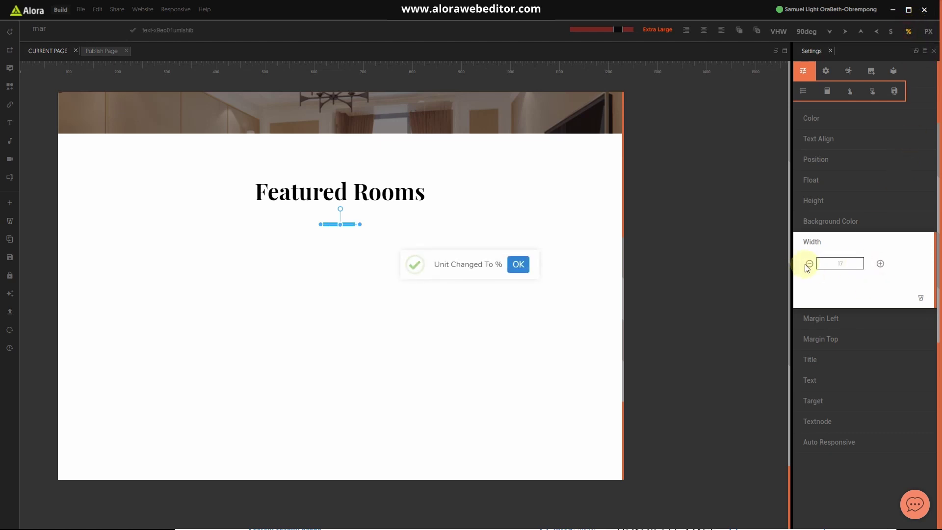
left_click(812, 245)
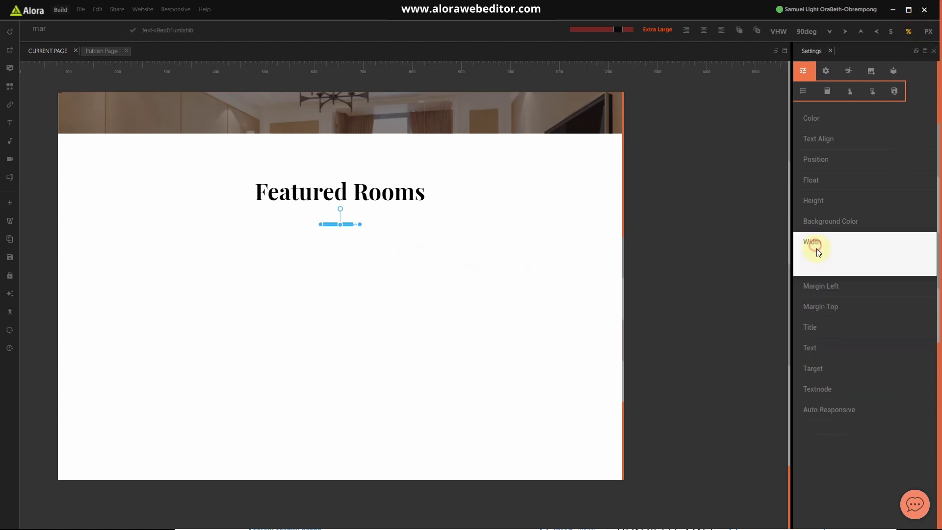
Check the gray line's left margin, switch the unit back to pixels and select the surrounding section.
left_click(834, 265)
left_click(844, 285)
key("BackSpace")
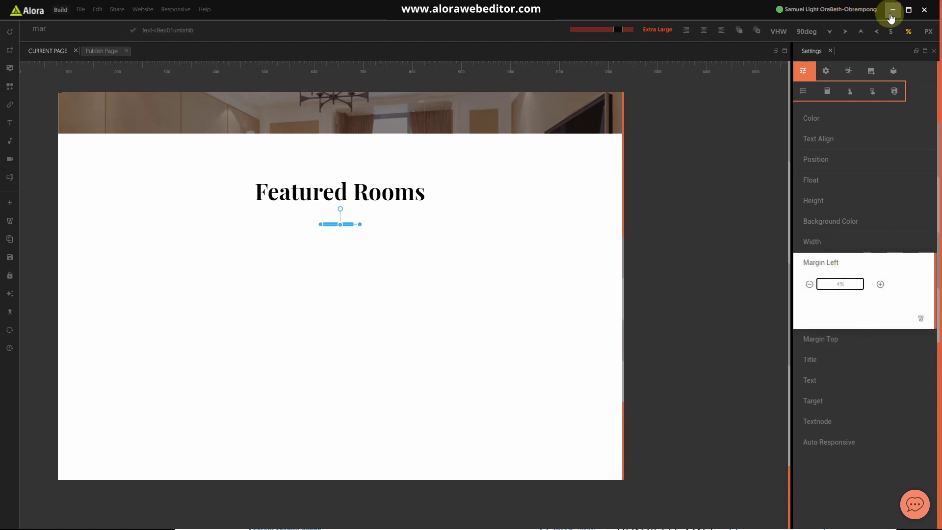
left_click(822, 264)
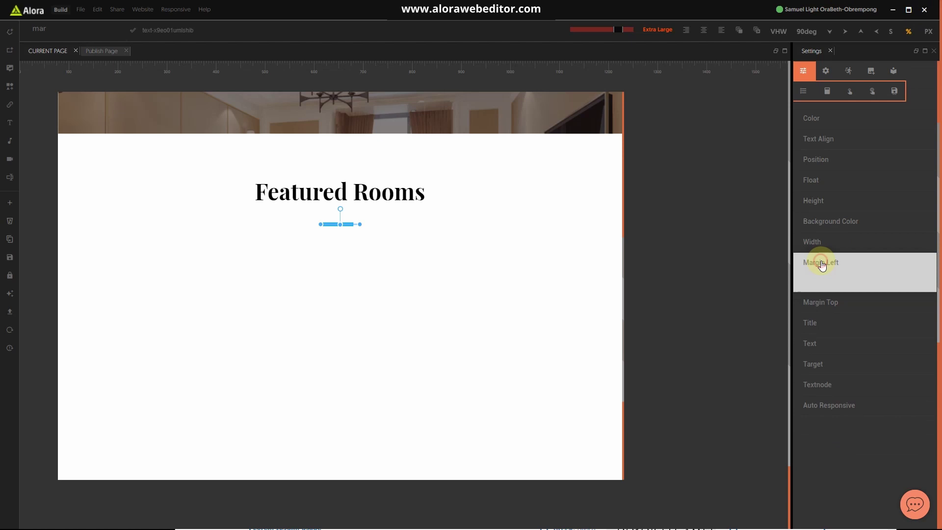
left_click(925, 31)
left_click(495, 346)
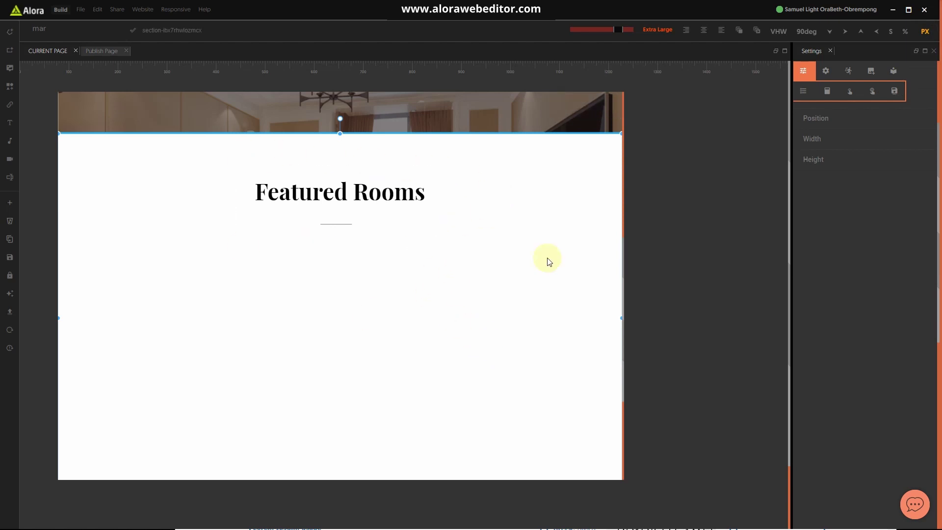
Save the block containing the Featured Rooms heading and gray line as a reusable element named hotel/block-heading.
left_click(440, 219)
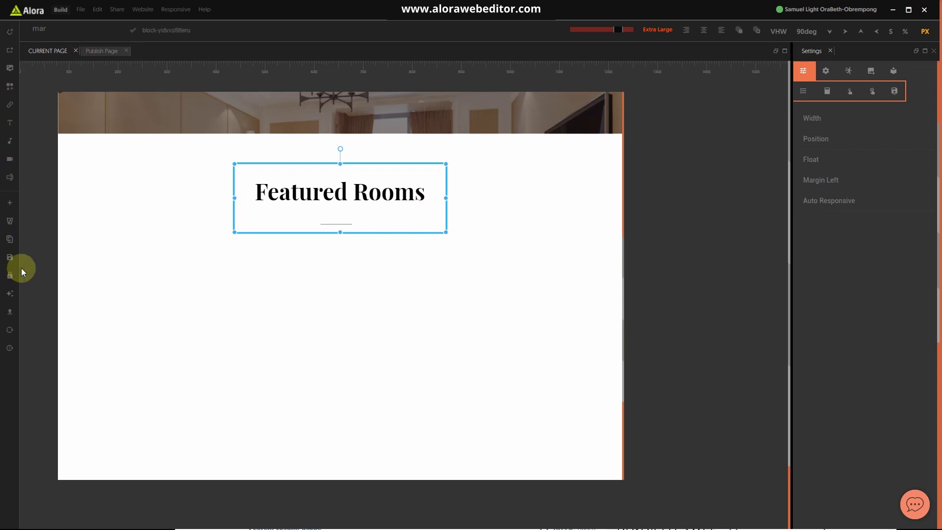
left_click(10, 257)
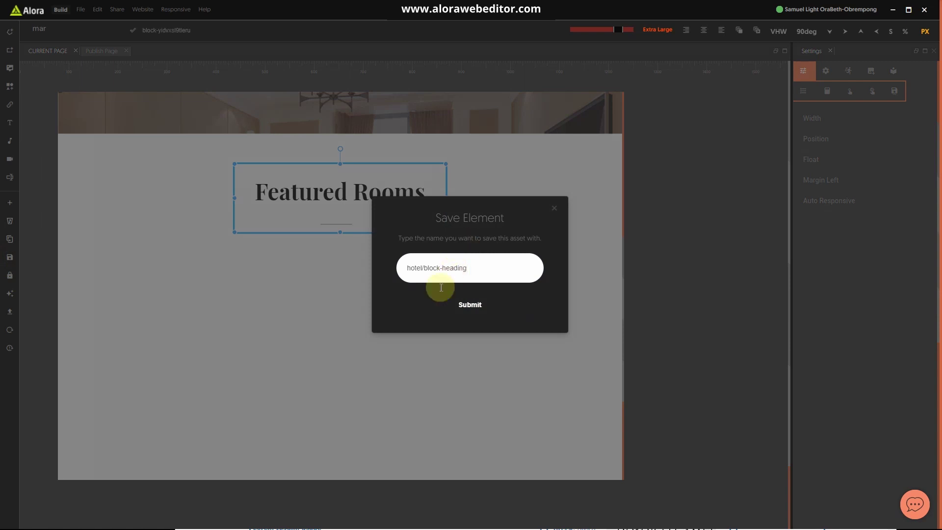
left_click(459, 310)
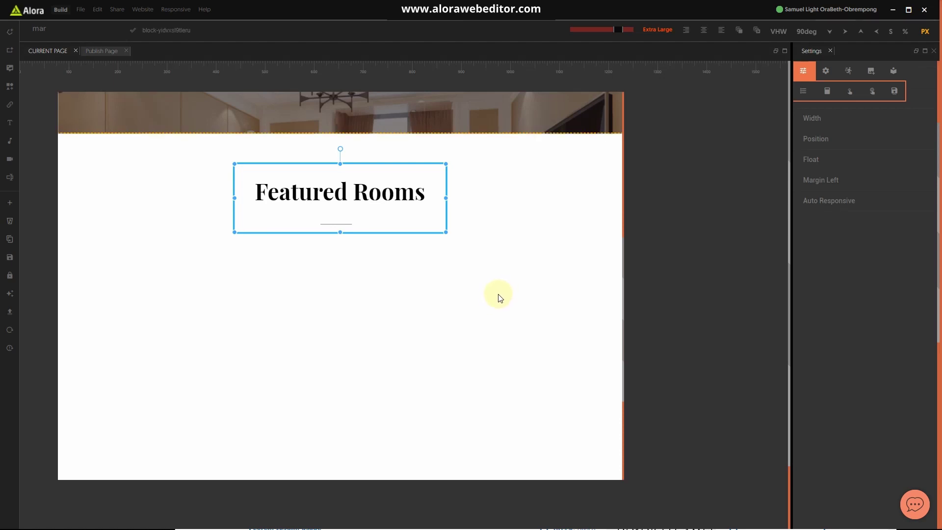
Delete the Top and Left settings from the Luxury Hotels & Suites hero section.
scroll(501, 309, "up", 5)
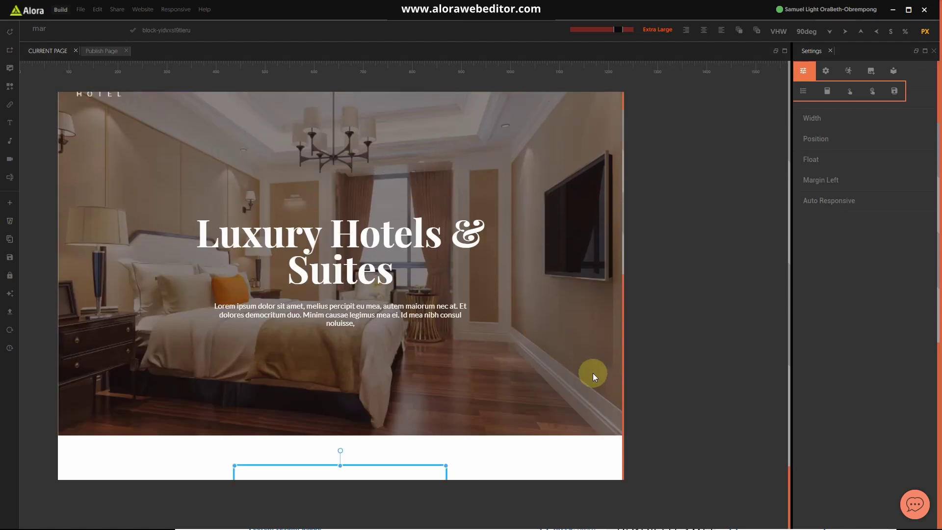
scroll(592, 373, "up", 1)
scroll(590, 367, "down", 2)
scroll(590, 365, "up", 1)
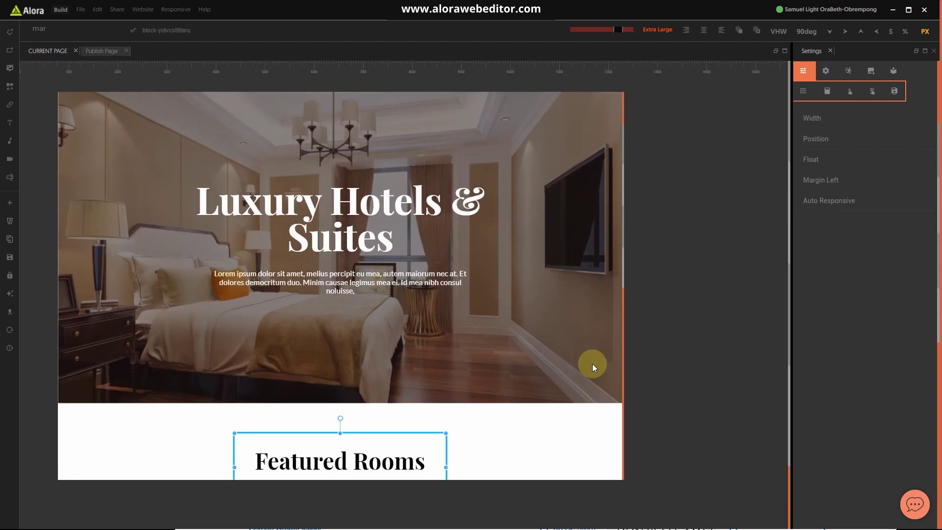
left_click(593, 363)
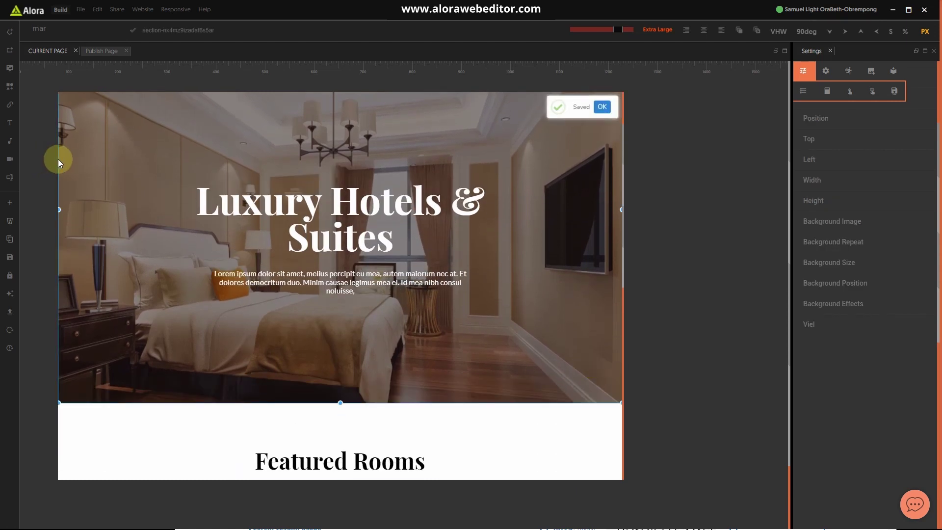
left_click(827, 138)
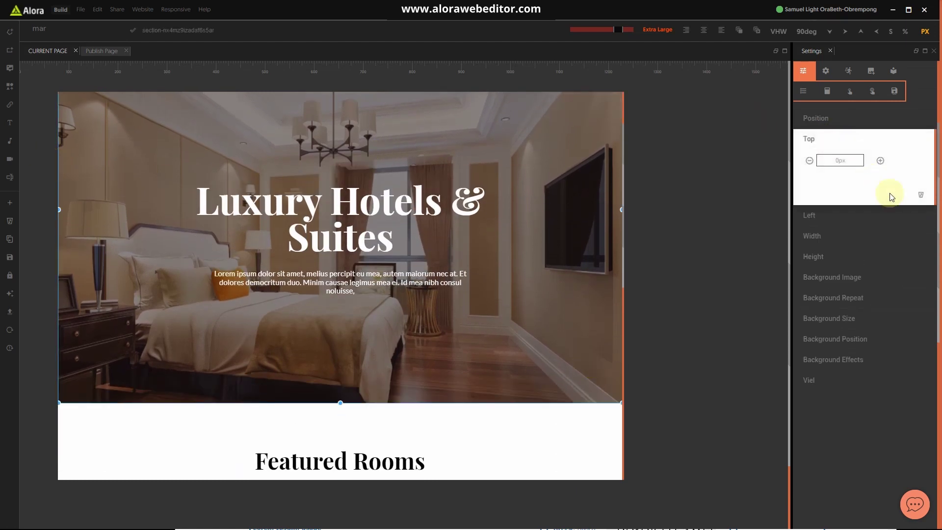
left_click(921, 196)
left_click(831, 139)
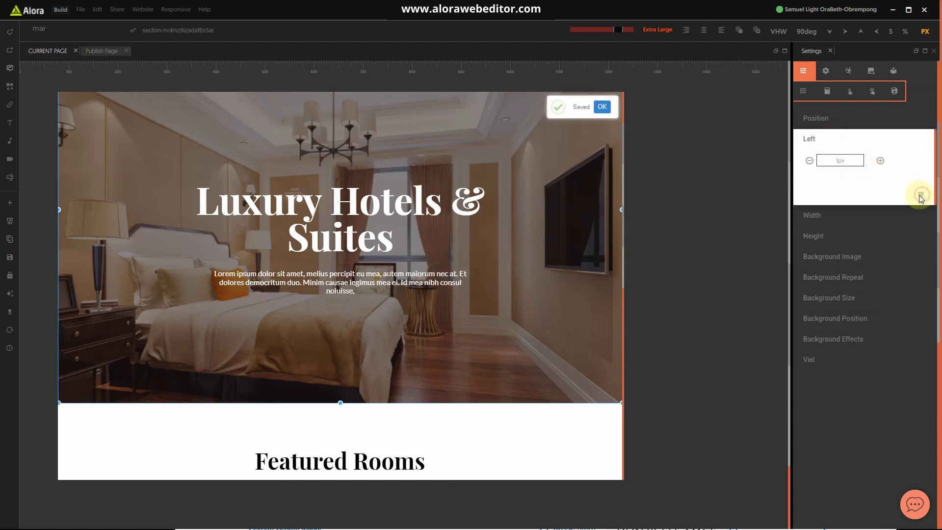
left_click(921, 197)
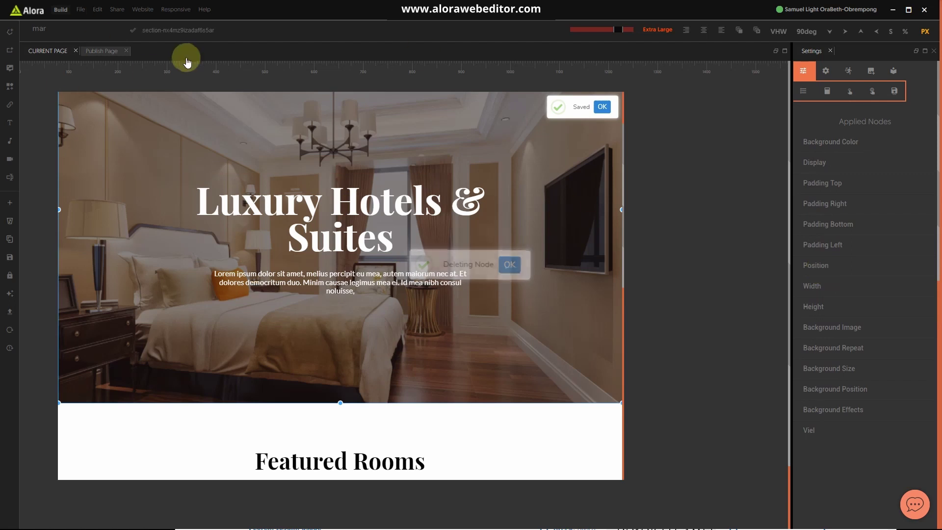
Save the Luxury Hotels & Suites hero section as a reusable element named hotel/header.
left_click(9, 261)
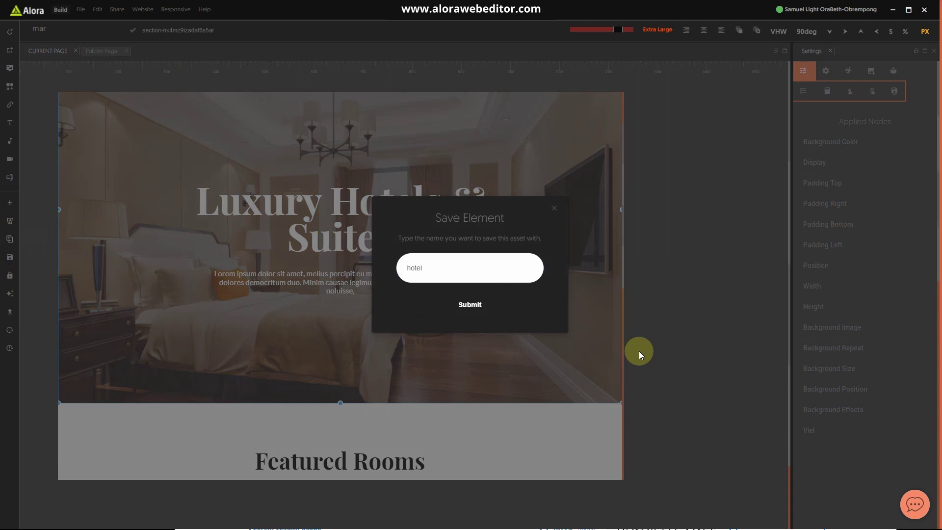
type("hotel/header")
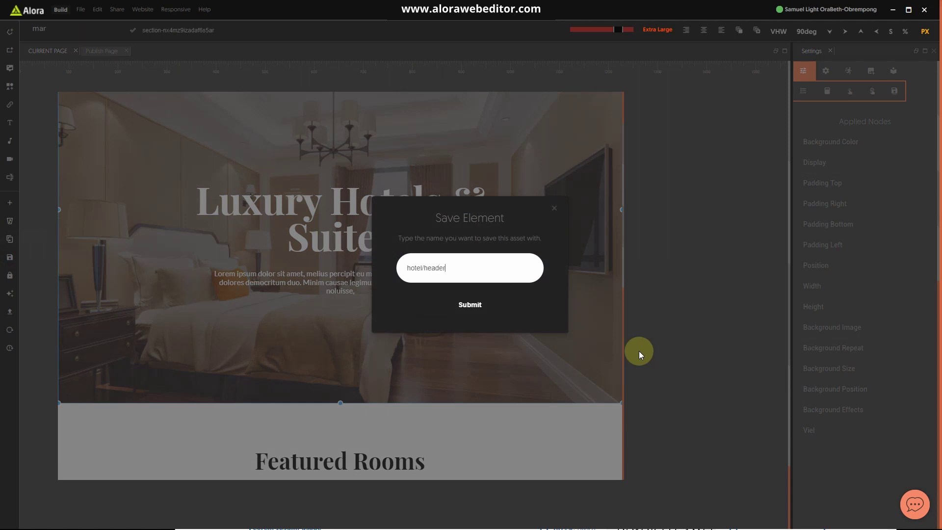
left_click(483, 305)
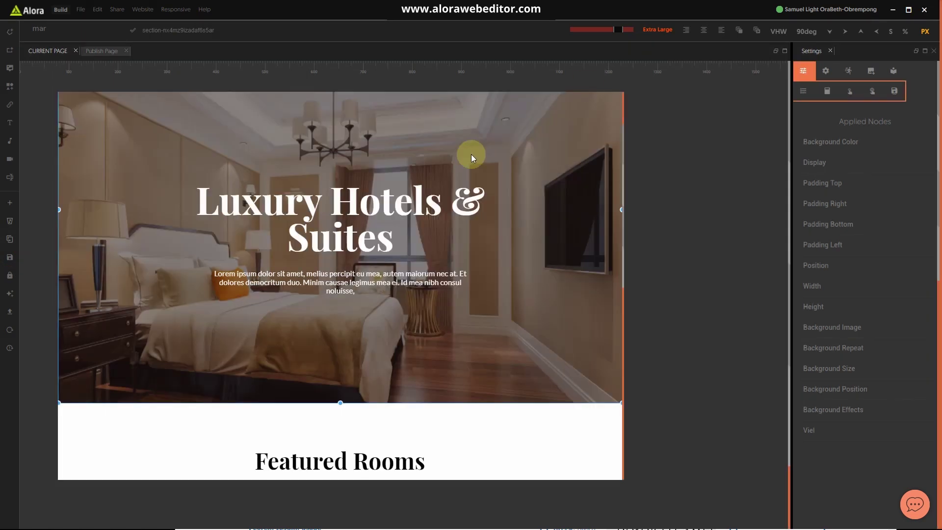
Select the Featured Rooms section and add a new block inside it.
scroll(439, 253, "down", 4)
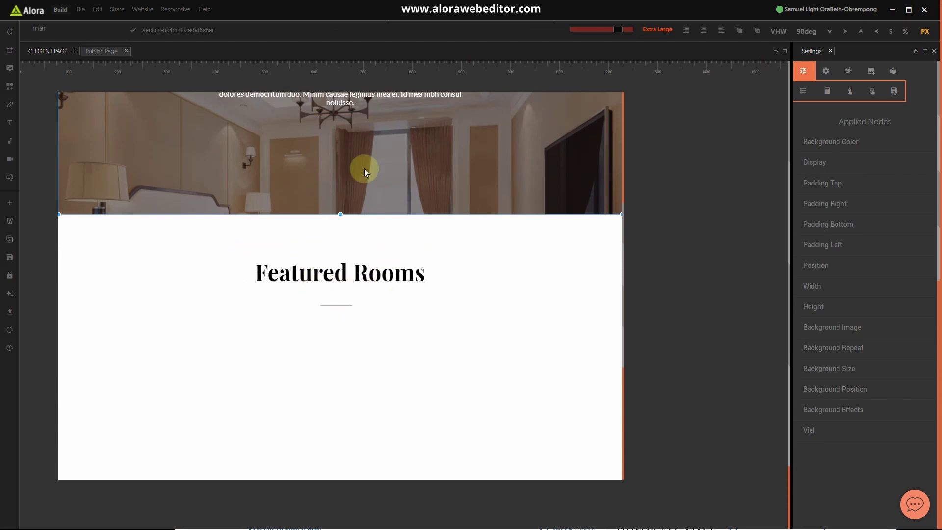
scroll(373, 267, "down", 3)
scroll(373, 257, "up", 2)
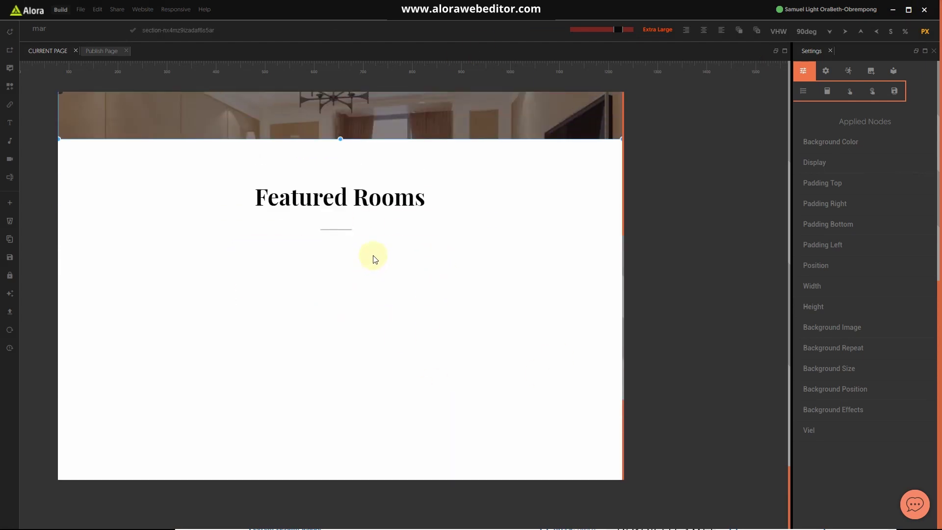
scroll(344, 268, "down", 2)
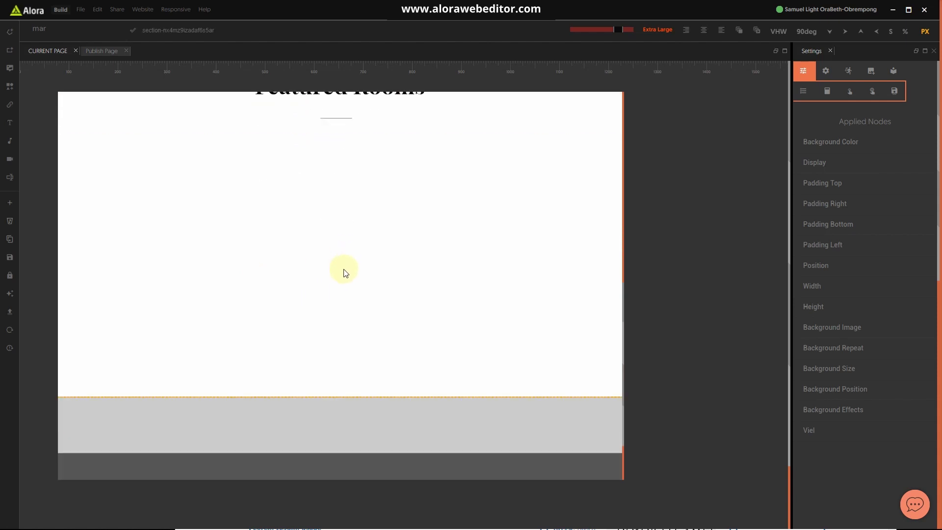
left_click(364, 291)
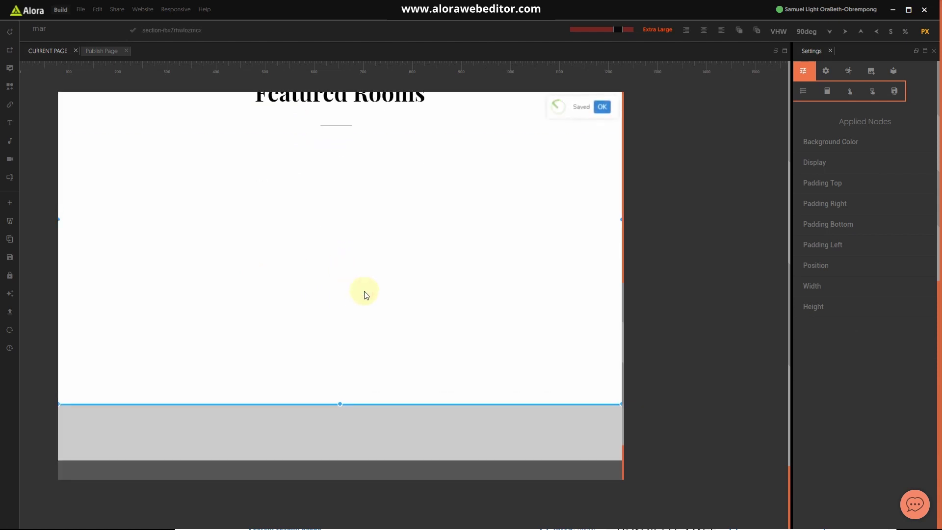
left_click(11, 50)
Apply the Clear property to the new red block so it sits below the Featured Rooms heading.
left_click(508, 134)
left_click(62, 33)
type("mar")
key("BackSpace")
key("BackSpace")
key("BackSpace")
type("clear")
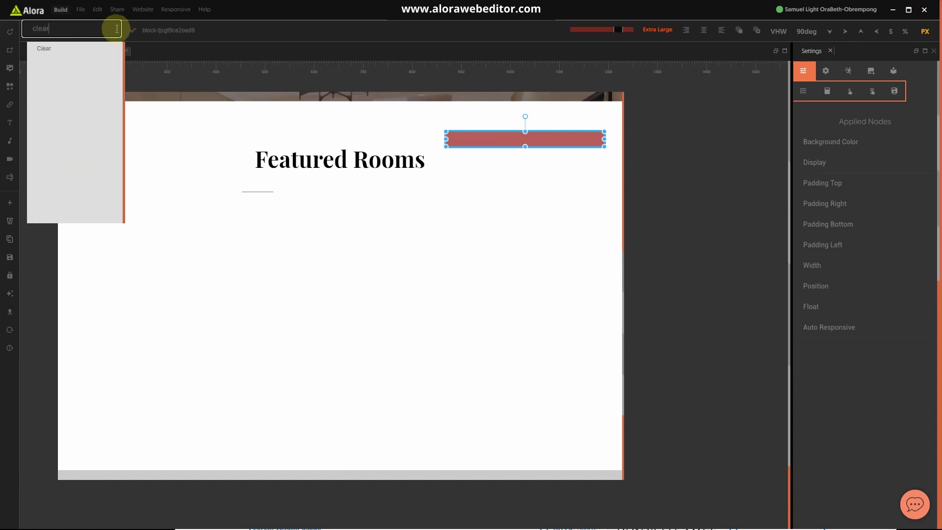
left_click(79, 49)
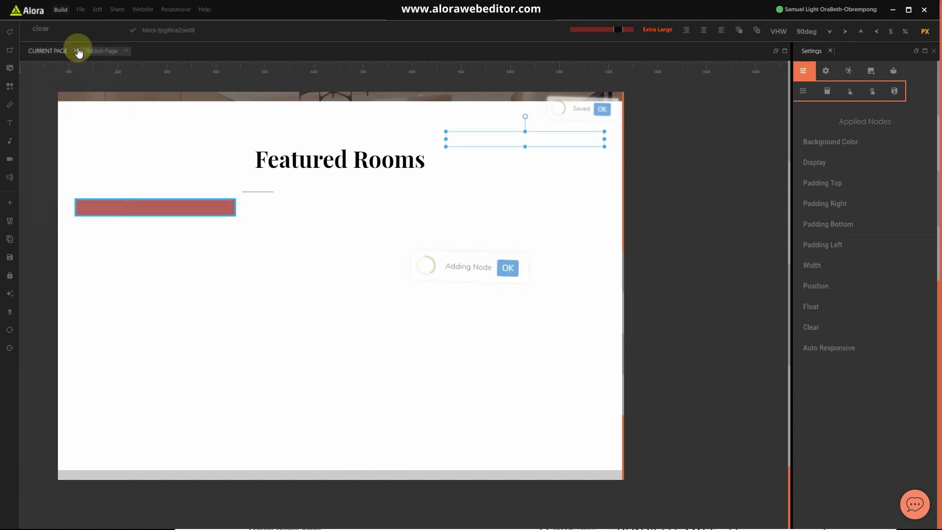
Set the gray line's left margin to 42 percent, then return the unit to pixels.
left_click(261, 191)
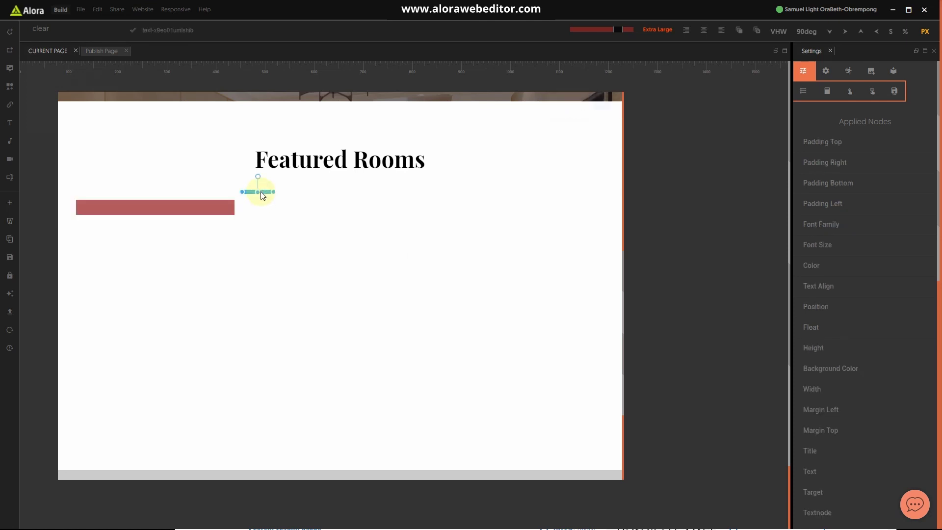
scroll(834, 353, "down", 2)
left_click(826, 314)
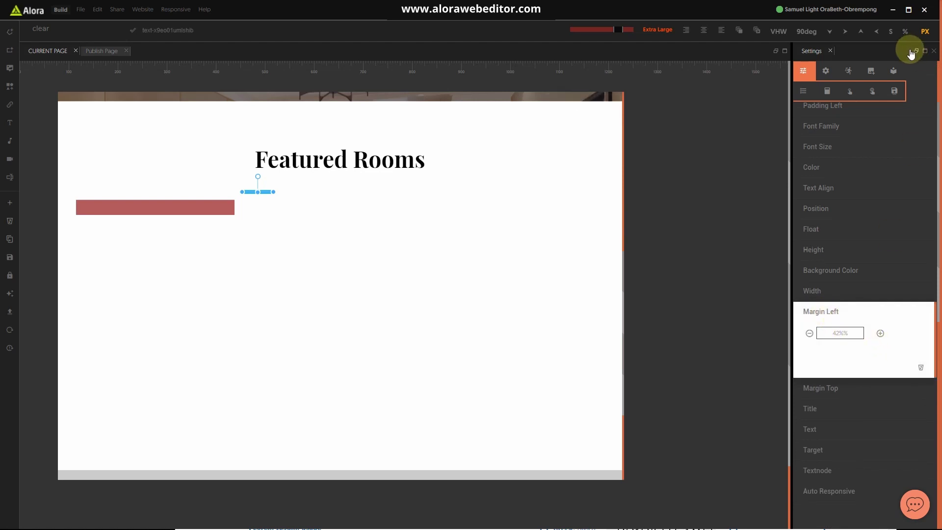
left_click(905, 31)
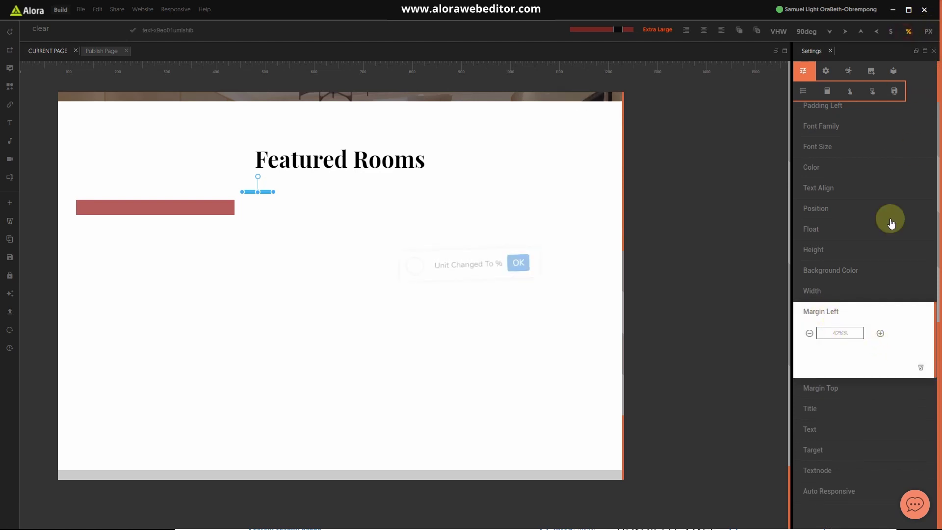
left_click(857, 333)
key("BackSpace")
type("42")
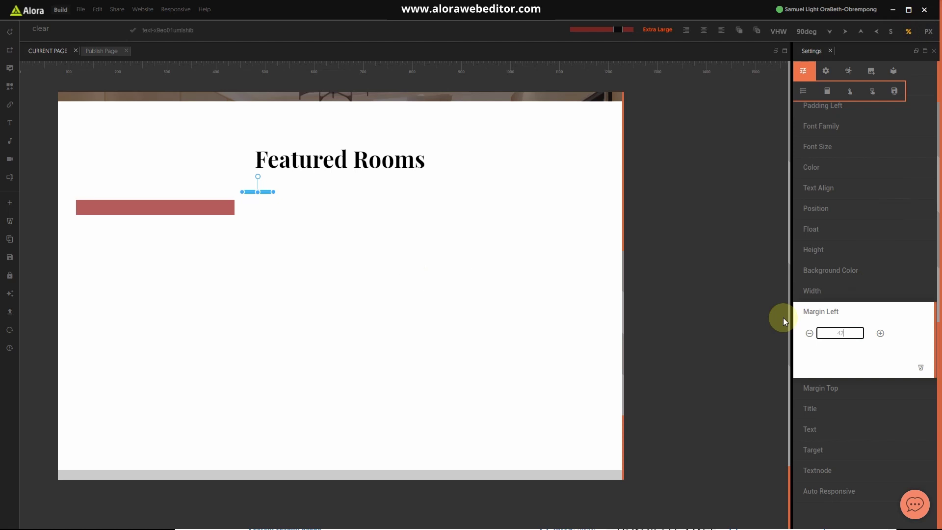
left_click(925, 34)
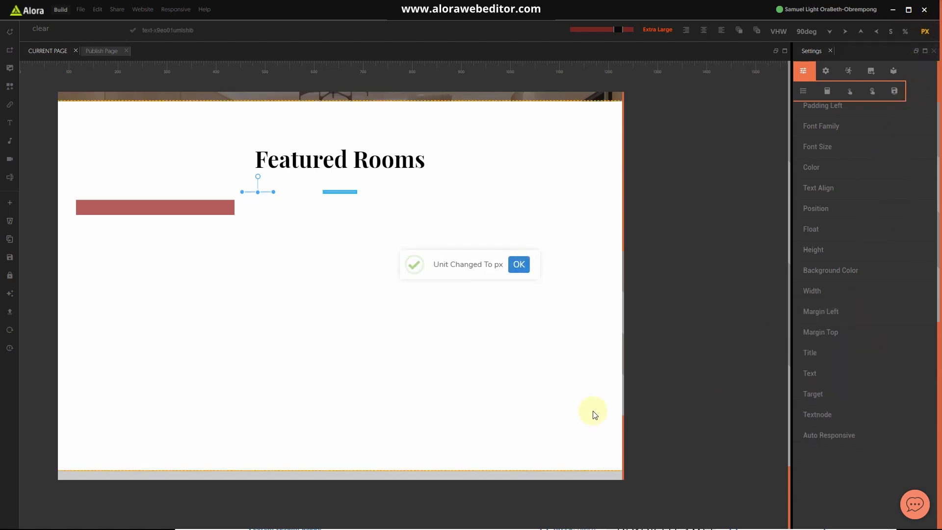
Stretch the red block's width until its right edge meets the start of the gray line.
left_click(187, 216)
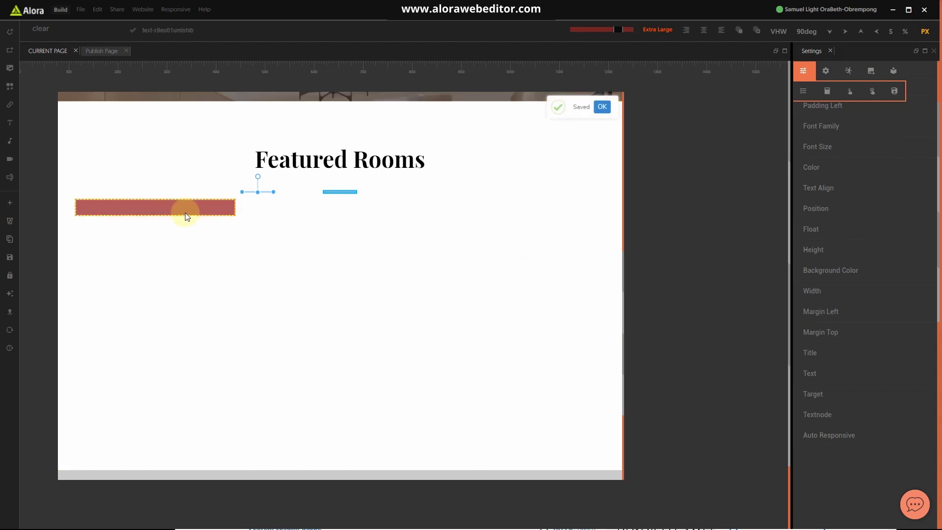
left_click(213, 207)
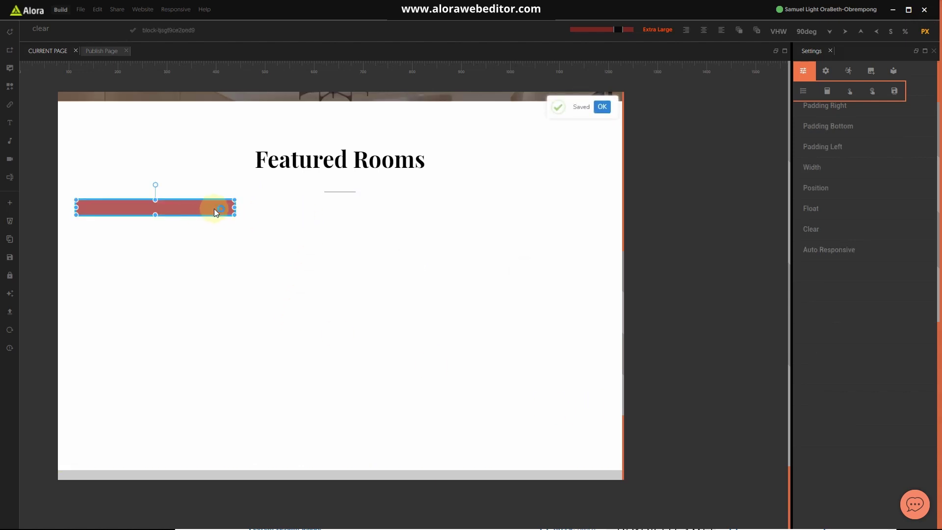
left_click_drag(241, 210, 324, 212)
left_click(427, 253)
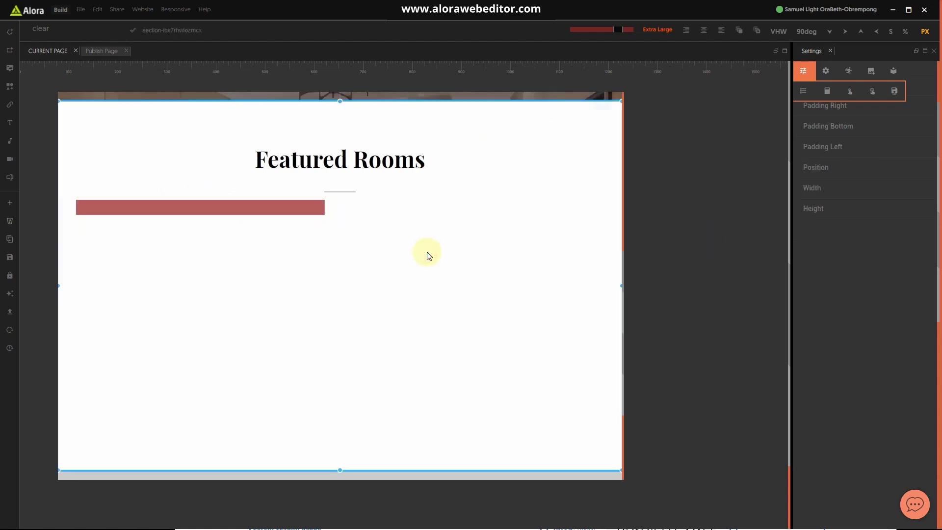
left_click(304, 207)
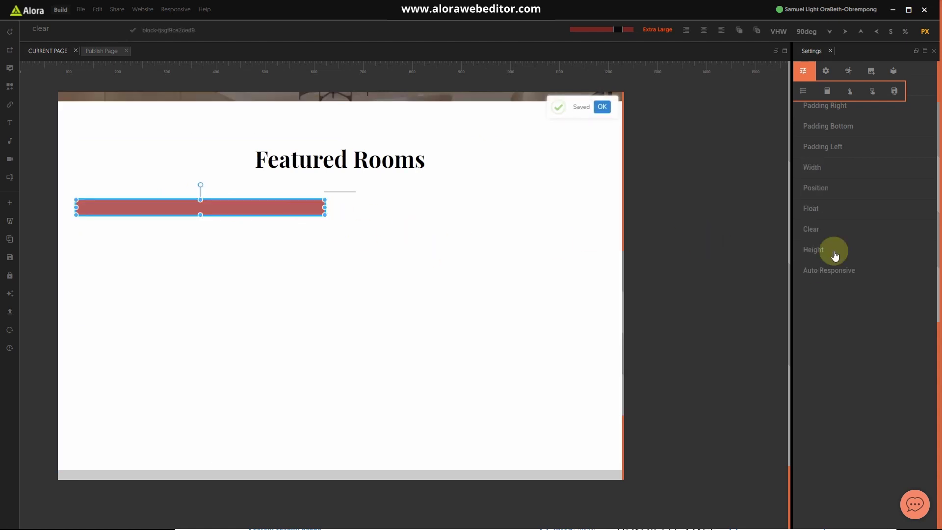
Switch the unit to percent and reduce the red block's width so it ends short of the gray line.
left_click(814, 167)
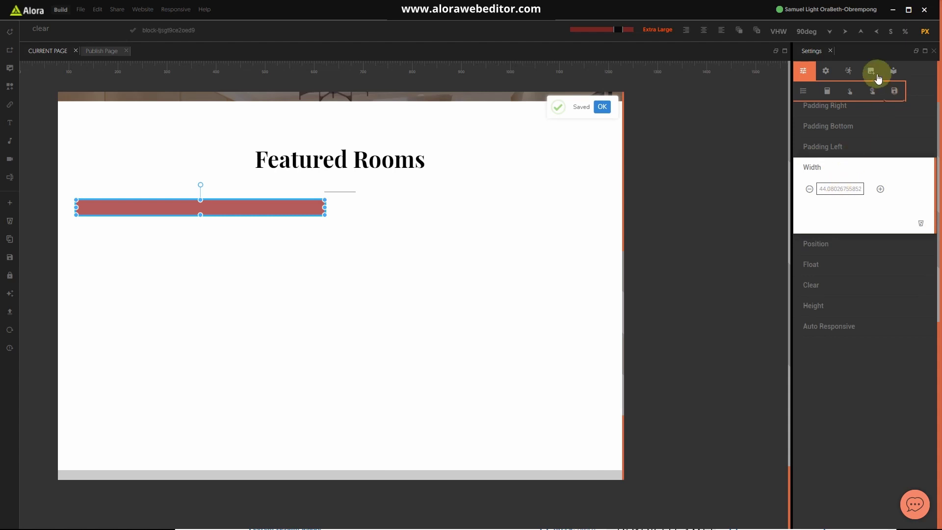
left_click(908, 32)
left_click(842, 190)
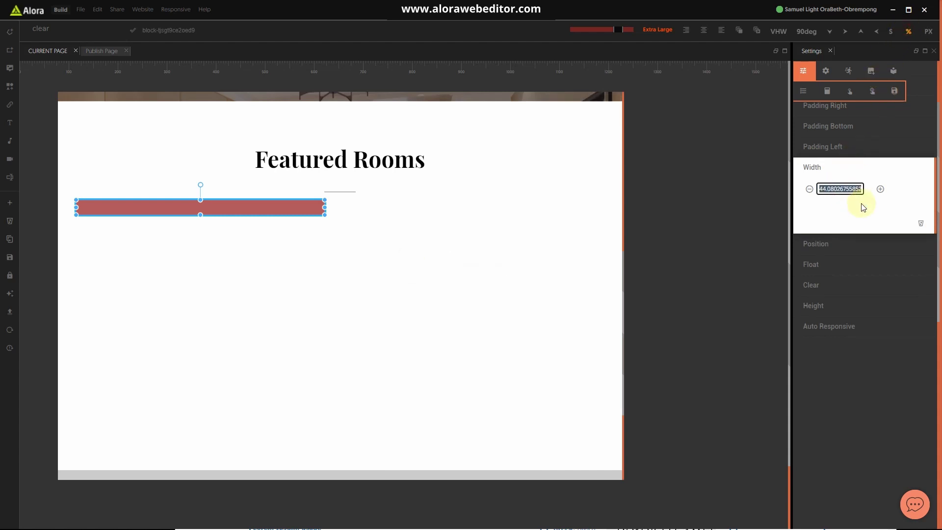
left_click(880, 158)
left_click(873, 164)
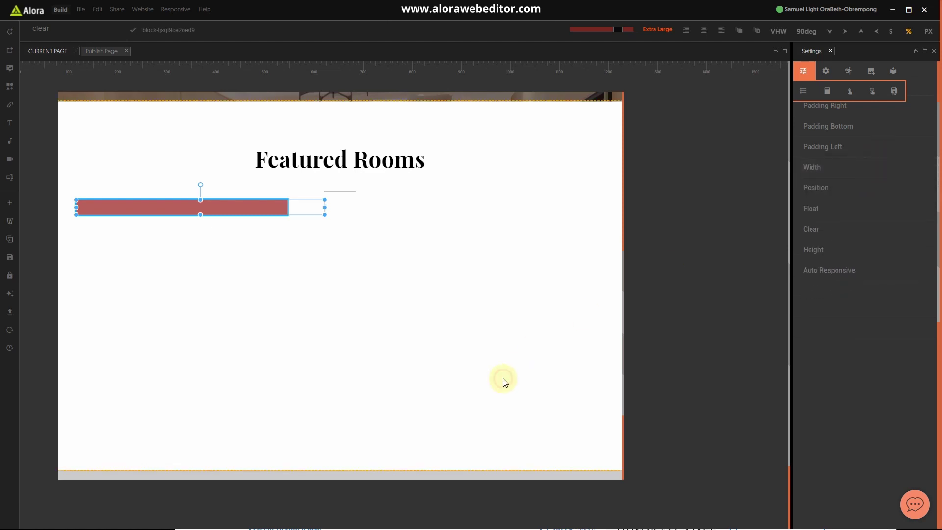
Add a Margin Top property to the red block under the Featured Rooms heading.
left_click(242, 199)
left_click(73, 30)
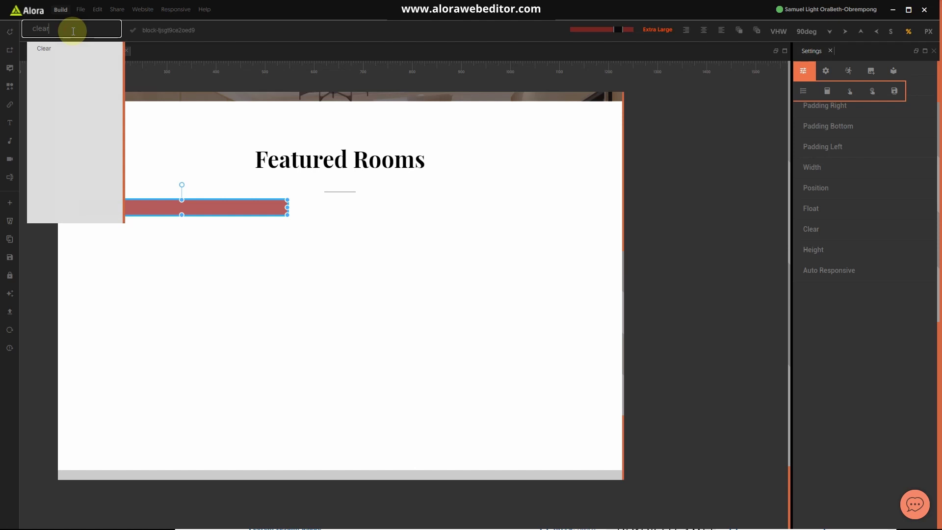
key("BackSpace")
key("BackSpace")
type("maar")
left_click(45, 30)
key("BackSpace")
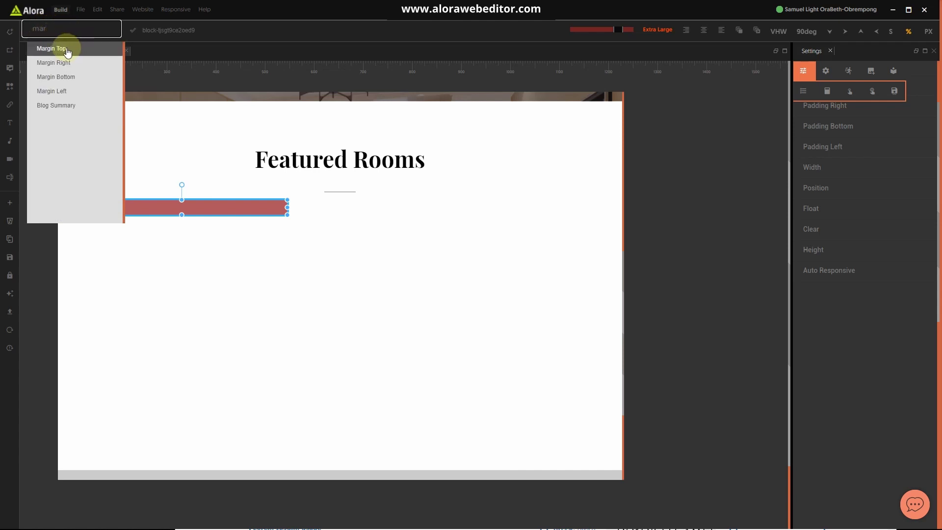
left_click(68, 49)
Set the red block's top margin to 100 with the unit switched to pixels.
left_click(831, 271)
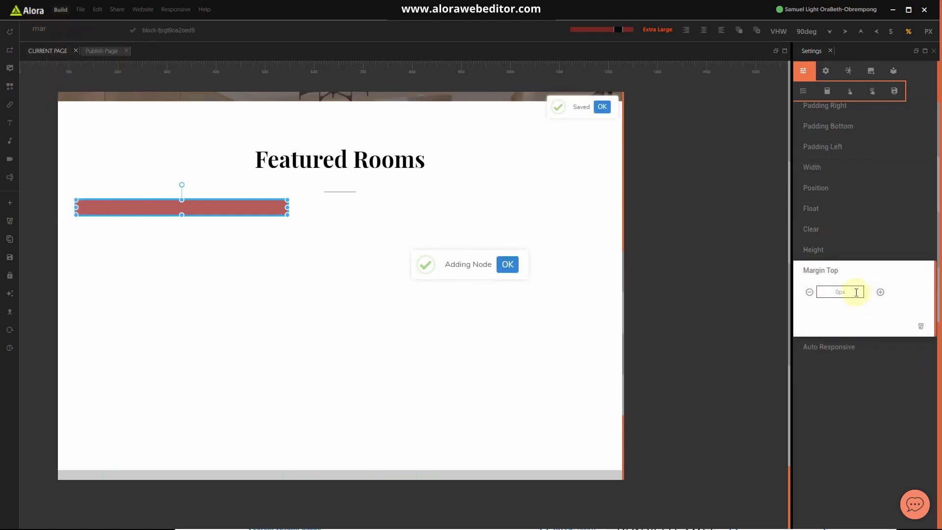
double_click(854, 292)
key("BackSpace")
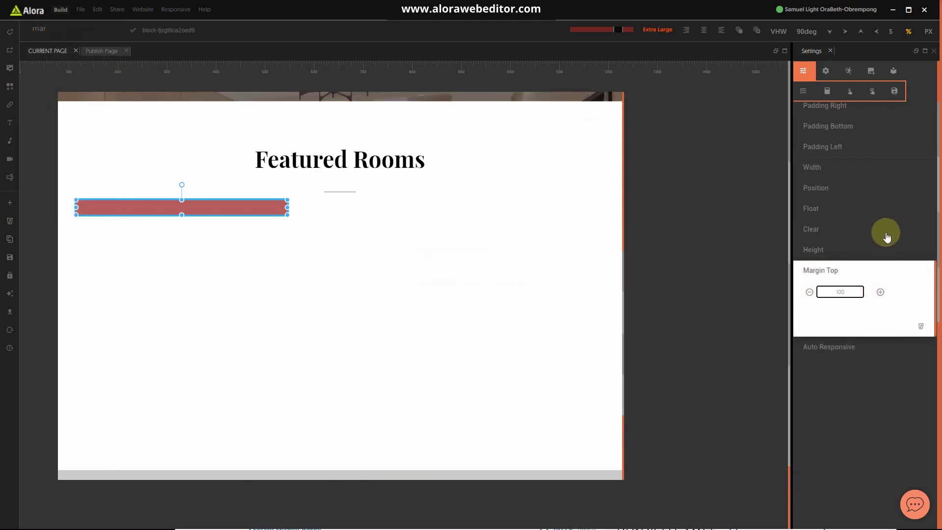
left_click(869, 270)
left_click(921, 35)
left_click(837, 271)
left_click(880, 292)
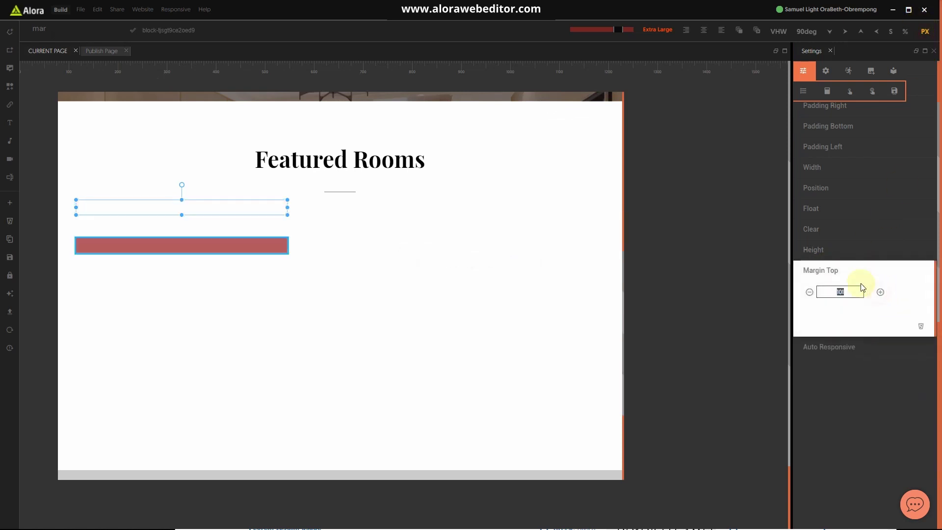
left_click(506, 344)
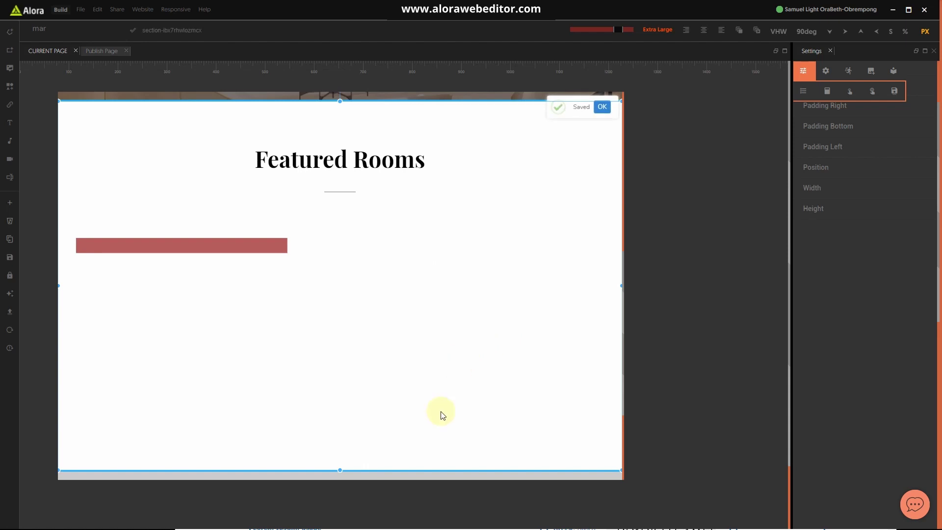
Apply the Background Color property to the red block to remove its red fill.
left_click(258, 247)
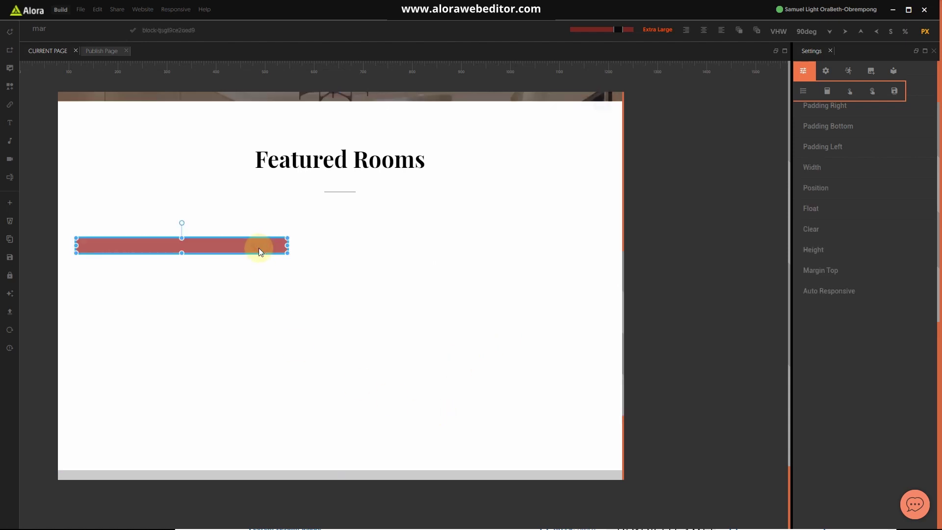
left_click(45, 28)
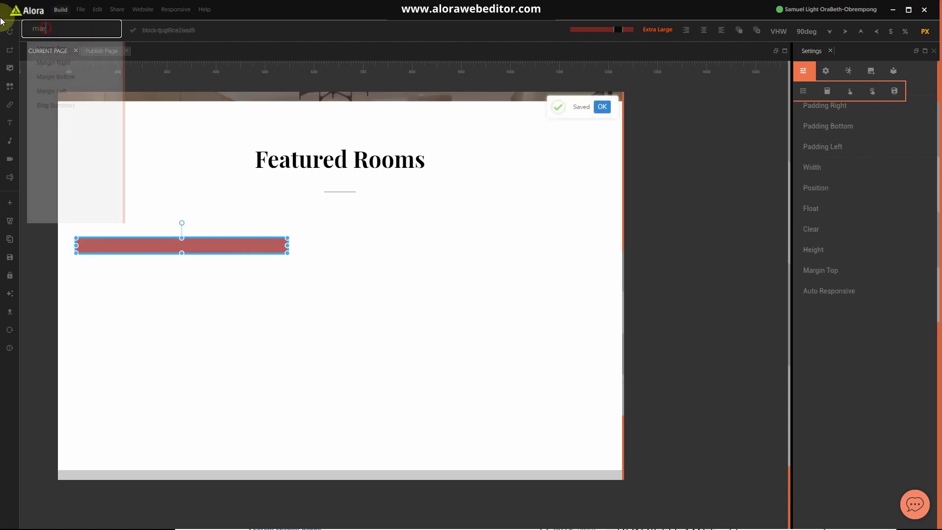
type("bac")
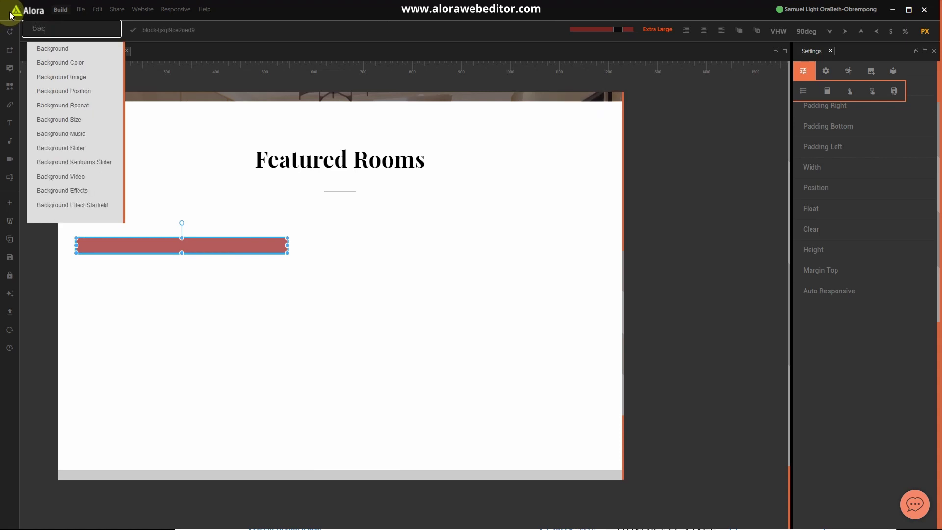
left_click(74, 62)
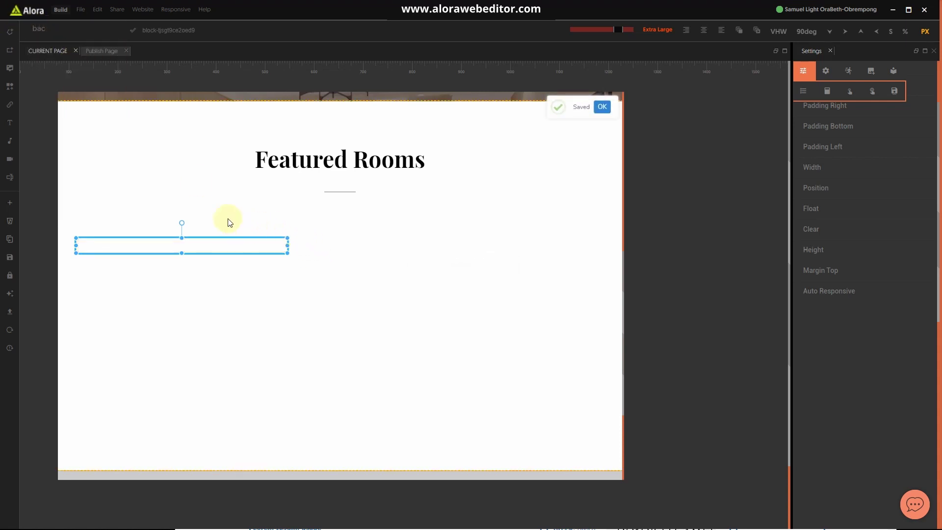
Insert an image element into the cleared block and enlarge it slightly in width.
left_click(9, 70)
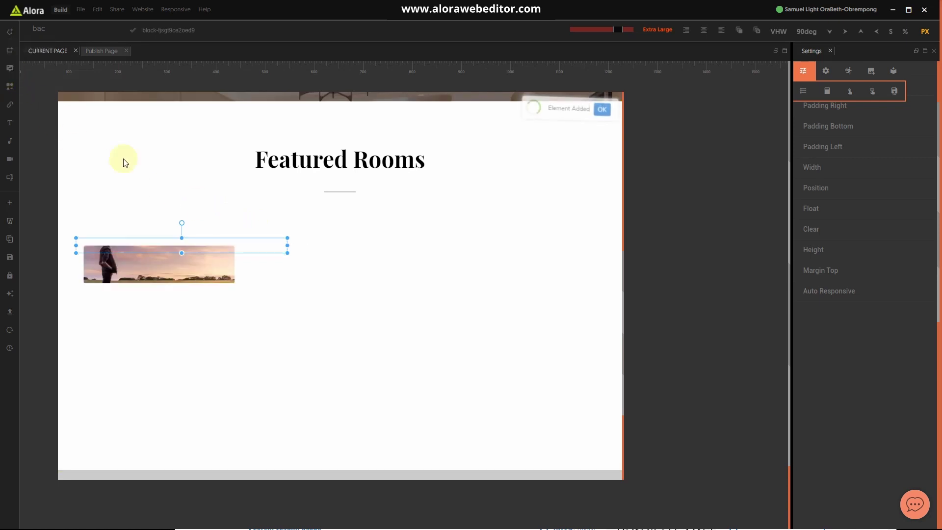
left_click(187, 275)
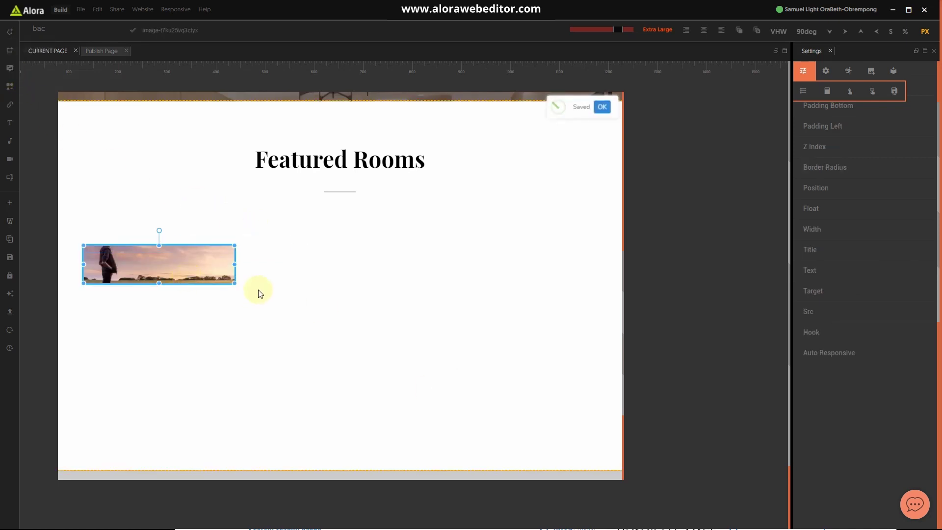
left_click_drag(239, 266, 255, 266)
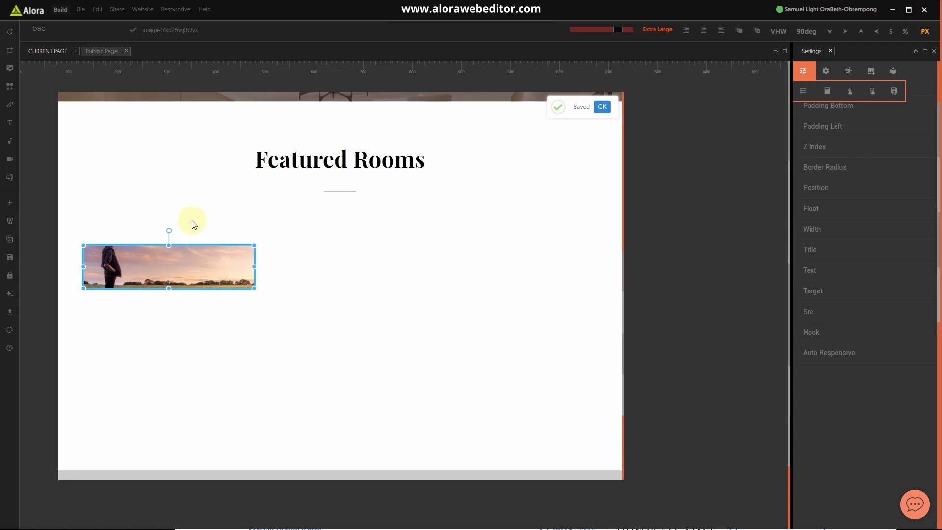
Set the room image's width to 100 percent of its block, and return the active unit to pixels.
left_click(359, 285)
left_click(228, 263)
left_click(807, 334)
left_click(826, 230)
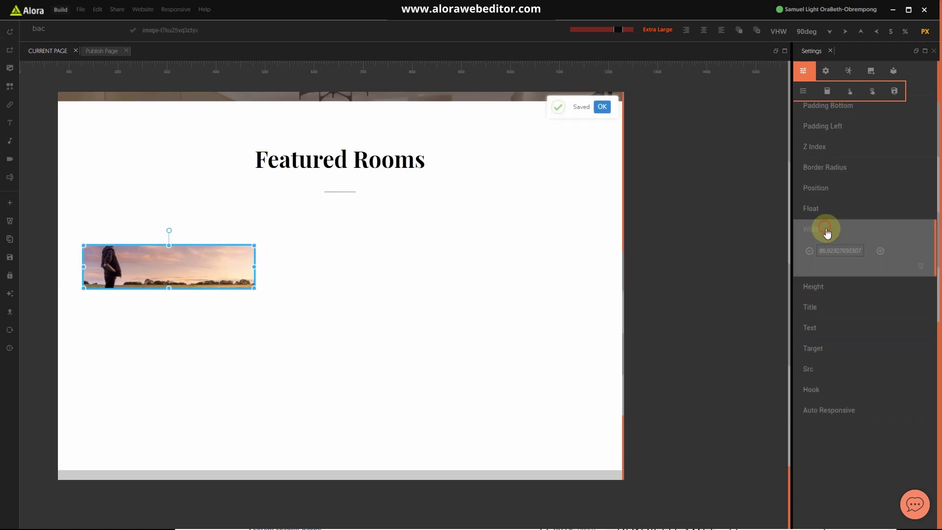
left_click(906, 32)
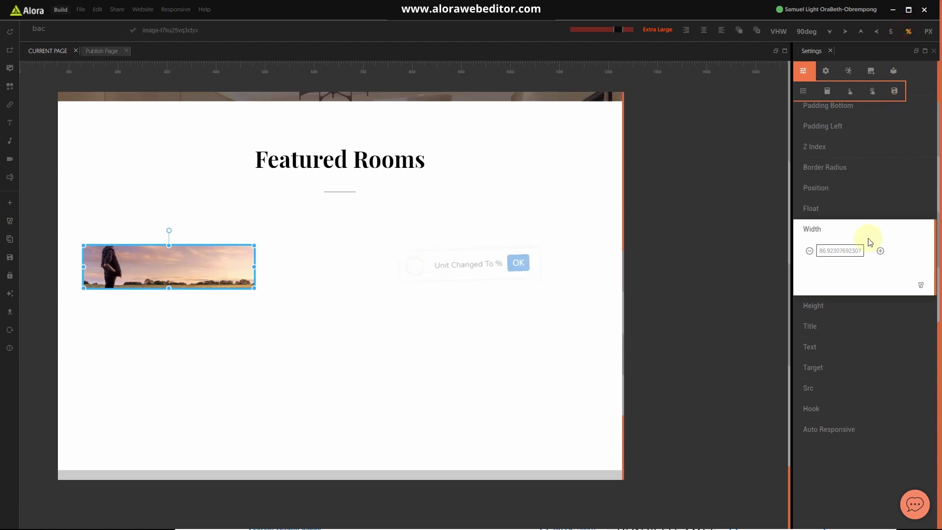
left_click(840, 250)
key("ctrl+a")
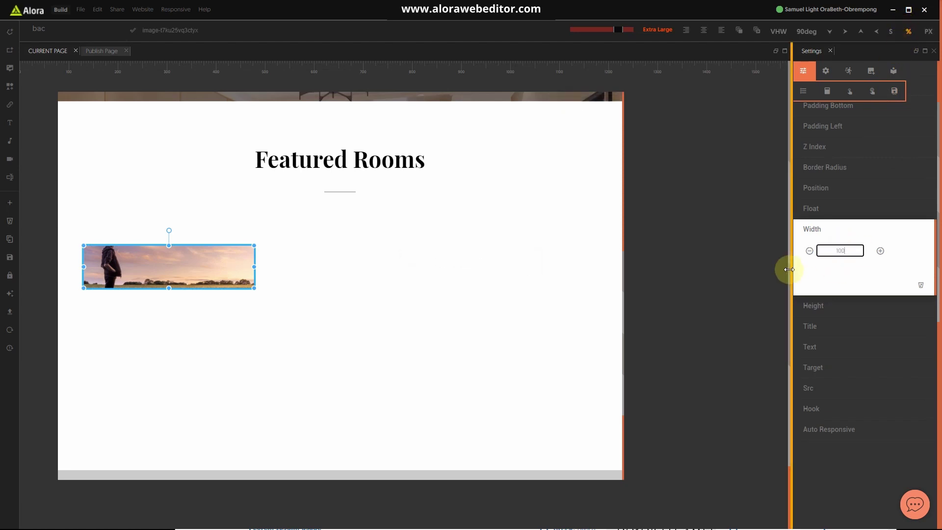
left_click(833, 233)
left_click(925, 31)
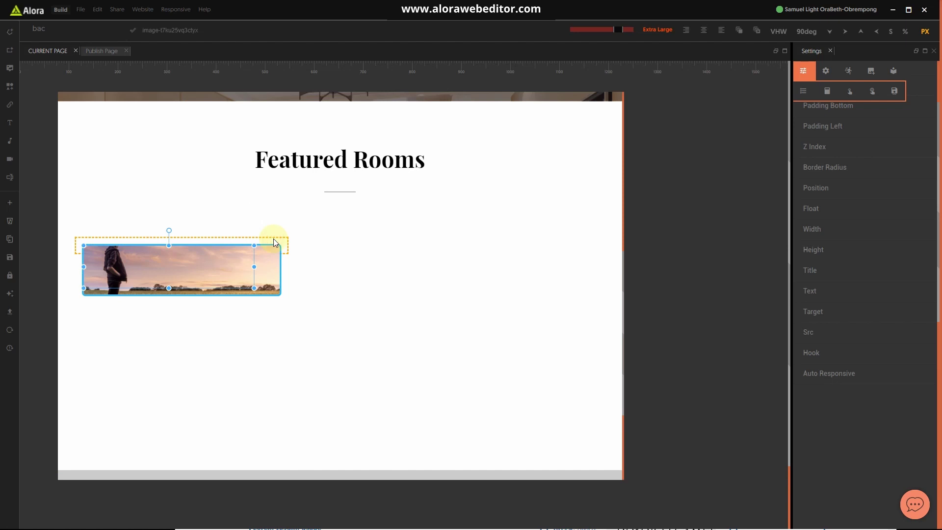
Change the Display property of the block containing the room image to table.
left_click(274, 239)
scroll(829, 147, "up", 3)
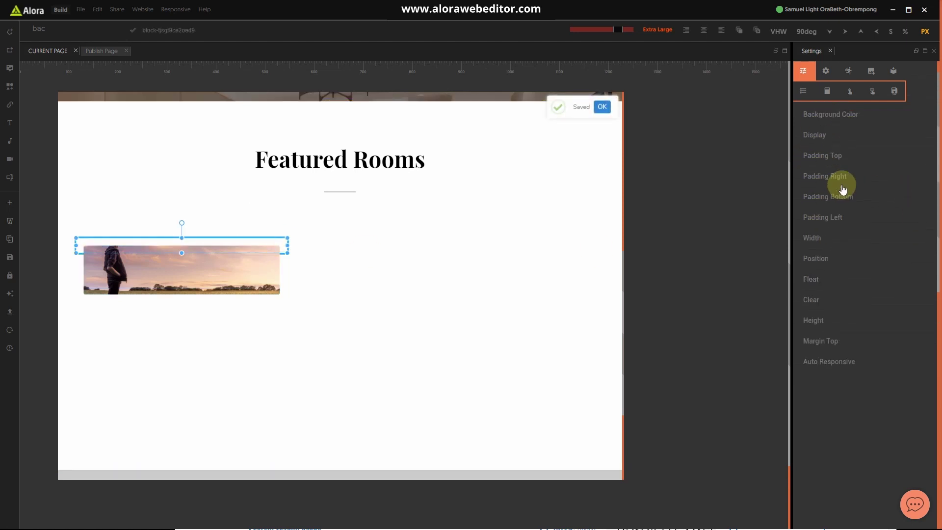
left_click(822, 163)
left_click(829, 184)
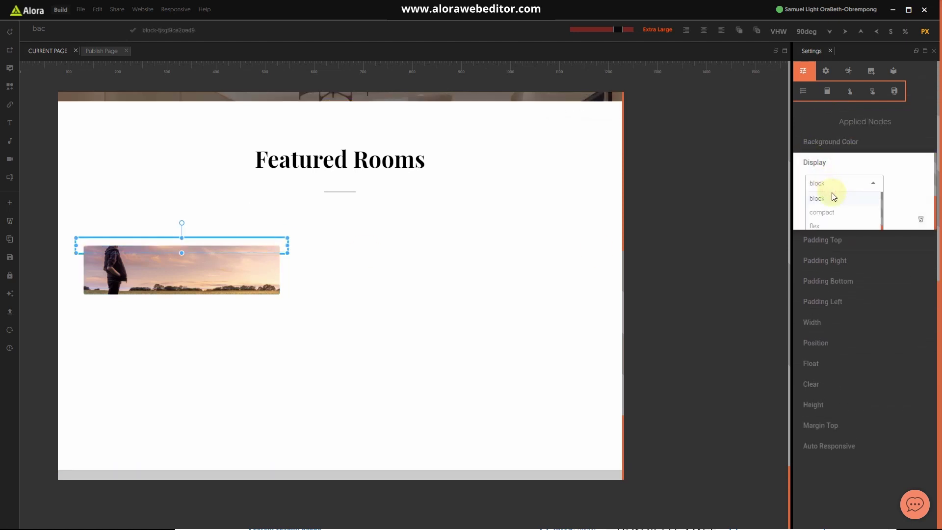
scroll(834, 196, "down", 2)
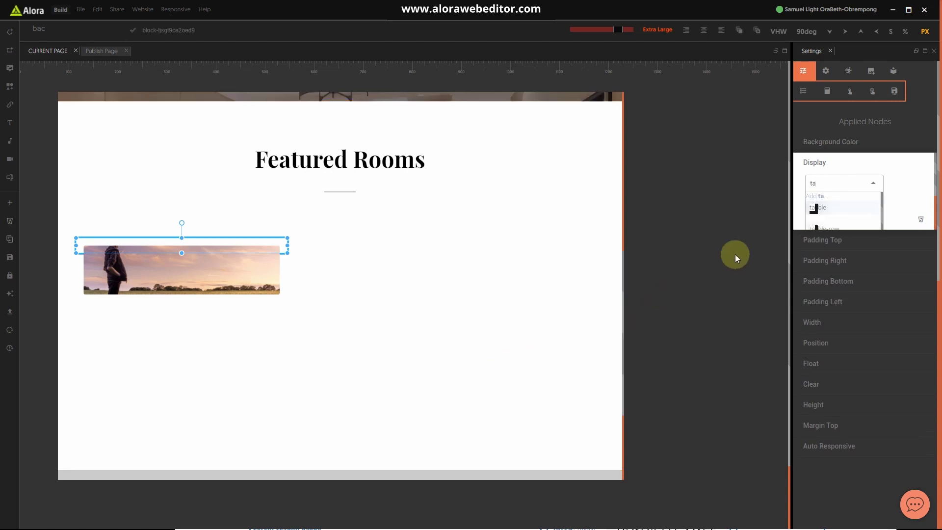
left_click(818, 207)
left_click(821, 171)
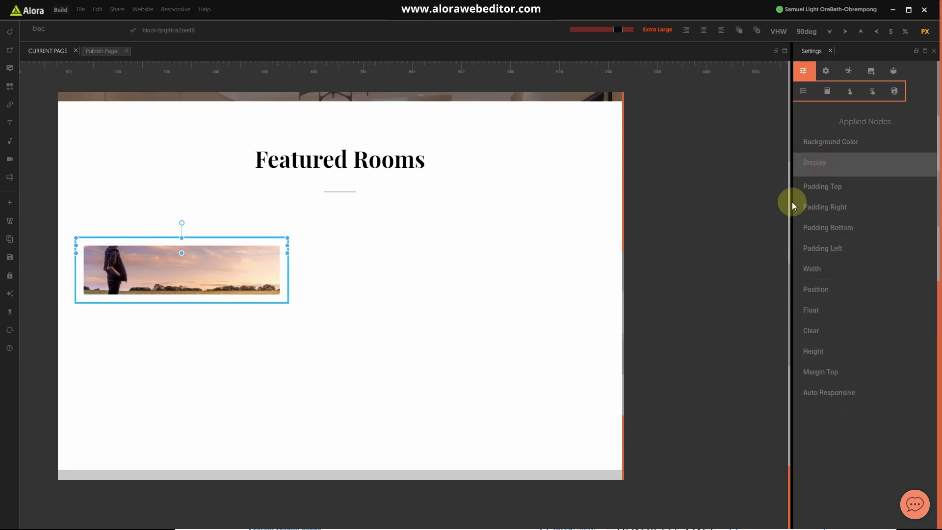
left_click(451, 397)
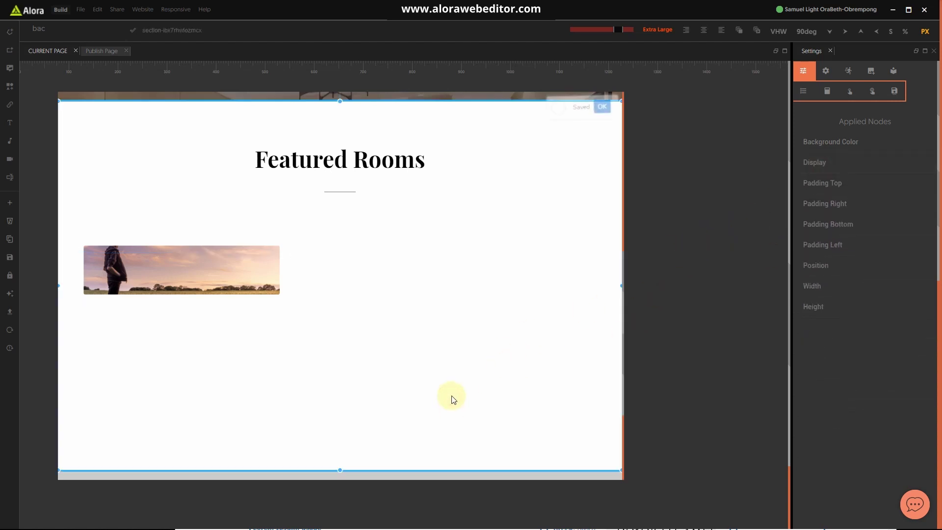
left_click(286, 292)
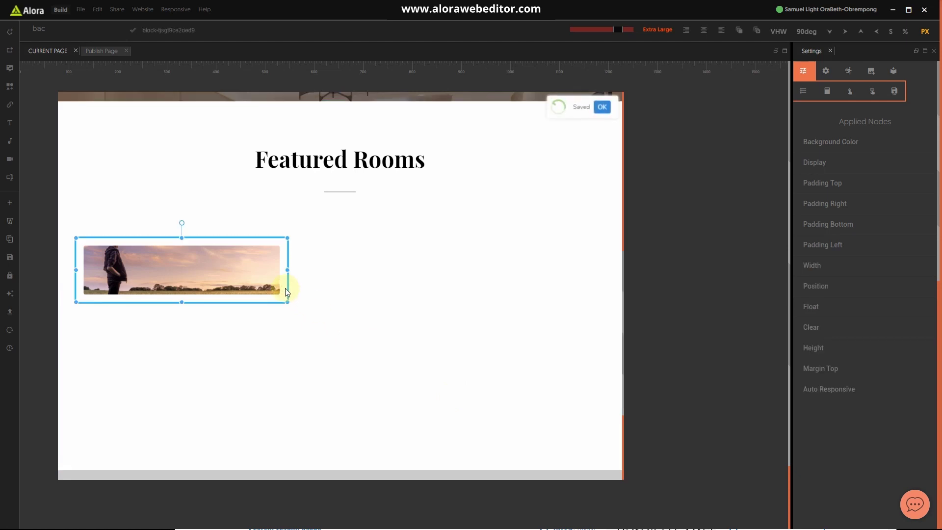
Select the room image and bring up the project's current image assets.
left_click(225, 266)
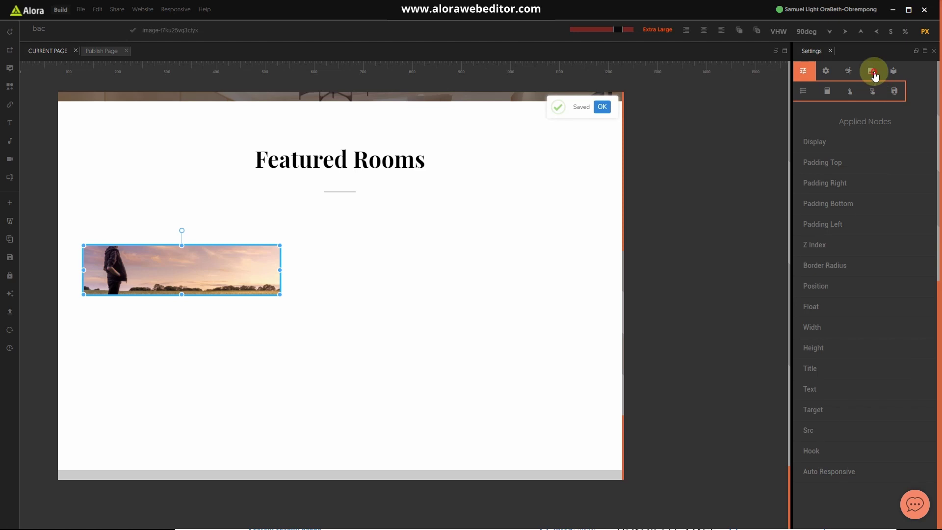
left_click(873, 73)
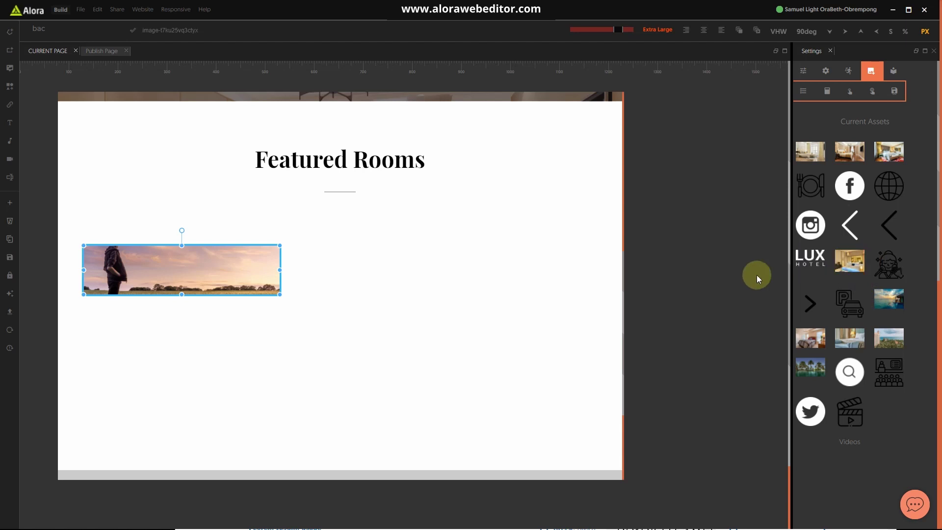
scroll(366, 328, "up", 5)
scroll(367, 328, "up", 2)
scroll(372, 331, "down", 8)
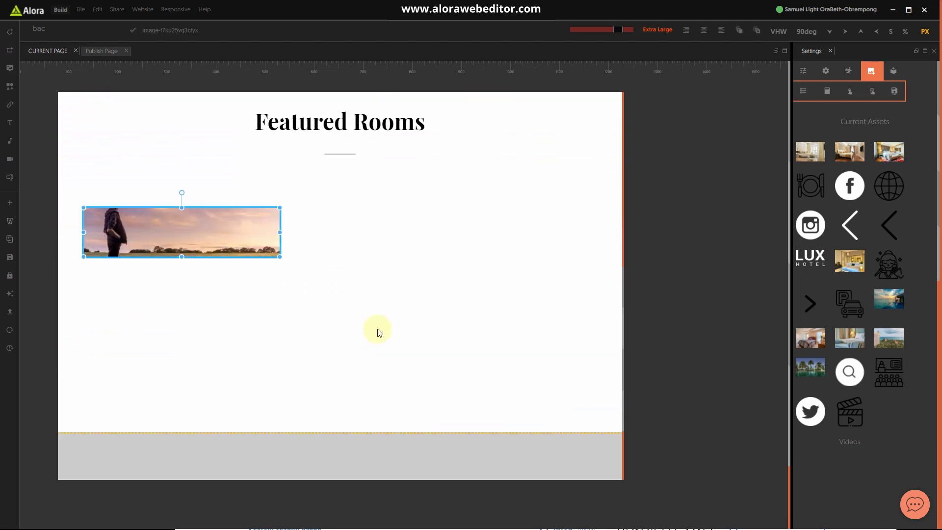
Examine the King's Room and Queen & Double Bedroom layouts in the reference image Hotel website.jpg.
key("super")
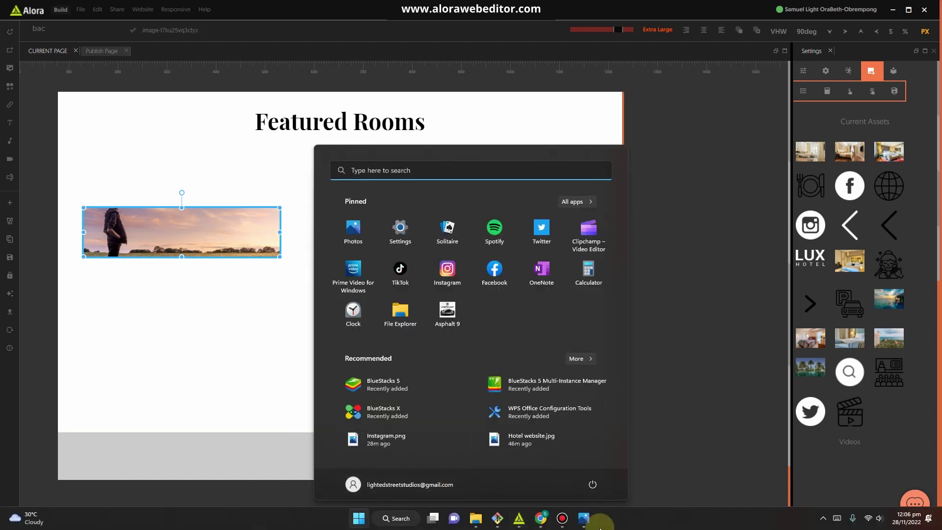
left_click(584, 521)
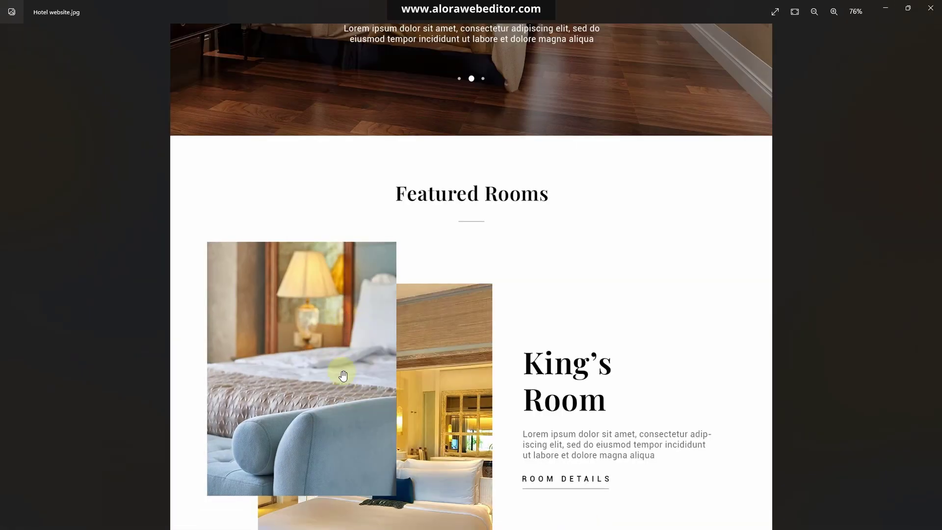
scroll(363, 358, "down", 1)
left_click_drag(464, 435, 447, 321)
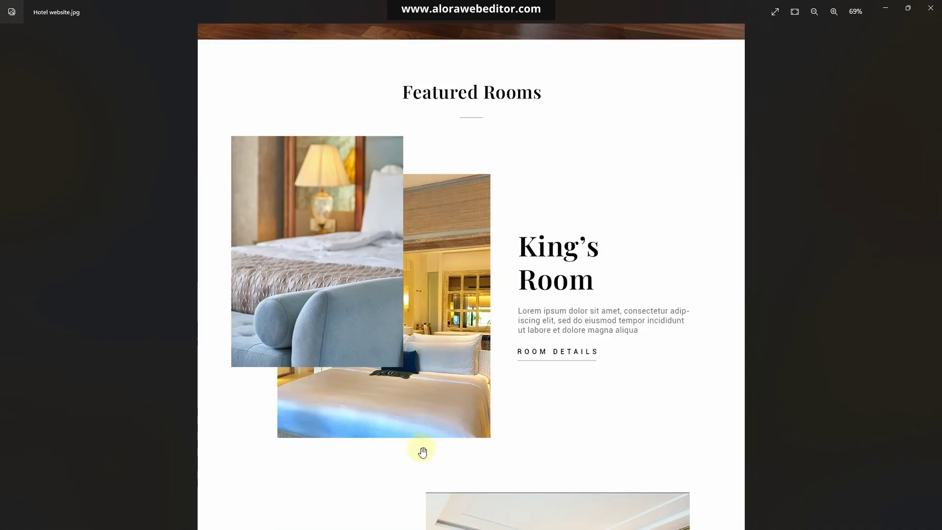
left_click_drag(519, 443, 521, 241)
left_click_drag(572, 516, 581, 374)
left_click_drag(610, 330, 611, 451)
left_click_drag(515, 376, 555, 157)
left_click_drag(554, 301, 572, 412)
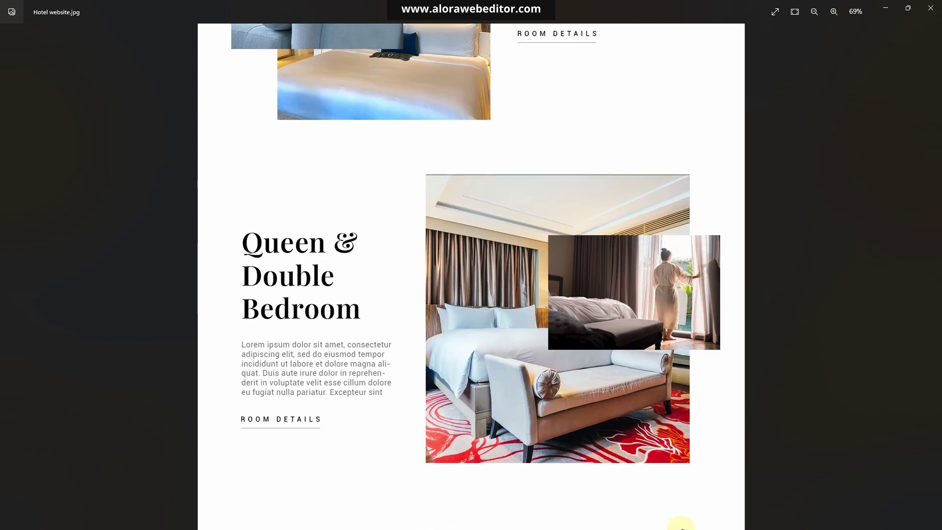
left_click(886, 7)
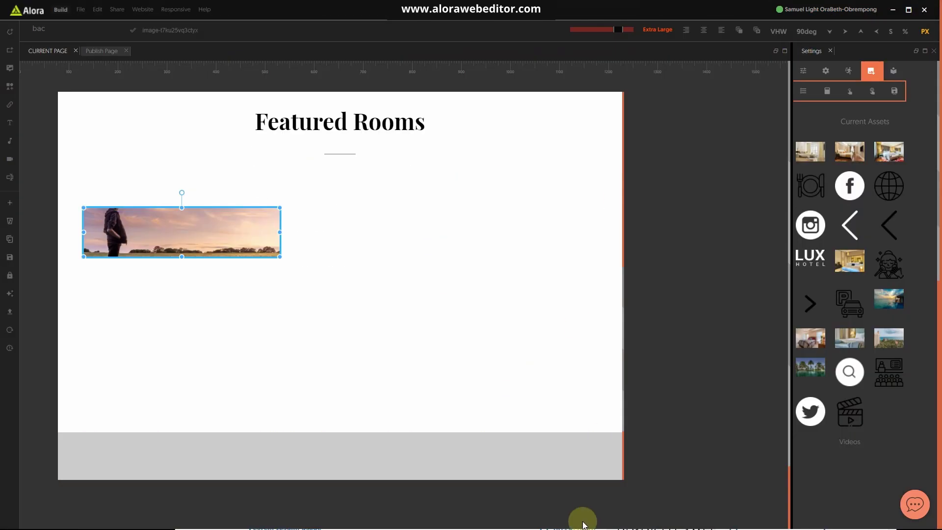
Switch to Chrome and open iLoveIMG's Crop Image tool in a new tab.
key("super")
mouse_move(542, 519)
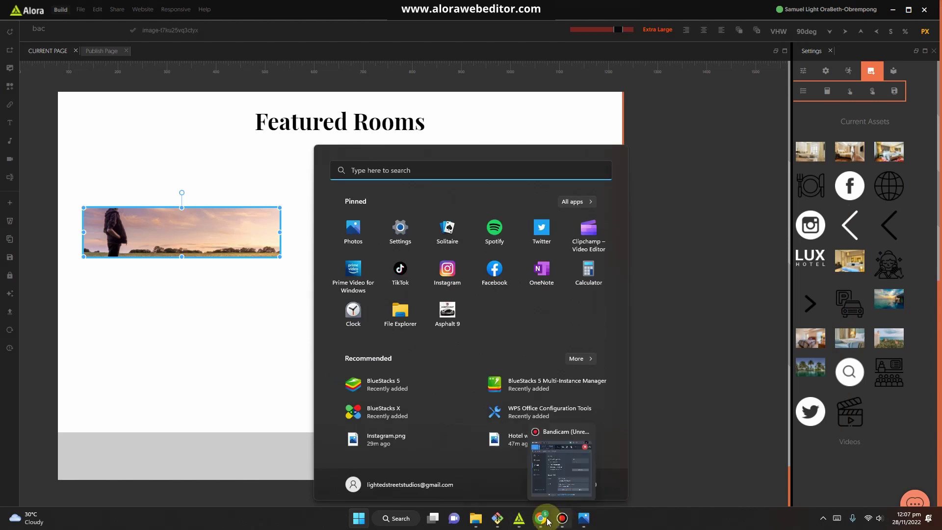
left_click(587, 461)
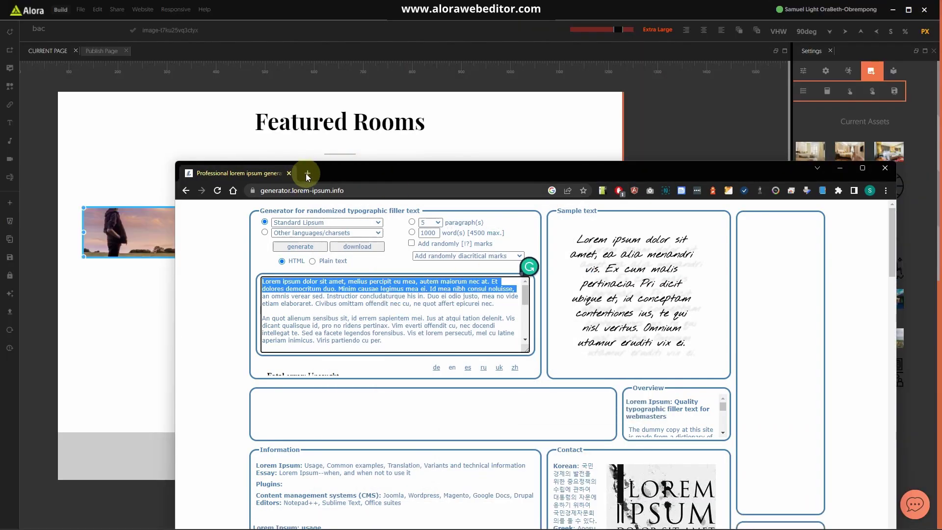
left_click(307, 173)
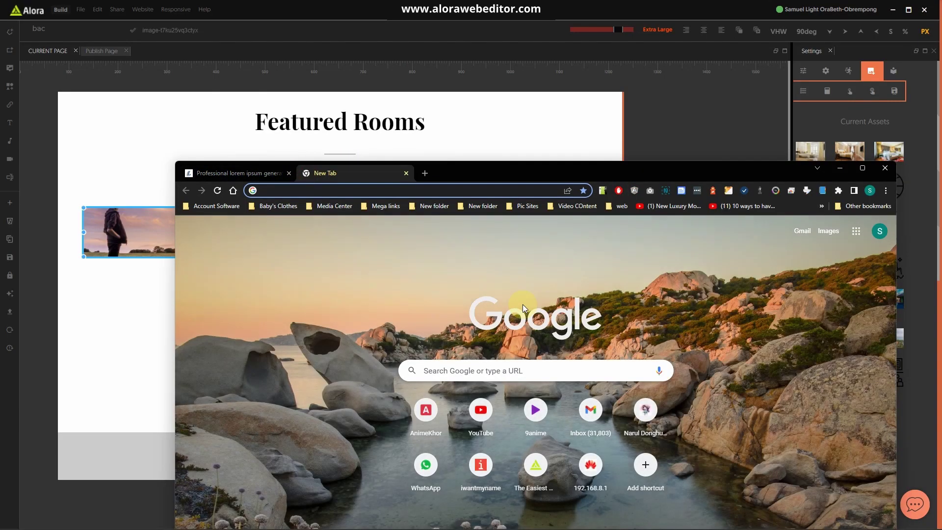
type("iloveimg.com/resize-image")
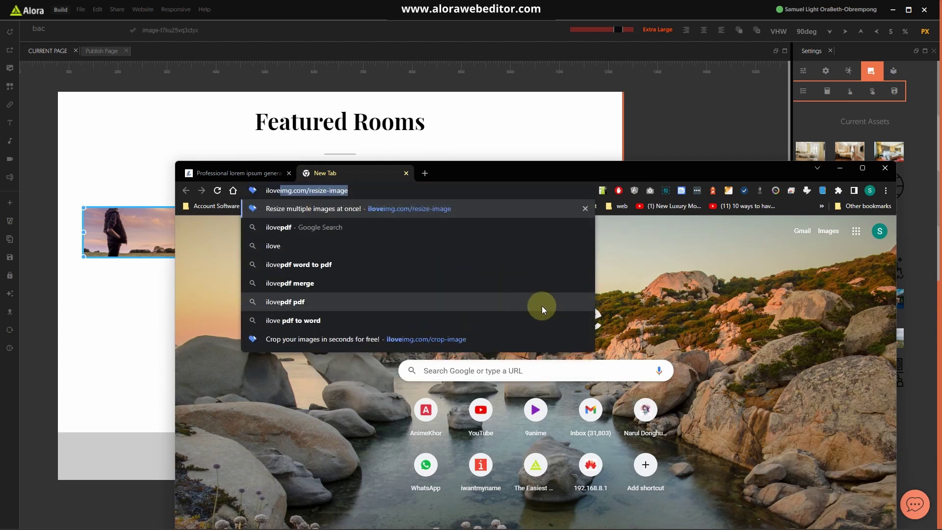
left_click(362, 208)
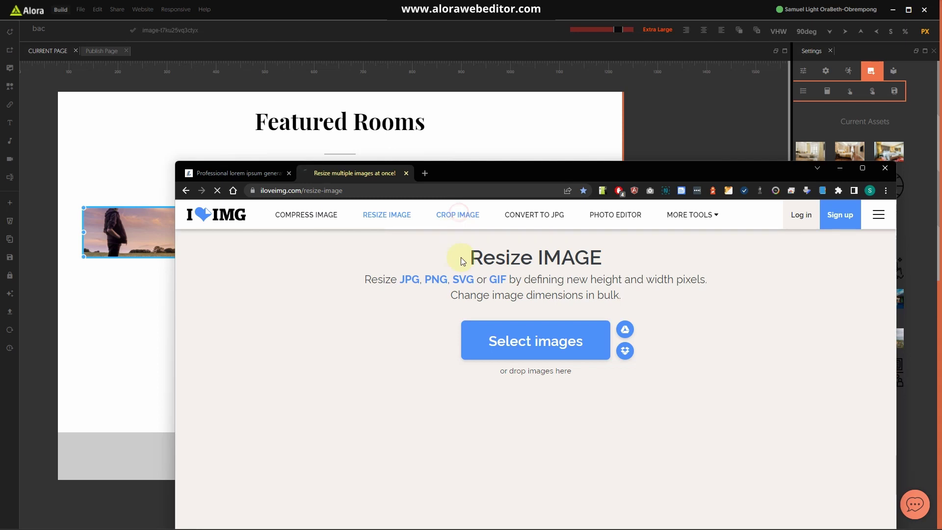
Try to add four bedroom photos from the Desktop hotel content folder to the Crop Image tool in one batch.
left_click(476, 525)
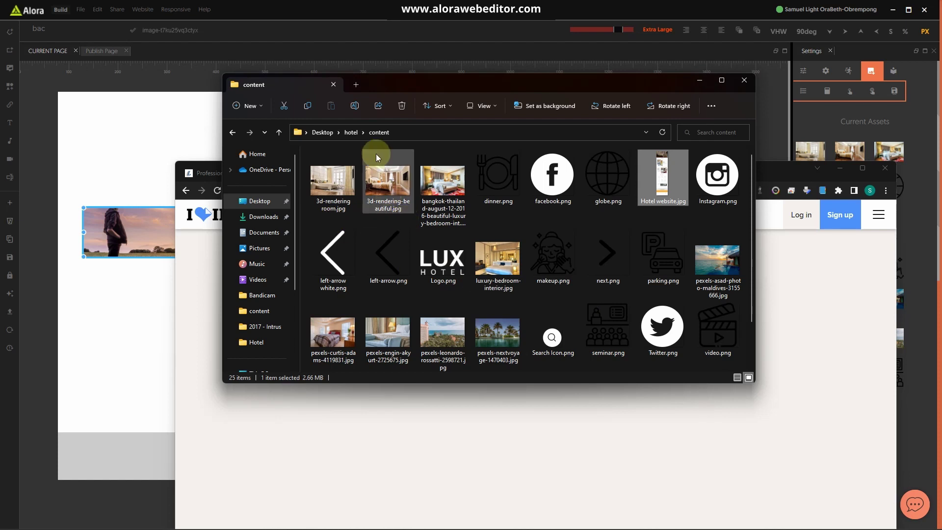
left_click(351, 132)
double_click(331, 171)
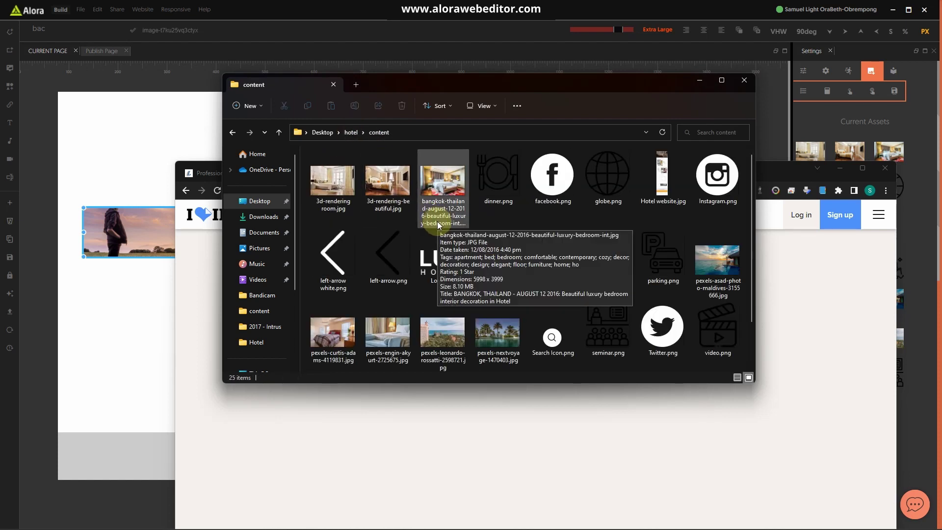
left_click(392, 194)
left_click(443, 192, "ctrl")
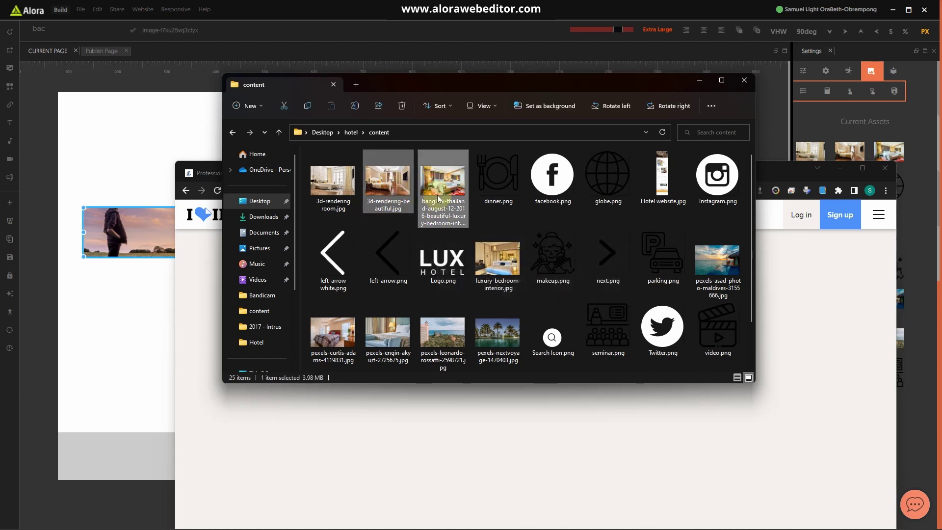
left_click_drag(391, 333, 402, 336)
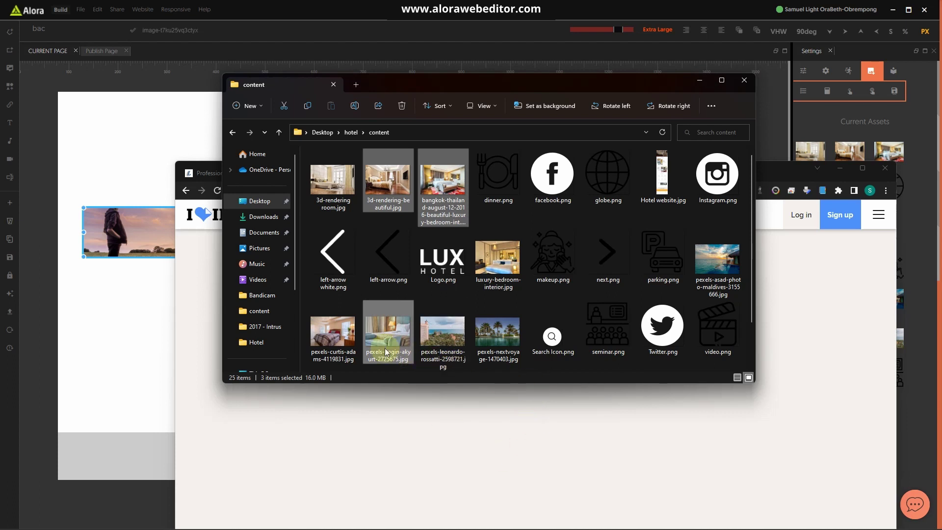
left_click_drag(330, 337, 532, 470)
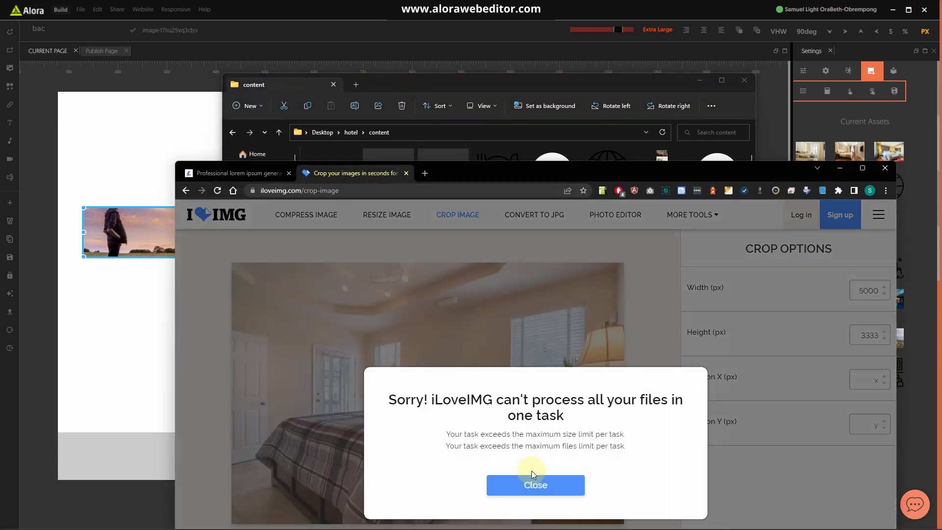
left_click(534, 486)
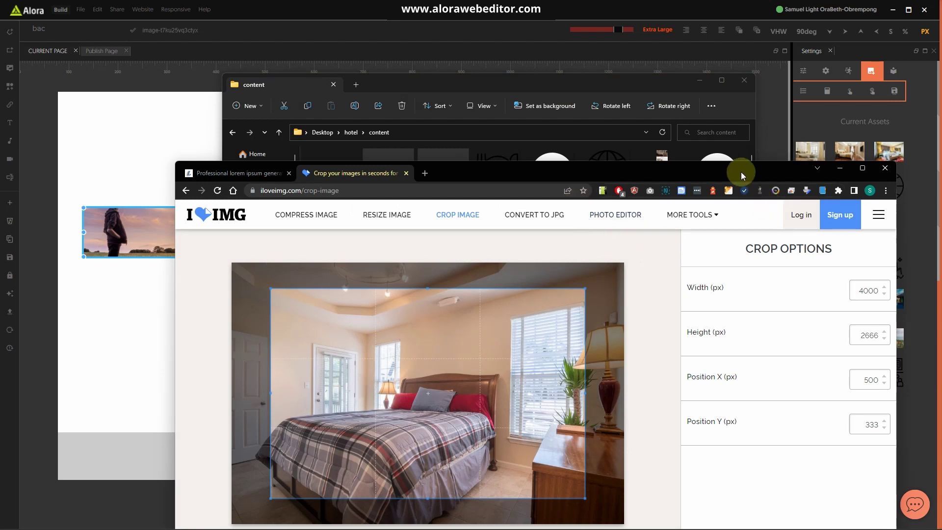
Maximize the browser and fit the crop area around the bed at about 2637 × 2666 px, position X 719, Y 425.
left_click_drag(741, 172, 695, 100)
left_click(817, 96)
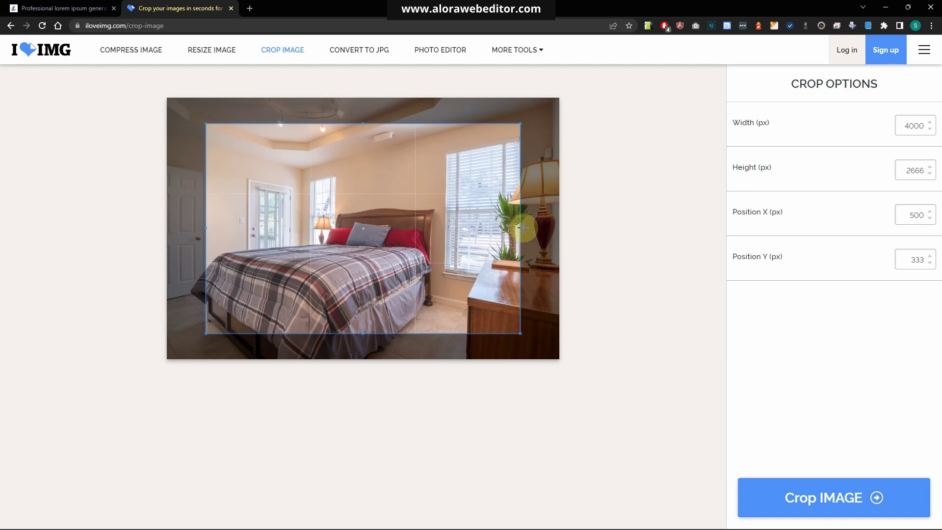
left_click_drag(510, 224, 424, 230)
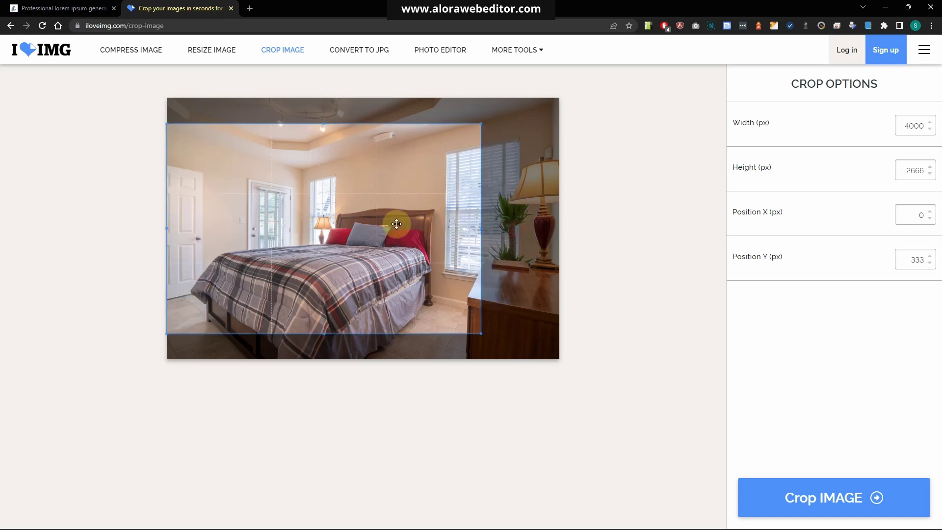
left_click_drag(170, 226, 275, 214)
left_click_drag(336, 176, 287, 186)
Check the proportions of the Featured Rooms photos in Hotel website.jpg against the crop, then return to the crop tool.
key("super")
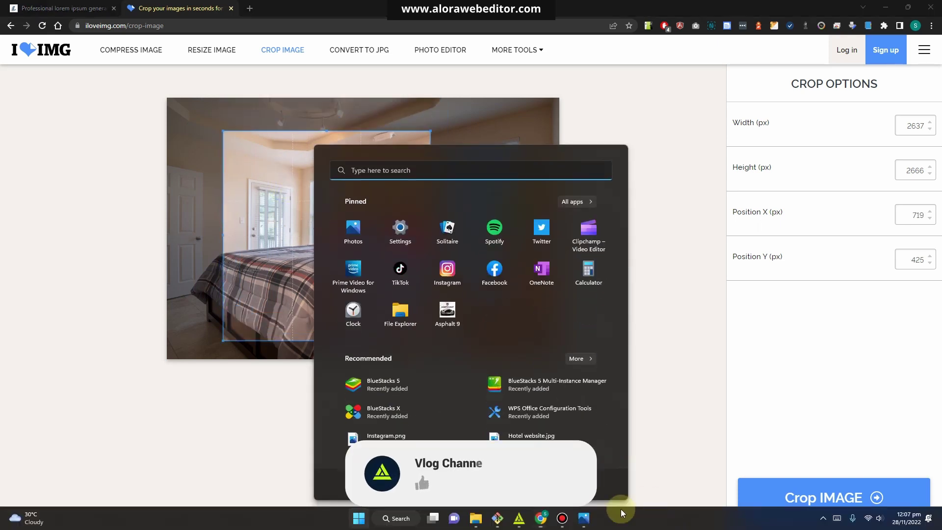
left_click(584, 518)
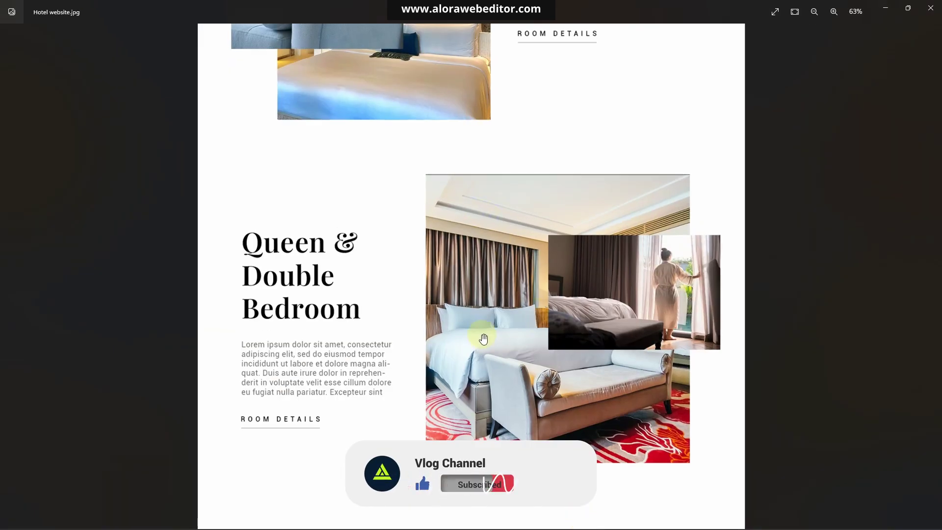
scroll(464, 332, "down", 4)
scroll(478, 279, "down", 3)
left_click_drag(479, 278, 500, 387)
scroll(498, 331, "up", 3)
left_click_drag(502, 294, 511, 406)
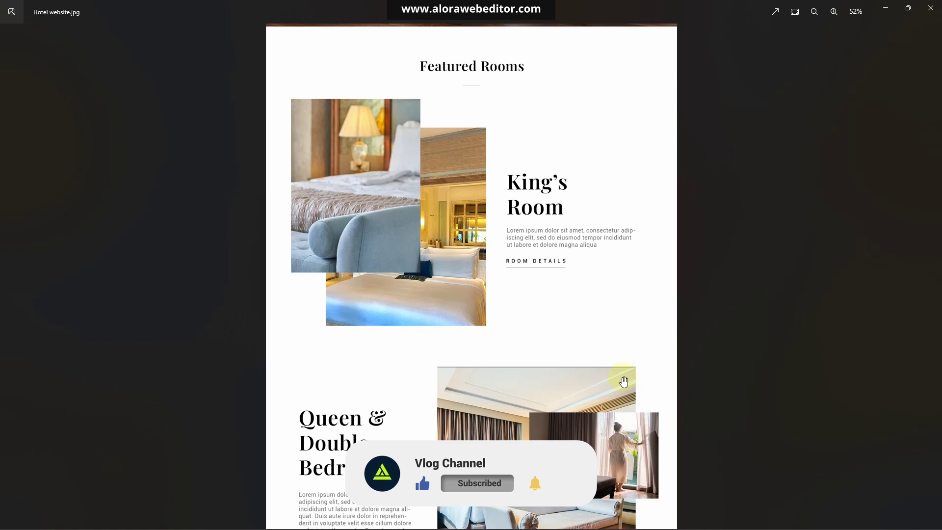
left_click(886, 8)
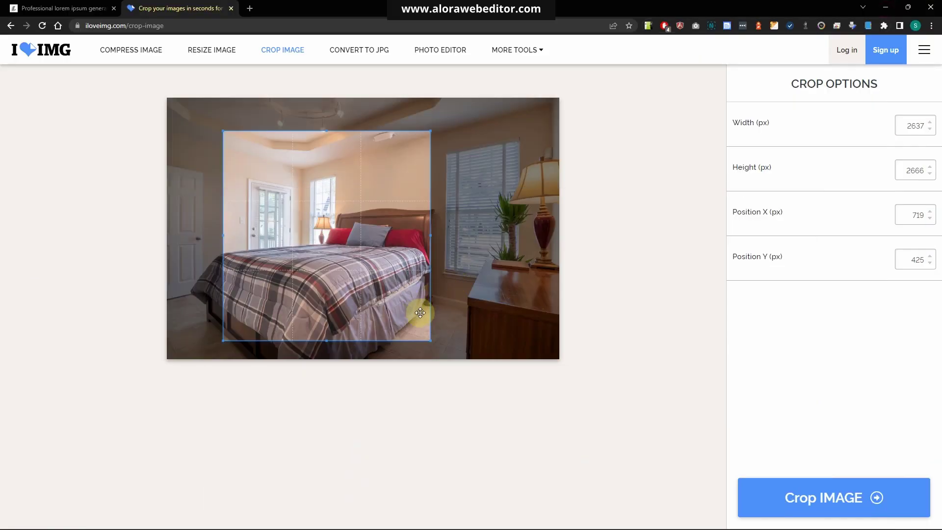
Extend the crop area around the bed to about 2894 × 3333 px at X 631, Y 0, then crop and download the photo.
left_click_drag(431, 343, 443, 375)
left_click_drag(381, 305, 373, 236)
left_click_drag(435, 322, 442, 389)
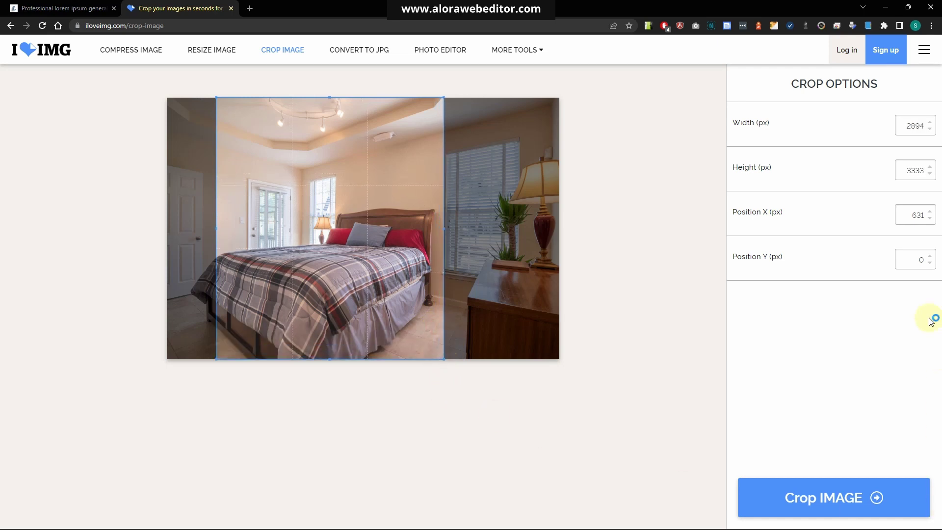
left_click(833, 506)
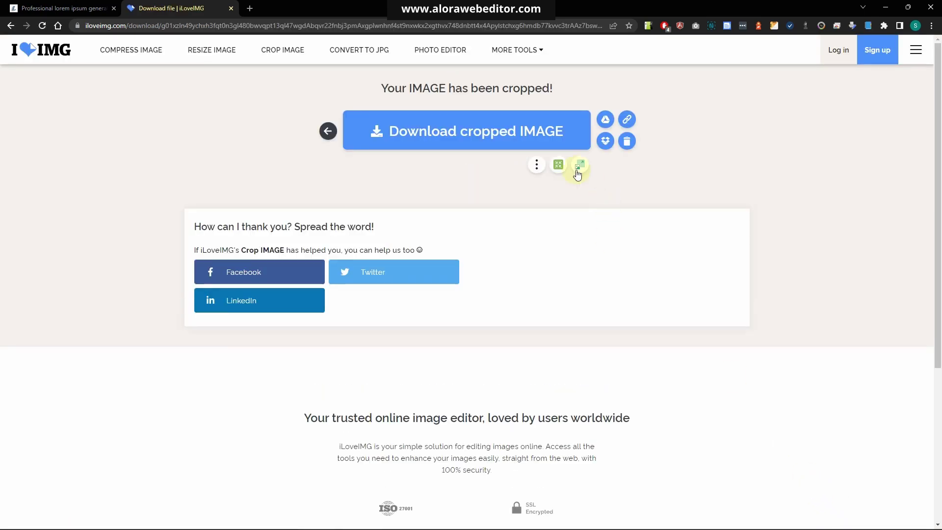
left_click(523, 132)
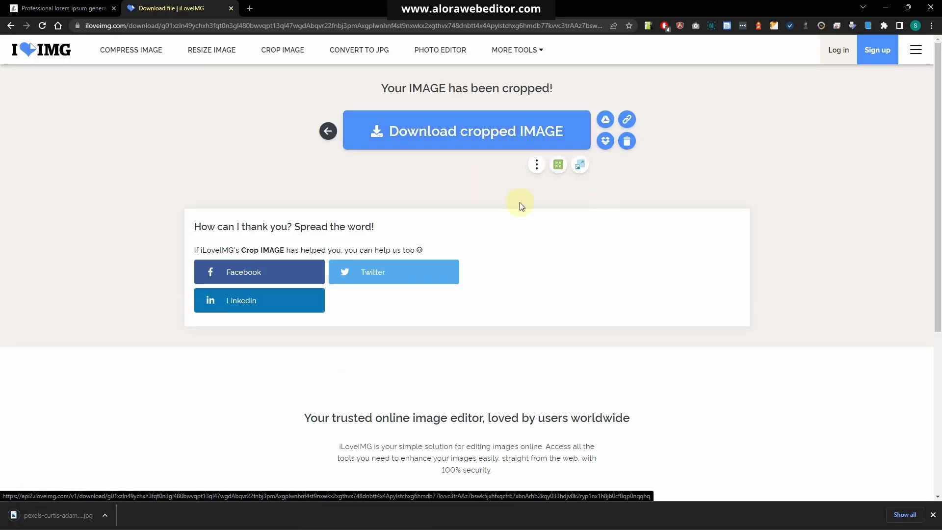
Start a new crop and load the bangkok-thailand bedroom photo from the Desktop hotel content folder.
left_click(270, 54)
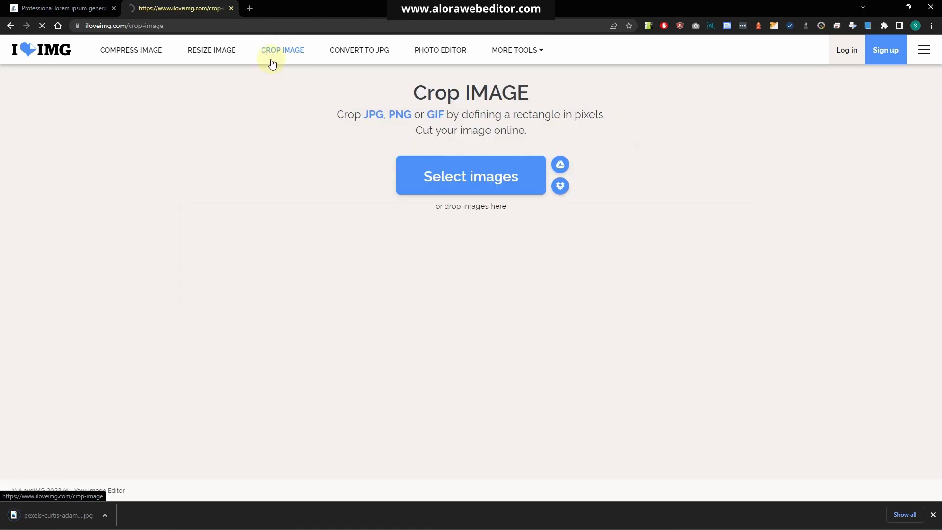
left_click(479, 519)
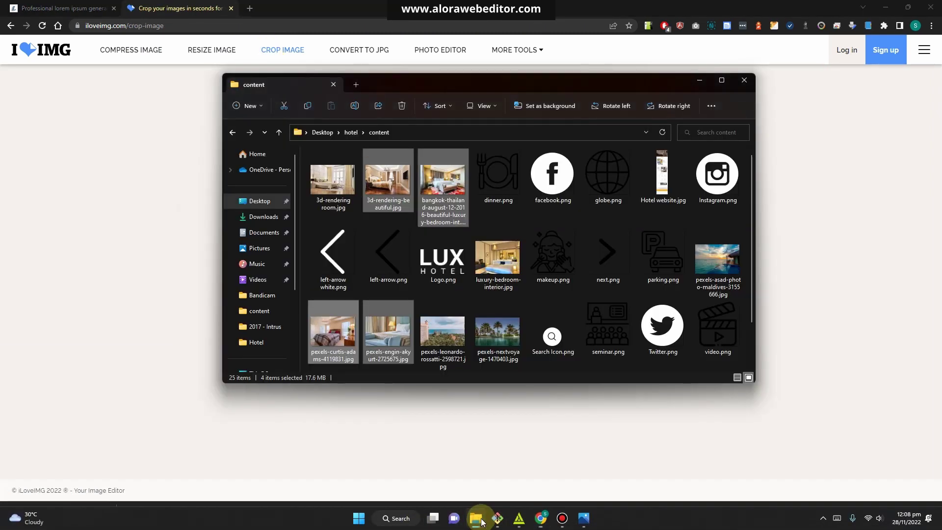
left_click(547, 231)
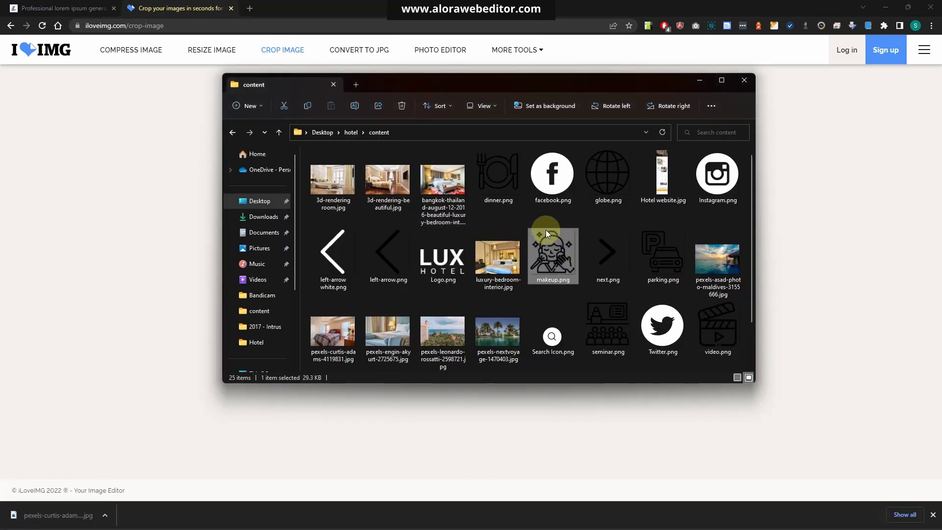
left_click_drag(444, 193, 155, 246)
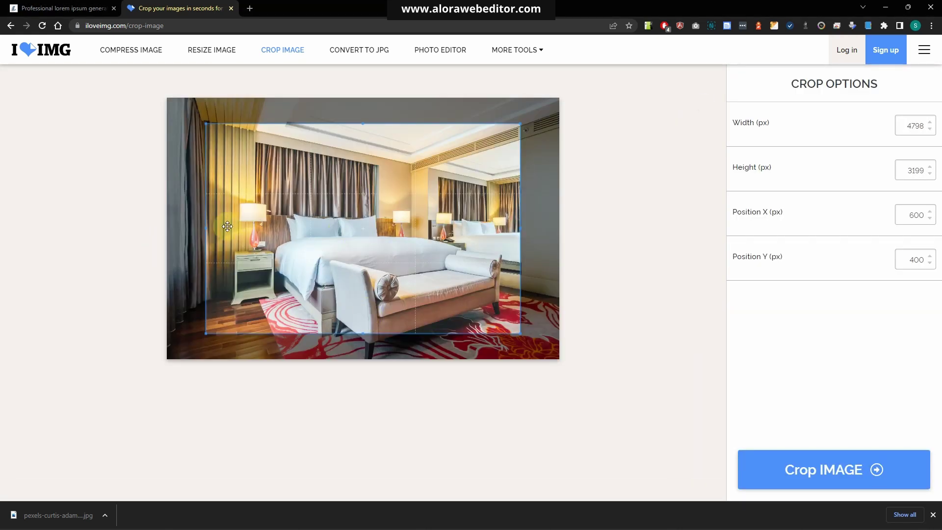
Fit the crop area around the bed and bench at about 3344 × 3407 px, X 1402, Y 337, and crop the image.
left_click_drag(206, 227, 316, 227)
left_click_drag(445, 241, 385, 227)
left_click_drag(456, 326, 488, 360)
left_click_drag(393, 266, 397, 256)
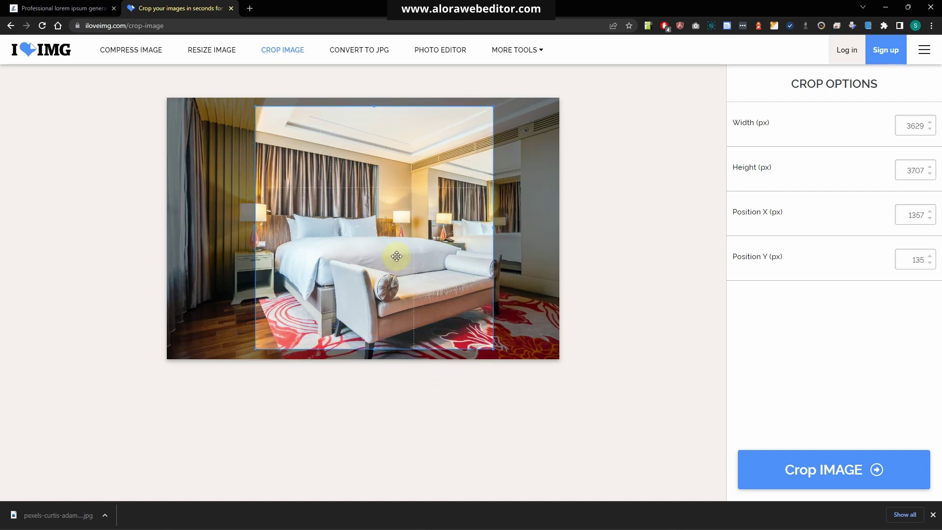
left_click_drag(420, 279, 421, 276)
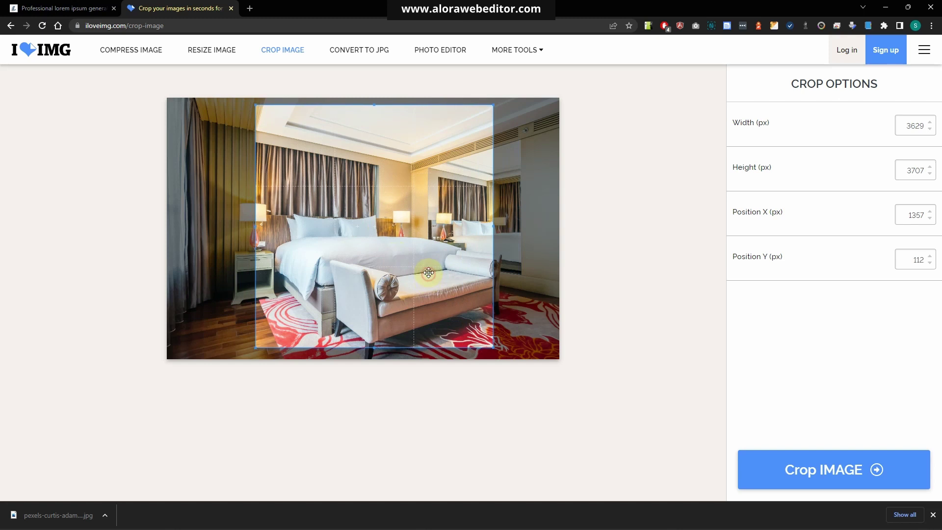
left_click_drag(488, 342, 480, 334)
left_click_drag(383, 231, 387, 242)
left_click_drag(489, 360, 480, 349)
left_click_drag(388, 252, 390, 254)
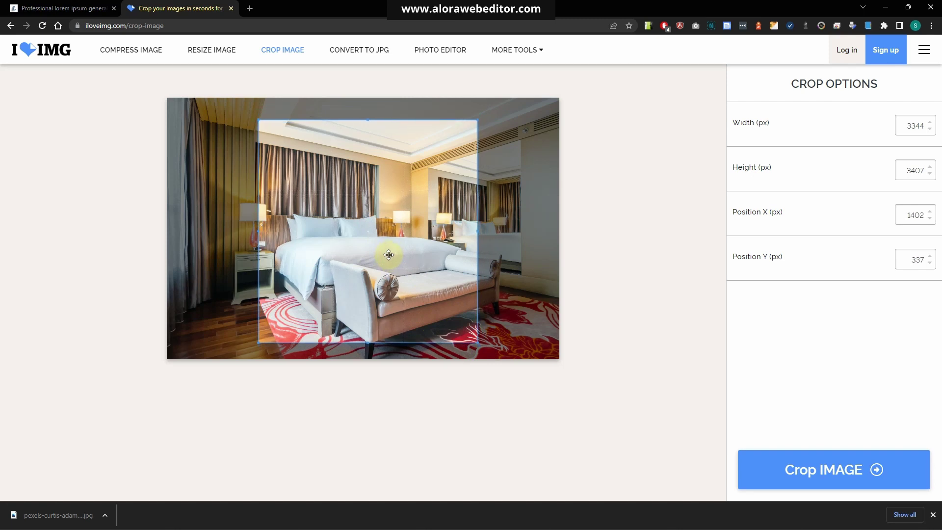
left_click(812, 474)
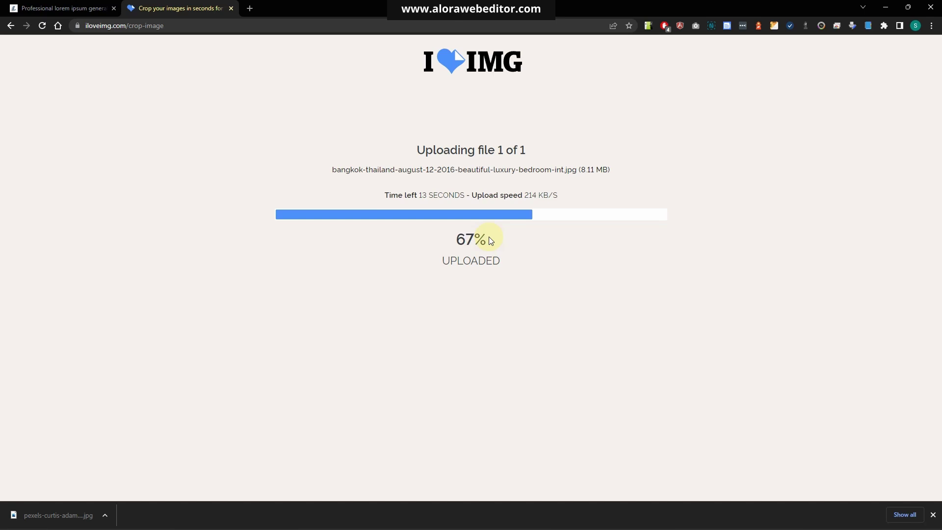
mouse_move(936, 524)
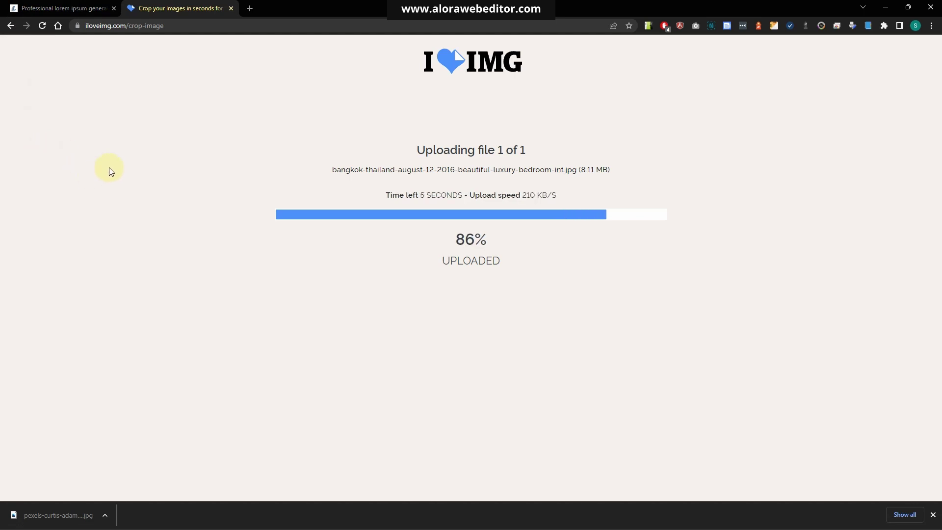
Open pexels.com in a new browser tab.
left_click(250, 9)
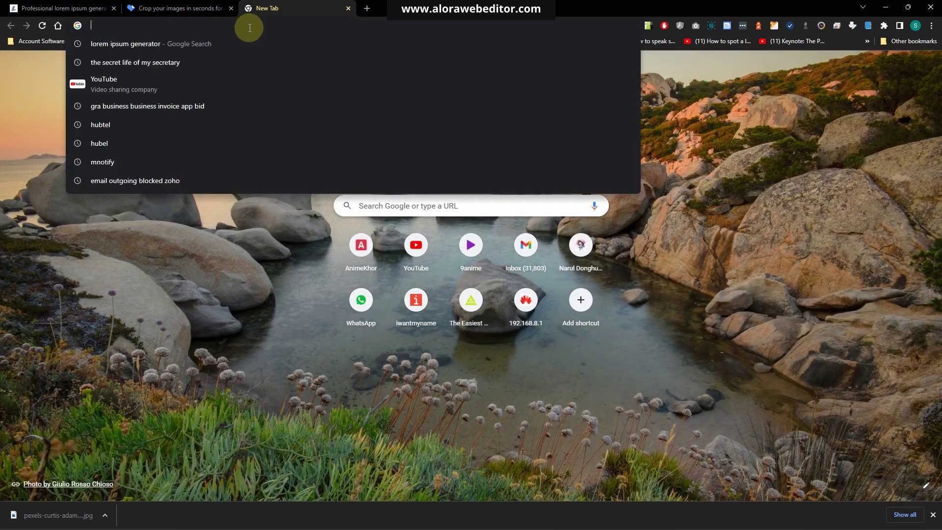
type("pexels.com")
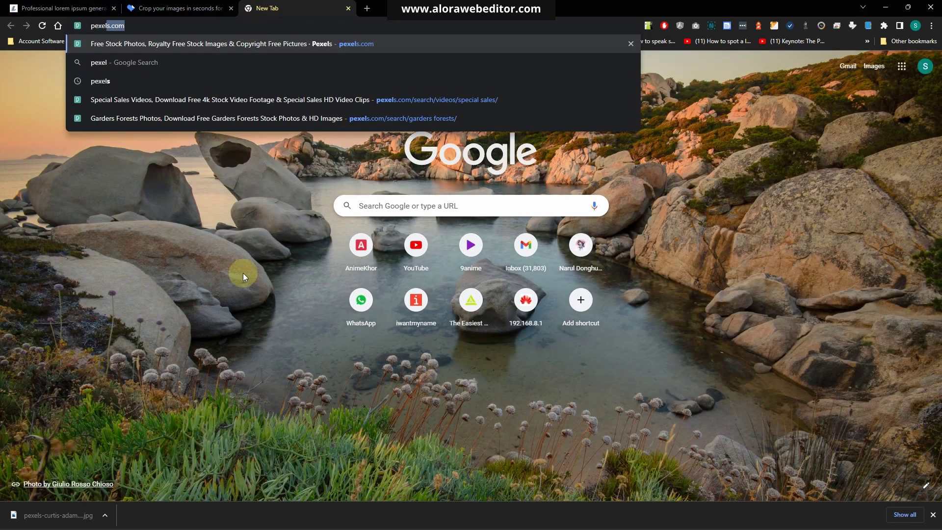
left_click(349, 45)
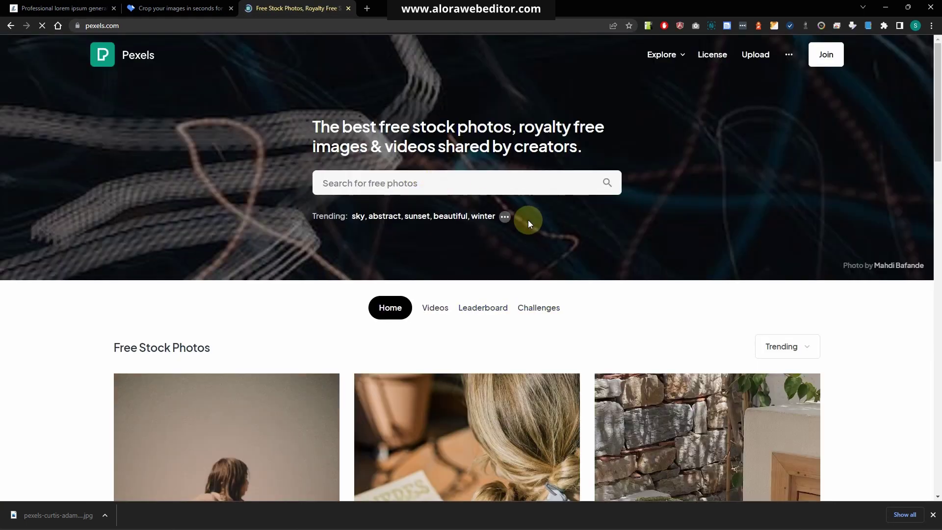
left_click(490, 185)
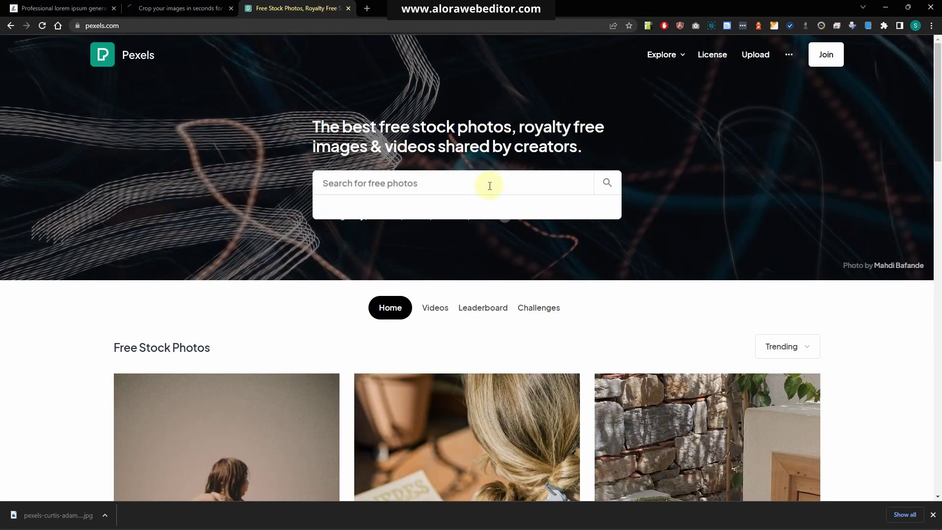
type("h")
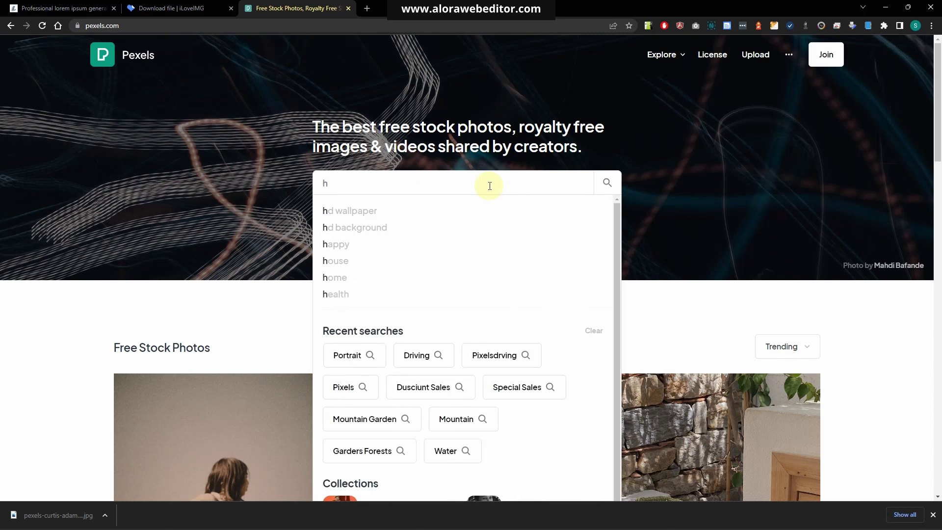
type("otel")
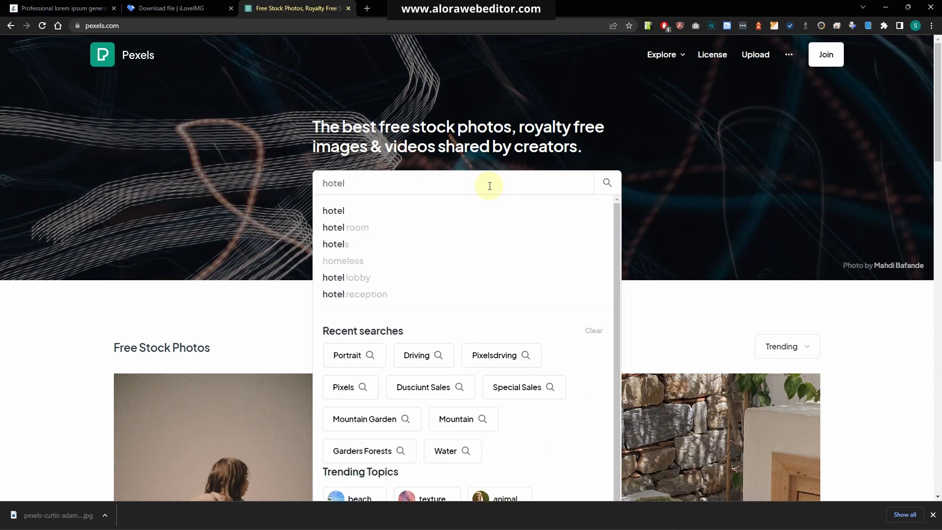
type(" port")
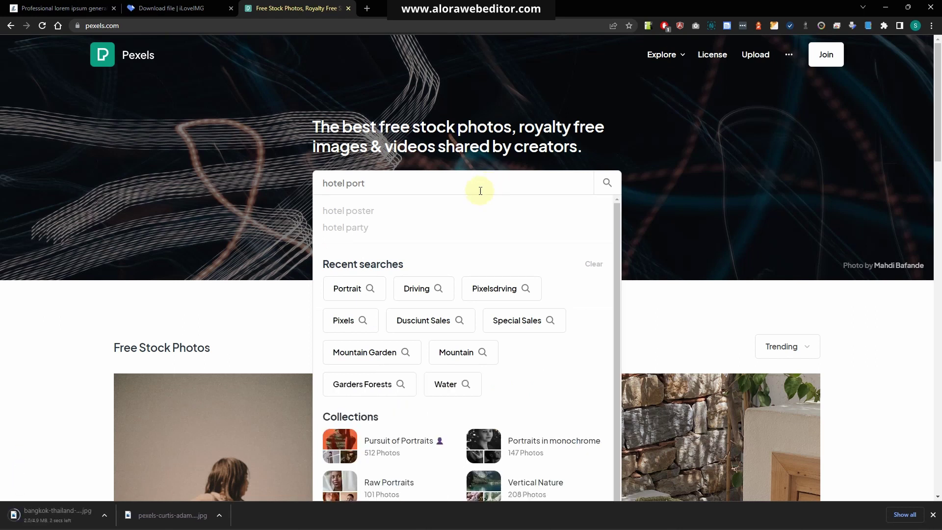
left_click(337, 286)
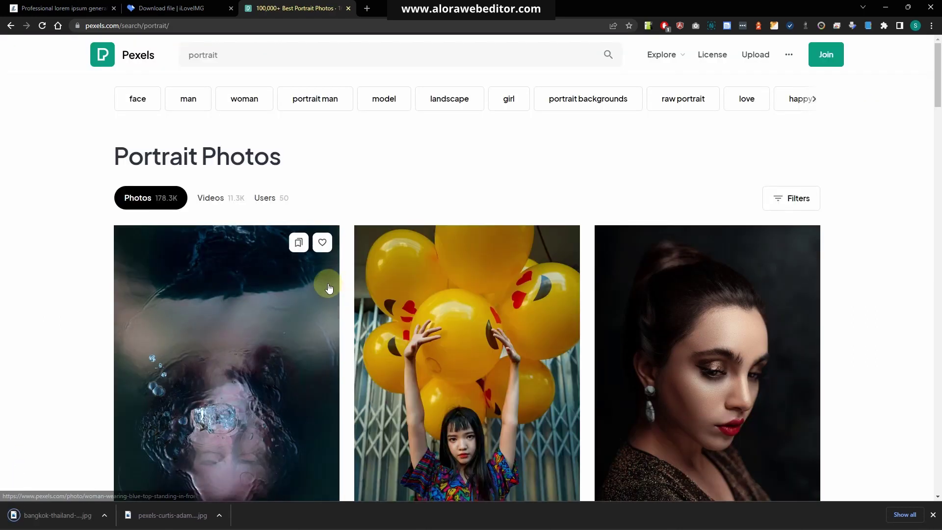
Search Pexels for "hotel" photos.
left_click(245, 54)
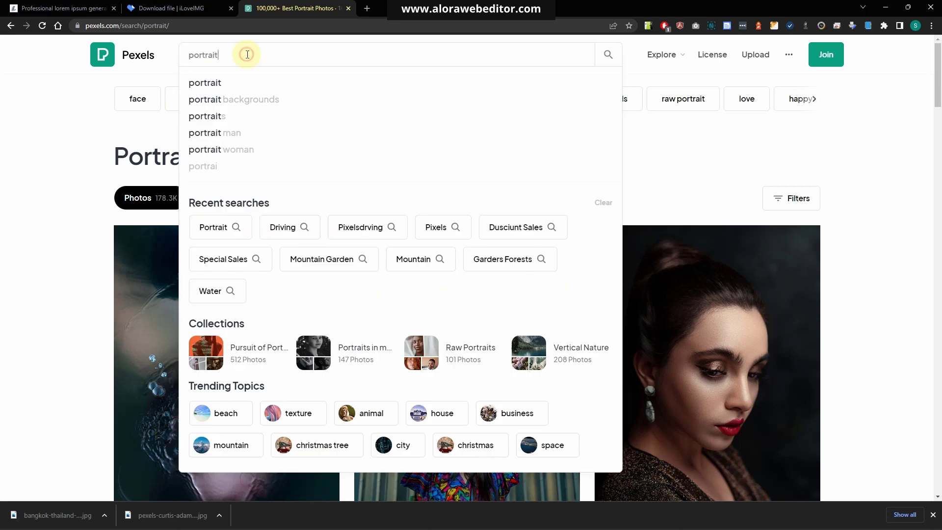
double_click(244, 54)
type("hotel")
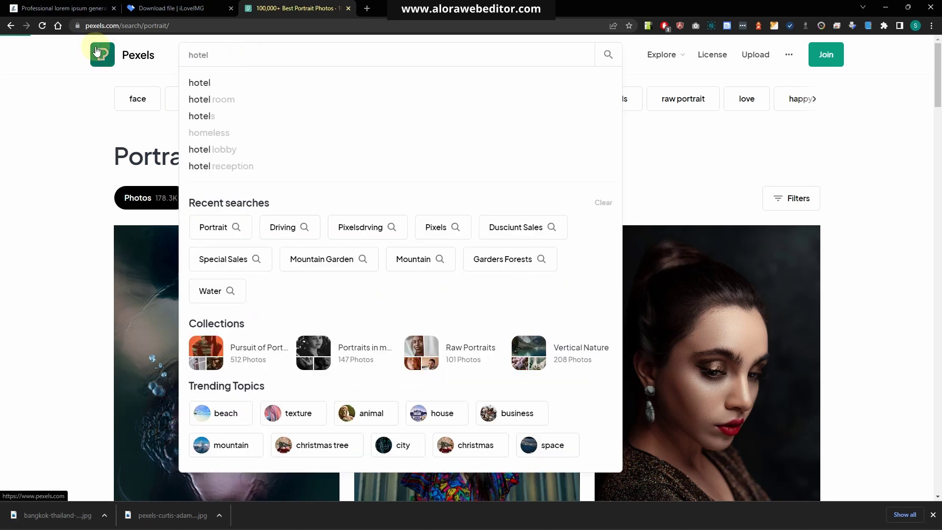
key("Return")
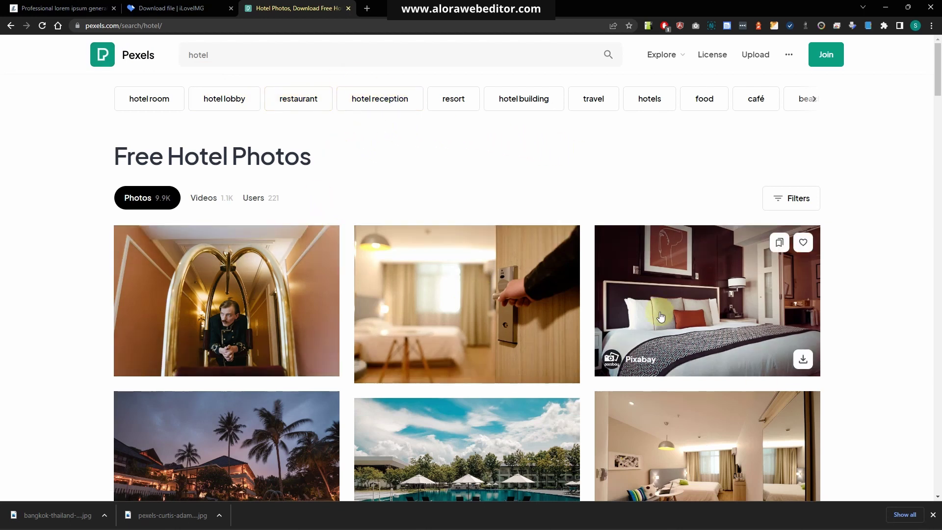
Download the portrait photo of the marble hotel hallway with palms in Medium size (1280×1645), then return to the search results.
scroll(639, 464, "down", 1)
scroll(639, 464, "down", 4)
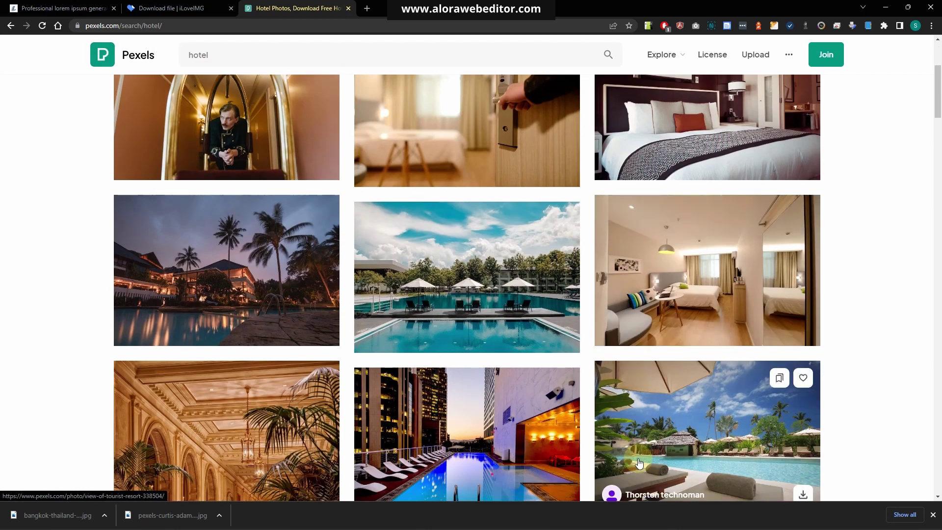
scroll(639, 464, "down", 3)
scroll(637, 462, "up", 2)
scroll(637, 463, "down", 4)
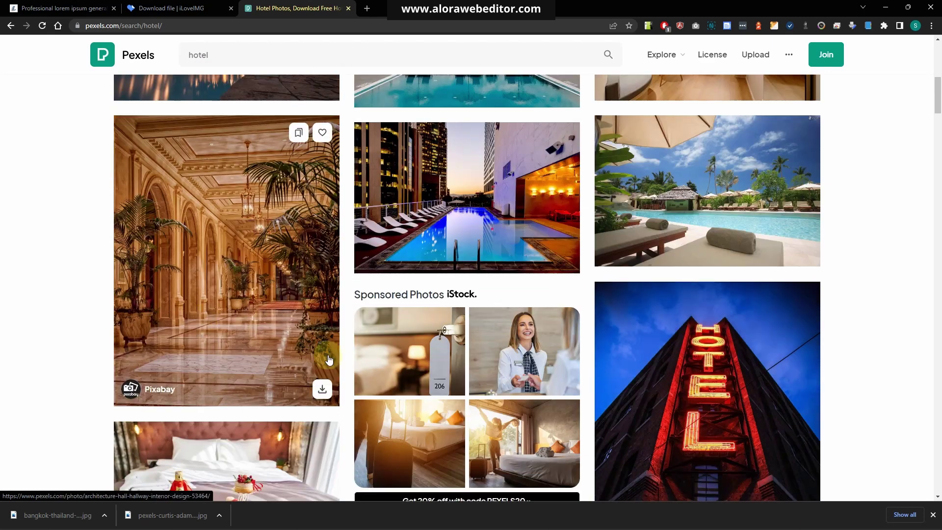
left_click(290, 285)
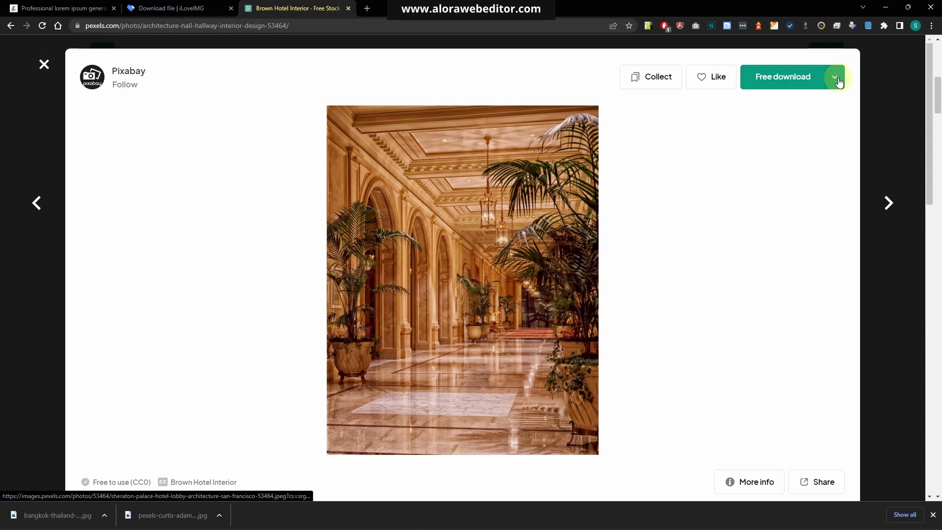
left_click(835, 77)
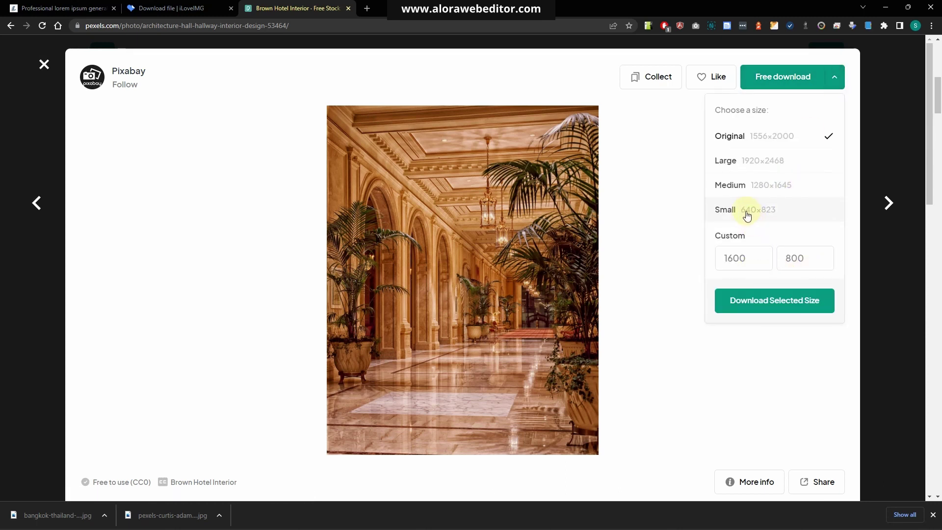
left_click(740, 190)
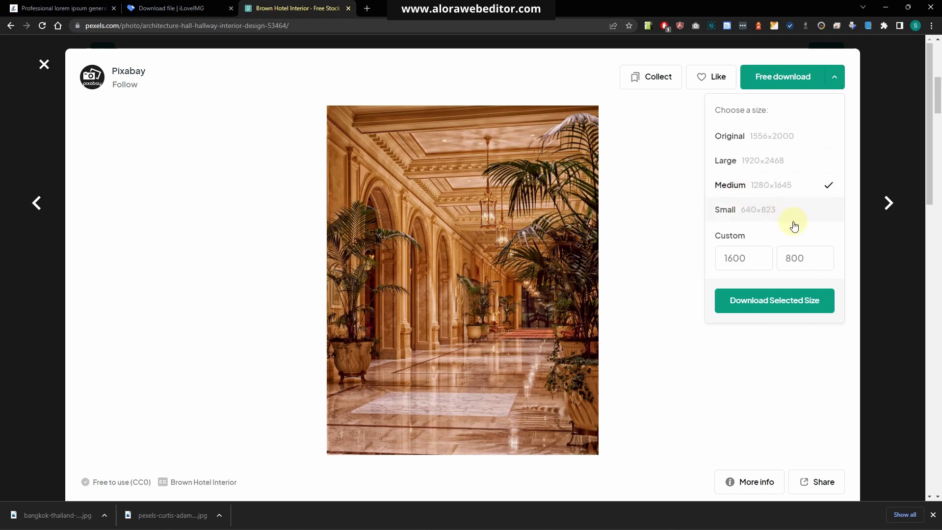
left_click(773, 303)
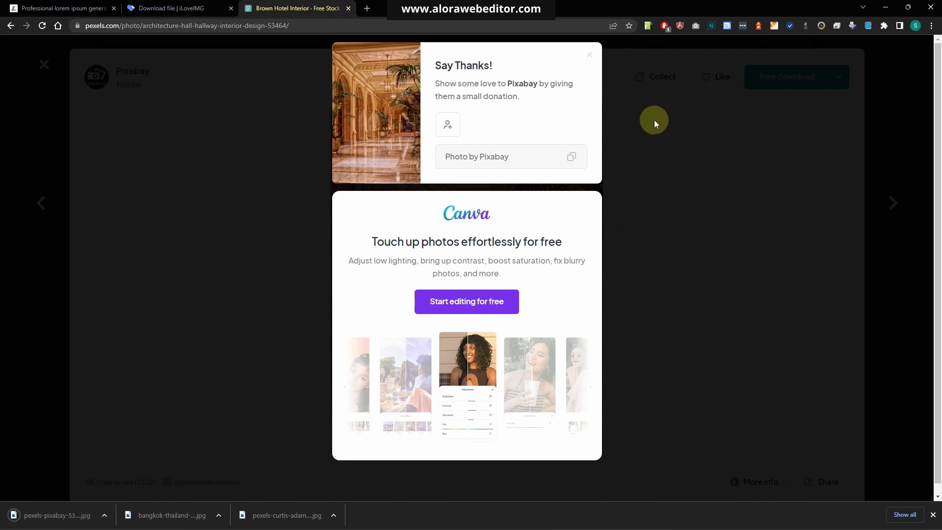
left_click(590, 61)
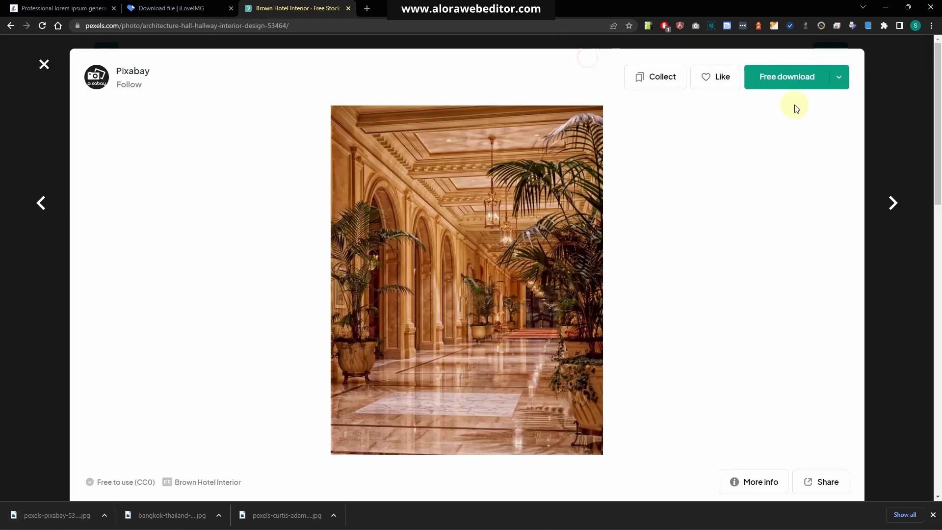
left_click(884, 86)
Find the portrait night photo of the beige hotel building behind palm trees and download it in Medium size (1280×1759).
scroll(418, 268, "down", 5)
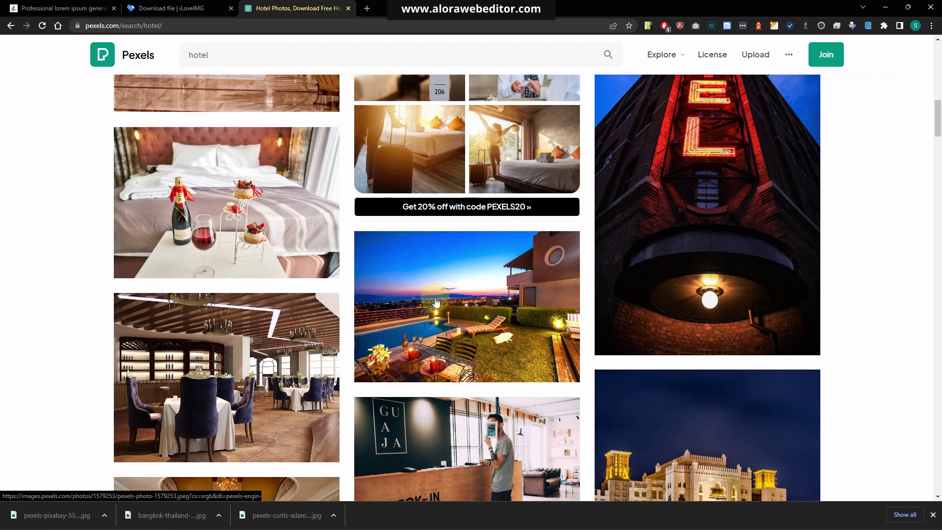
scroll(564, 324, "down", 4)
scroll(662, 337, "down", 4)
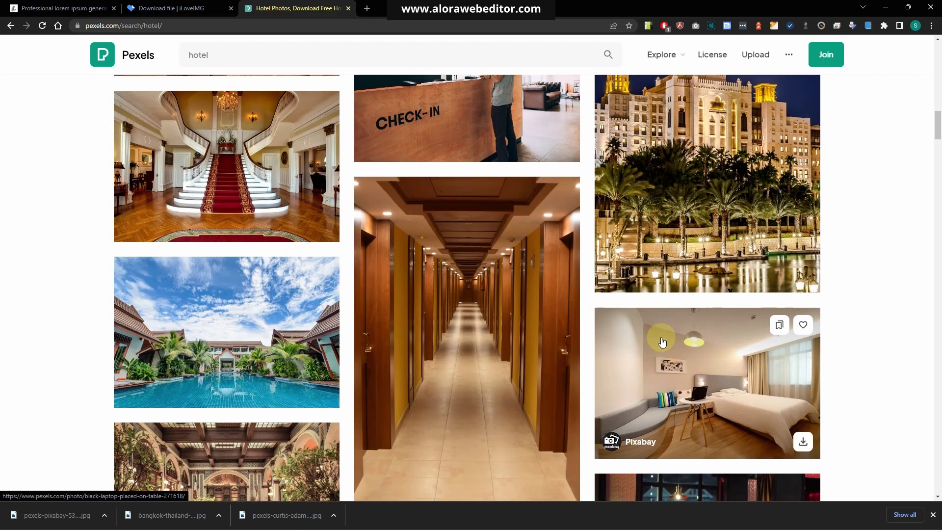
scroll(682, 294, "up", 2)
left_click(705, 209)
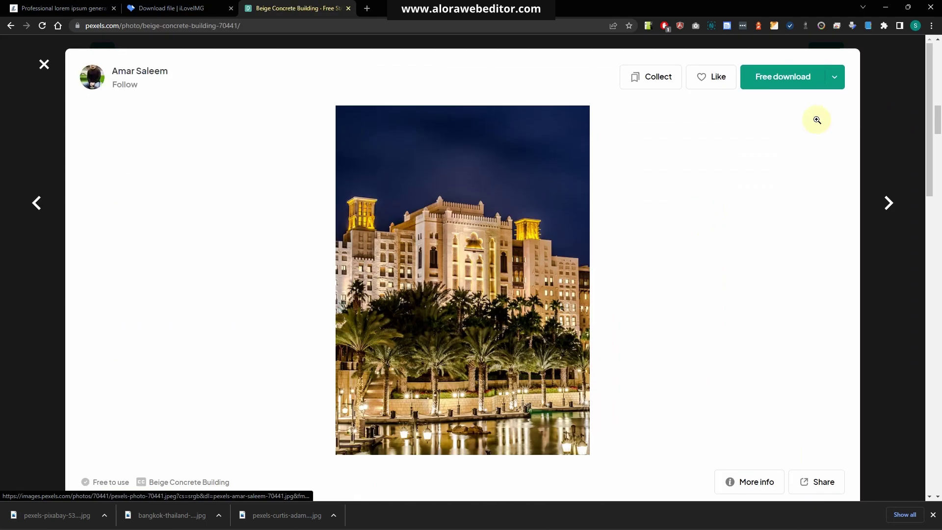
left_click(835, 77)
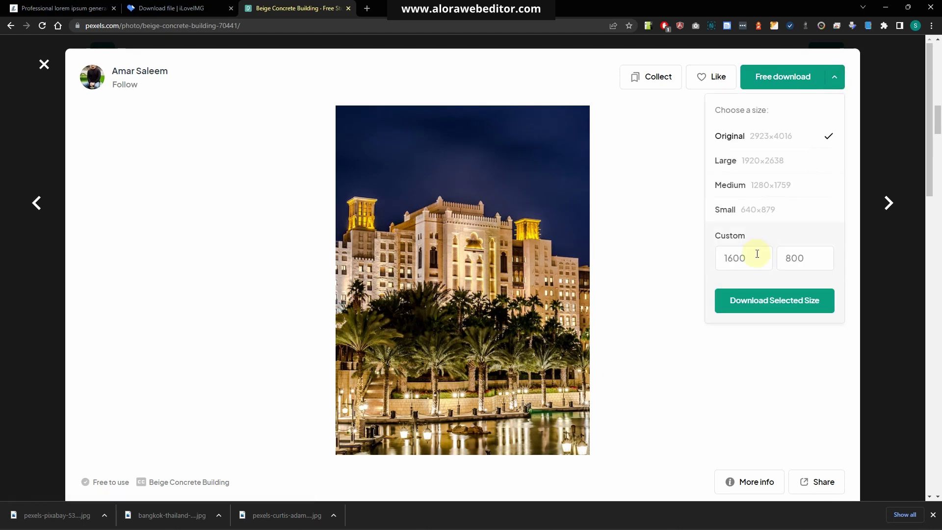
left_click(774, 189)
left_click(754, 314)
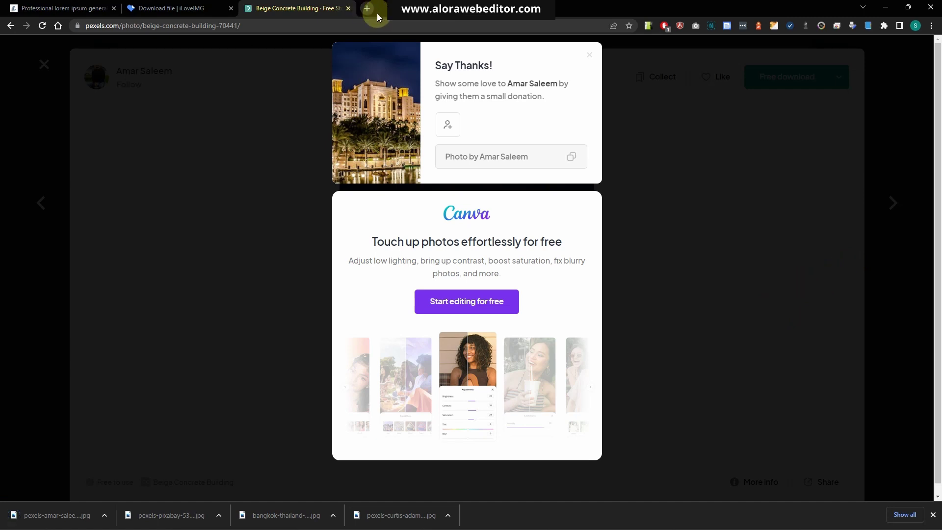
Return to the hotel search results and download the portrait photo of the wood-panelled hotel hallway in Medium size (1280×1920).
left_click(891, 151)
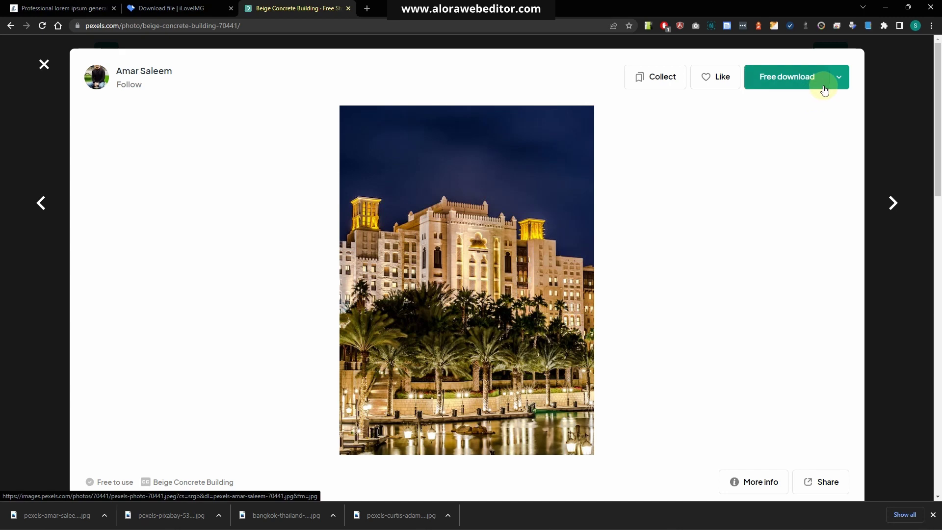
left_click(47, 166)
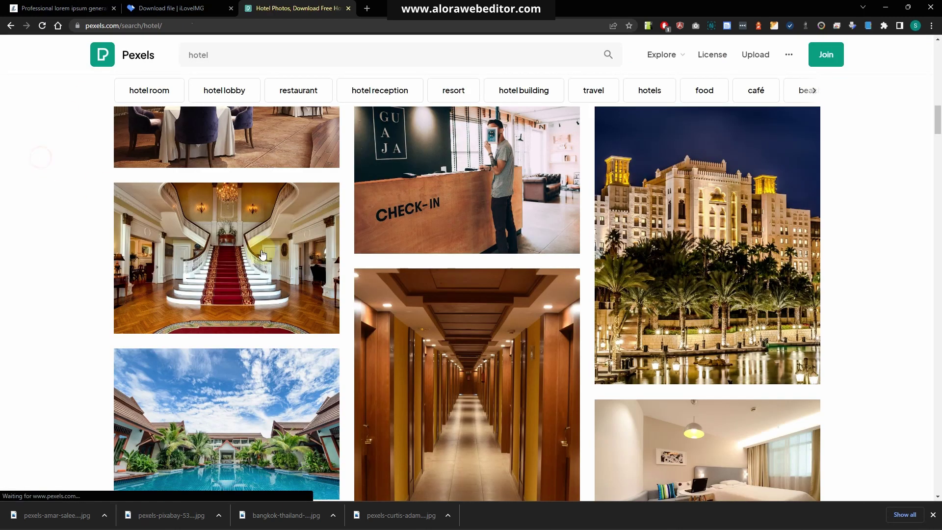
scroll(422, 299, "down", 5)
scroll(425, 301, "up", 3)
left_click(564, 385)
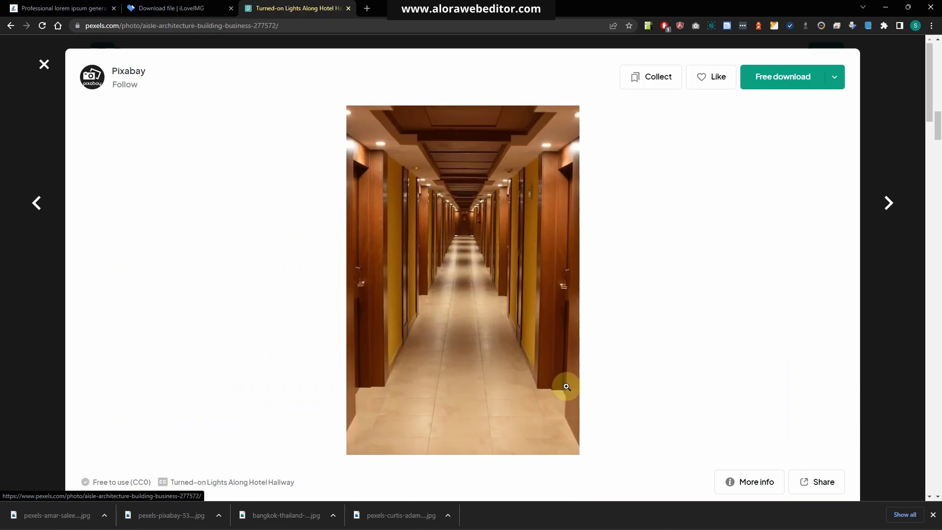
left_click(842, 83)
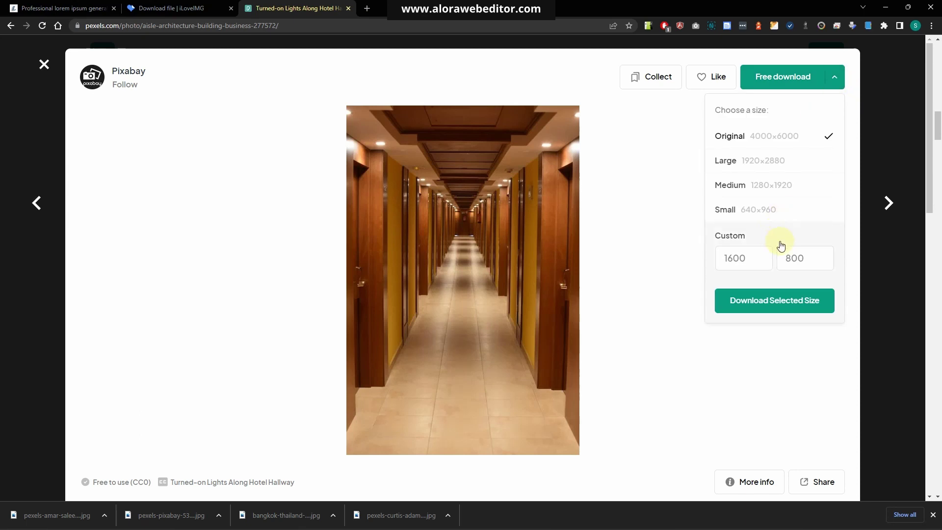
left_click(770, 184)
left_click(784, 313)
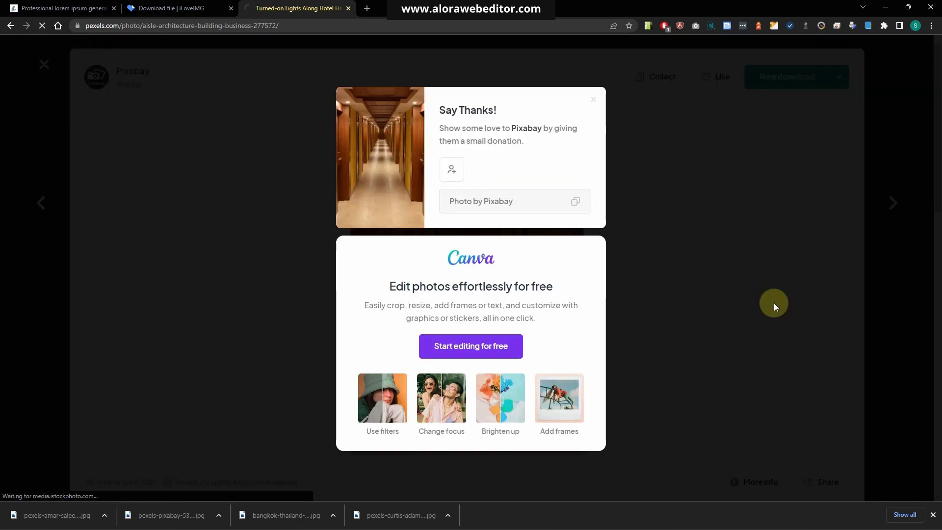
Open tinypng.com in a new browser tab.
left_click(367, 9)
type("tin")
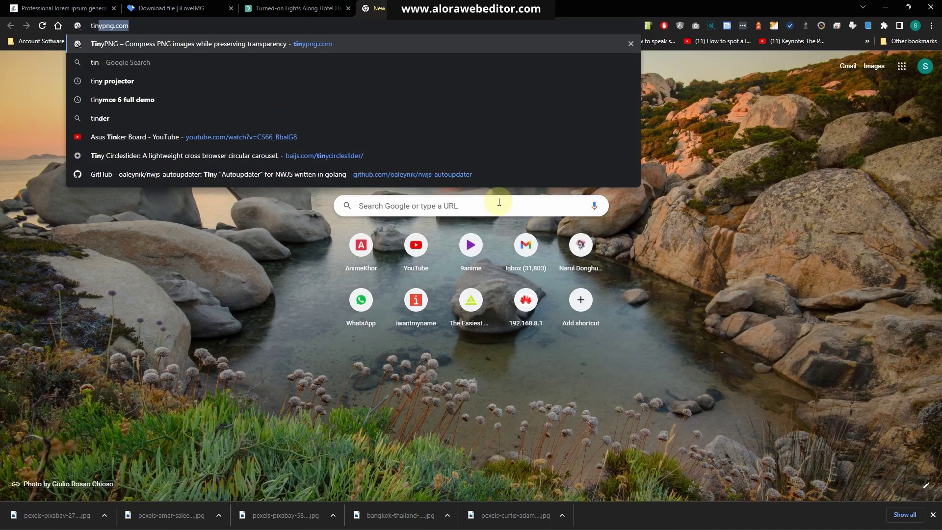
key("Return")
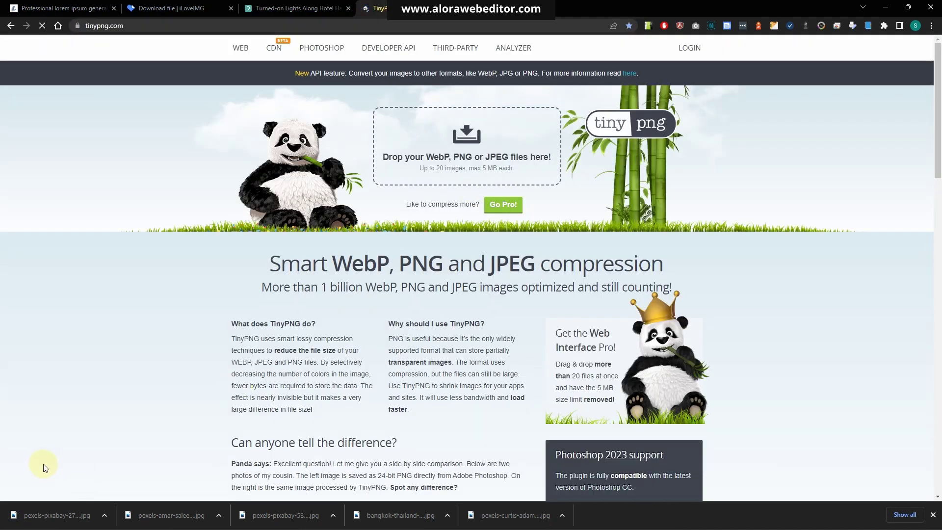
Add the five downloaded hotel and bedroom JPG photos to TinyPNG for compression.
left_click_drag(49, 513, 442, 152)
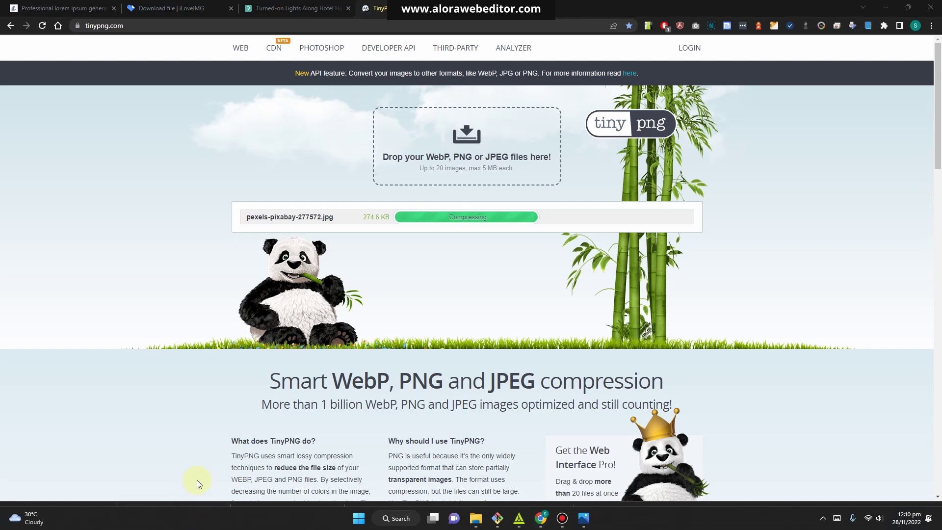
left_click_drag(200, 504, 501, 189)
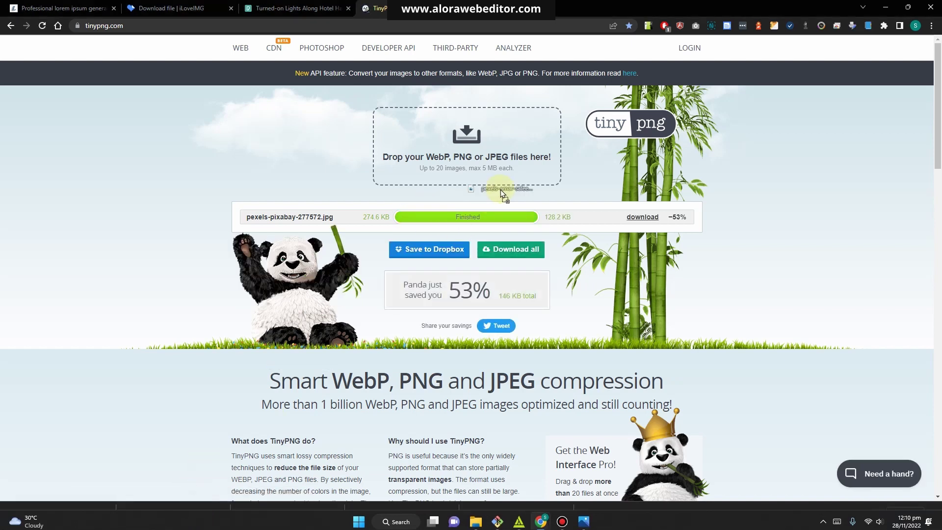
left_click_drag(285, 515, 487, 201)
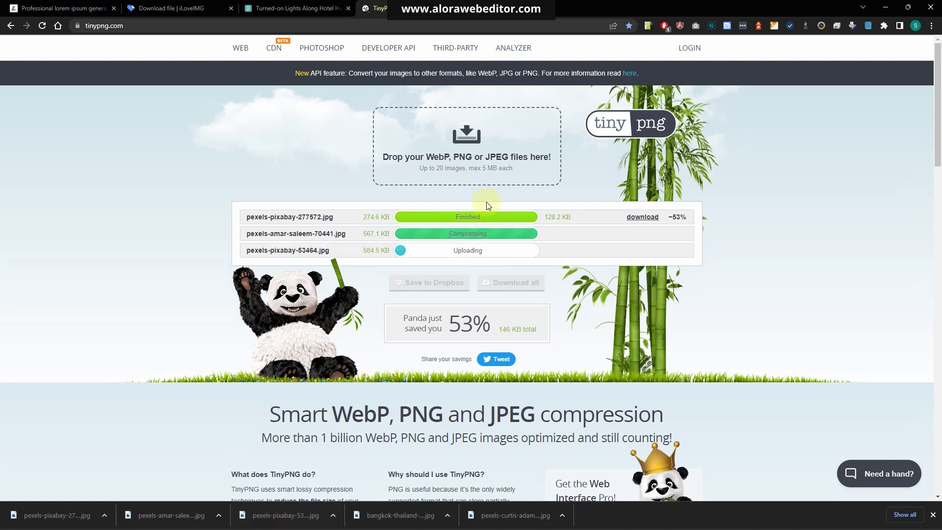
left_click_drag(431, 510, 516, 206)
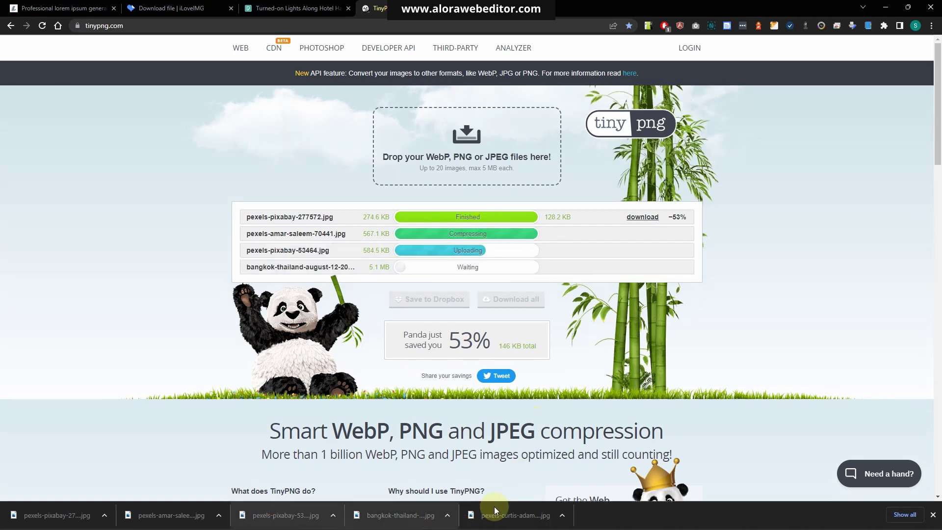
left_click_drag(506, 520, 448, 177)
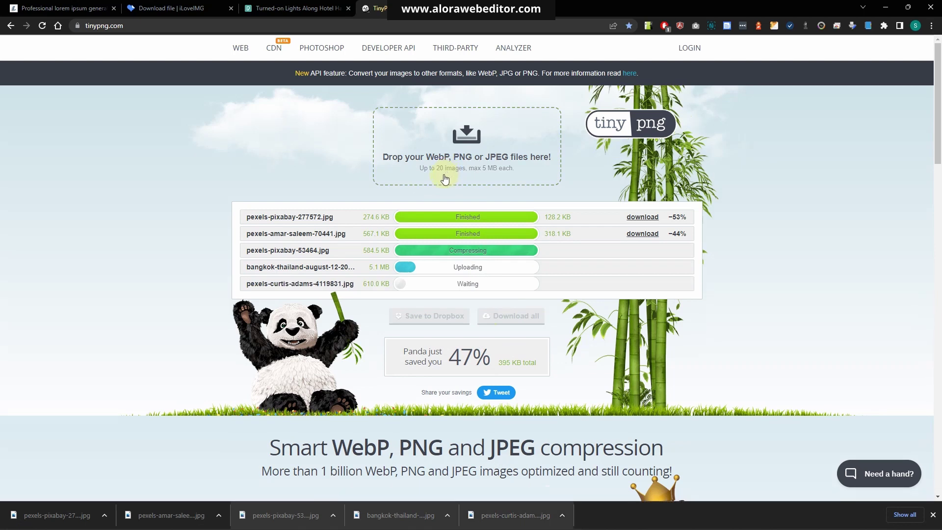
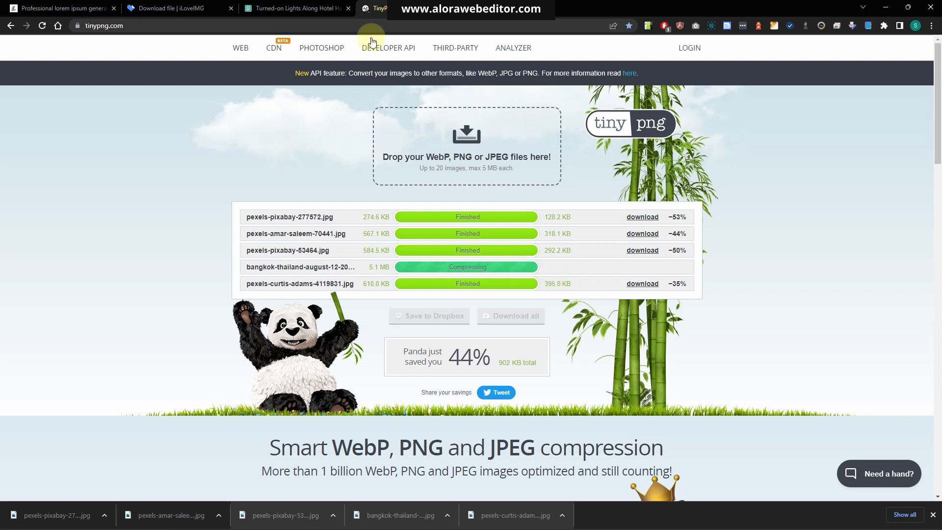
Go back to the Pexels hallway photo and check which download size is selected.
left_click(312, 9)
left_click(724, 104)
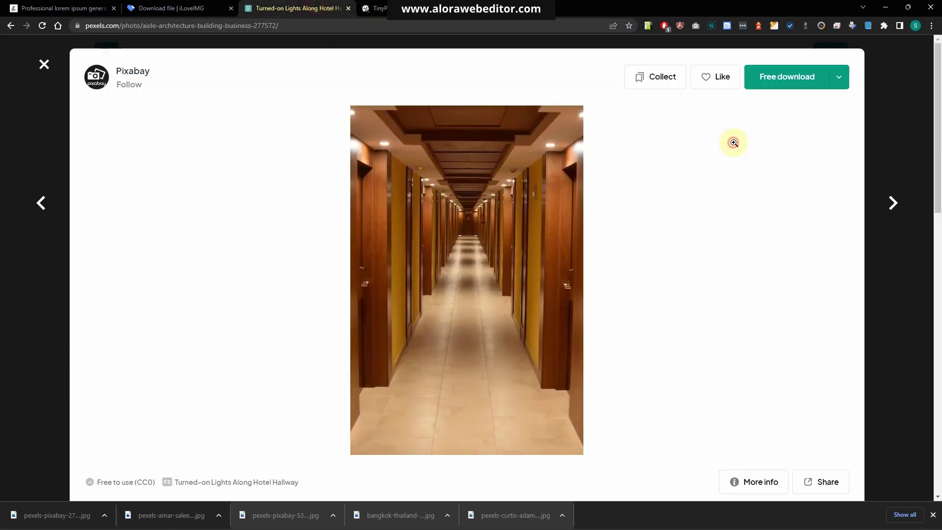
left_click(801, 73)
left_click(718, 231)
left_click(837, 75)
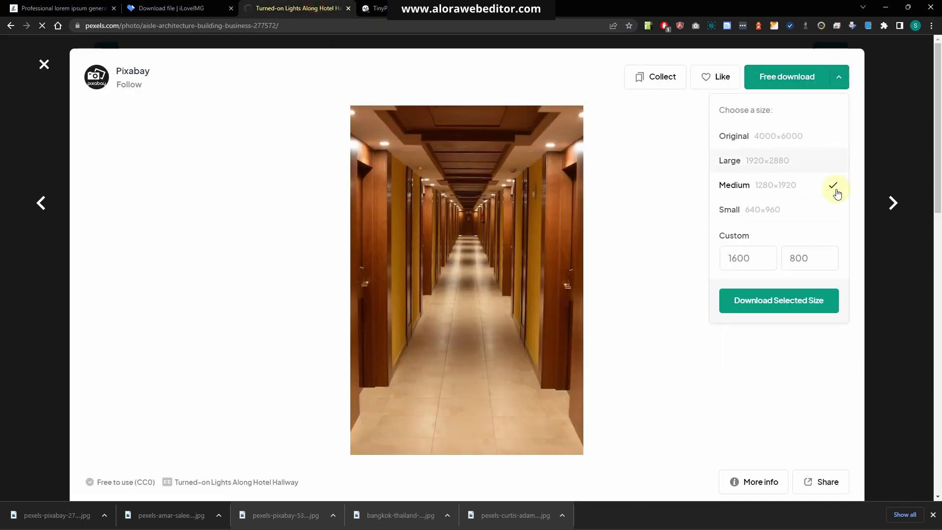
left_click(832, 184)
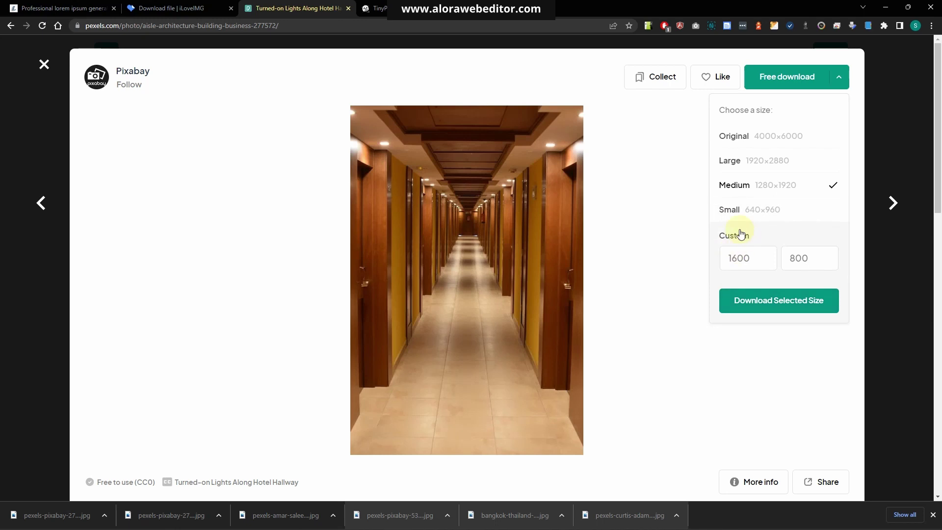
Download all the compressed images from TinyPNG together as tinified_10.zip.
left_click(377, 9)
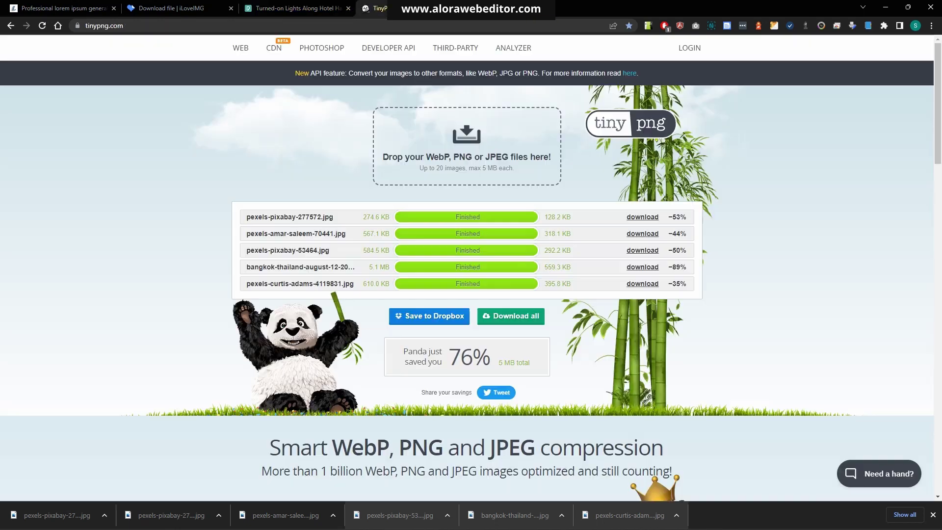
left_click(519, 314)
left_click(446, 305)
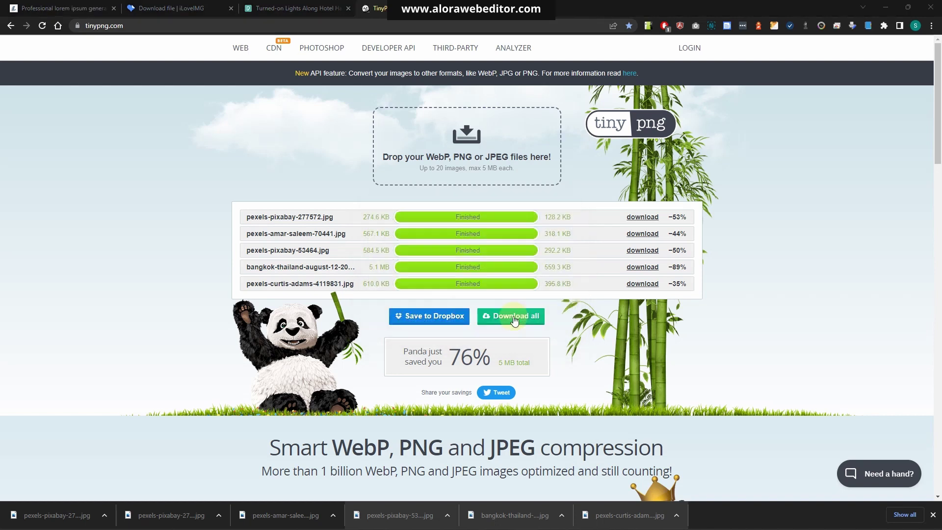
left_click(492, 313)
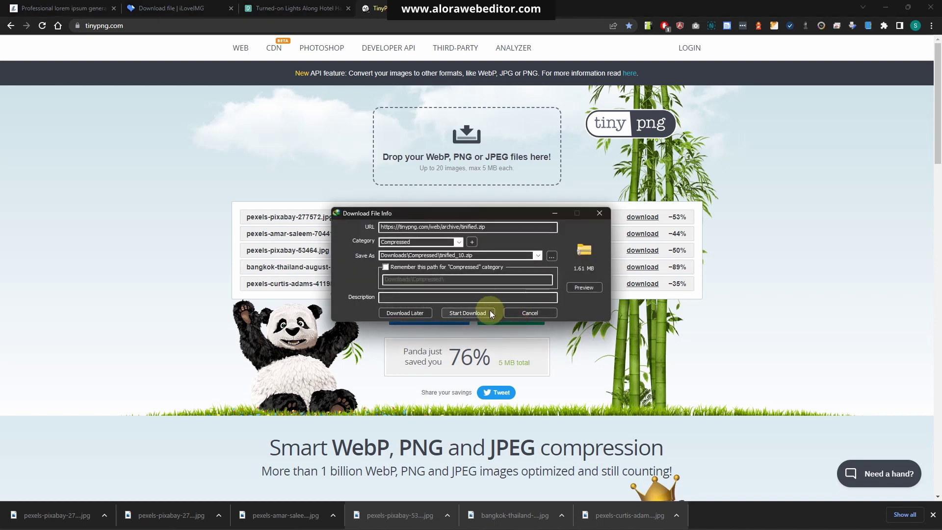
Open the downloaded tinified_10.zip archive and select all five images in it.
left_click(481, 299)
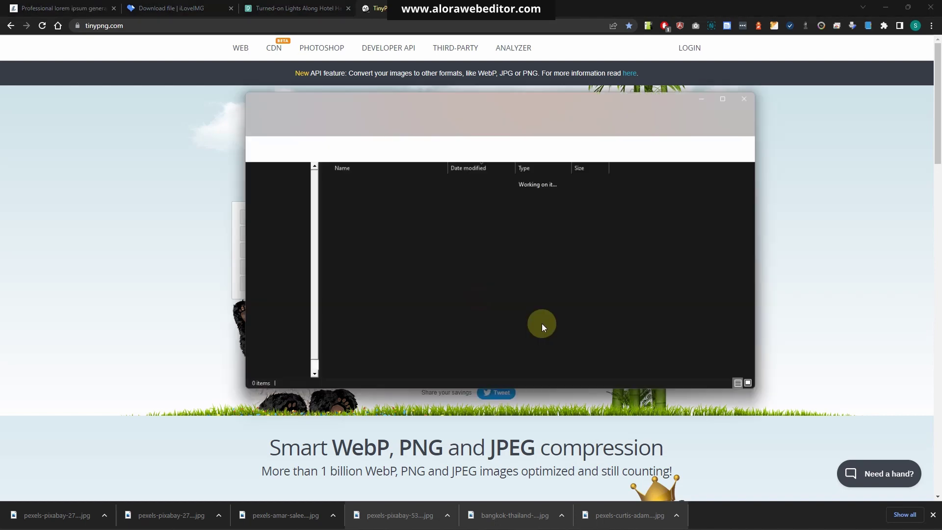
double_click(362, 194)
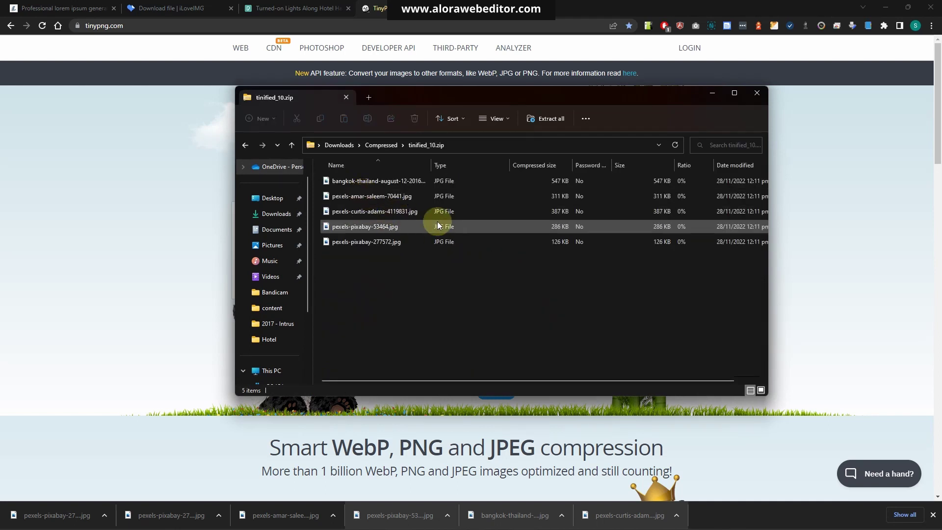
left_click_drag(431, 294, 357, 179)
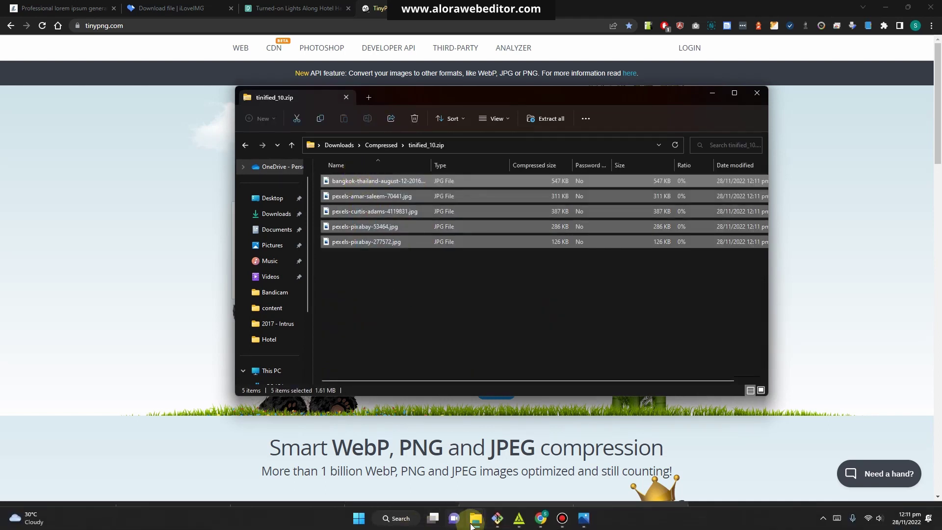
Switch to the File Explorer window showing the content folder and open the hotel project's images folder instead.
mouse_move(475, 521)
left_click(449, 454)
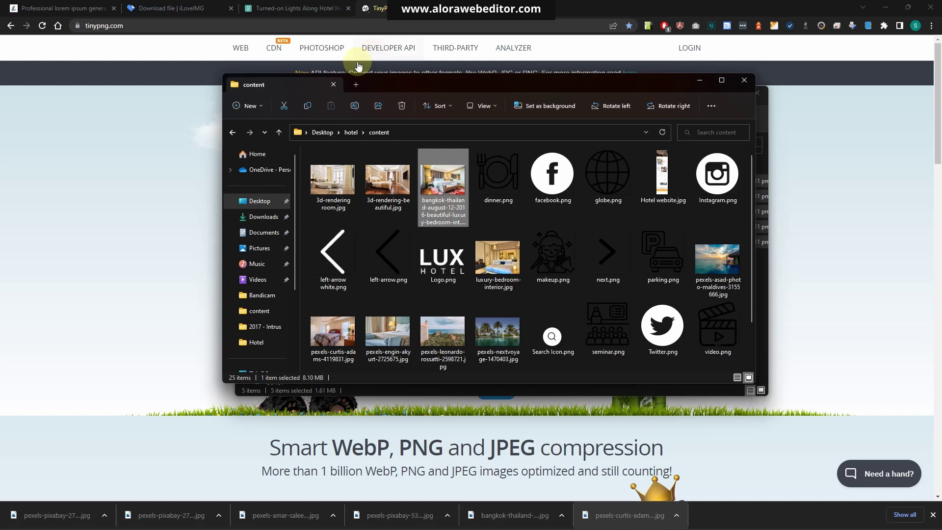
left_click(351, 132)
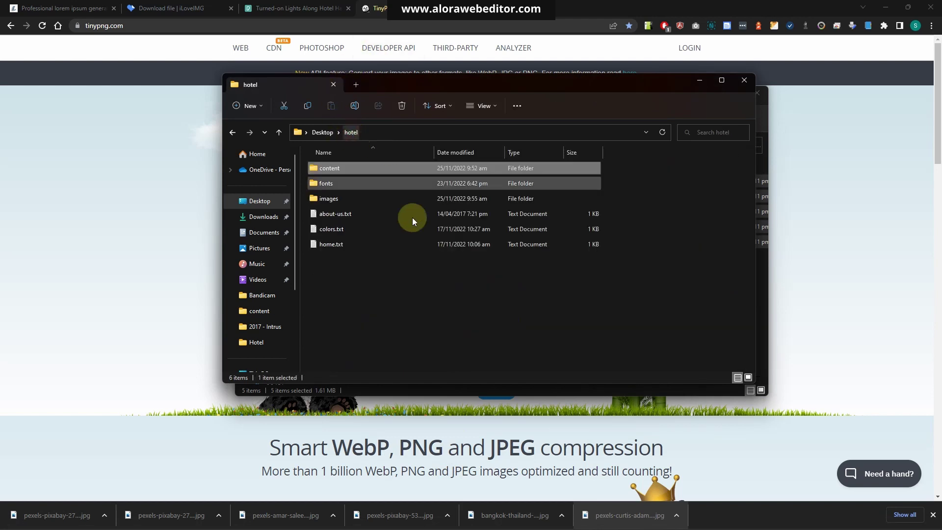
double_click(327, 199)
Copy the five selected compressed photos from tinified_10.zip into the hotel project's images folder.
mouse_move(563, 527)
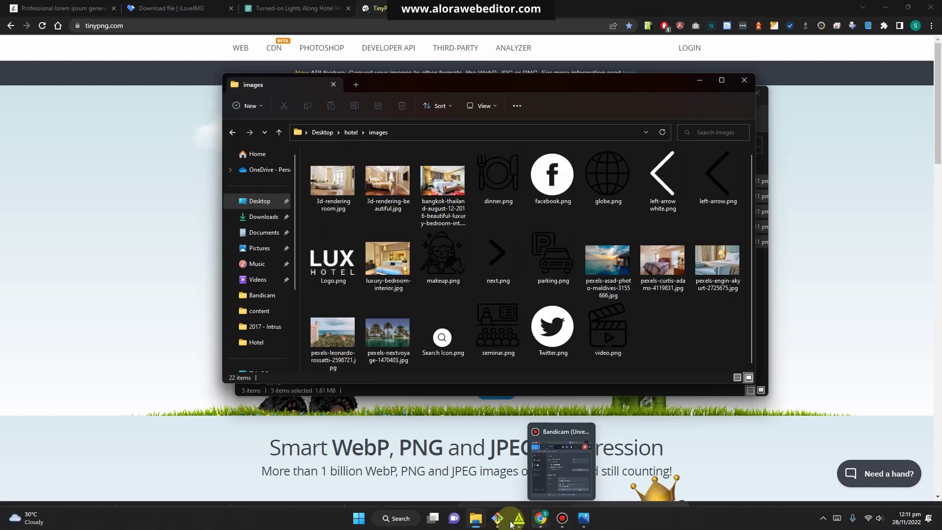
mouse_move(475, 518)
left_click(521, 472)
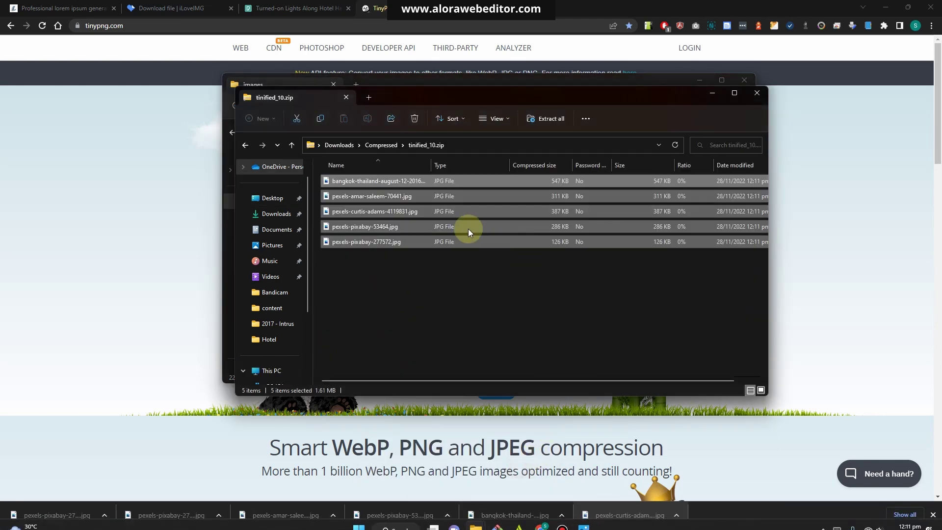
left_click_drag(404, 93, 690, 139)
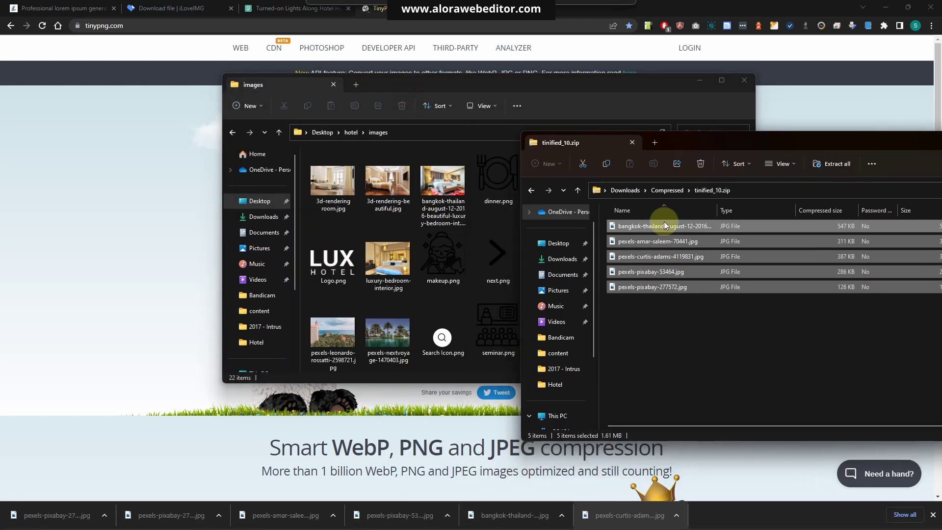
left_click_drag(649, 227, 478, 222)
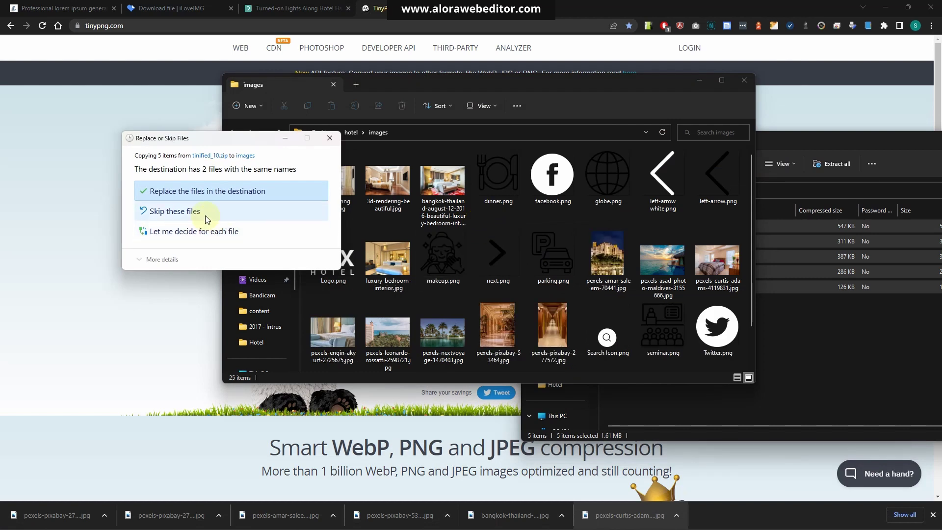
Replace both conflicting images with the tinified_10.zip versions and group the images folder by date.
left_click(226, 232)
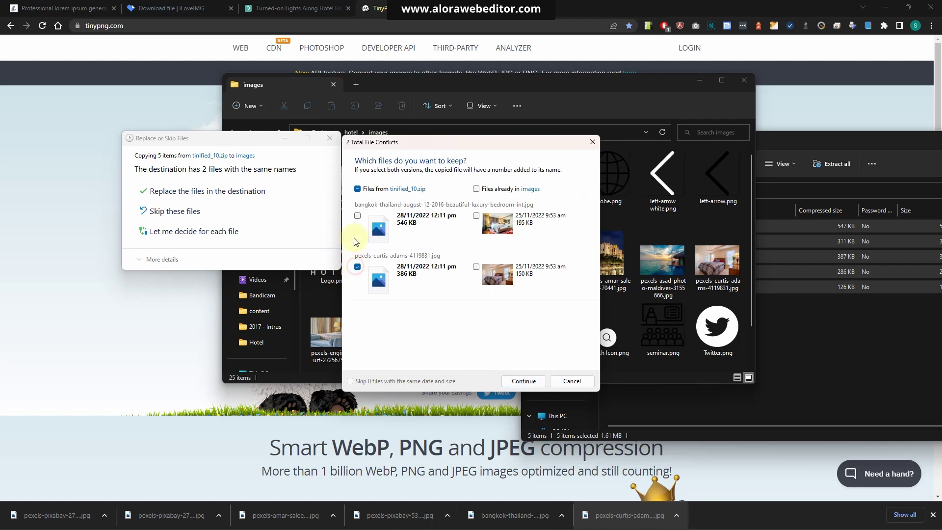
left_click(523, 381)
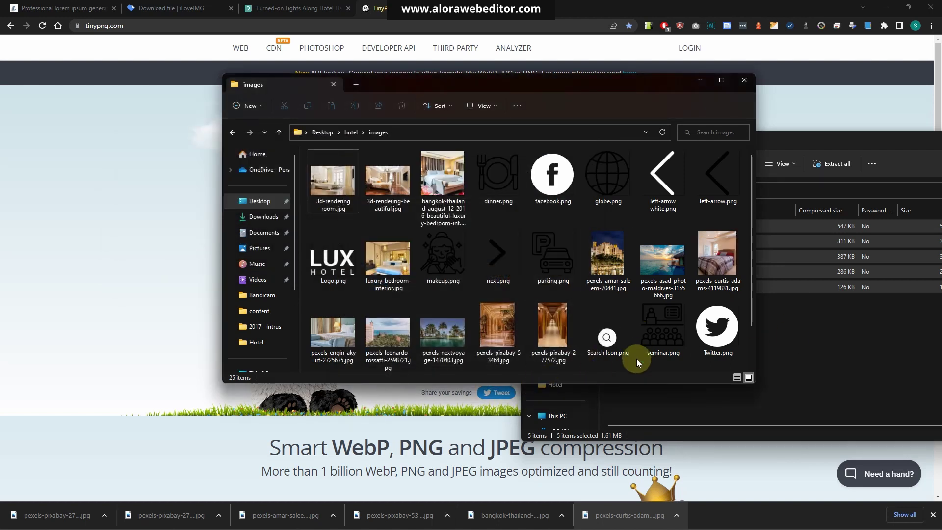
right_click(646, 369)
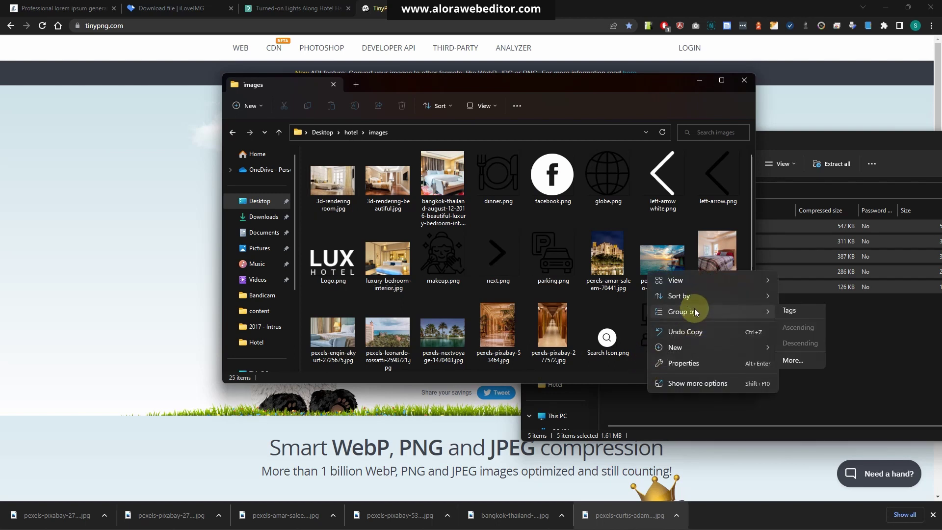
left_click(786, 326)
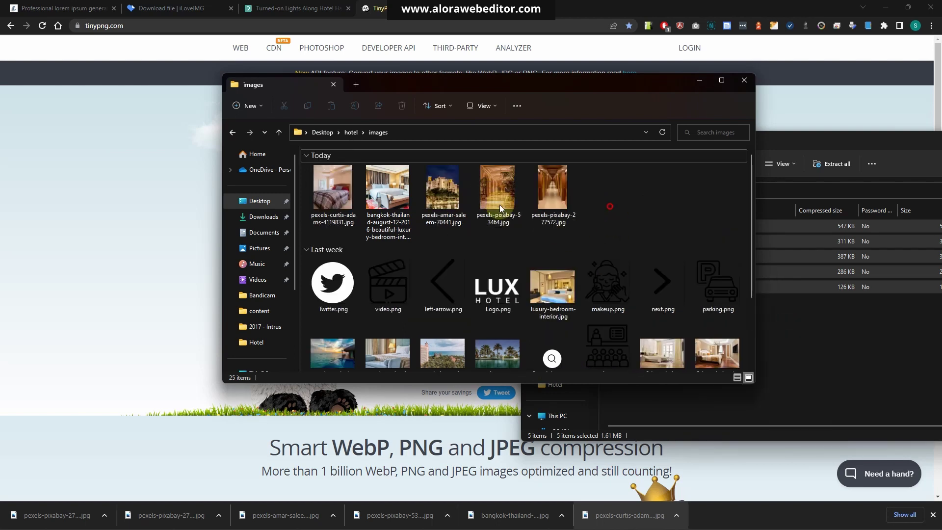
left_click_drag(607, 204, 304, 167)
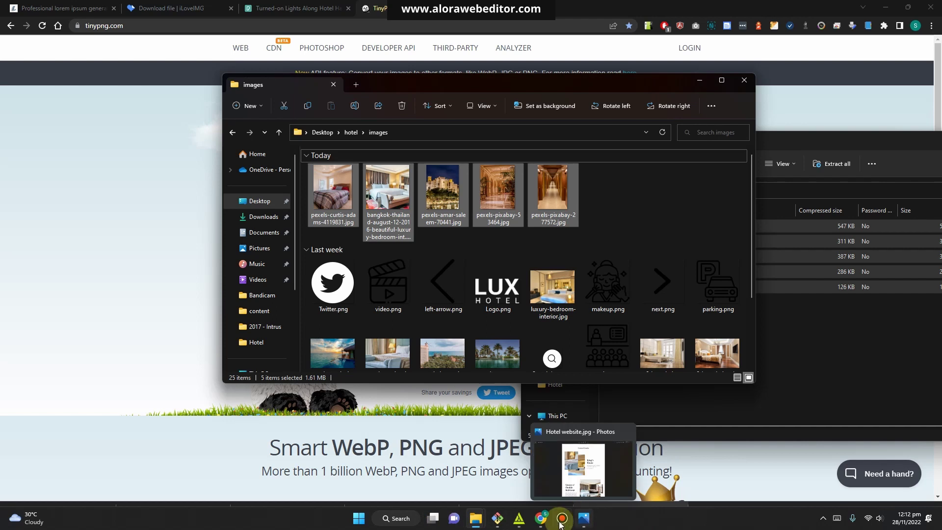
Switch to Alora and open the file picker for uploading to the website's img folder.
left_click(519, 518)
left_click(804, 71)
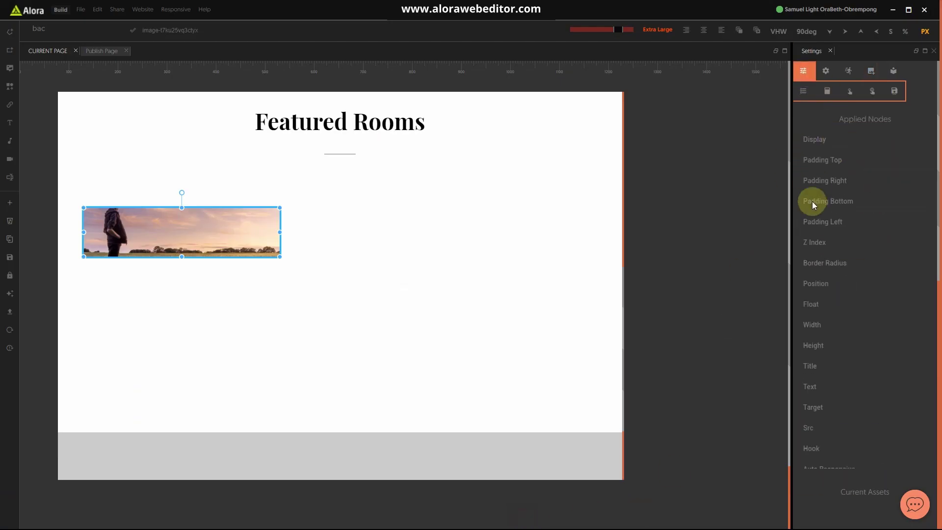
left_click(826, 72)
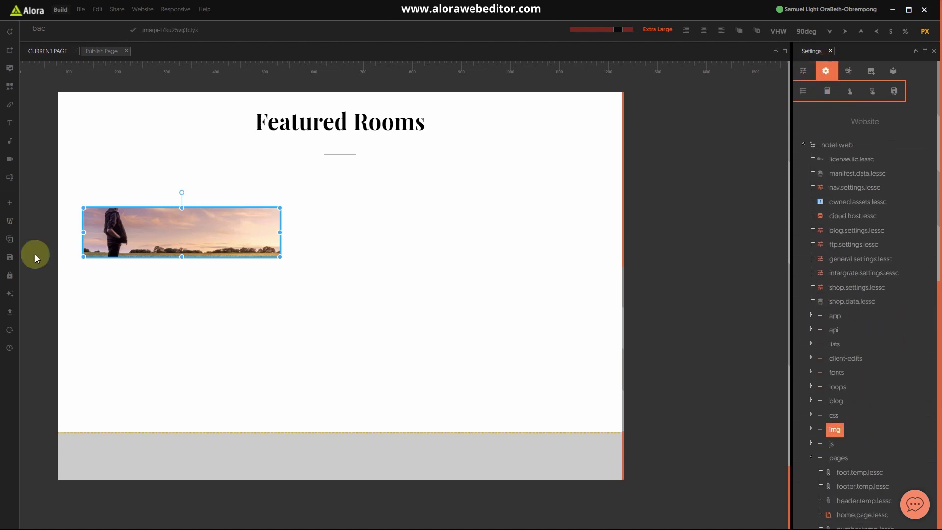
left_click(13, 198)
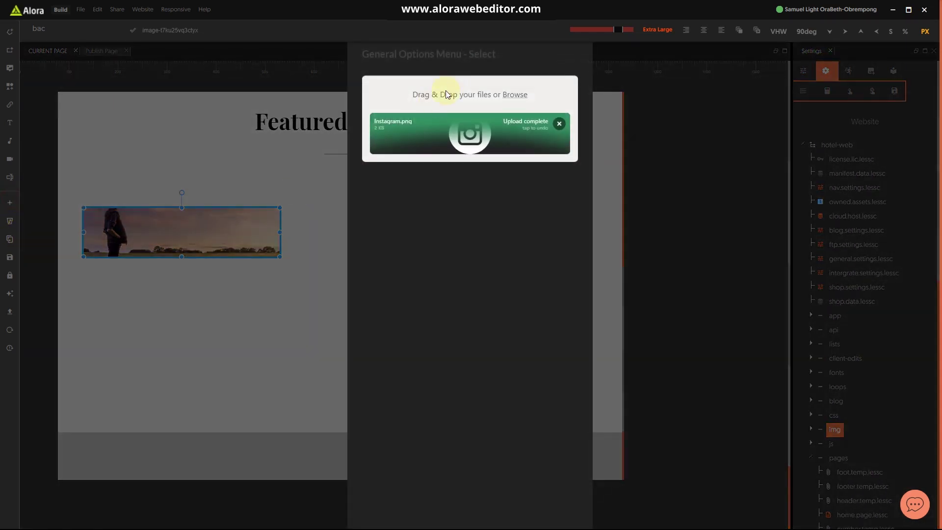
left_click(476, 101)
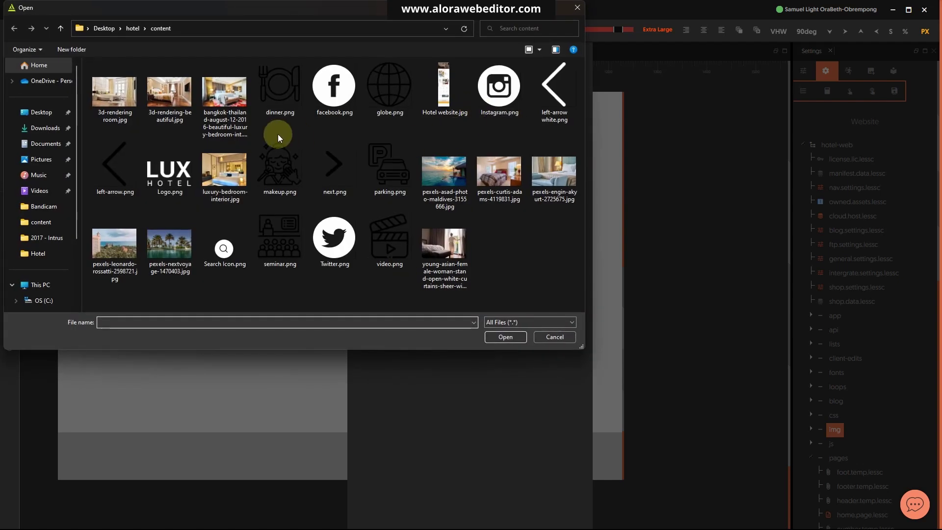
Group the files in the content folder by date.
right_click(513, 268)
mouse_move(538, 297)
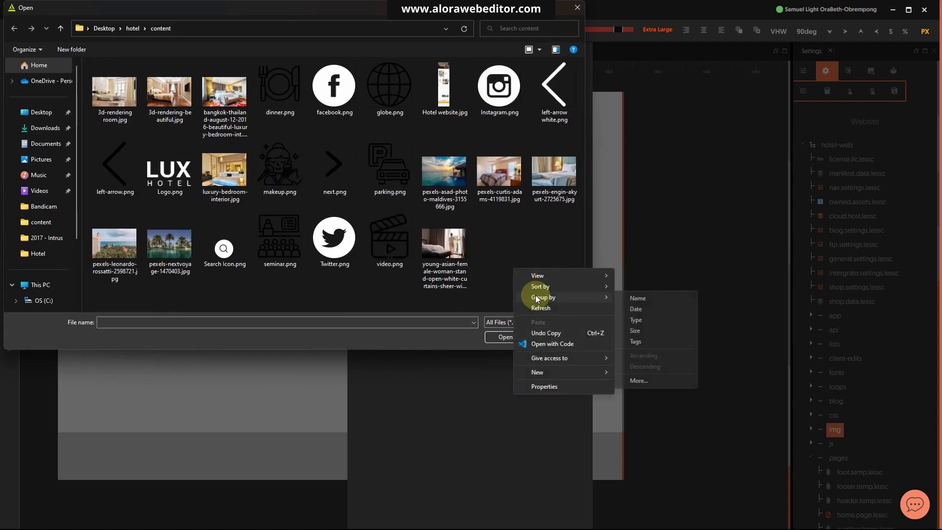
left_click(624, 306)
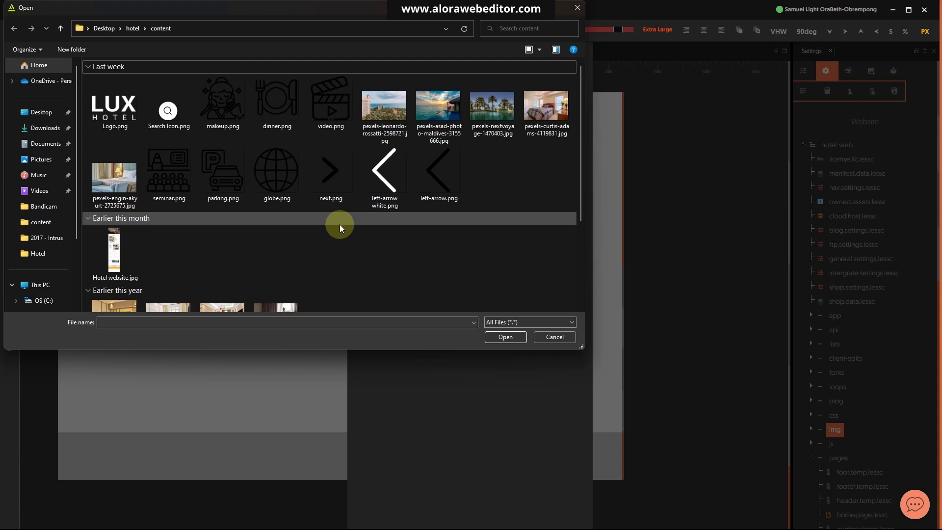
Open the images folder inside the hotel folder and group its files by date.
left_click(132, 28)
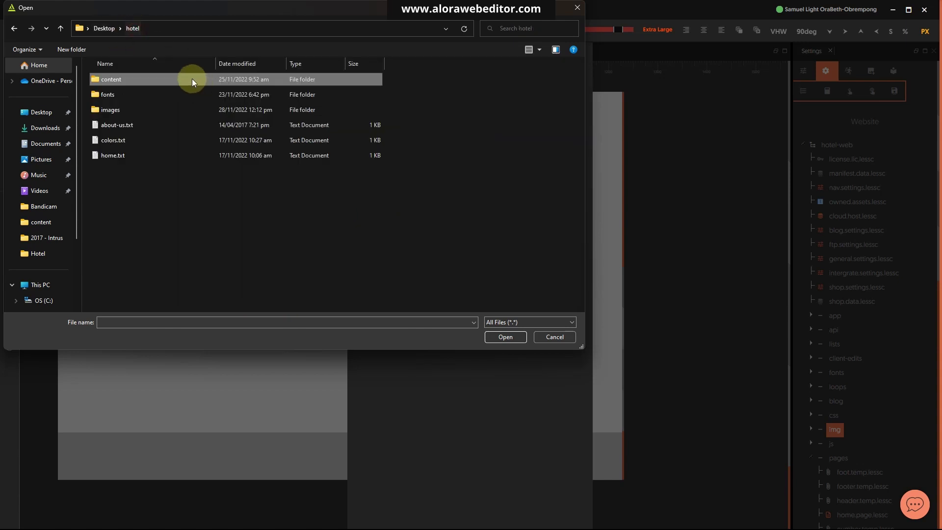
left_click(116, 112)
double_click(115, 112)
right_click(454, 270)
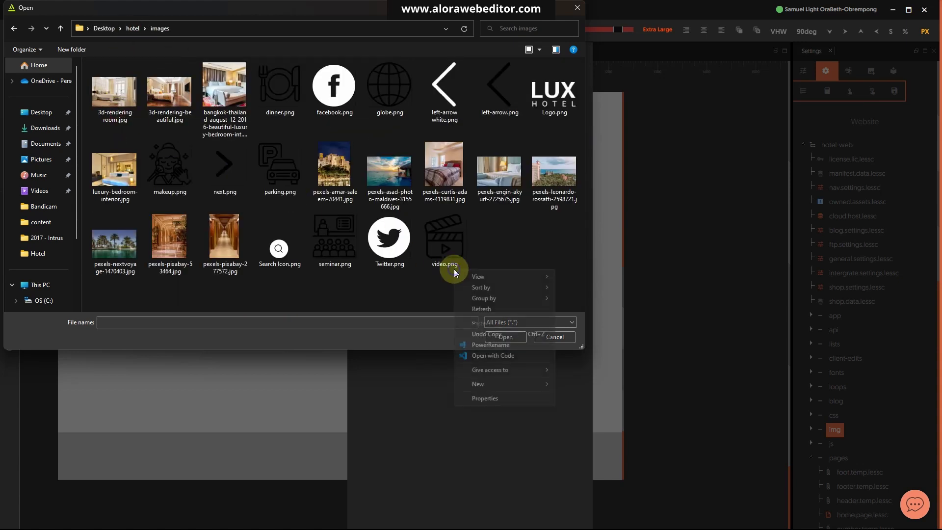
mouse_move(507, 305)
left_click(577, 310)
Upload the five images dated today to the website and close the upload window.
left_click_drag(420, 125, 69, 100)
left_click(506, 337)
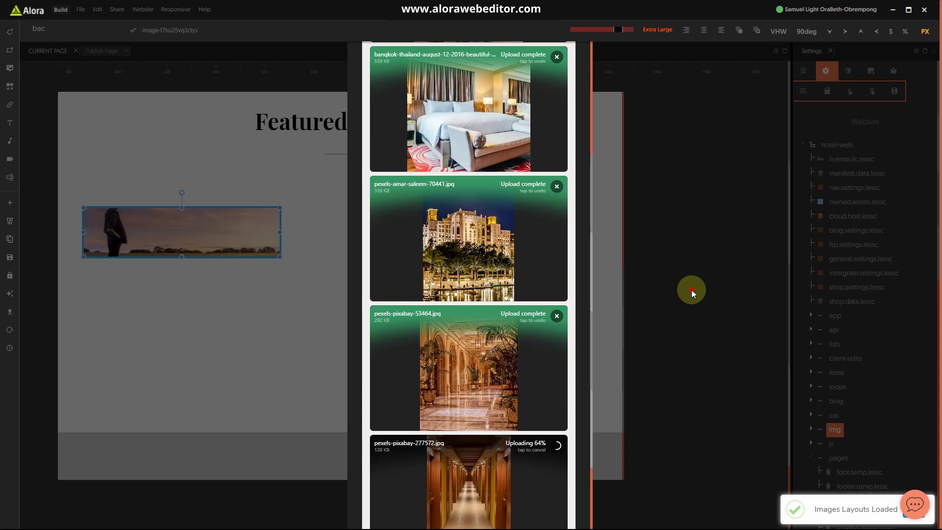
left_click(692, 290)
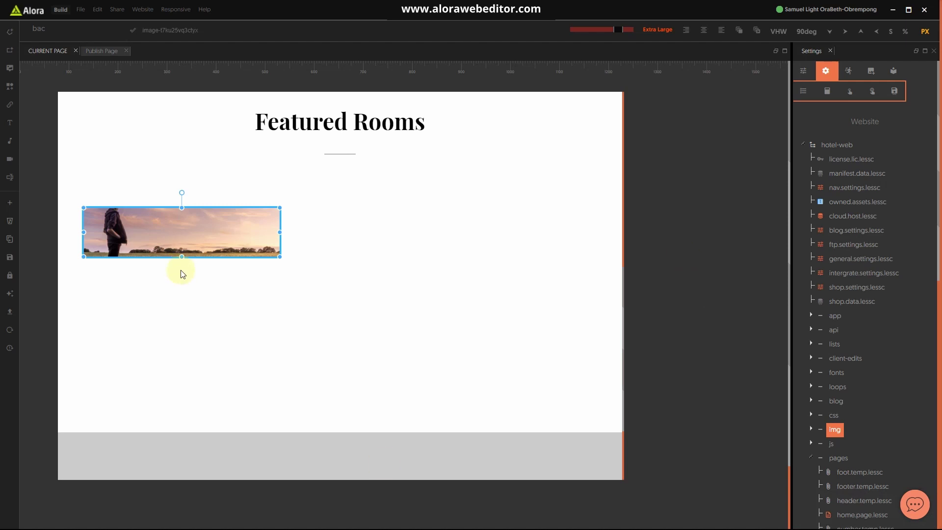
Replace the placeholder picture under Featured Rooms with the uploaded palm-lined hallway image from the website's assets.
left_click(871, 72)
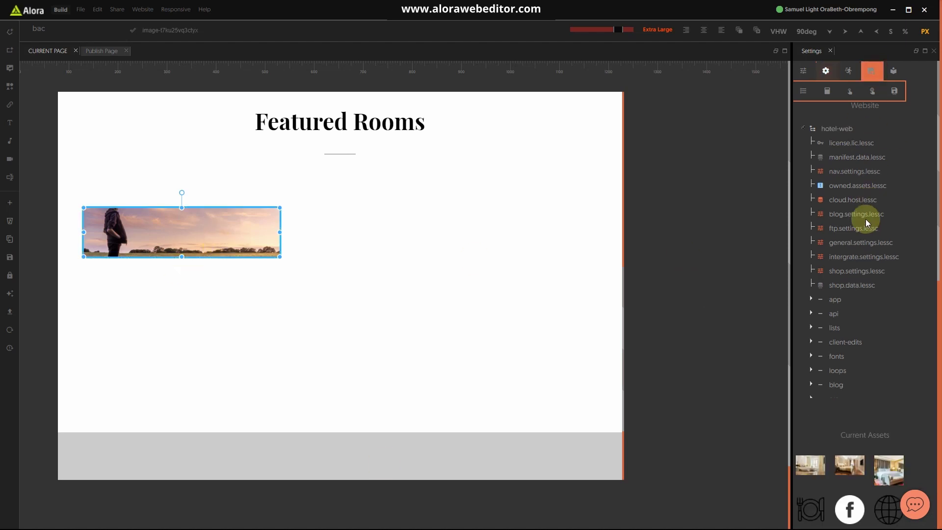
scroll(870, 368, "down", 3)
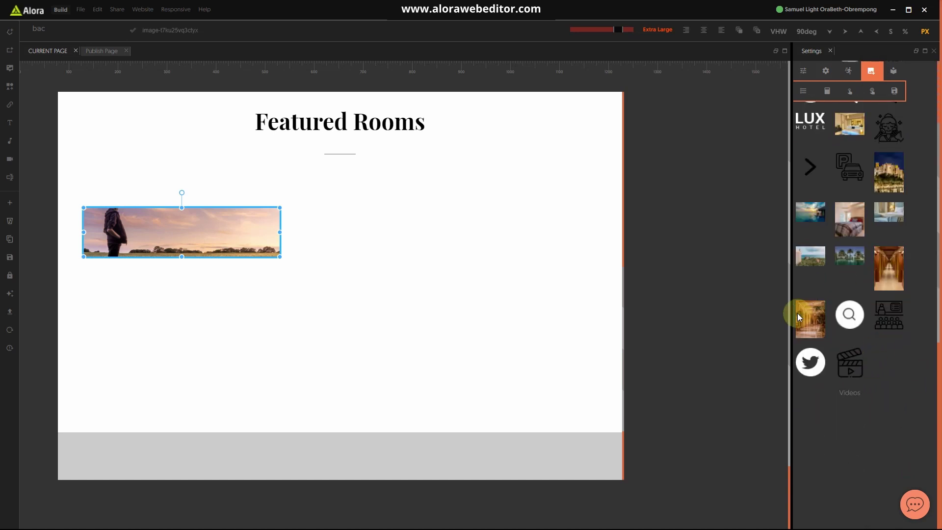
left_click(810, 318)
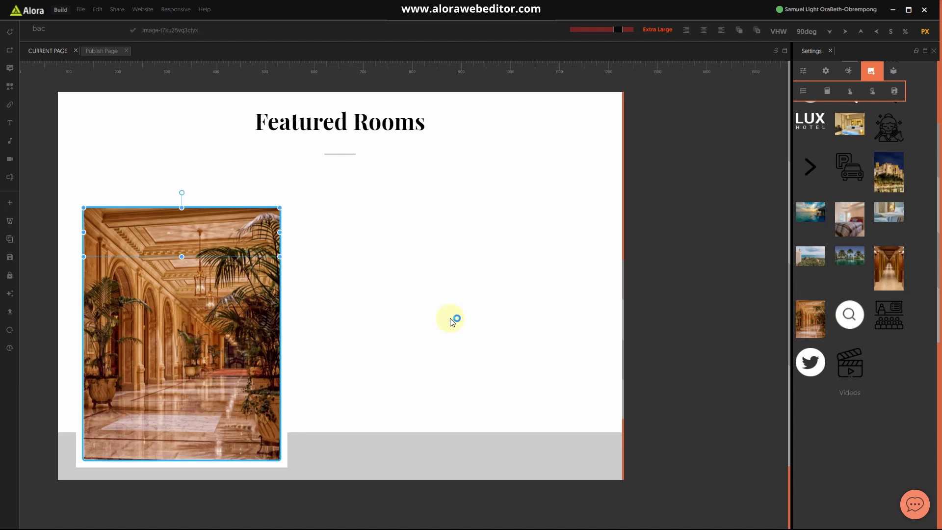
left_click(410, 333)
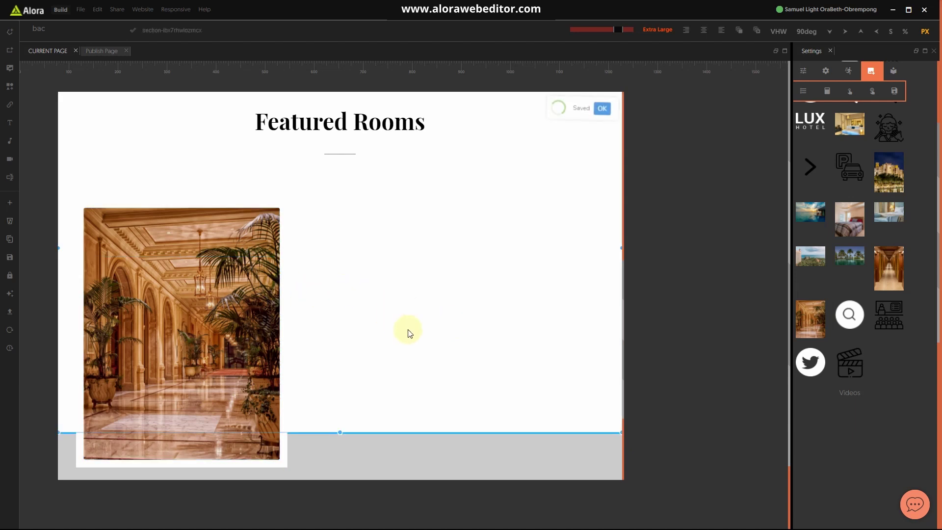
Examine the Featured Rooms layout in the Hotel website.jpg reference design and return to Alora.
key("super")
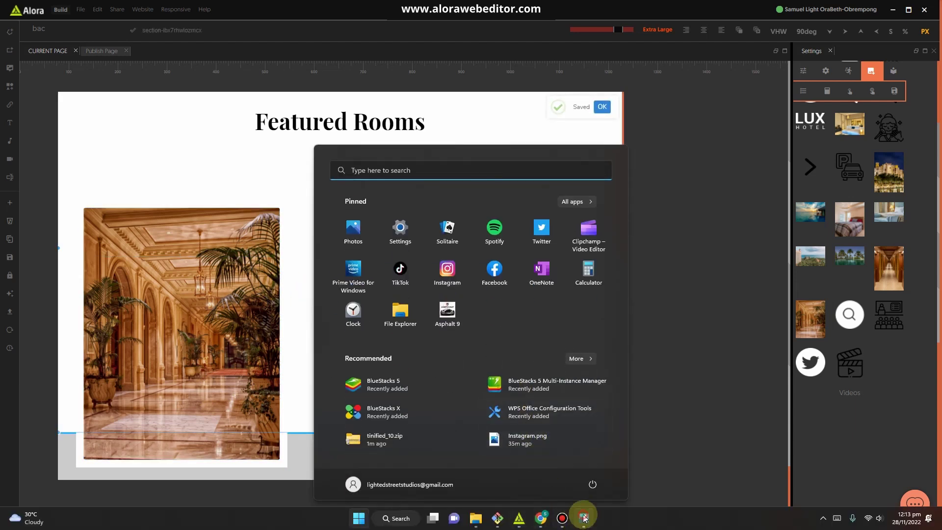
left_click(584, 518)
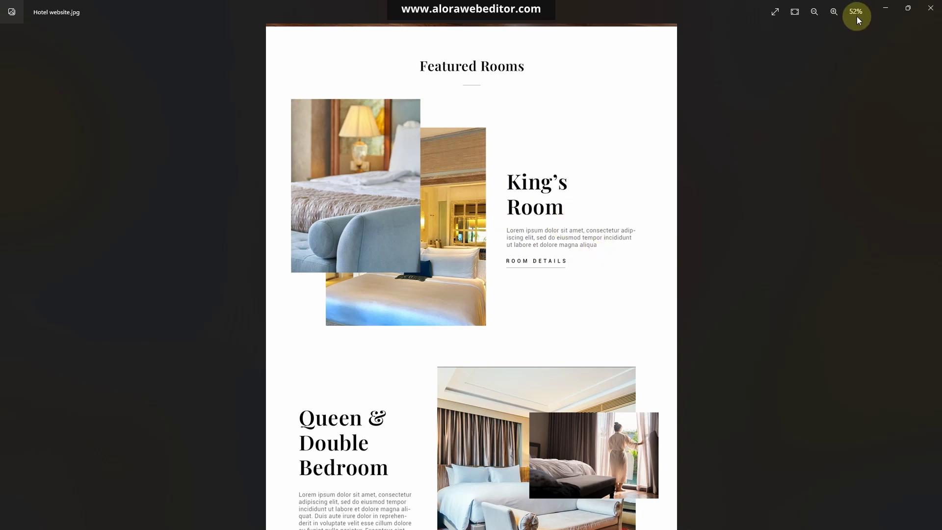
left_click(886, 8)
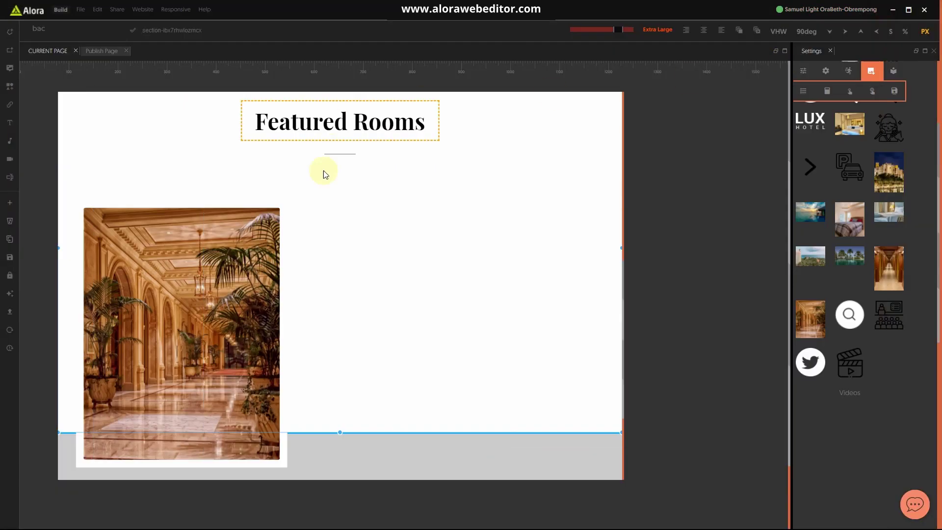
Add the Margin Left property to the block containing the hallway image.
left_click(286, 229)
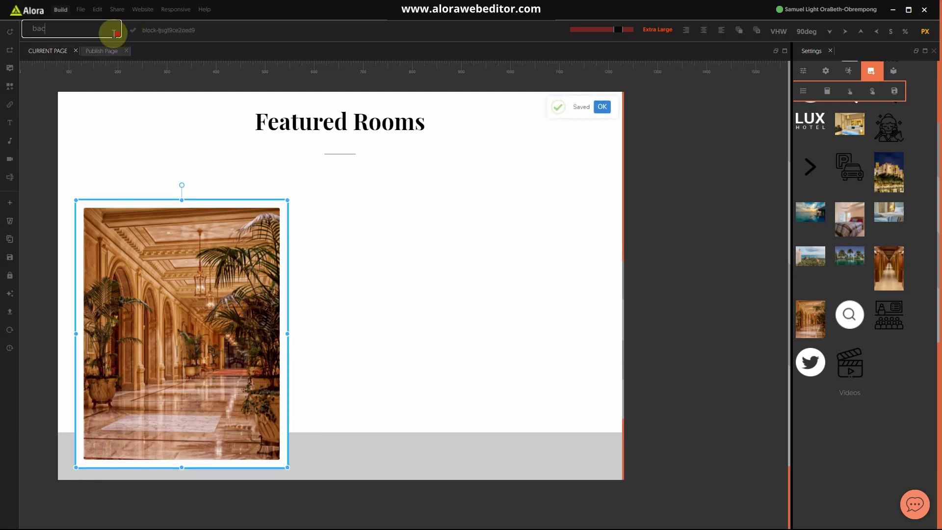
left_click(117, 34)
type("m")
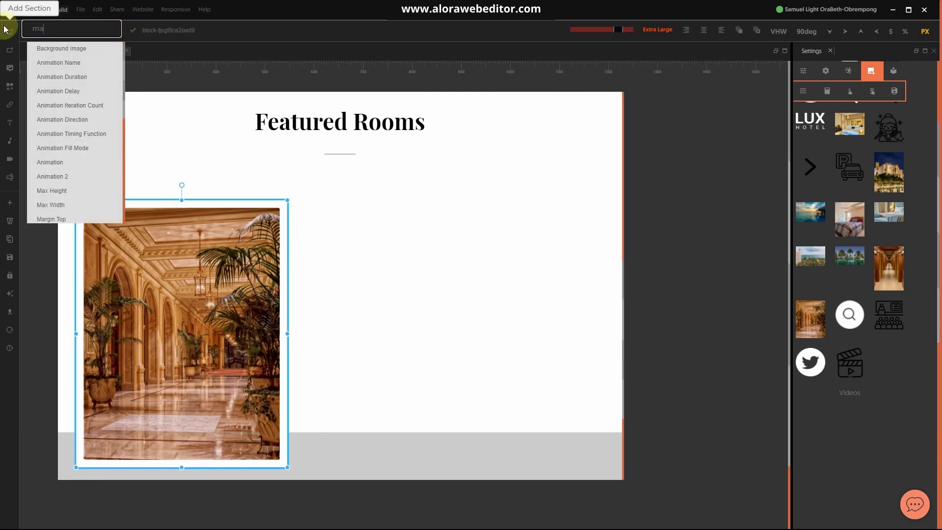
type("a")
scroll(83, 174, "down", 3)
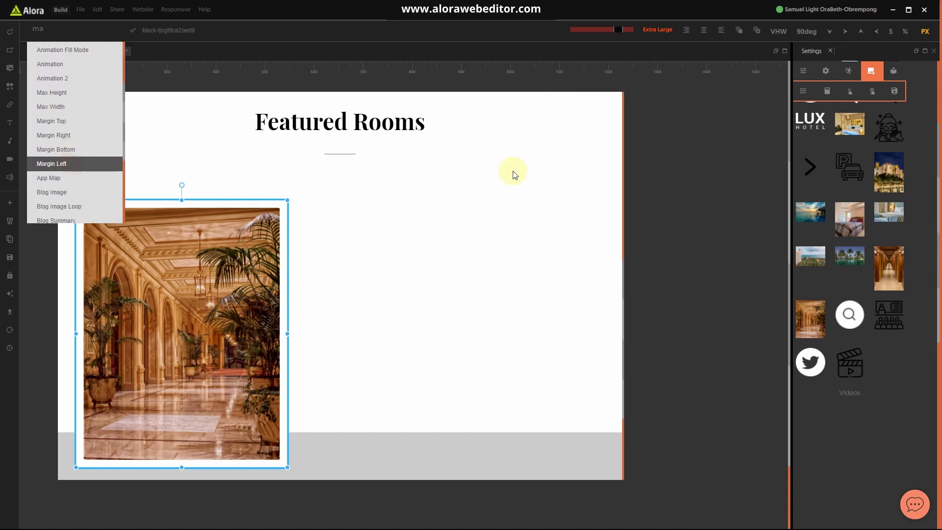
Enter a left margin of 100 for the image block with the percent unit active, and switch the unit back to PX.
left_click(808, 75)
left_click(831, 251)
left_click(856, 264)
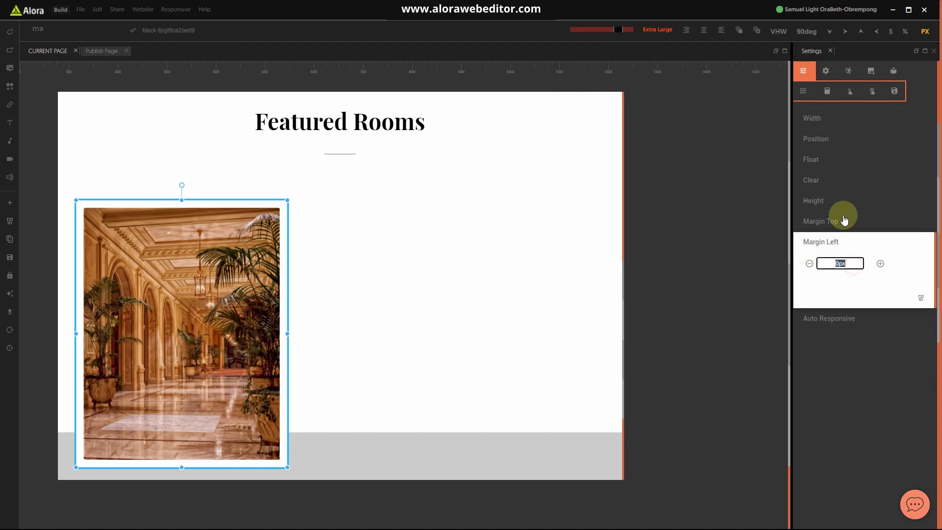
left_click(904, 31)
type("100")
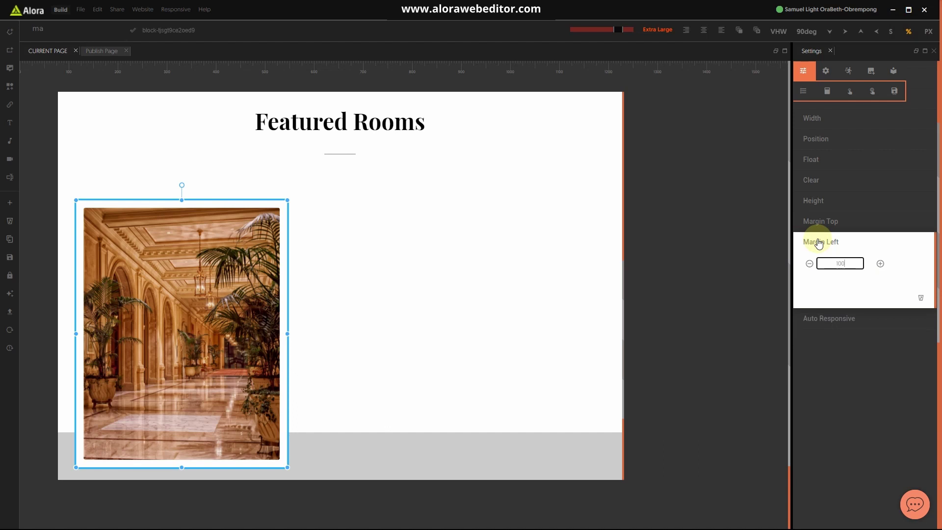
left_click(819, 244)
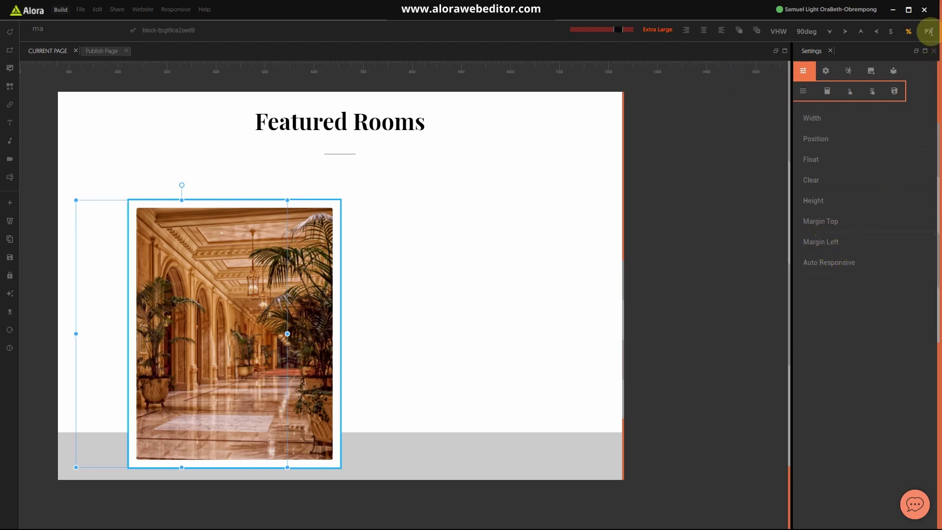
left_click(927, 31)
left_click(496, 317)
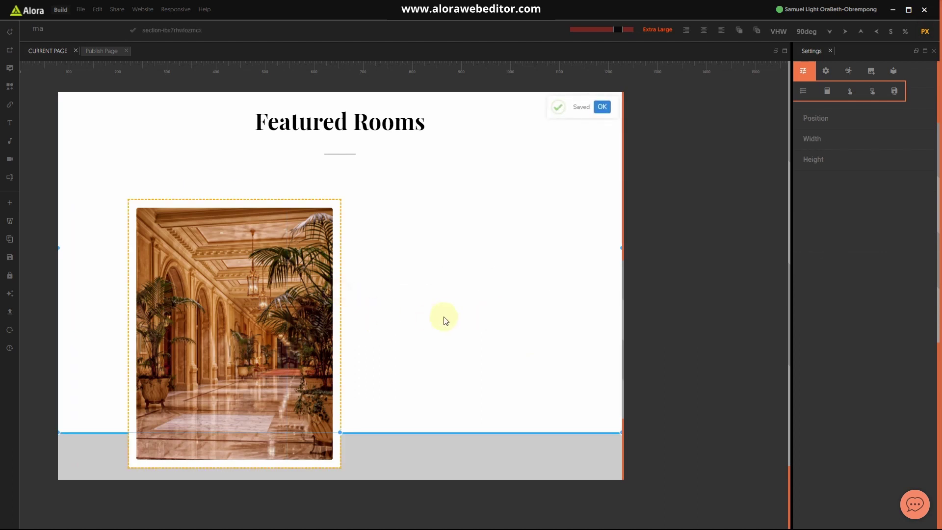
Extend the Featured Rooms section downward so that it encloses the whole image block.
scroll(450, 314, "down", 3)
left_click(351, 322)
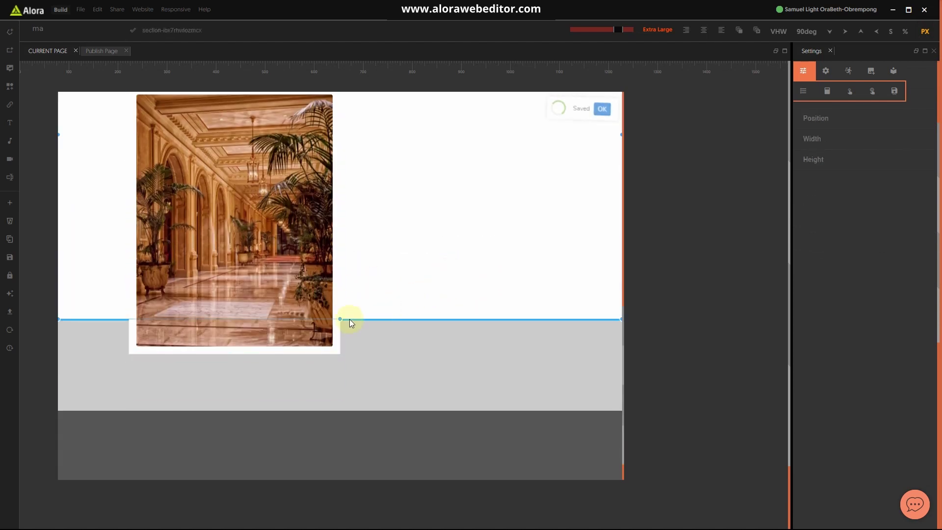
left_click_drag(341, 320, 351, 425)
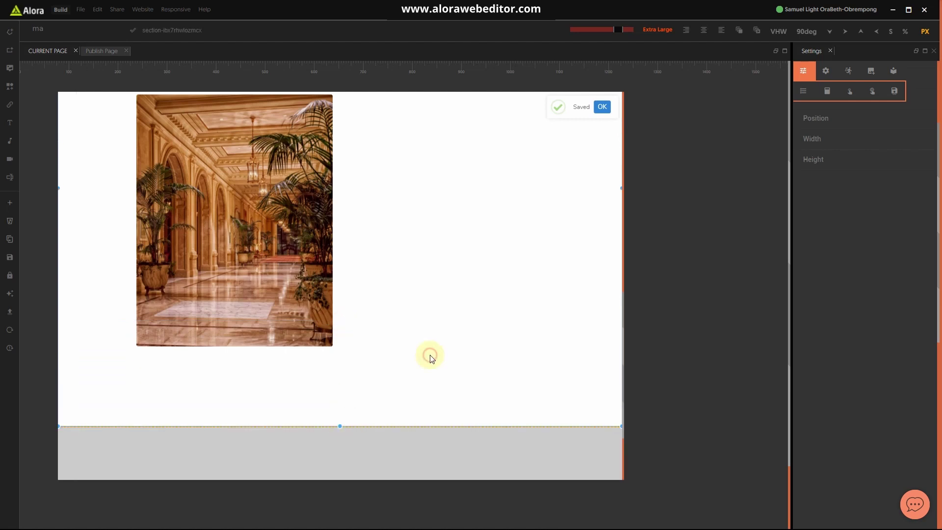
left_click(337, 347)
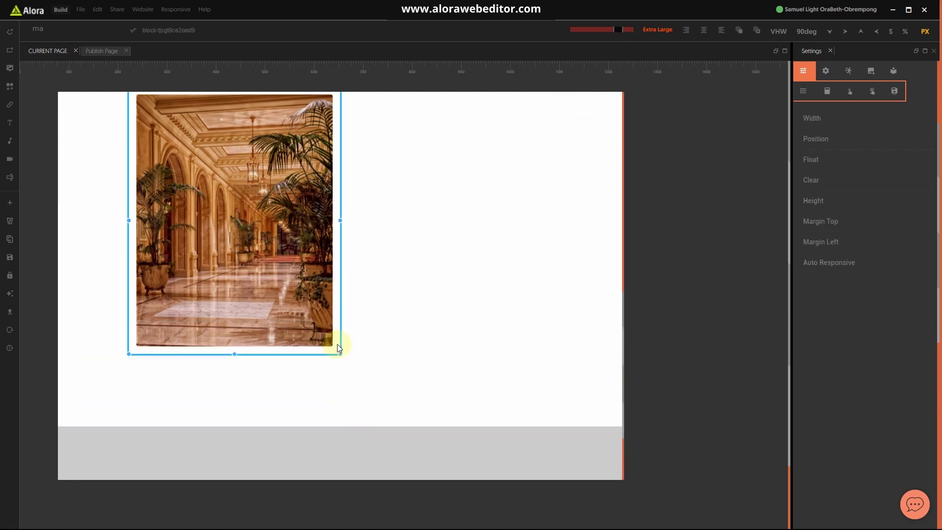
Add a new block to the Featured Rooms section and select it.
scroll(390, 338, "up", 4)
left_click(442, 351)
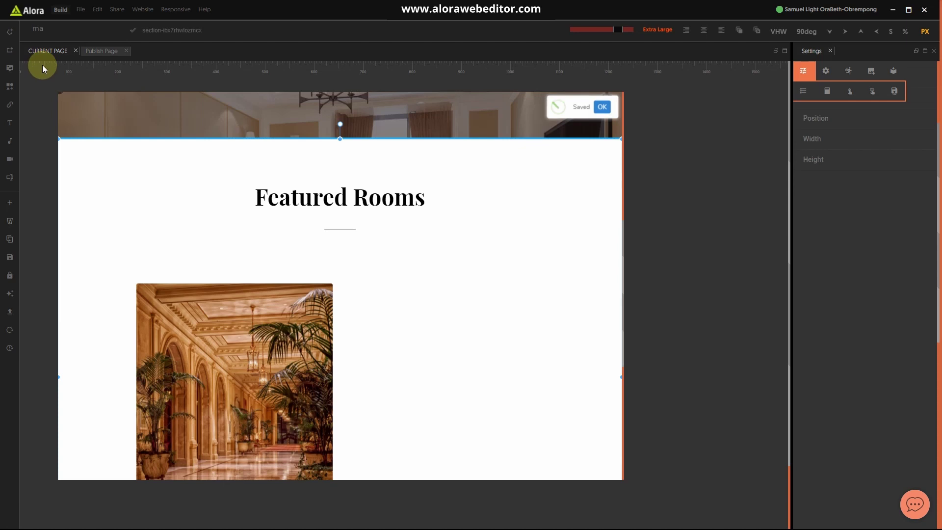
left_click(12, 54)
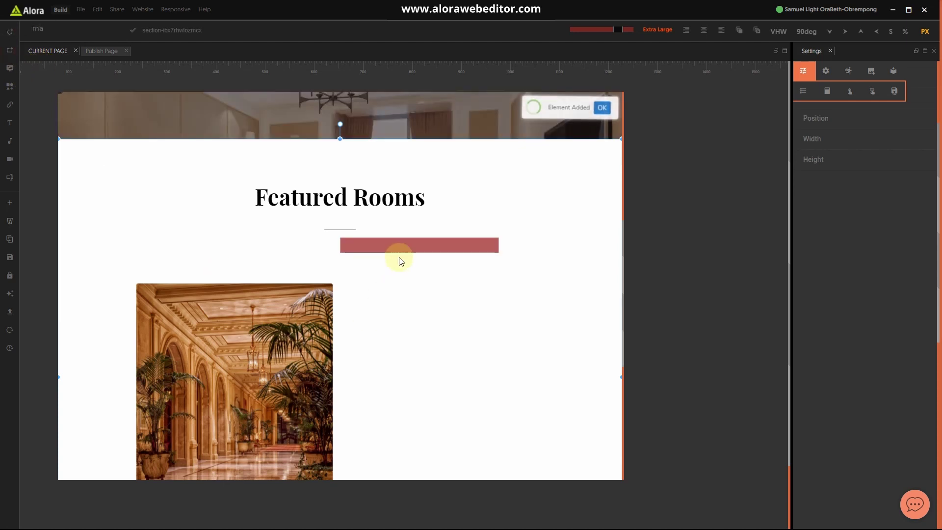
left_click(399, 245)
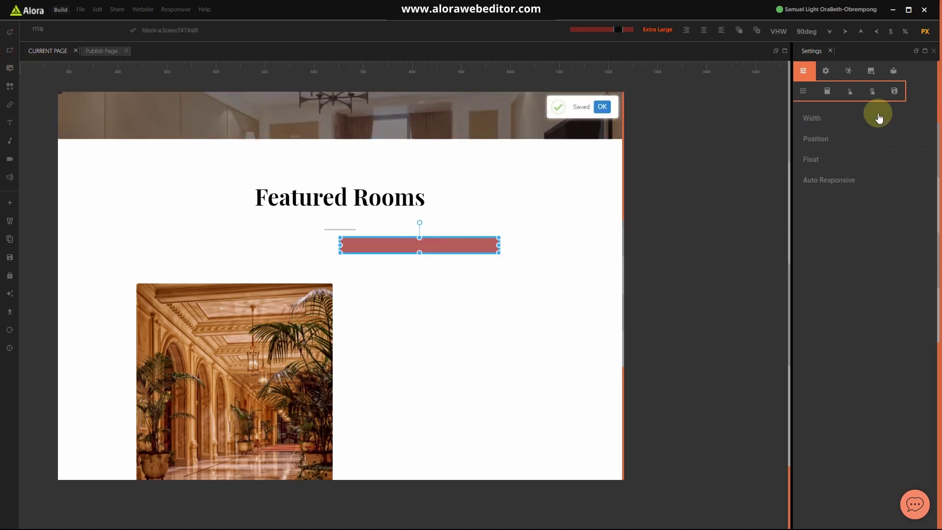
Fill the new block with the King's Room design, Block-1, from the saved Hotel designs.
left_click(889, 72)
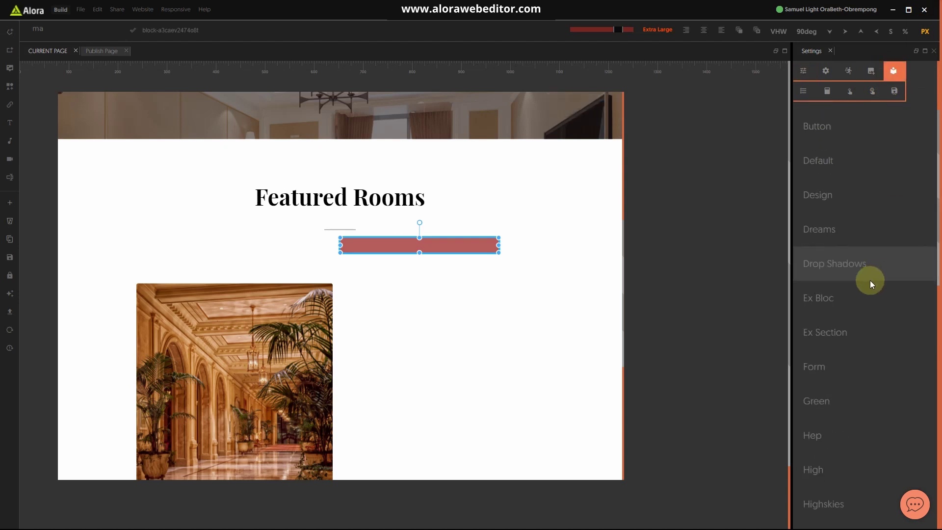
scroll(848, 308, "down", 5)
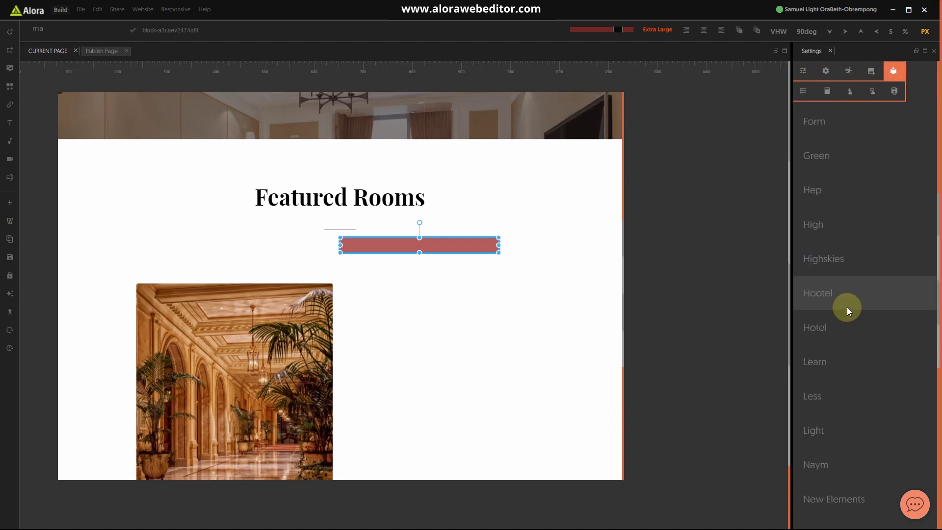
left_click(830, 328)
scroll(858, 341, "down", 5)
left_click(879, 211)
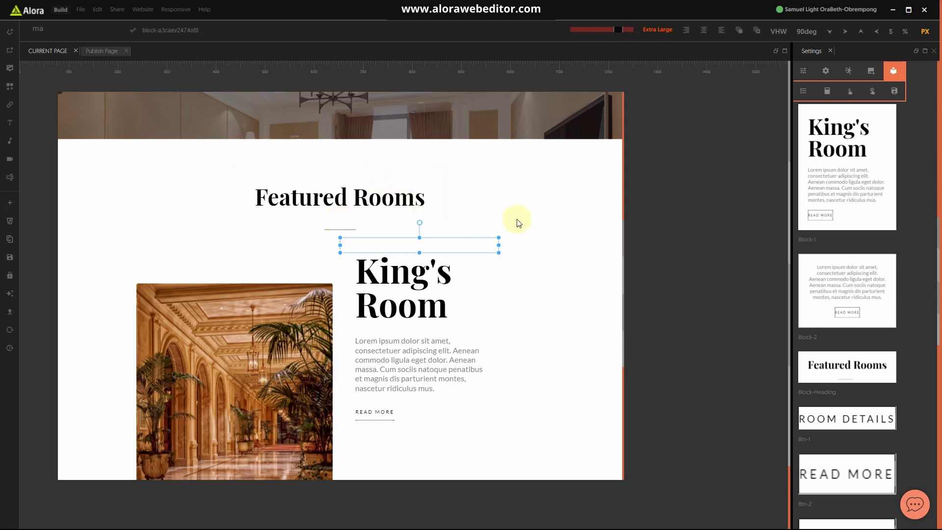
scroll(480, 309, "down", 2)
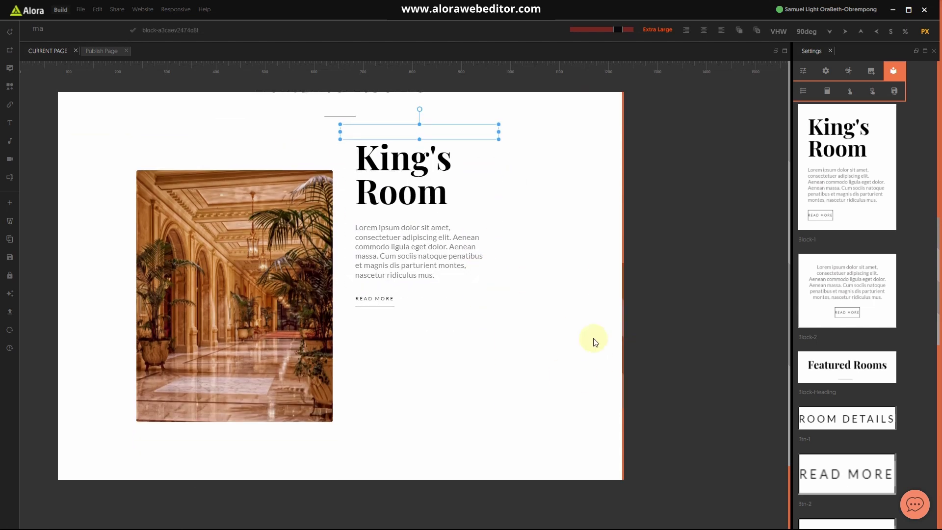
Add the Margin Left property to the King's Room block and set it to 100.
left_click(485, 313)
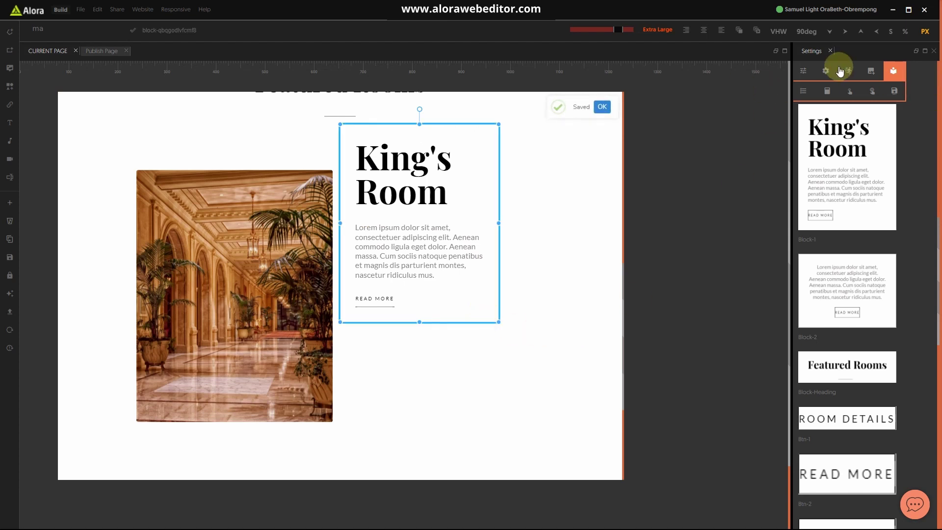
left_click(806, 73)
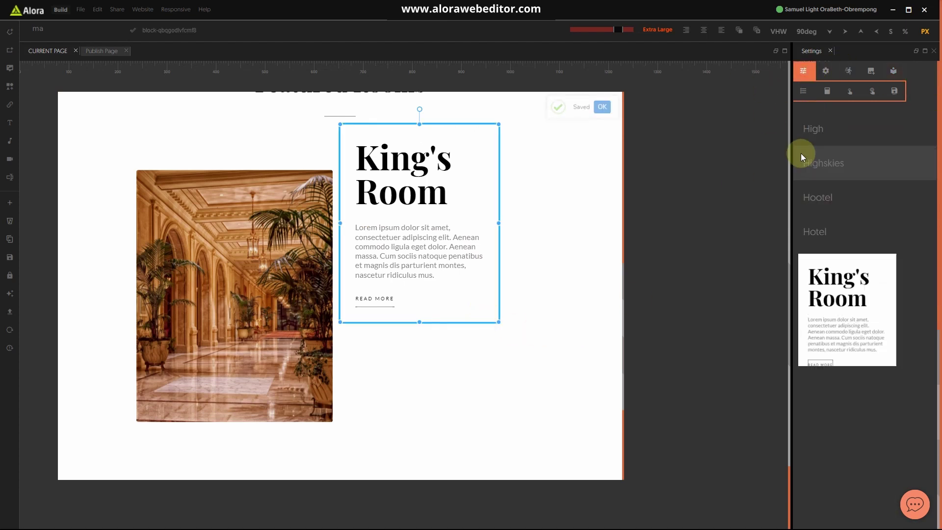
left_click(74, 29)
left_click(73, 169)
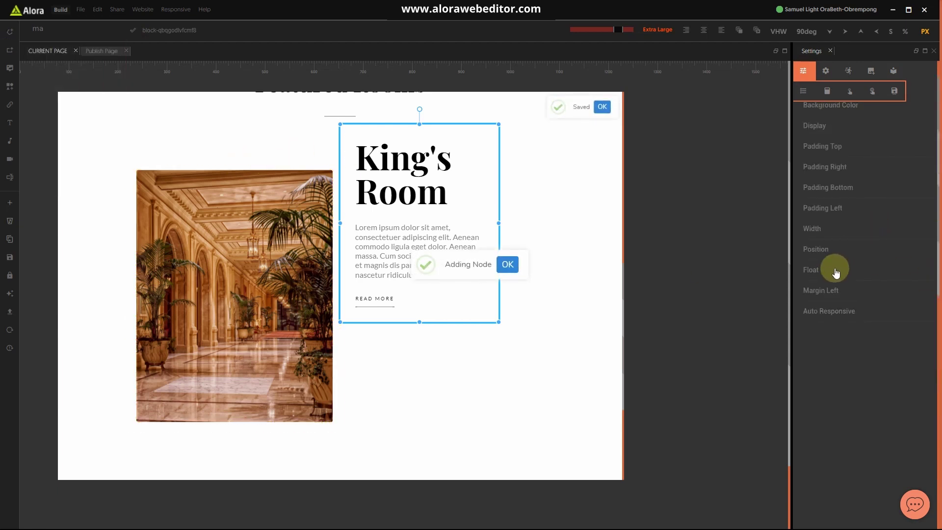
left_click(829, 291)
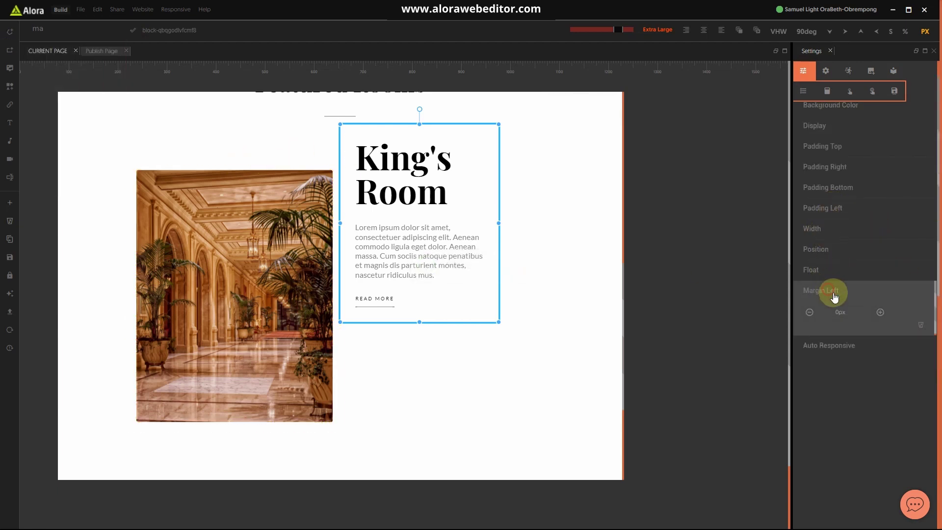
left_click(849, 312)
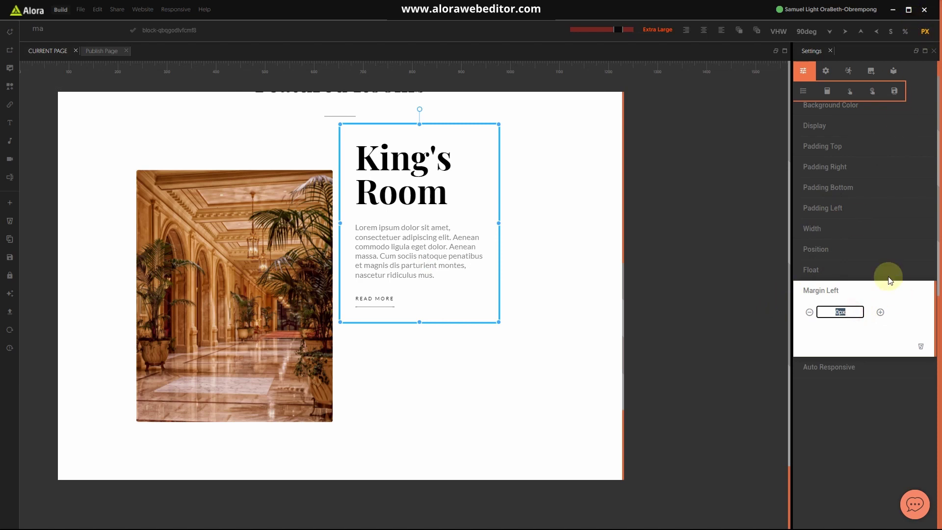
type("10")
left_click(829, 293)
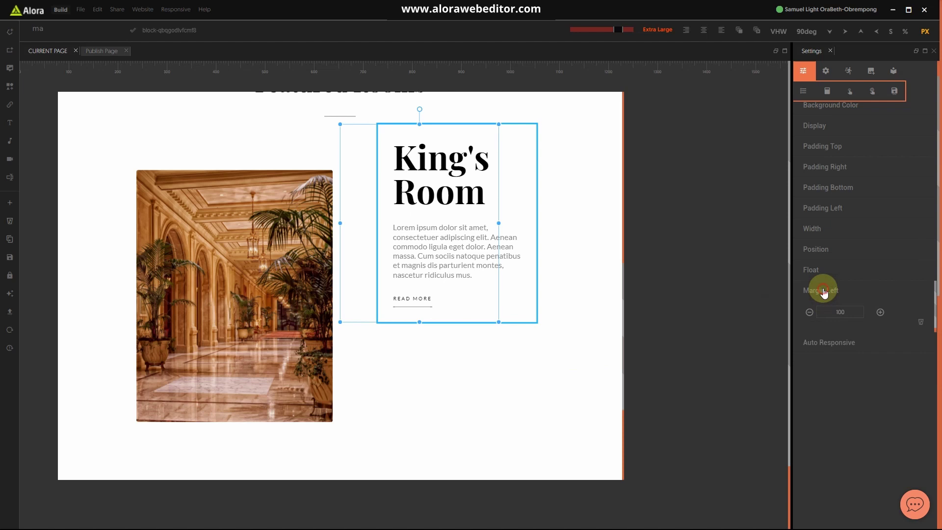
Delete the Margin Left property from the King's Room block.
left_click(824, 292)
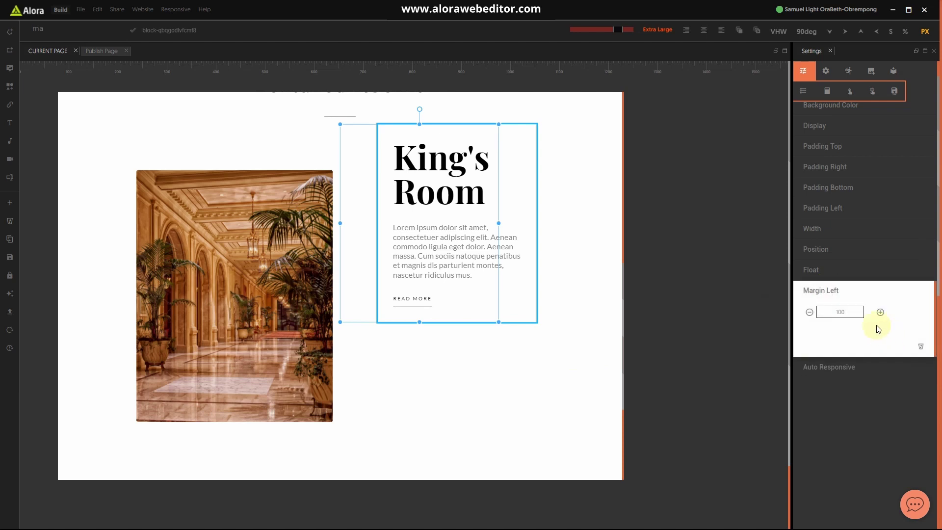
left_click(920, 347)
left_click(567, 382)
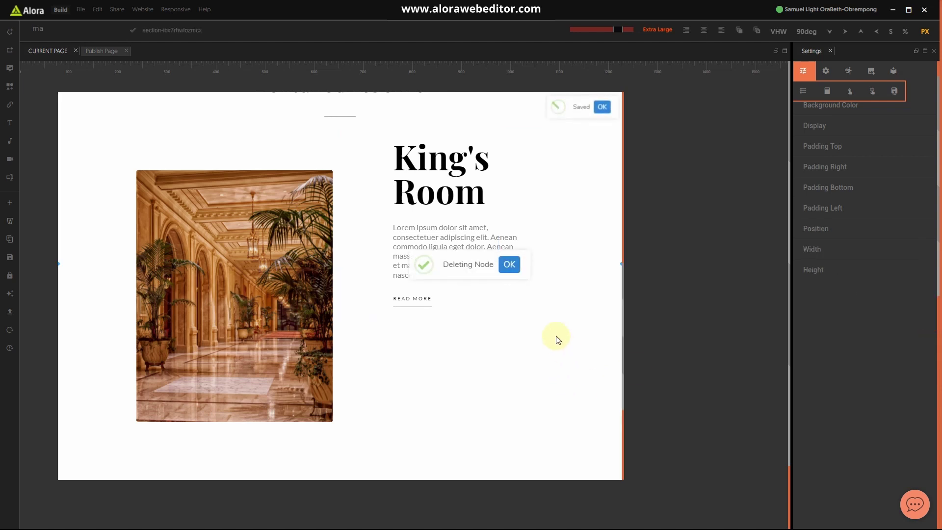
Add the Margin Top property to the King's Room block and enter a value that shifts the block down.
left_click(523, 312)
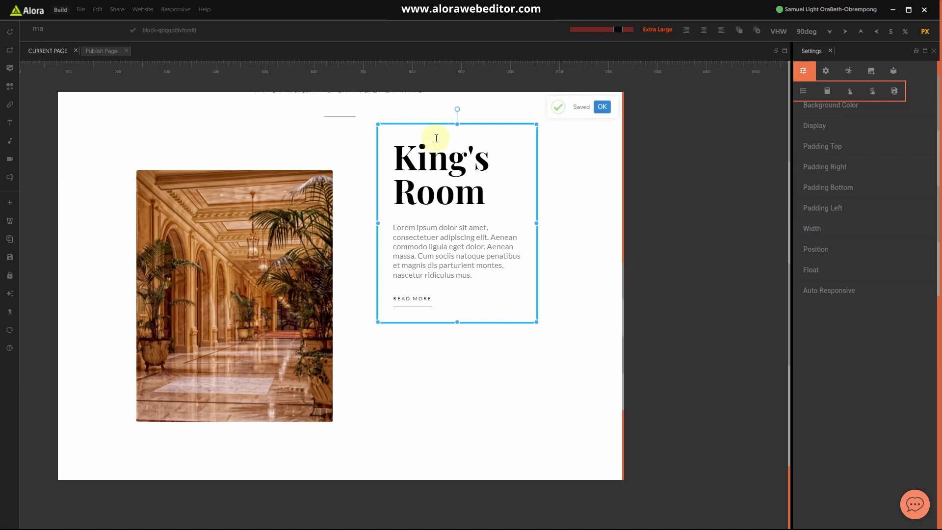
left_click(52, 29)
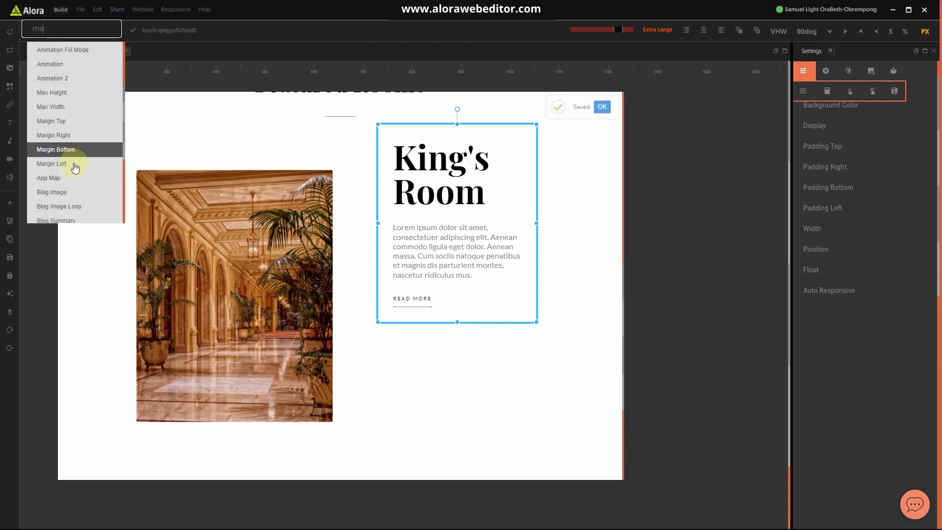
left_click(67, 125)
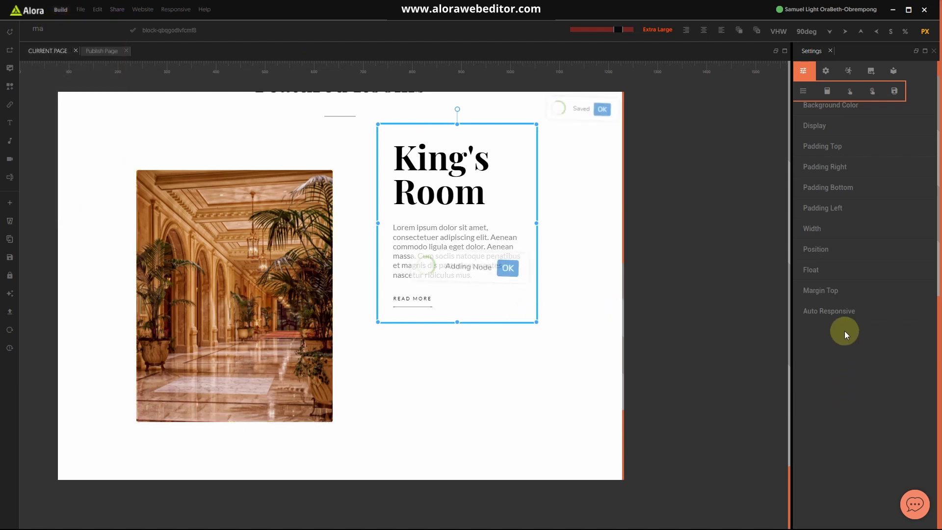
key("BackSpace")
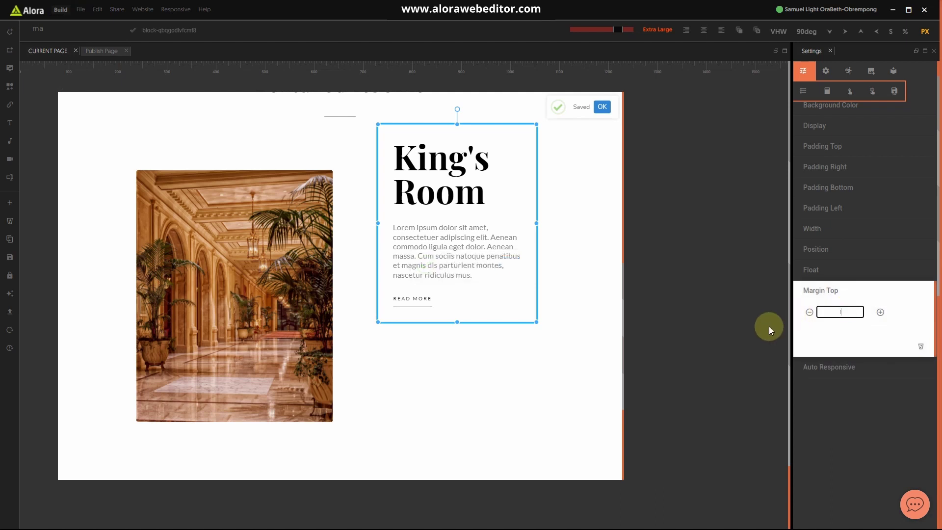
left_click(831, 294)
left_click(526, 423)
Switch to the Photos app to examine the reference design.
key("super")
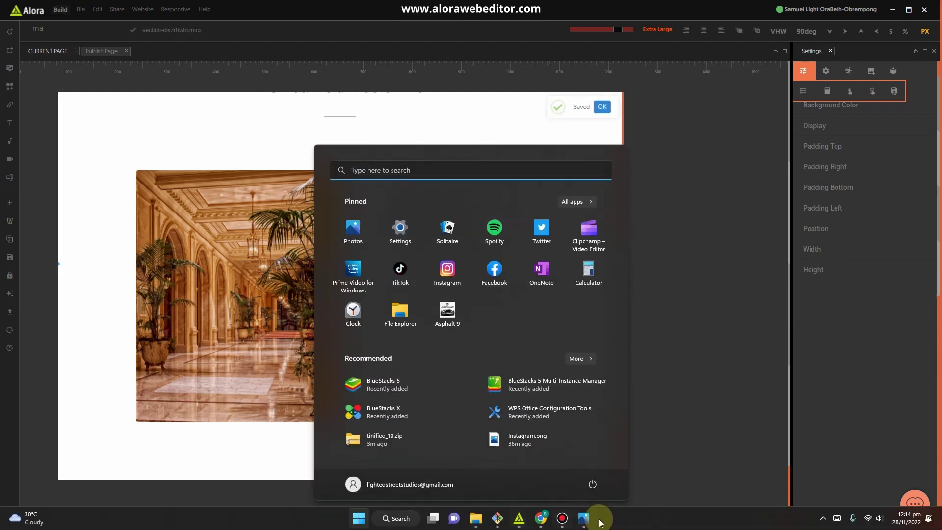
left_click(585, 518)
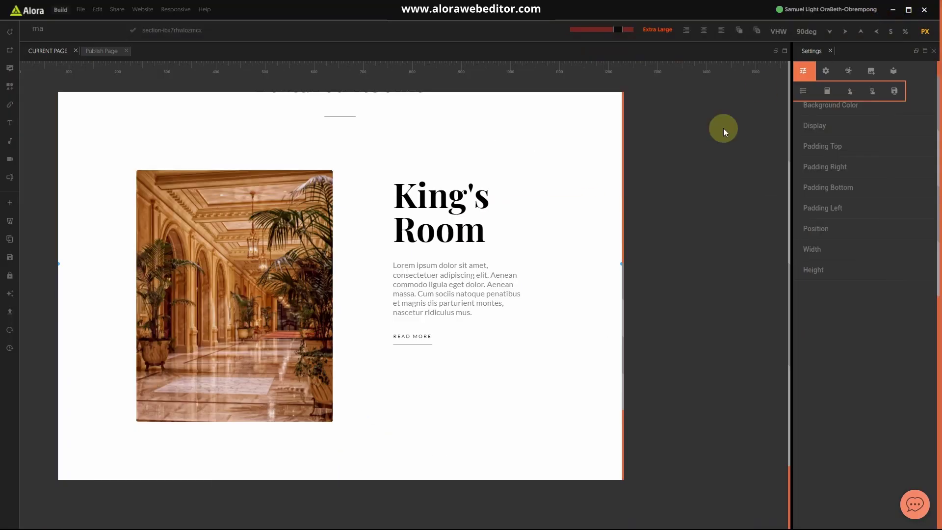
Set the King's Room block's top padding to 100.
left_click(511, 344)
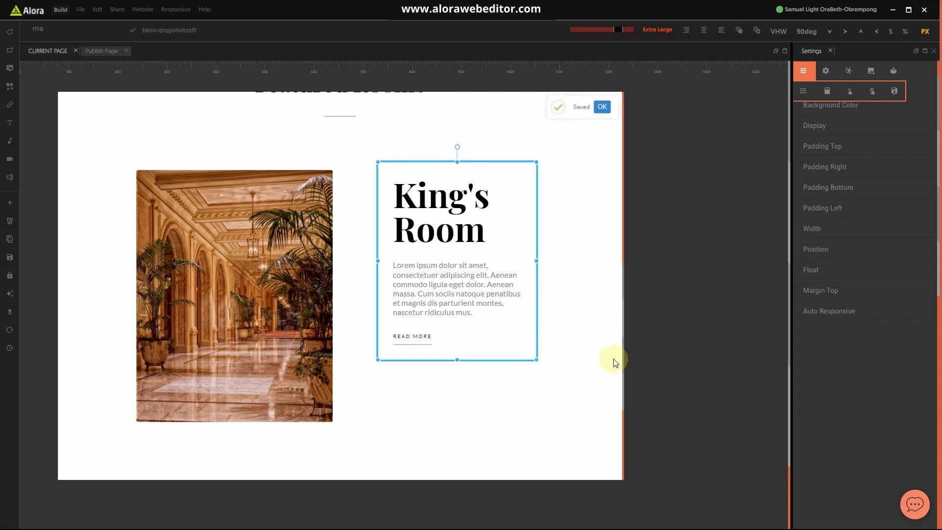
left_click(797, 145)
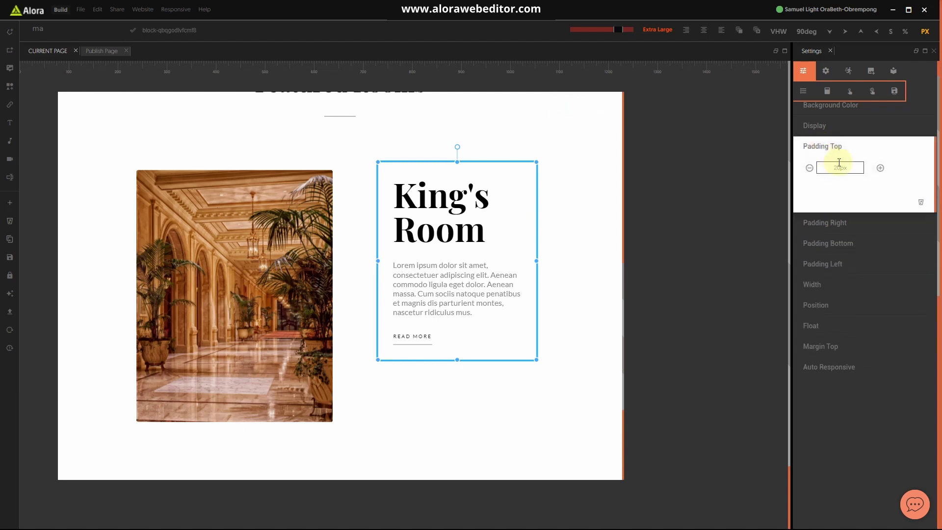
type("100")
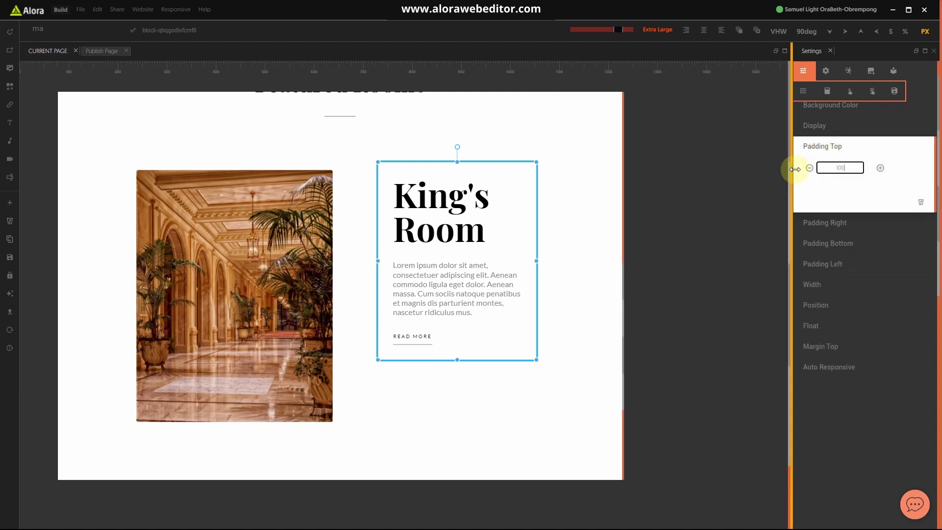
left_click(827, 147)
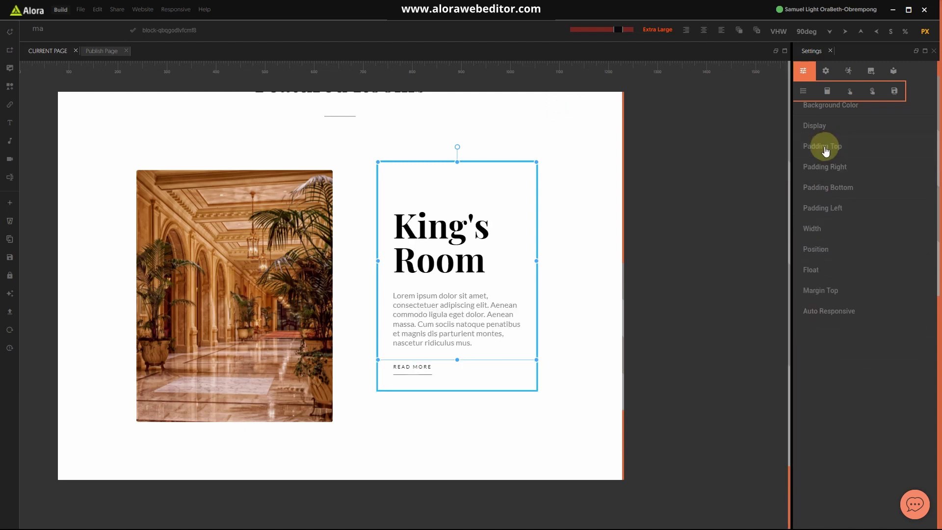
Set the King's Room block's top padding to 120.
left_click(834, 147)
left_click(859, 167)
type("120")
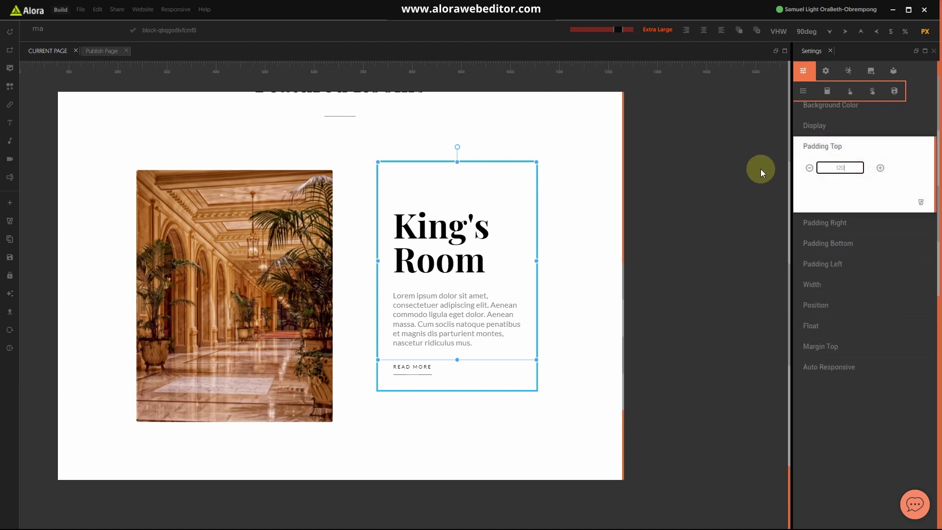
left_click(862, 168)
left_click(841, 144)
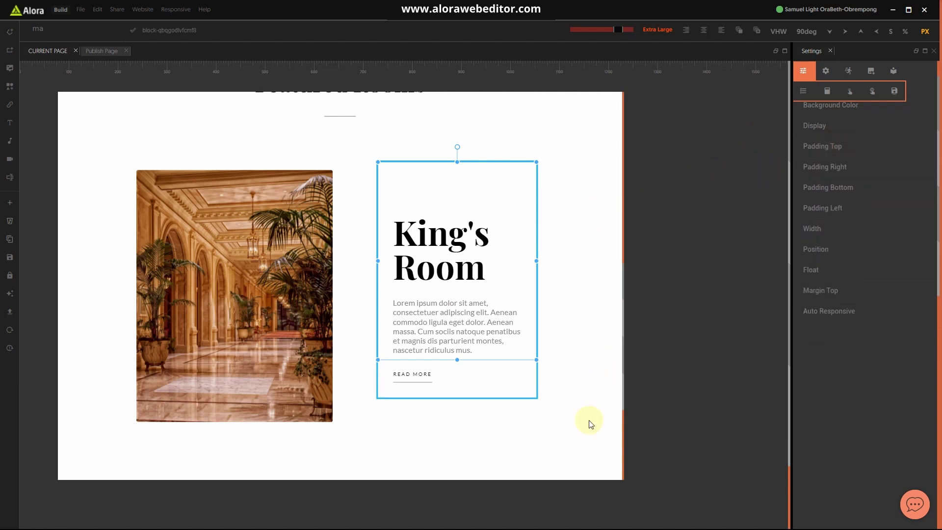
left_click(590, 422)
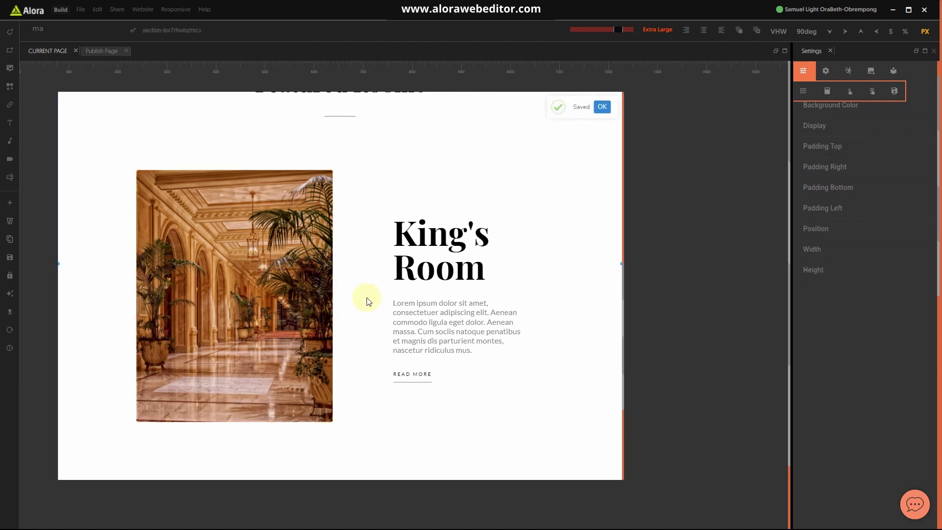
Refresh the page view and check the King's Room block's placement and top padding setting.
left_click(10, 329)
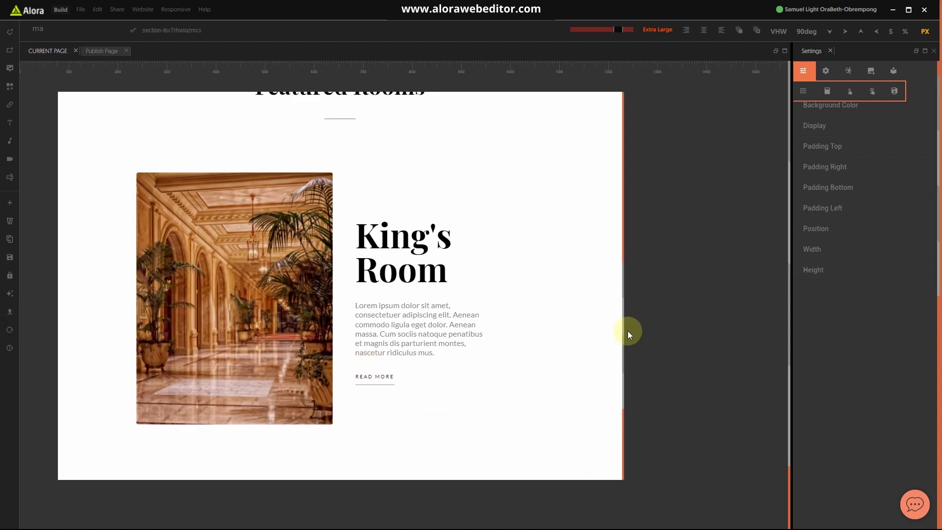
scroll(574, 375, "up", 3)
scroll(486, 341, "down", 3)
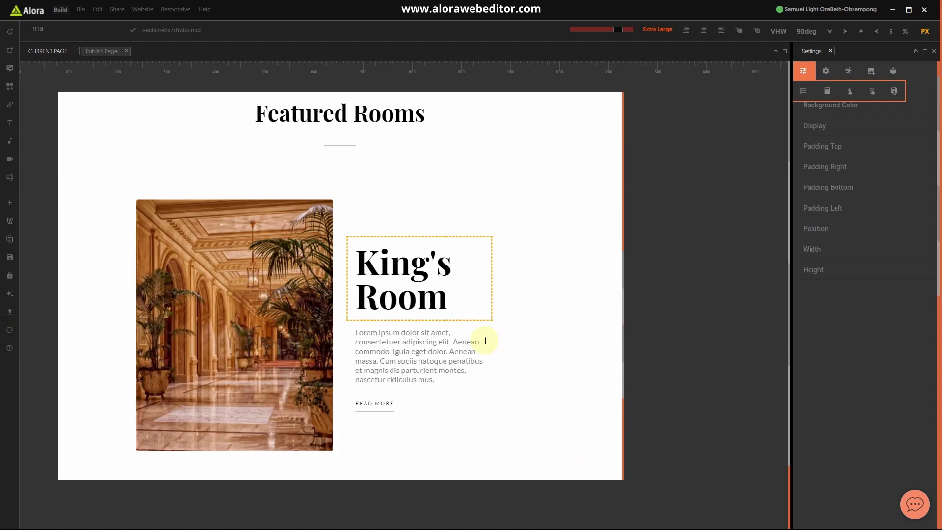
left_click(493, 291)
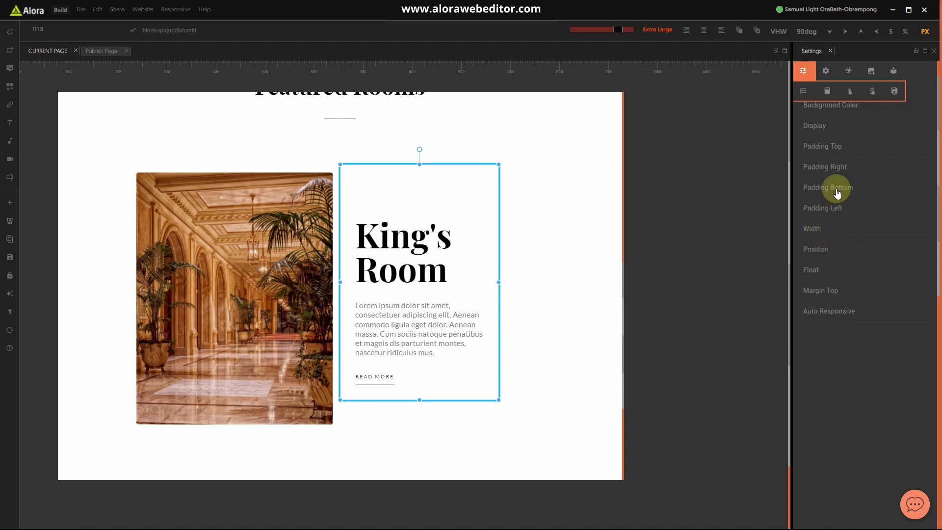
left_click(835, 146)
left_click(837, 146)
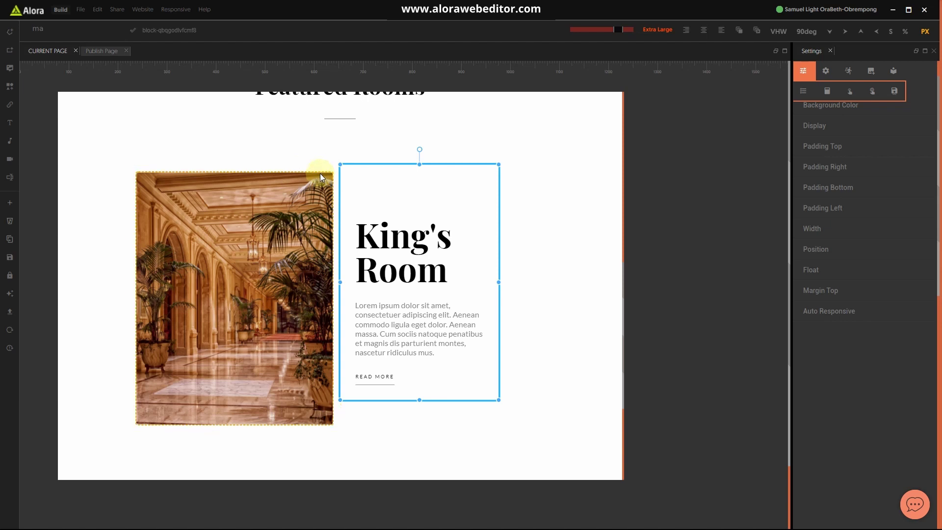
Set the top padding of the block containing the hallway image to 0.
left_click(268, 168)
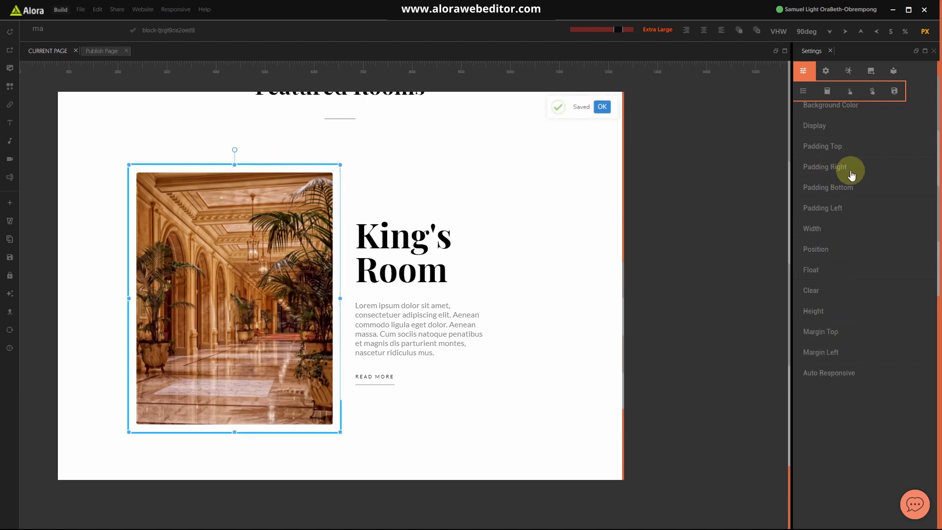
left_click(834, 146)
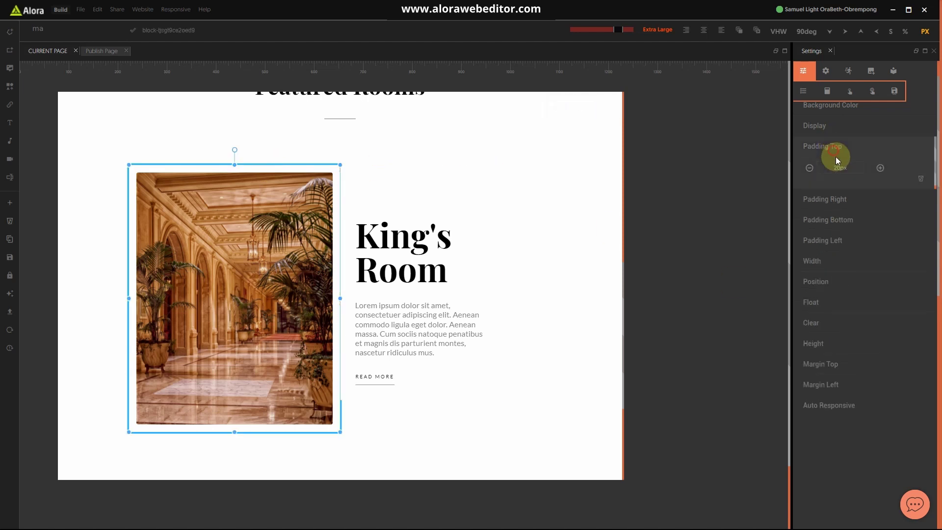
left_click_drag(816, 172, 778, 183)
type("0")
left_click(856, 147)
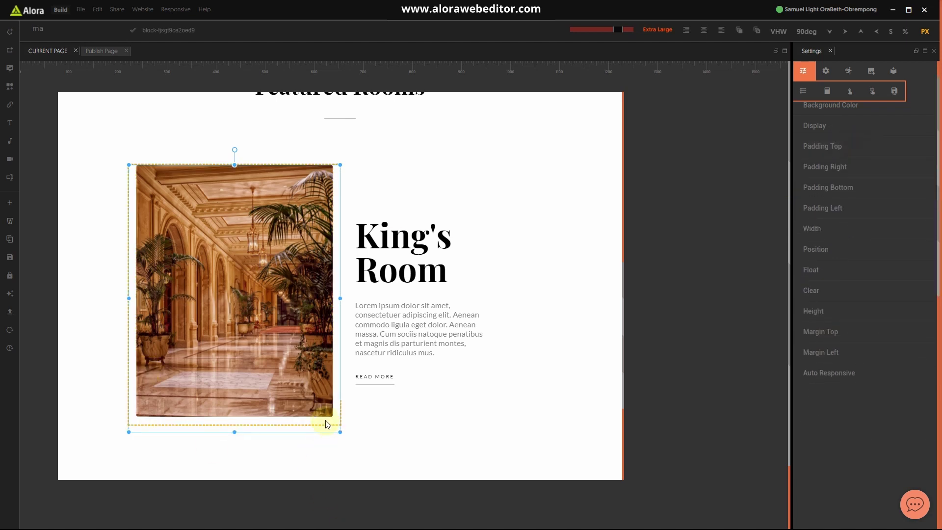
left_click(417, 428)
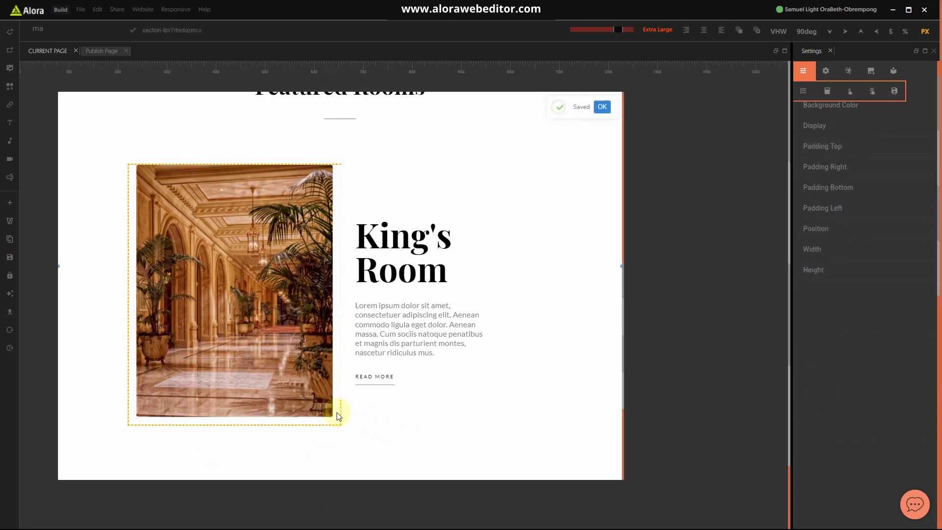
scroll(551, 391, "up", 5)
scroll(552, 397, "down", 5)
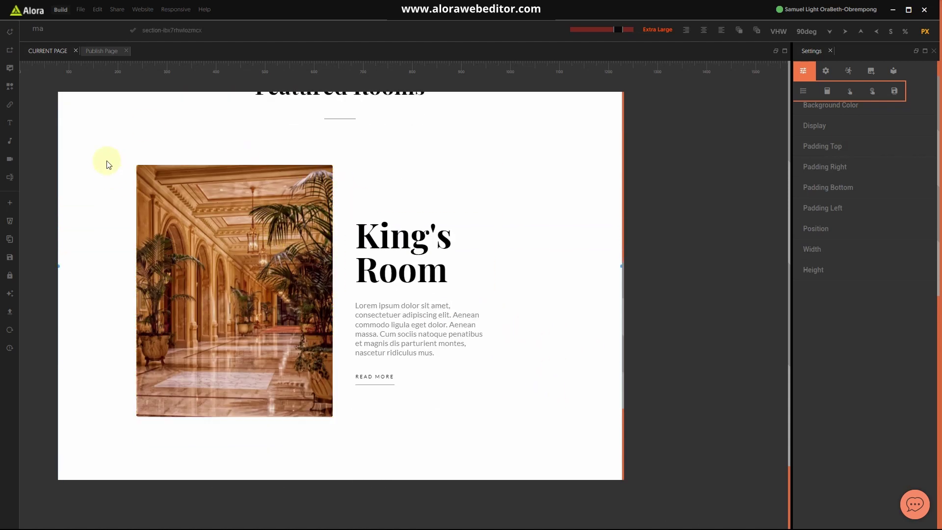
left_click(131, 183)
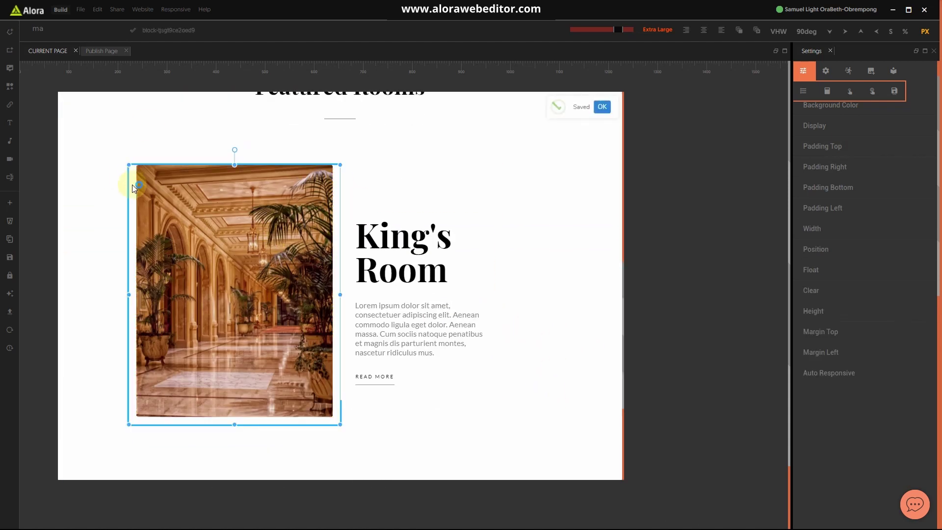
left_click(10, 34)
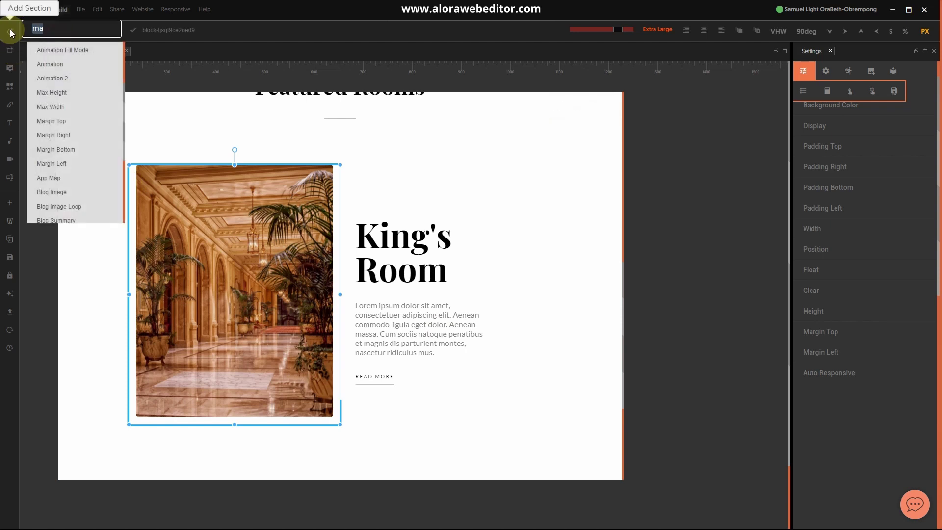
left_click(71, 37)
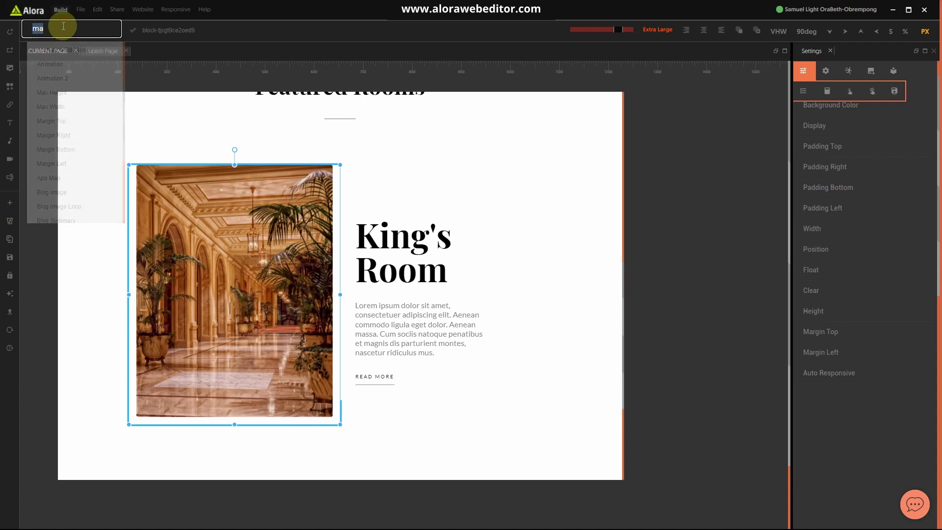
Select the hallway image, look up its Z Index setting and check it.
left_click(177, 205)
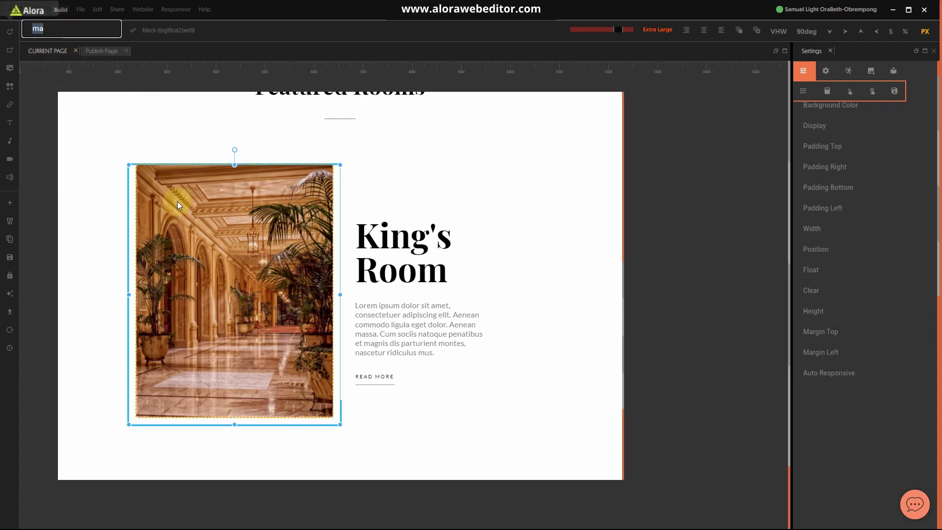
left_click(177, 203)
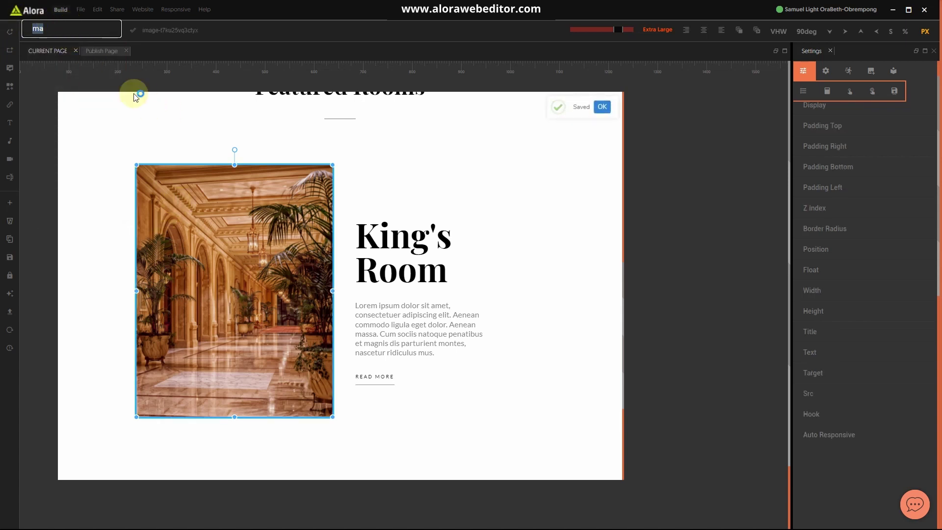
left_click(84, 34)
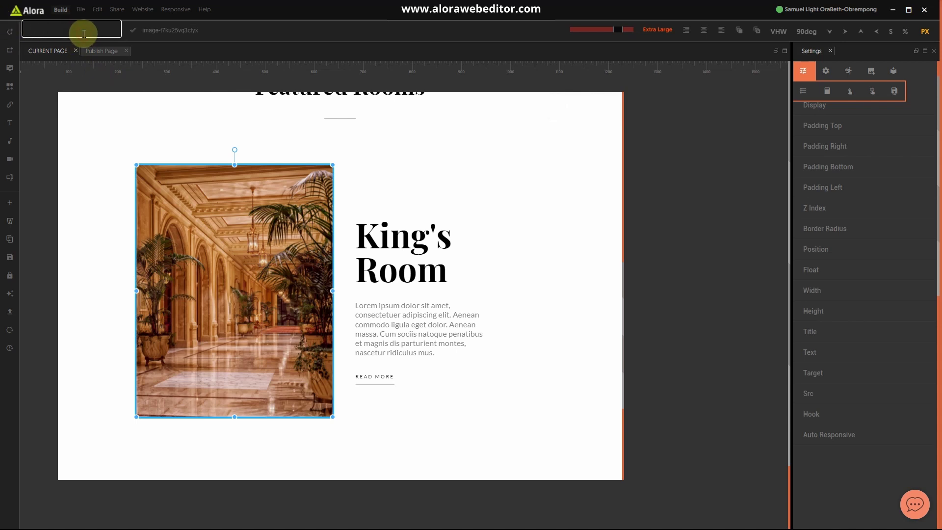
type("z")
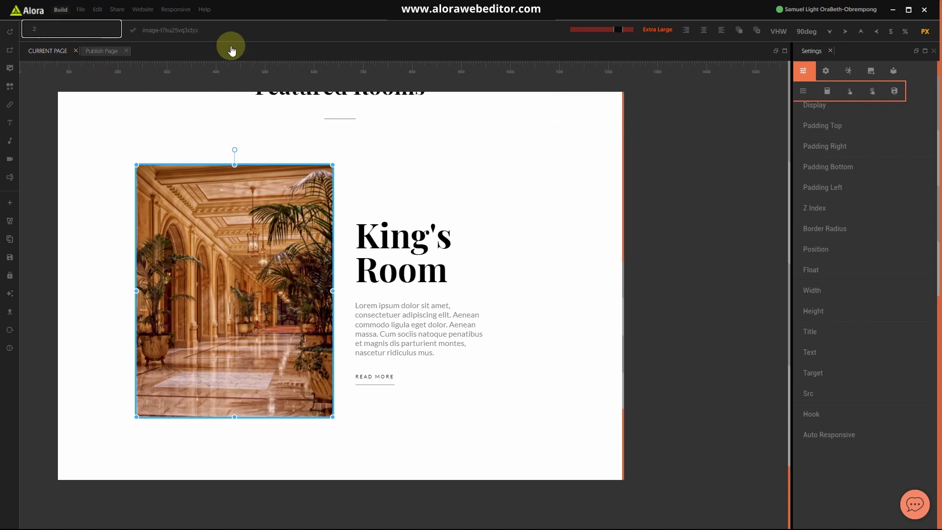
left_click(80, 29)
left_click(74, 49)
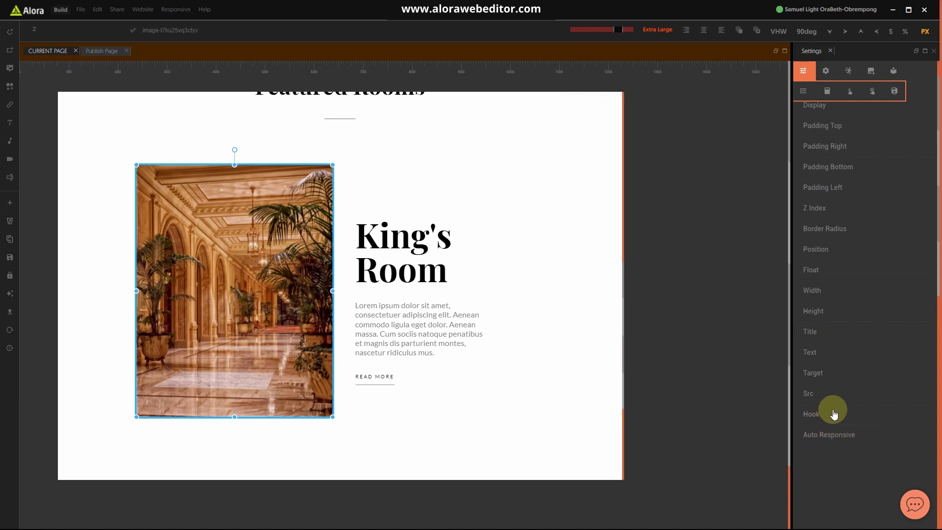
left_click(822, 246)
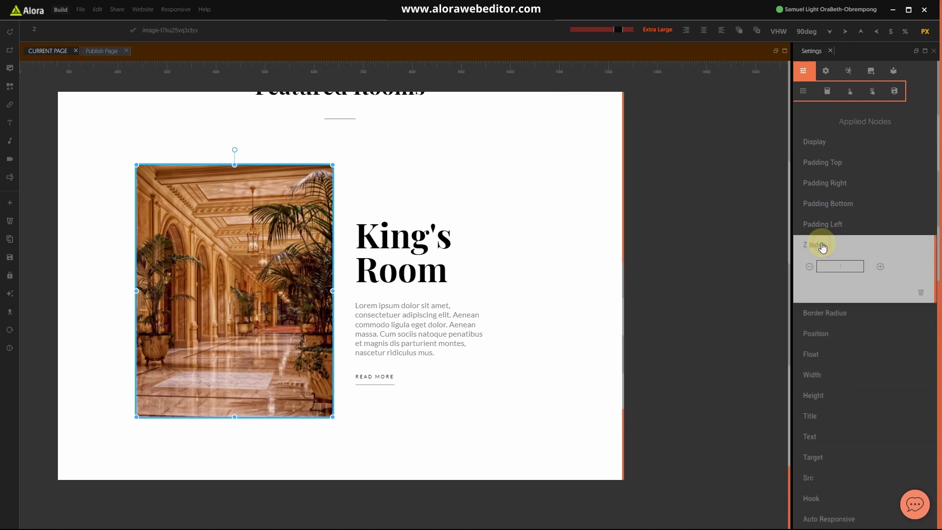
left_click(823, 247)
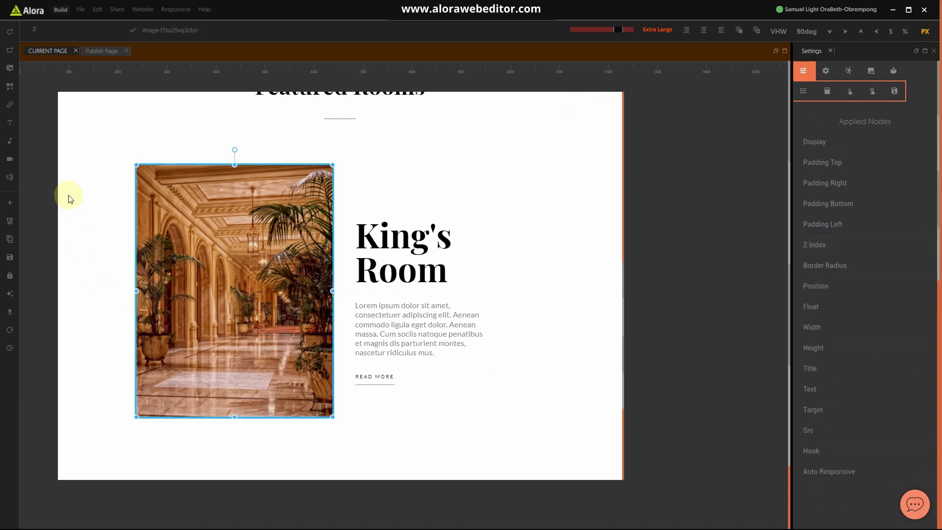
Add a new image inside the block that holds the hallway image and select it.
left_click(131, 198)
left_click(10, 71)
left_click(263, 444)
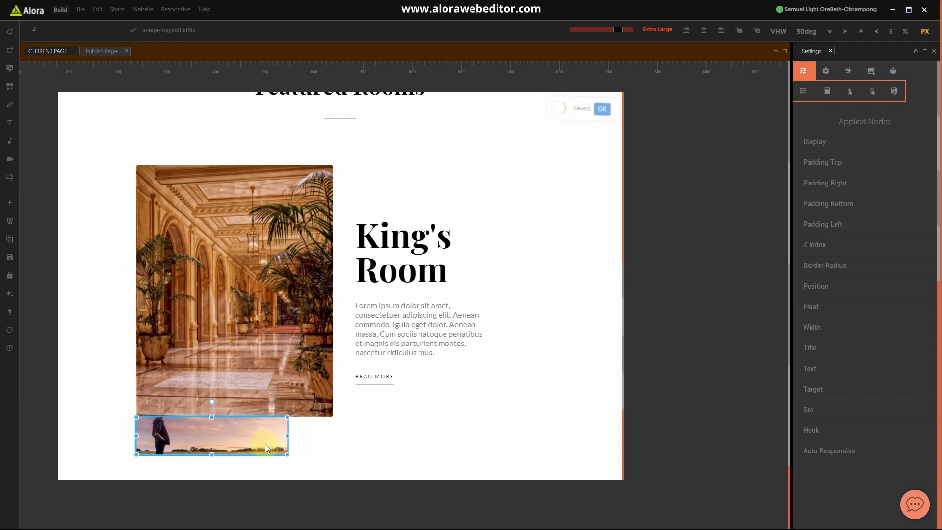
Look up the Z Index setting of the new image below the hallway image and check it.
left_click(79, 29)
left_click(67, 59)
left_click(820, 243)
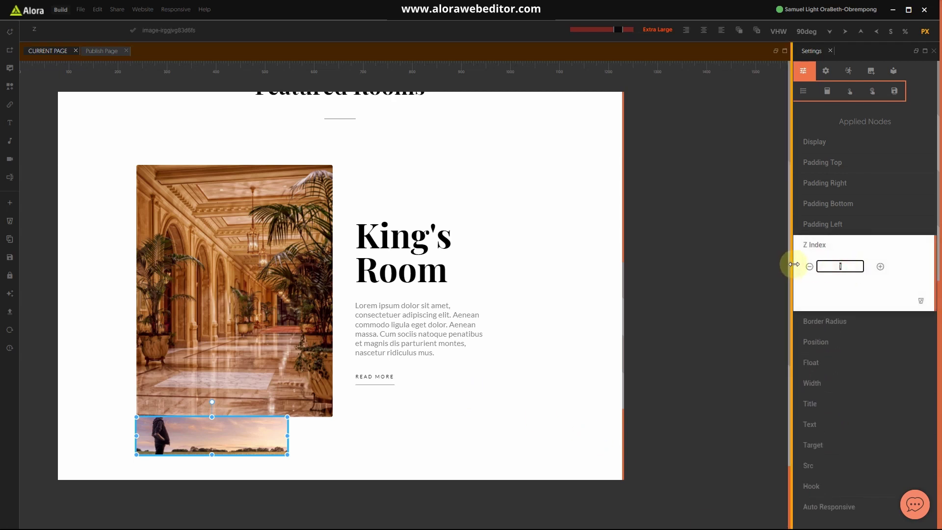
left_click(832, 246)
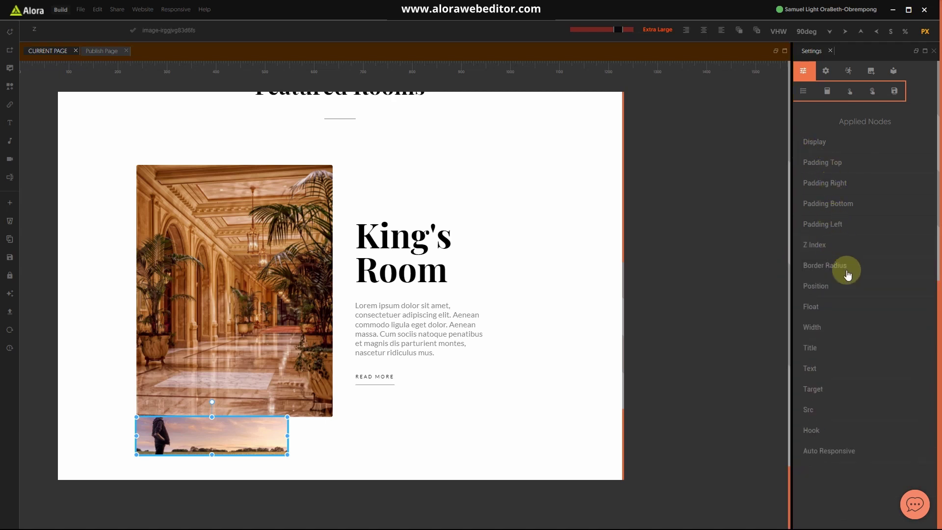
Change the new image's Position setting to absolute.
left_click(816, 285)
left_click(833, 309)
left_click(839, 322)
left_click(837, 306)
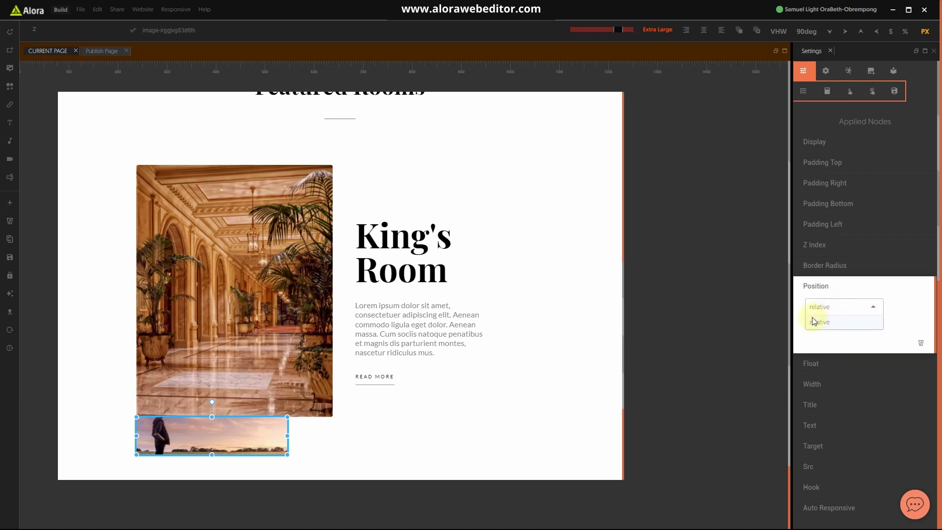
key("BackSpace")
key("BackSpace")
key("BackSpace")
key("BackSpace")
key("BackSpace")
key("BackSpace")
key("BackSpace")
key("BackSpace")
type("abp")
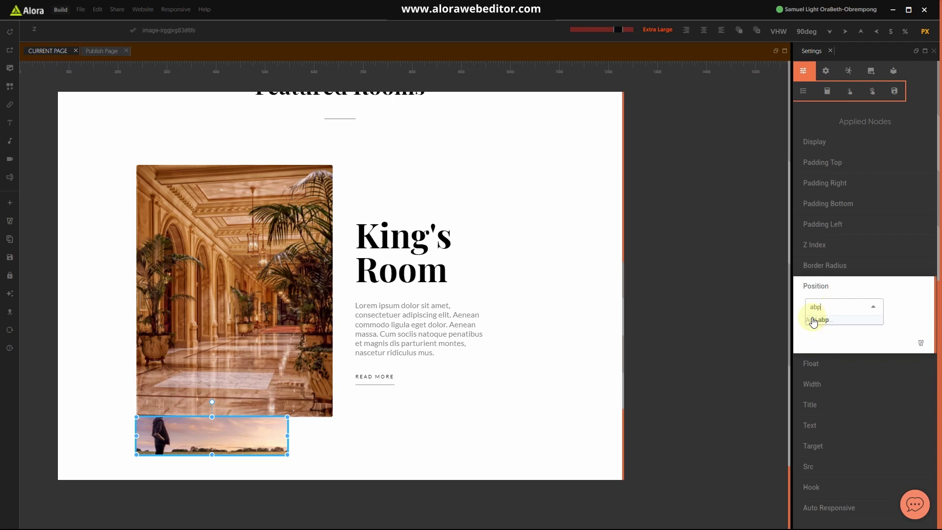
key("BackSpace")
key("BackSpace")
type("bo")
key("BackSpace")
left_click(824, 331)
left_click(833, 289)
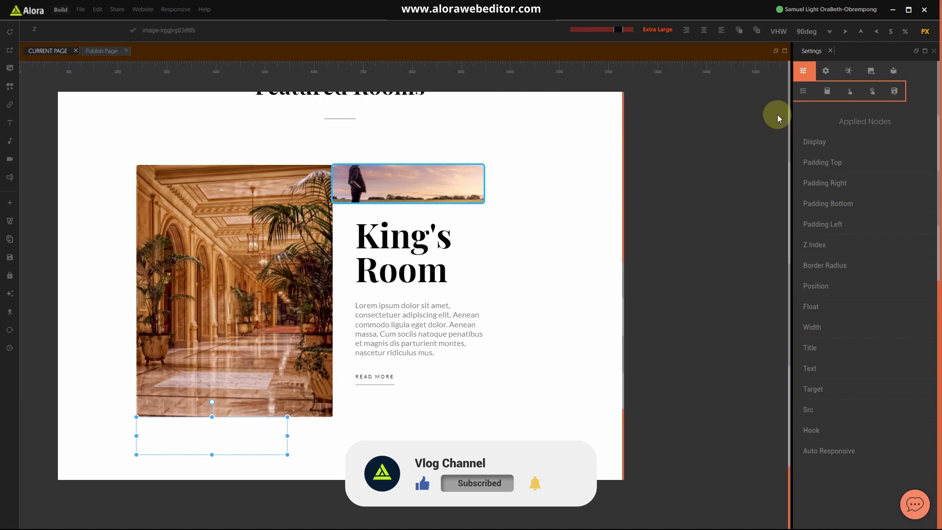
Move the new image so it overlaps the upper-left corner of the hallway image.
left_click(426, 184)
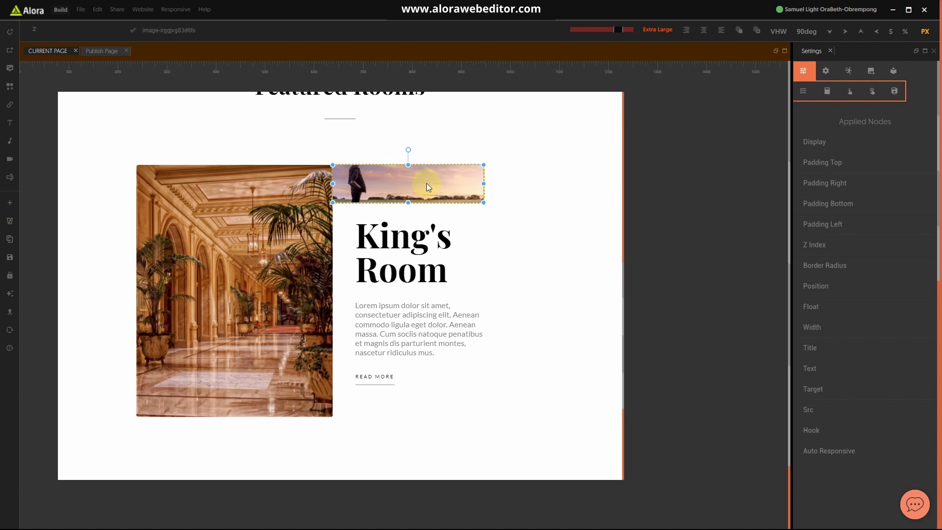
left_click_drag(426, 183, 175, 177)
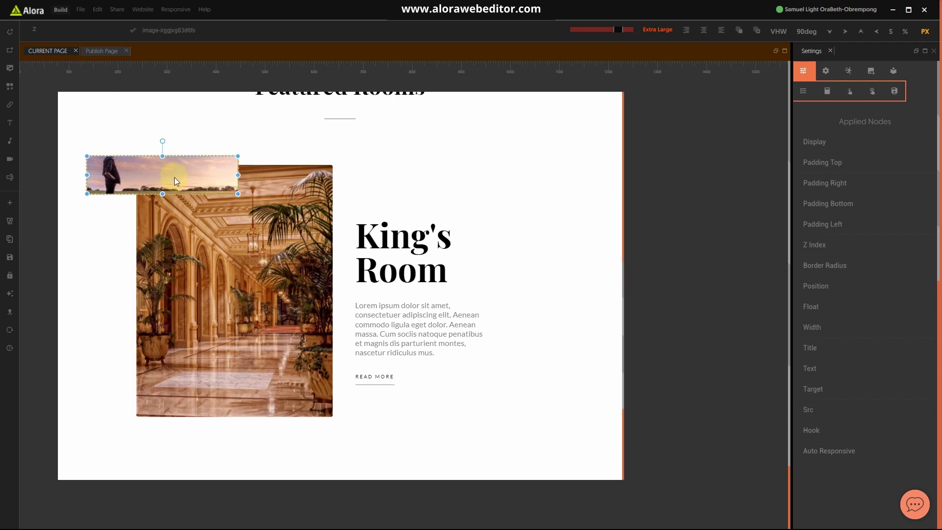
left_click(328, 300)
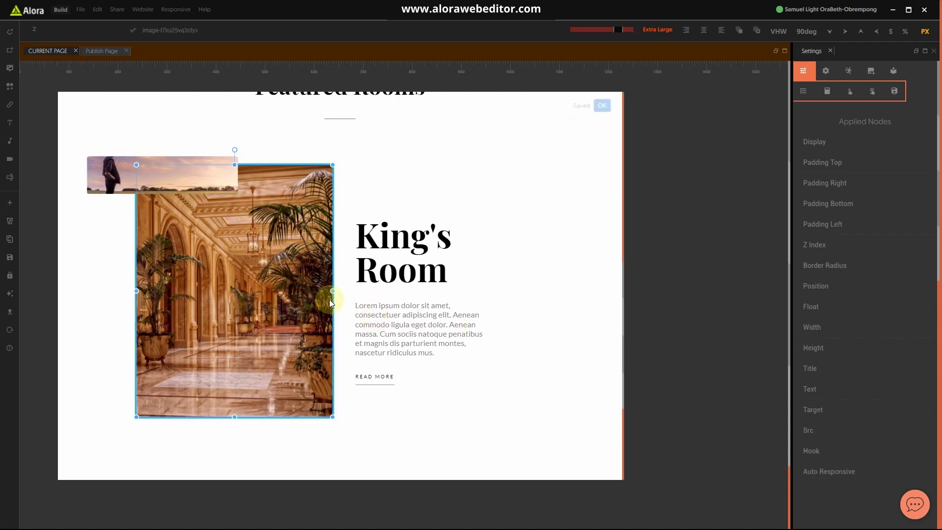
Check the Top and Left settings of the image overlapping the hallway picture.
left_click(187, 172)
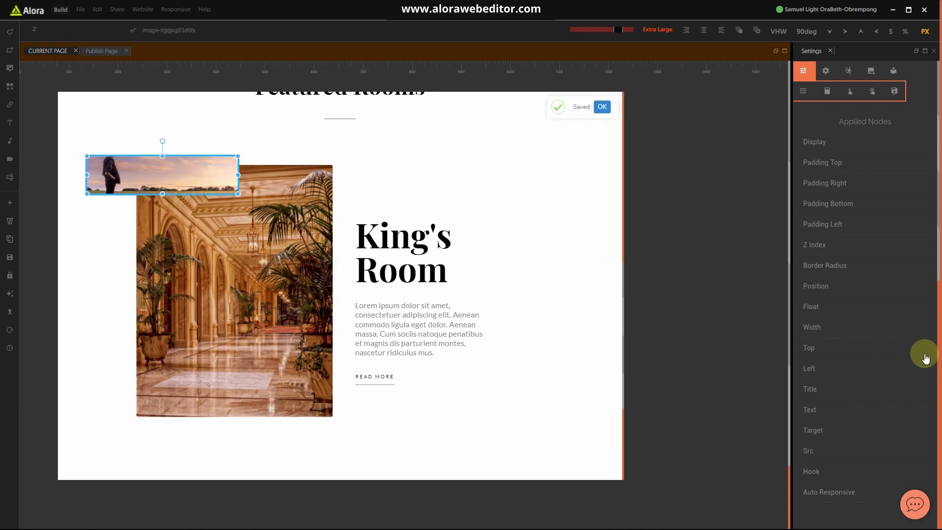
left_click(825, 349)
left_click(825, 349)
left_click(826, 377)
left_click(824, 376)
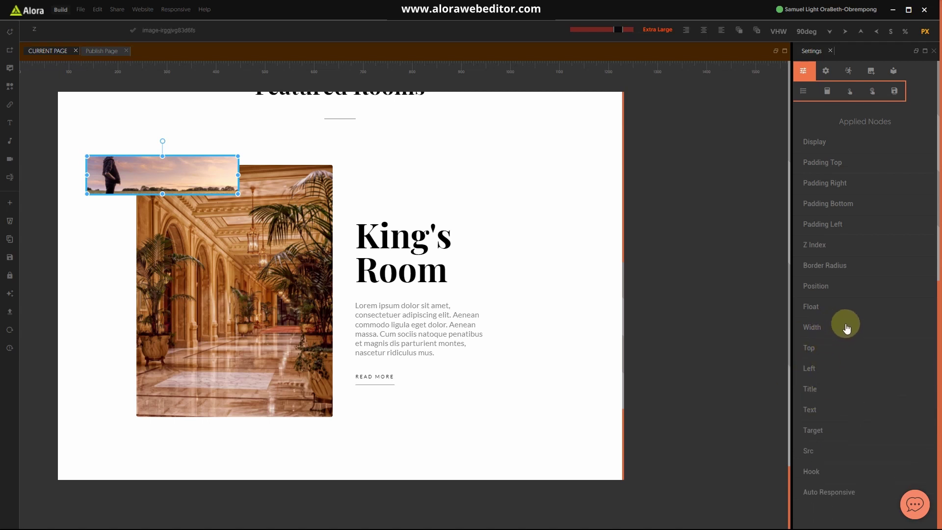
Replace the overlapping image's picture with the plaid-bedspread bedroom photo from the current assets, after trying the corridor photo.
left_click(871, 71)
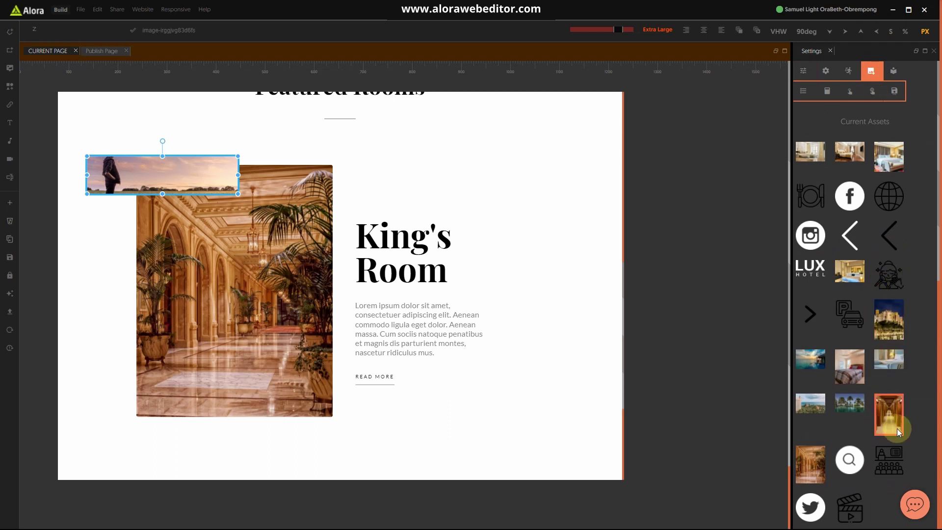
left_click(892, 419)
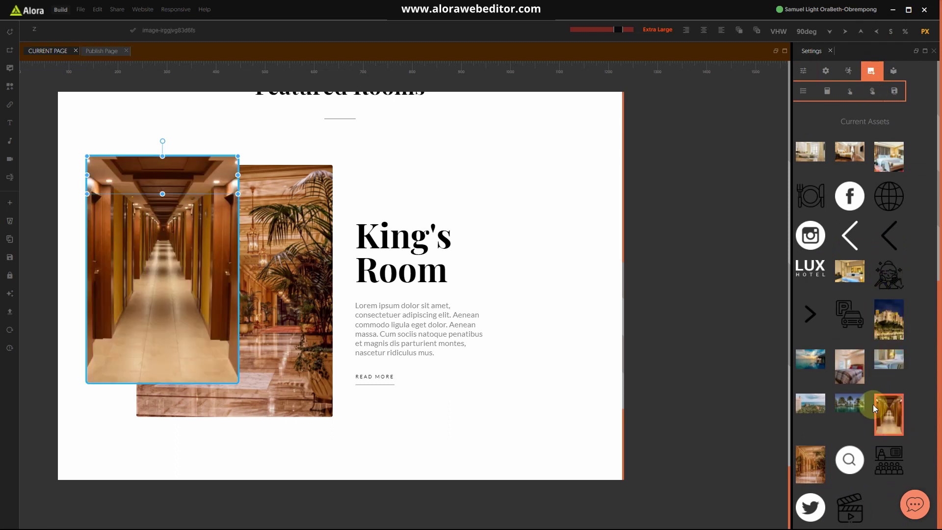
left_click(853, 369)
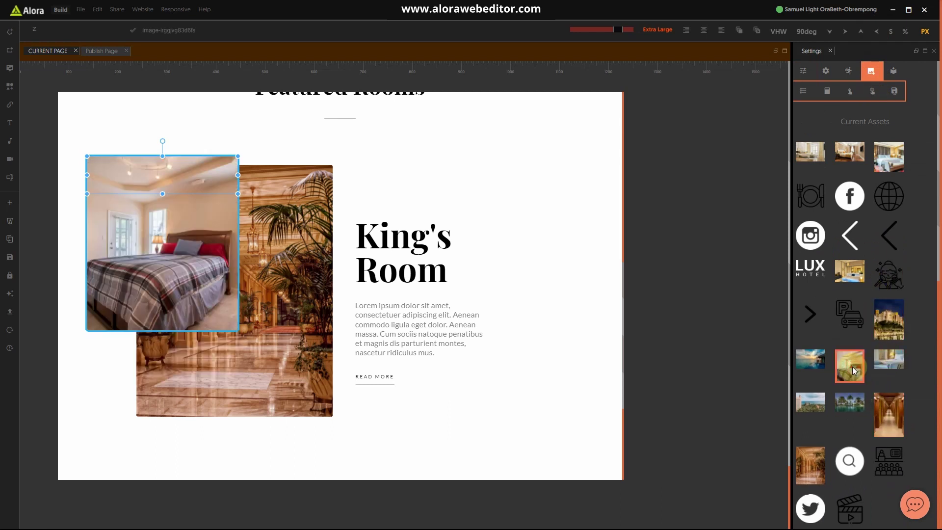
left_click(568, 362)
Enlarge the bedroom image and shift it slightly up and left over the hallway image's upper-left corner.
left_click(143, 249)
left_click_drag(238, 330, 261, 356)
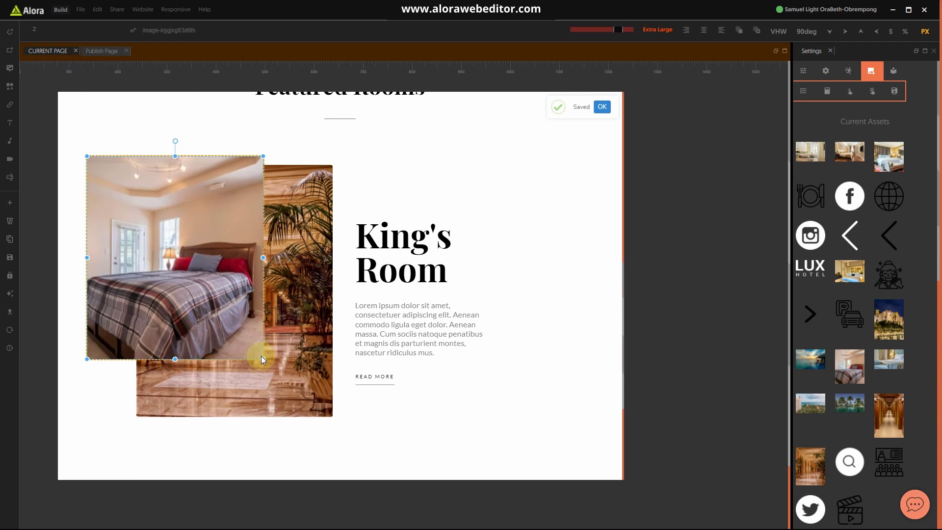
left_click_drag(209, 306, 197, 282)
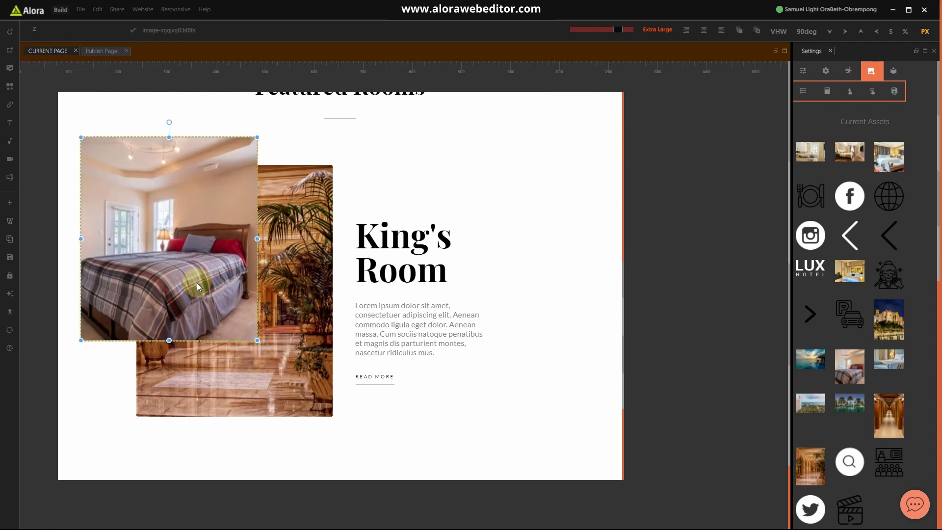
left_click(565, 321)
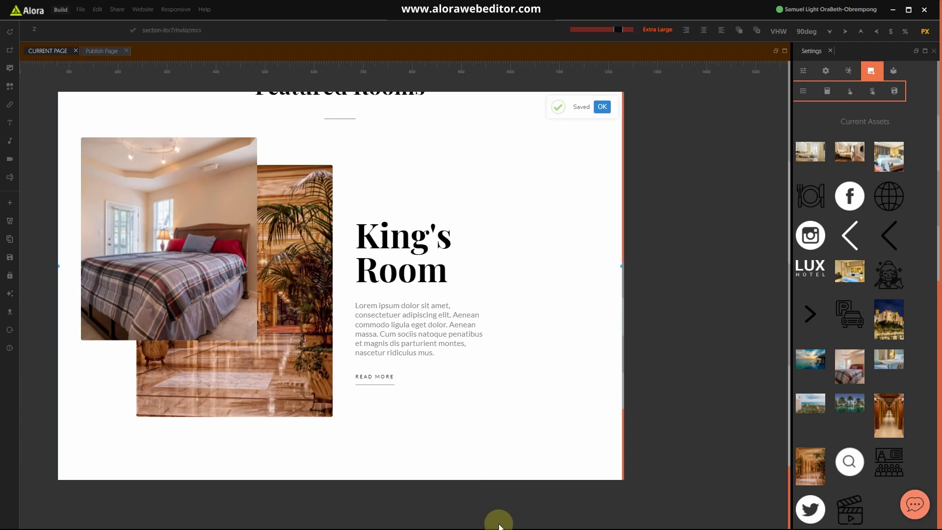
Switch to the Hotel website.jpg reference to compare the King's Room layout, and return to Alora to review the built section.
key("super")
left_click(584, 518)
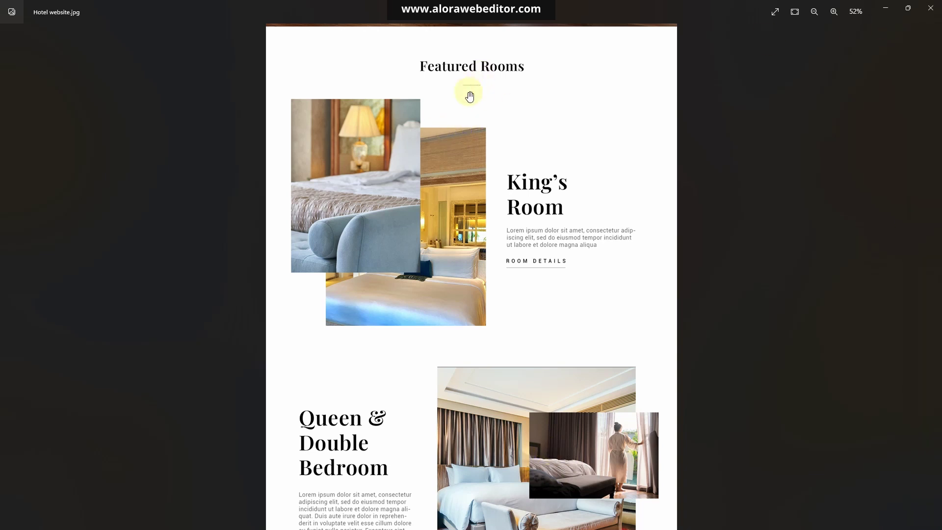
left_click(887, 10)
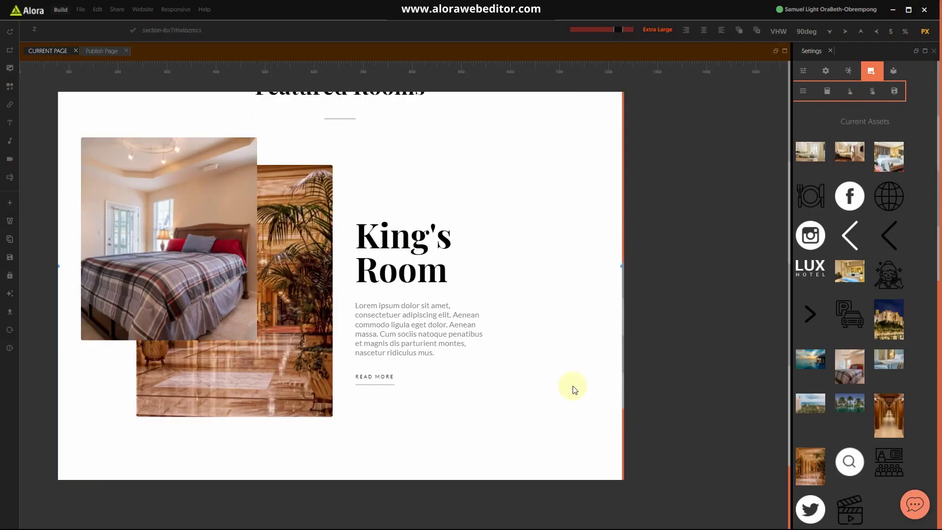
scroll(512, 404, "down", 4)
scroll(339, 314, "up", 1)
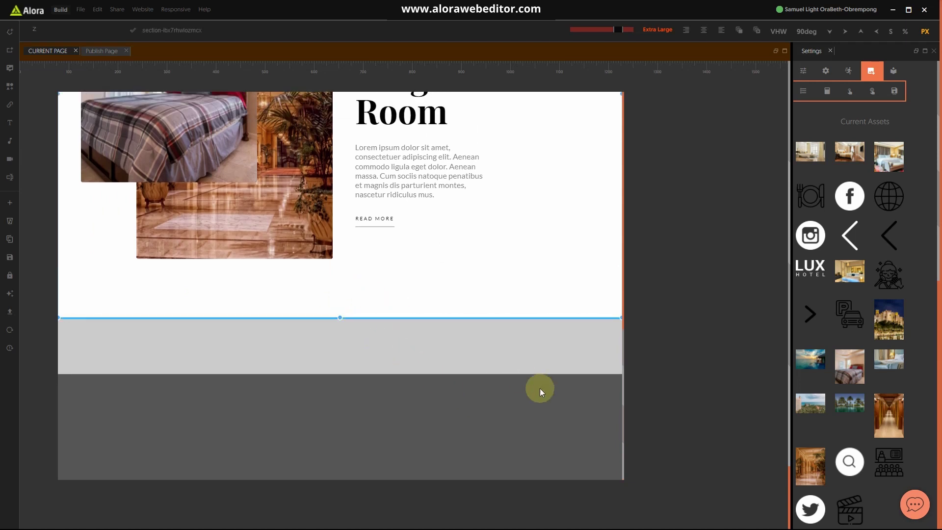
scroll(568, 357, "up", 5)
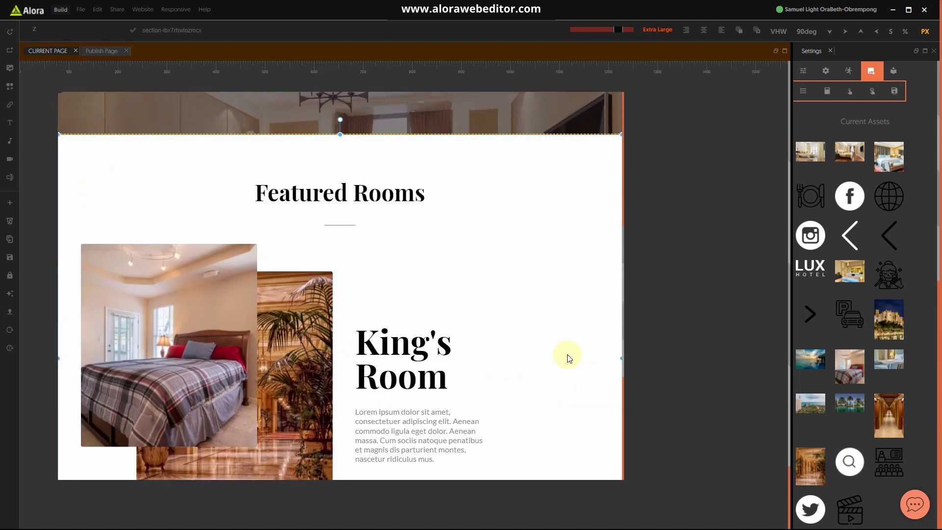
Select the block containing the hallway image and look over the Featured Rooms section.
left_click(316, 321)
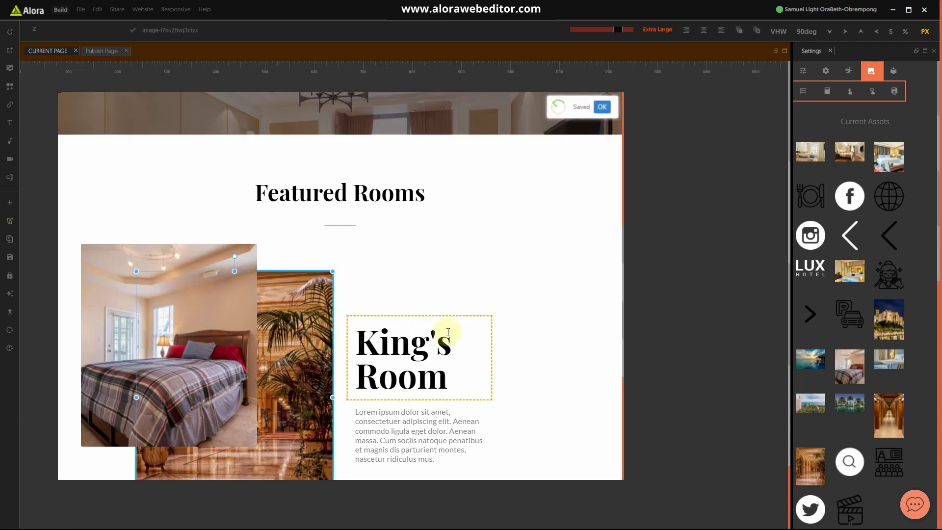
scroll(479, 330, "down", 3)
left_click_drag(342, 374, 340, 370)
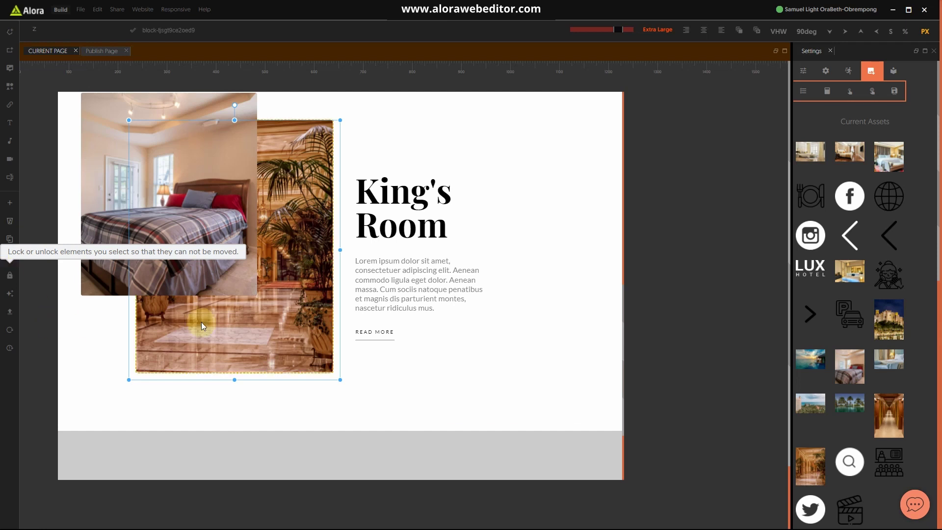
scroll(201, 322, "up", 3)
scroll(292, 339, "up", 2)
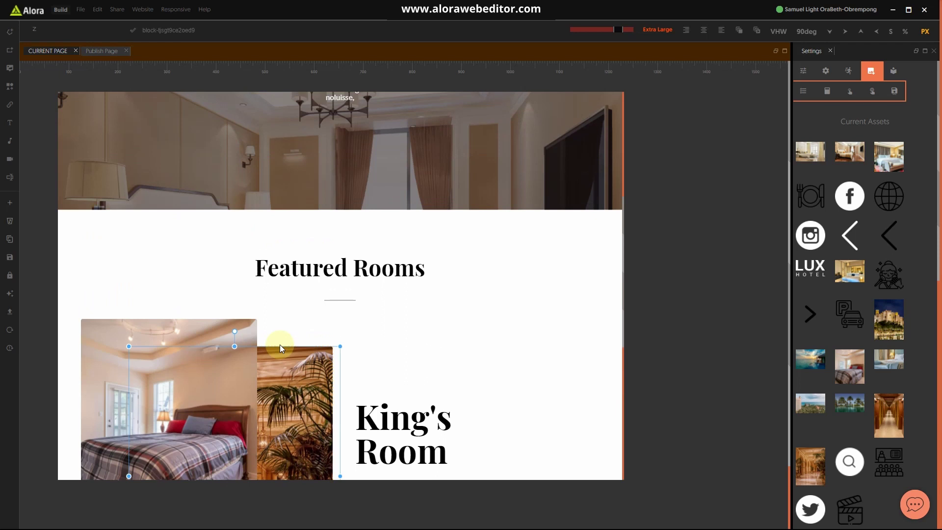
Save the selected hallway image block as a reusable element named hotel/block-image-sections.
scroll(331, 342, "up", 5)
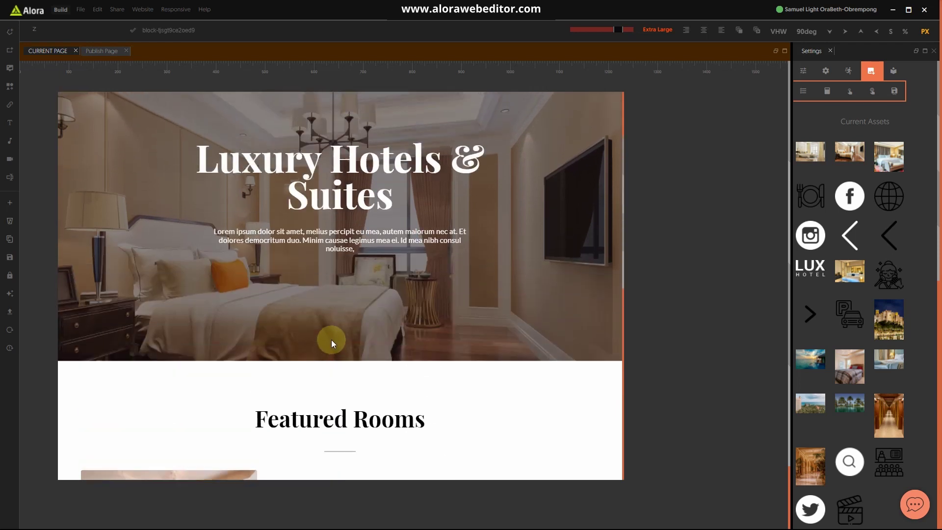
scroll(333, 334, "down", 5)
scroll(335, 337, "down", 4)
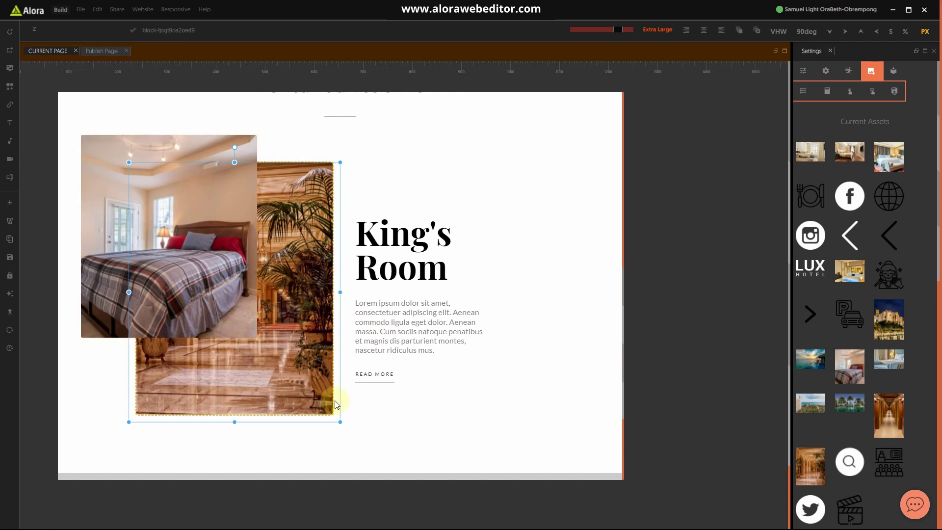
left_click(10, 258)
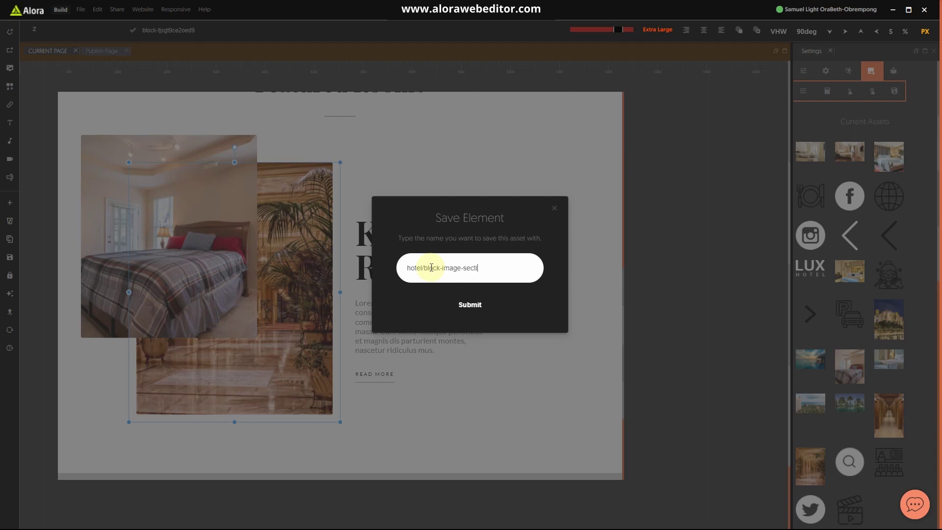
type("s")
left_click(483, 318)
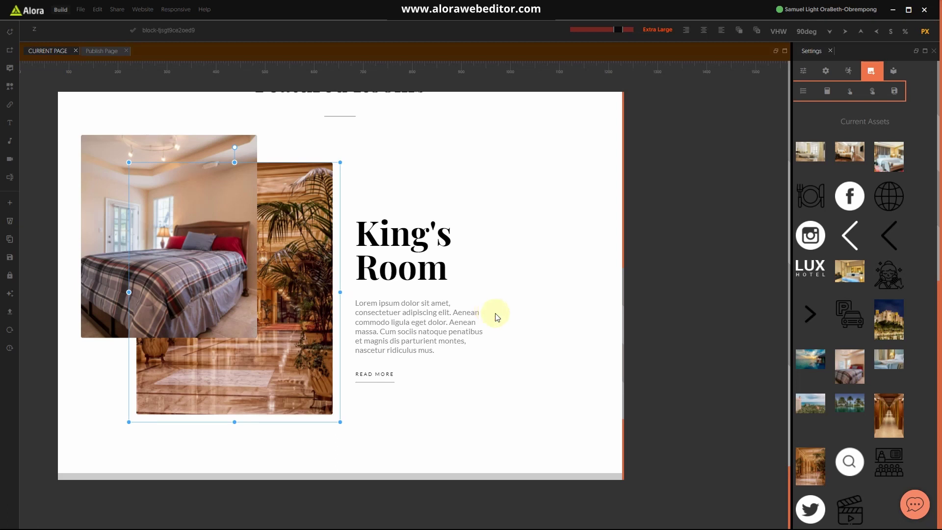
Add a new section below the King's Room section and set the bedroom image's position to absolute.
scroll(521, 347, "down", 3)
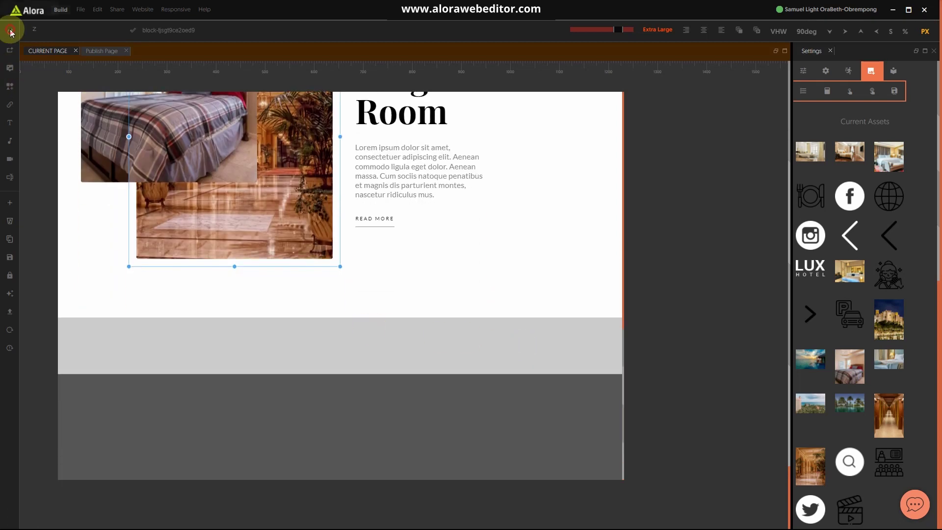
left_click(11, 31)
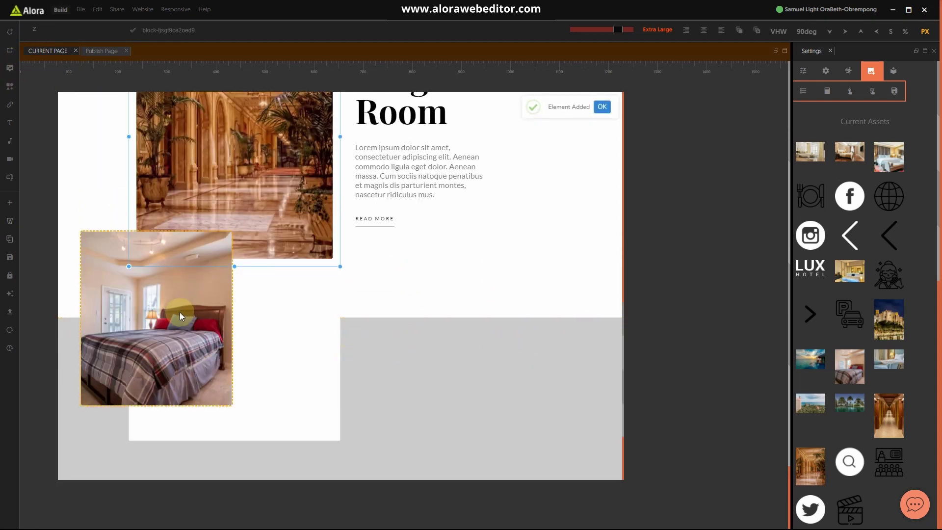
left_click(181, 311)
left_click(805, 70)
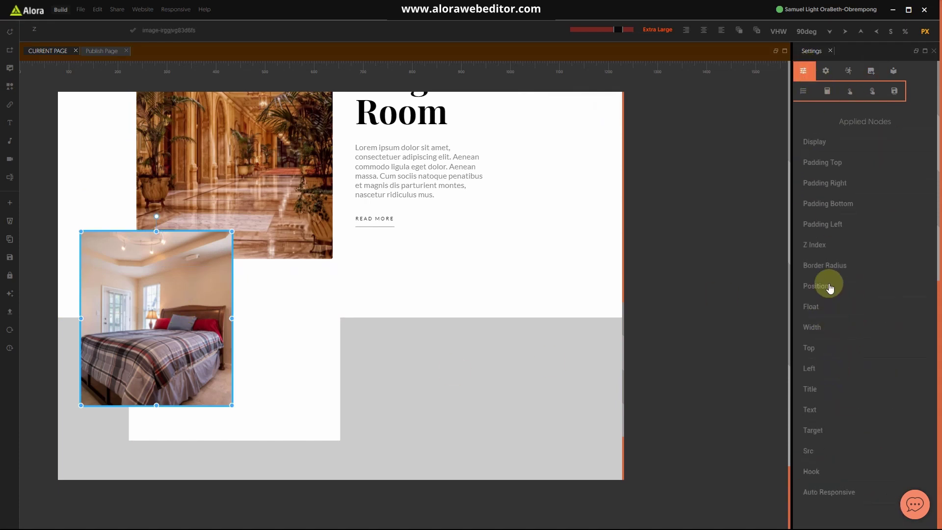
left_click(829, 286)
left_click(834, 308)
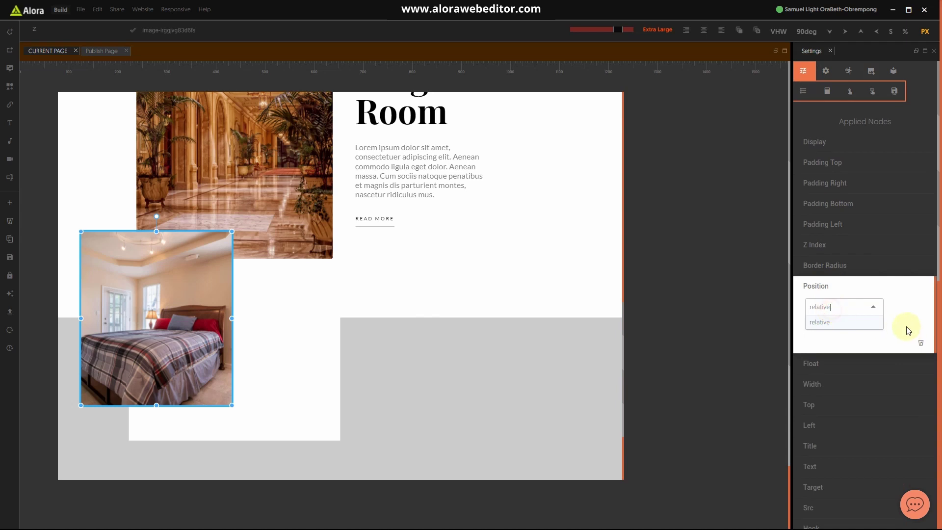
key("ctrl+a")
key("BackSpace")
type("ab")
left_click(834, 326)
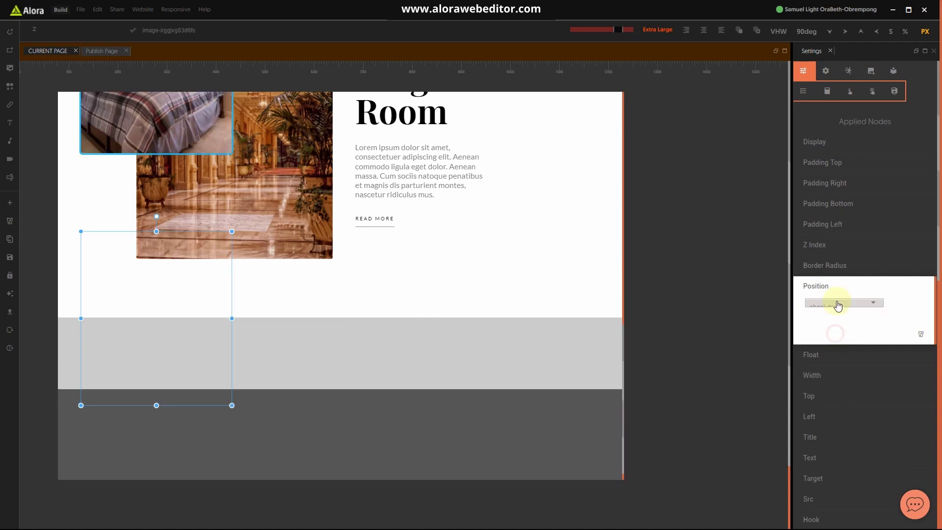
left_click(837, 288)
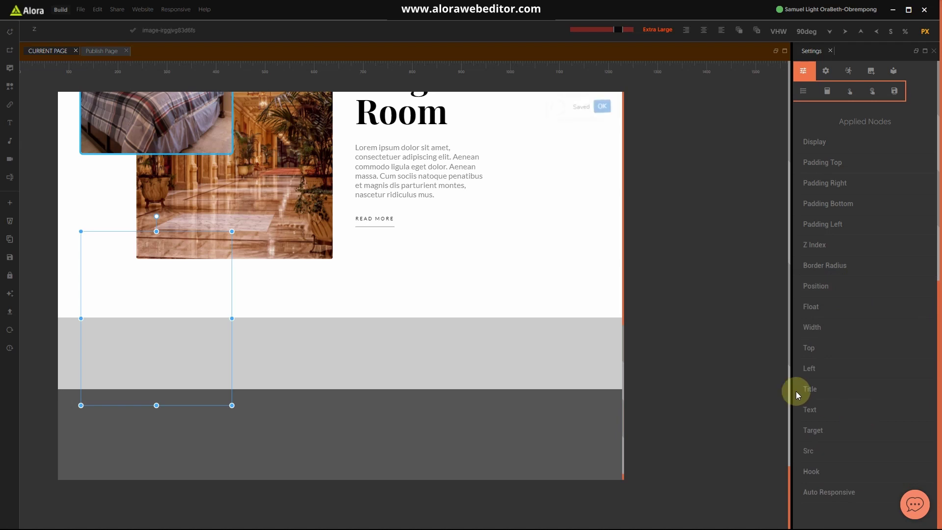
Stretch the thin new section below the King's Room section downward to make it taller.
left_click(531, 258)
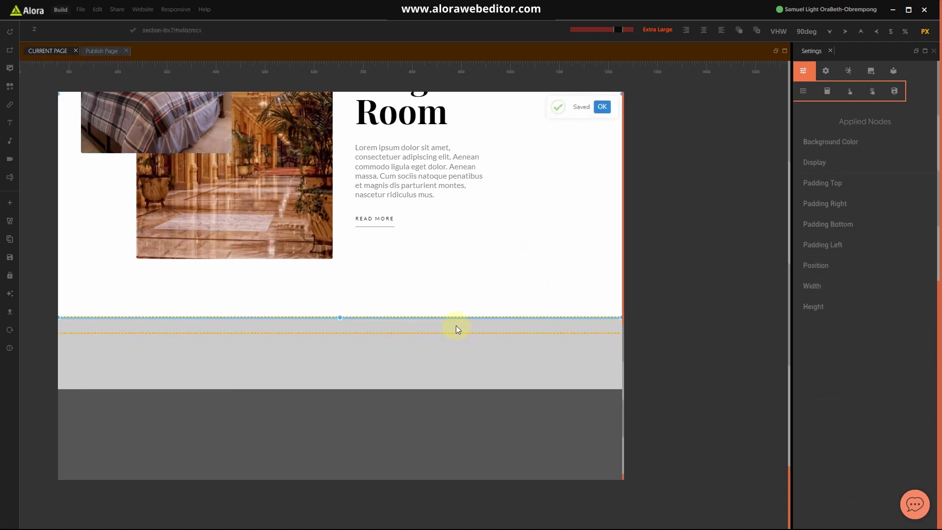
left_click(455, 325)
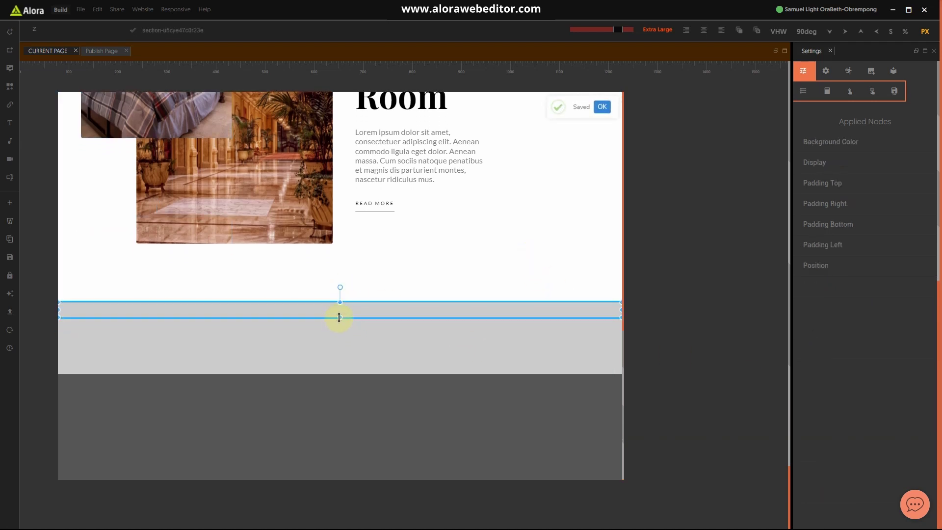
left_click_drag(338, 318, 343, 425)
left_click(398, 280)
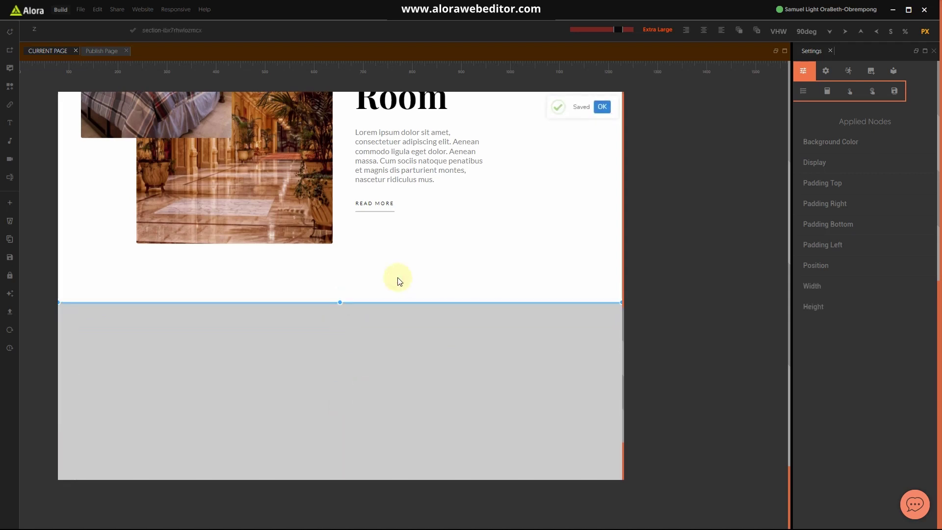
Add a white background color to the new empty section.
left_click(435, 338)
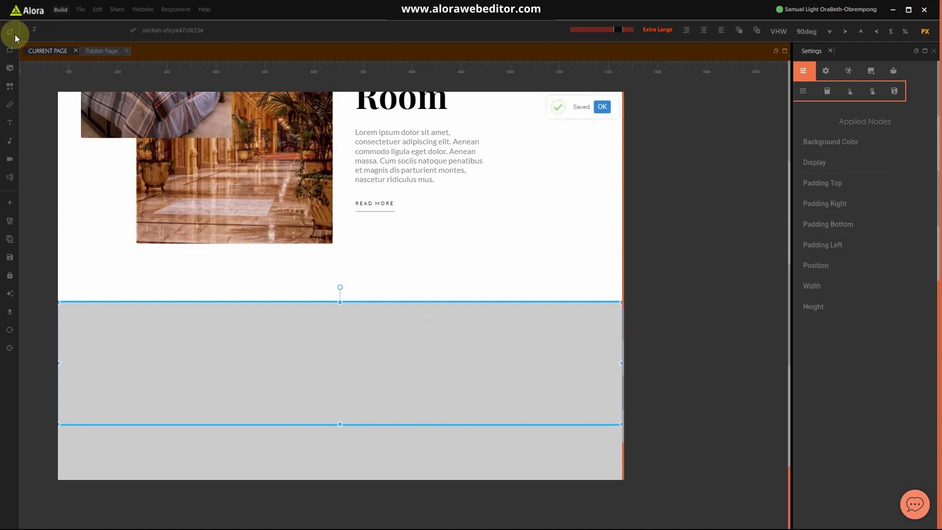
left_click(43, 30)
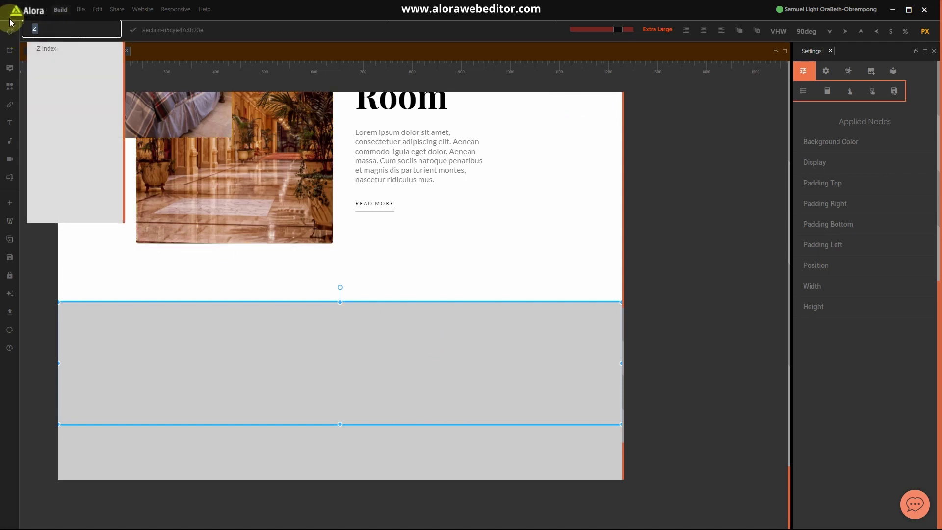
type("bac")
left_click(92, 65)
scroll(373, 317, "down", 2)
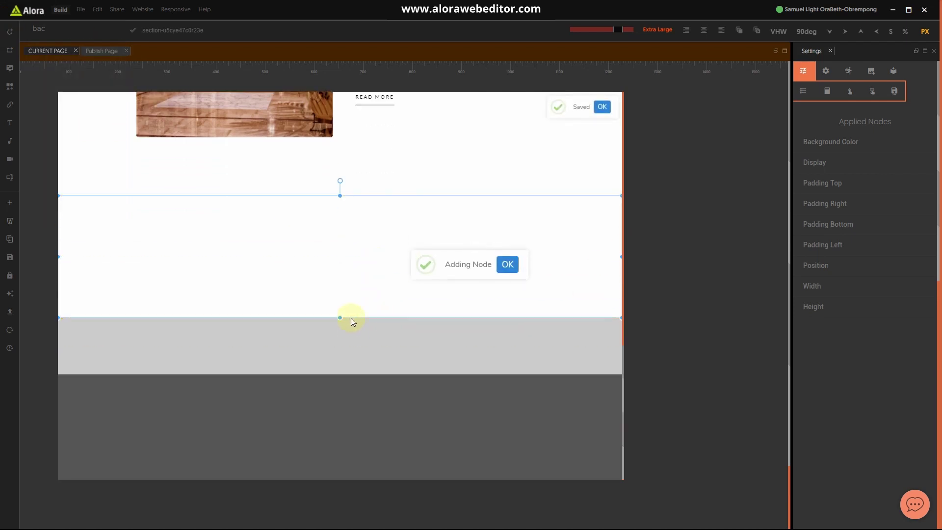
Extend the white section's bottom edge further down in two stages to make room for content.
left_click_drag(340, 315, 345, 412)
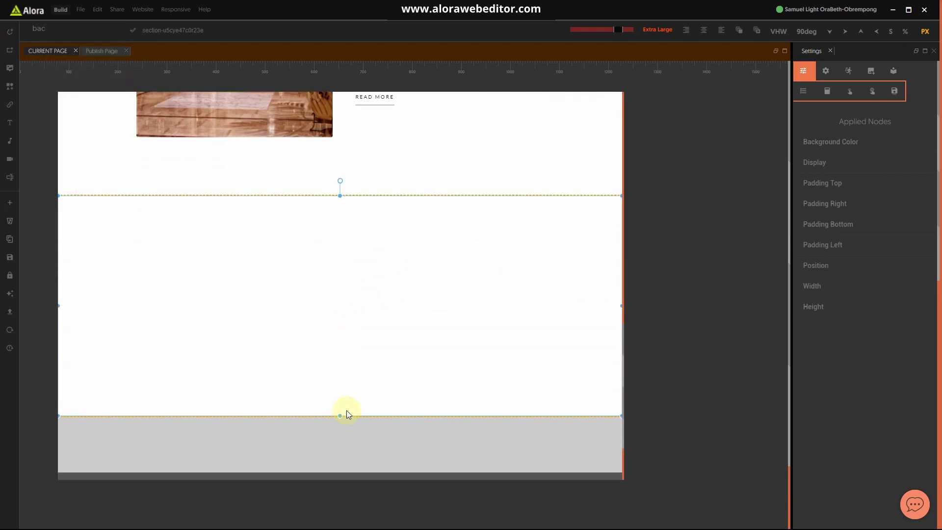
scroll(415, 314, "down", 1)
scroll(414, 315, "down", 1)
left_click_drag(341, 316, 337, 382)
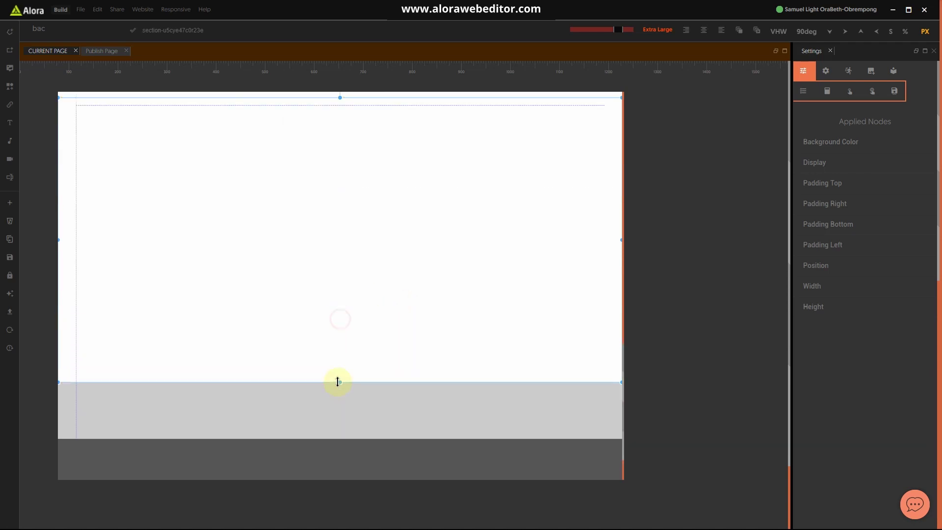
scroll(446, 290, "up", 3)
scroll(446, 240, "down", 4)
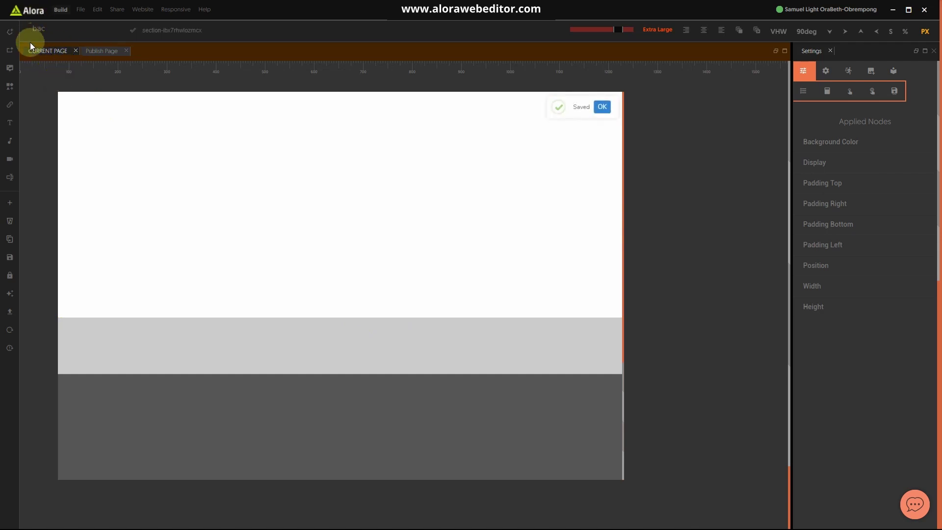
Add another section below the white one, and insert a block into the white section.
left_click(10, 34)
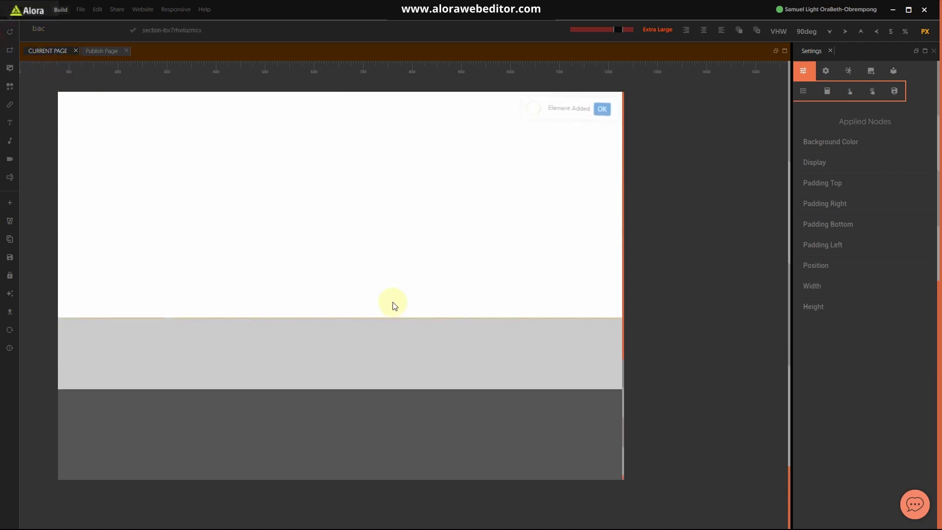
left_click(391, 328)
left_click(492, 324)
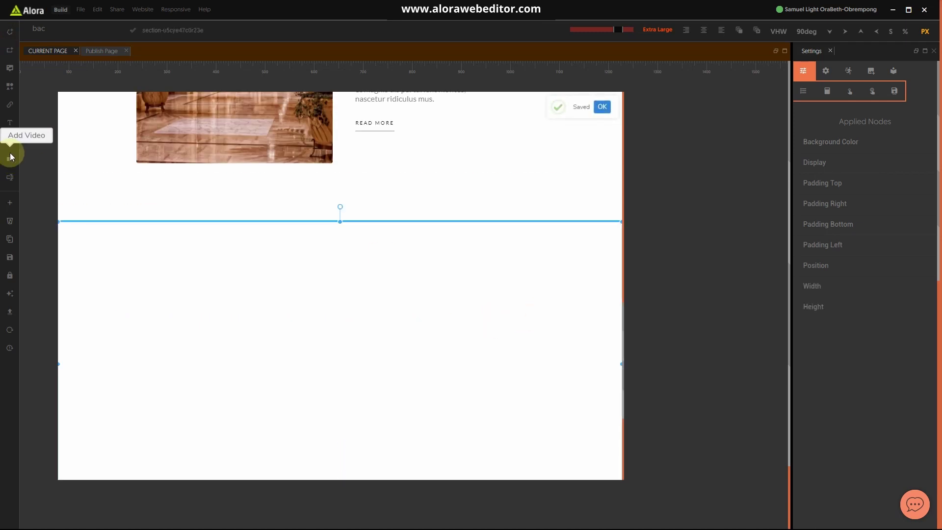
left_click(10, 49)
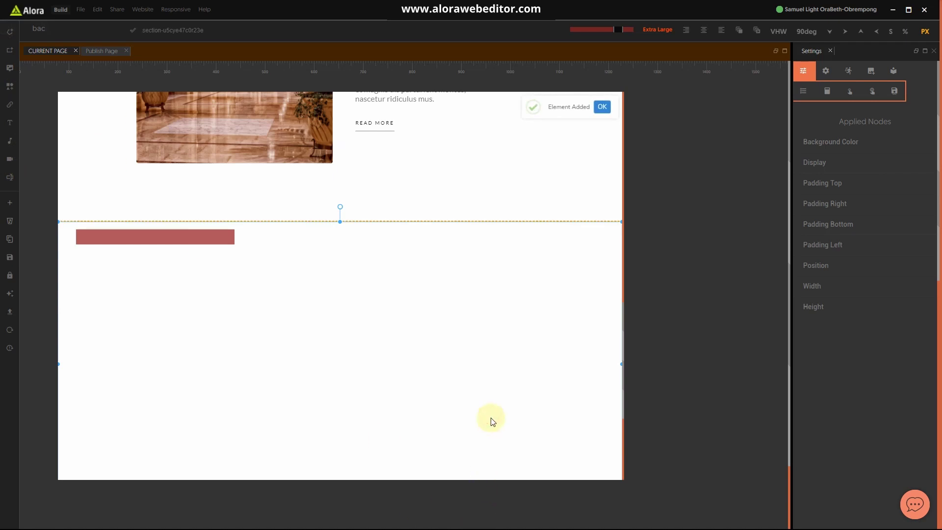
Set the white section's top padding to 80.
left_click(832, 184)
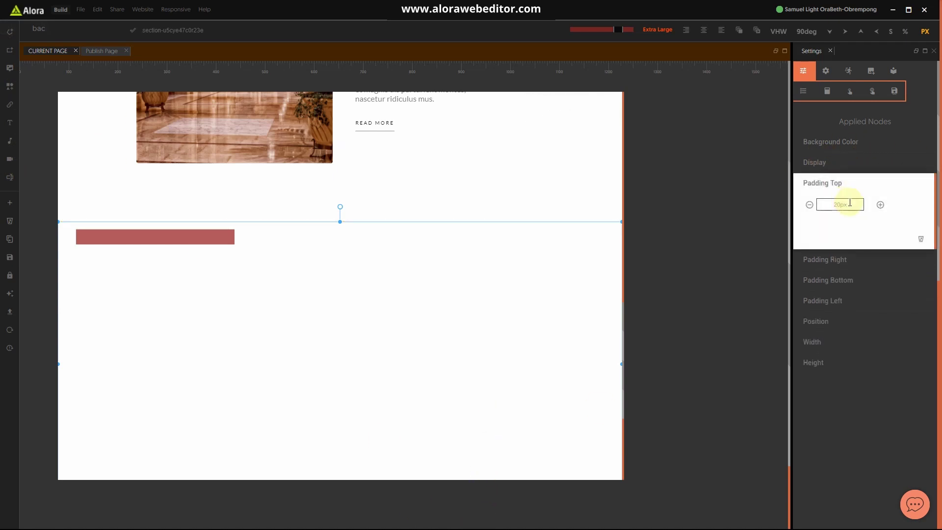
type("66")
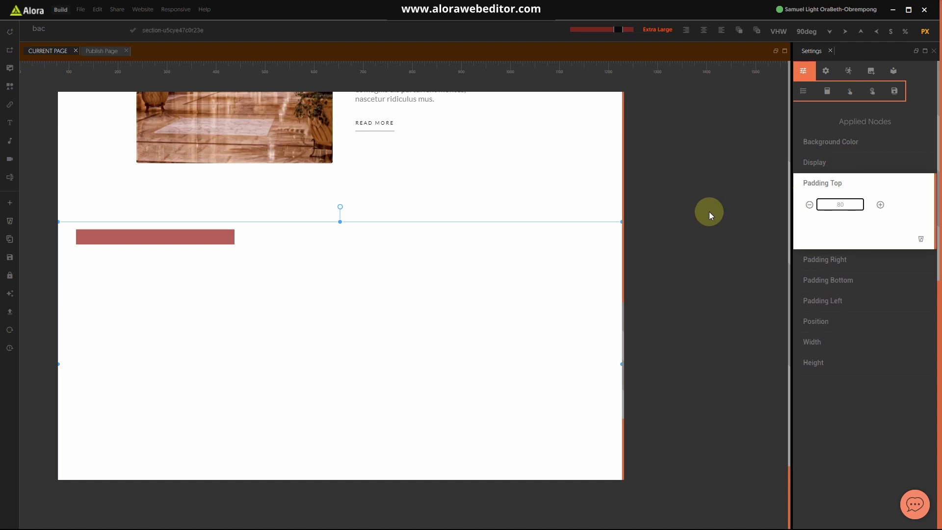
left_click(854, 185)
left_click(593, 350)
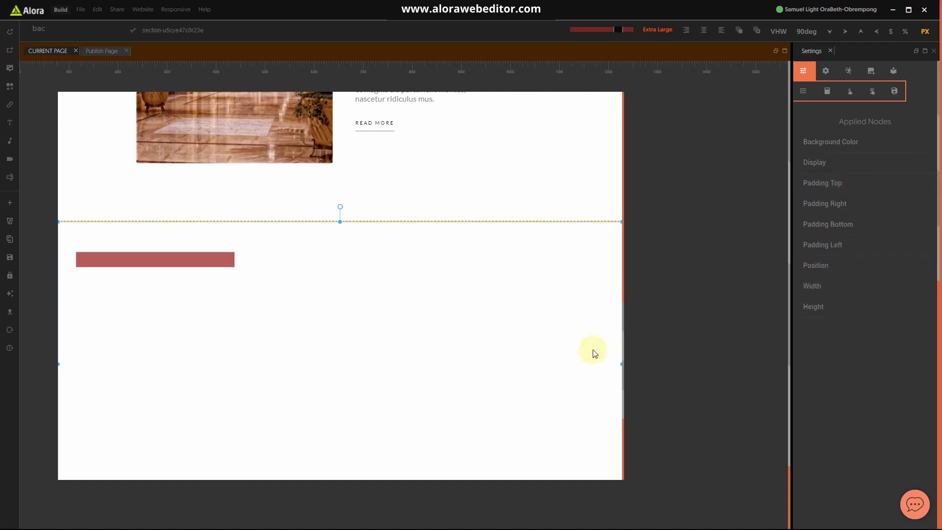
Apply the saved Featured Rooms heading, Block-Heading from the Hotel library group, to the new red block.
left_click(200, 260)
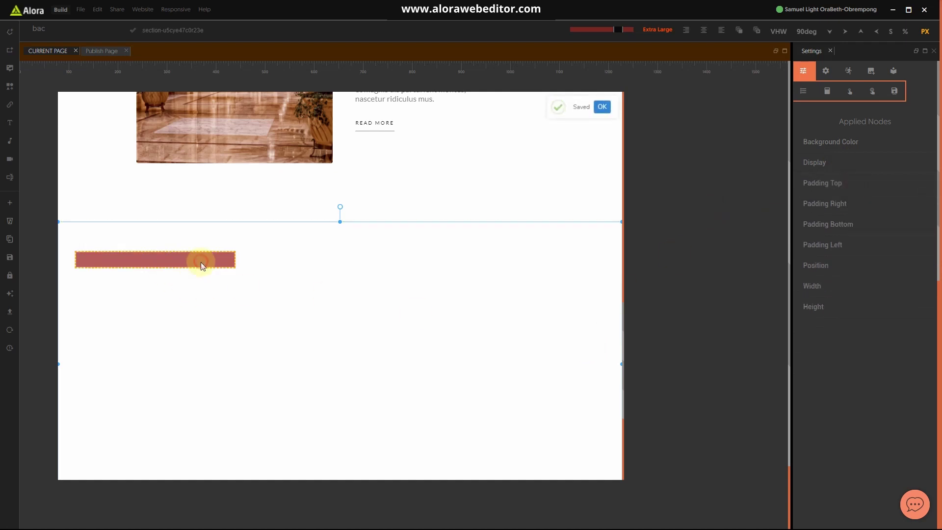
left_click(893, 72)
scroll(864, 294, "down", 3)
scroll(849, 307, "down", 5)
left_click(196, 208)
left_click(817, 284)
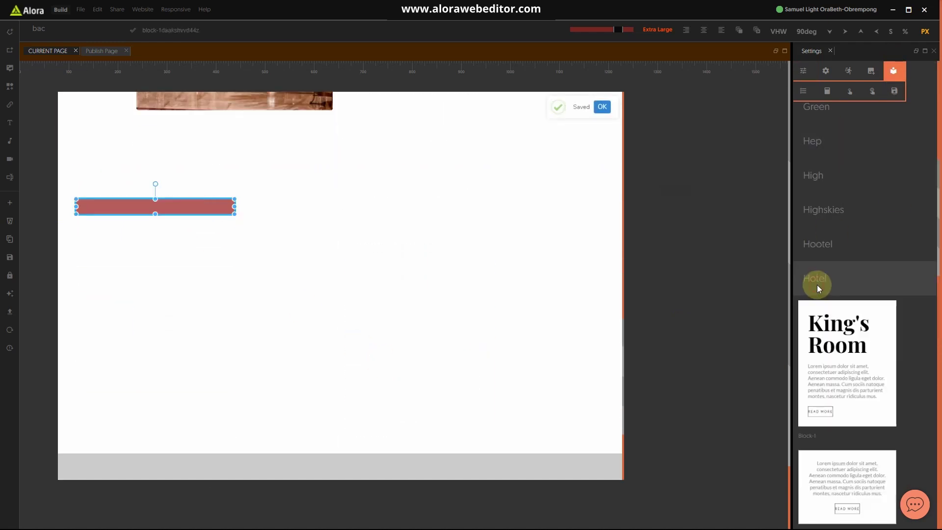
scroll(849, 358, "down", 6)
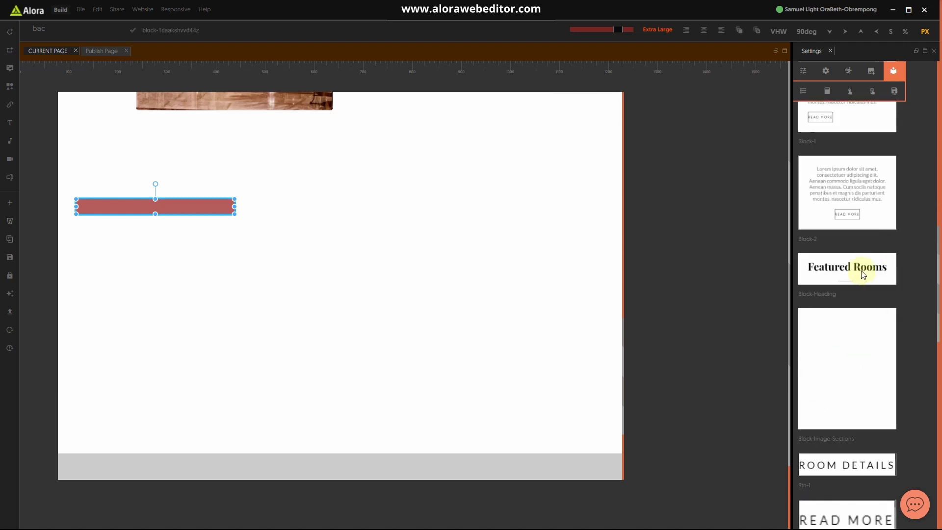
left_click(864, 274)
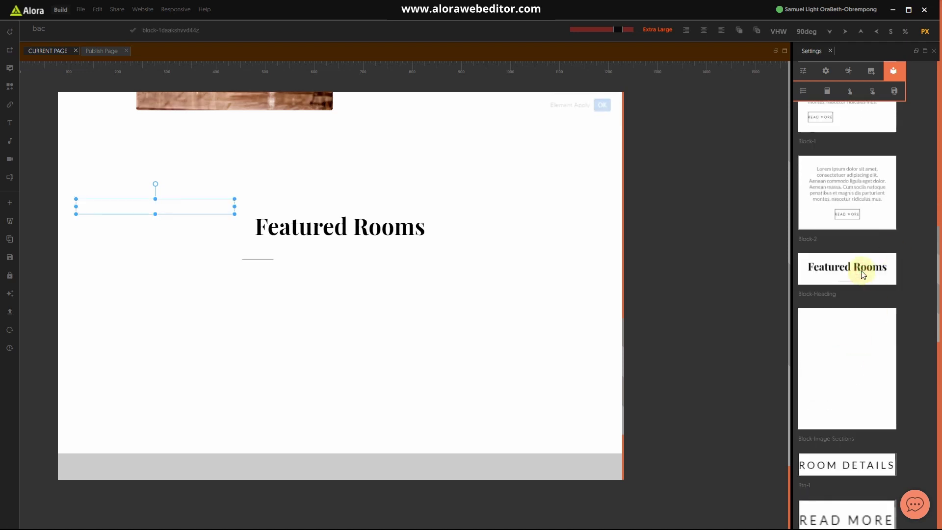
Set the left margin of the short line under the Featured Rooms heading to 42%, and return the units to pixels.
left_click(440, 255)
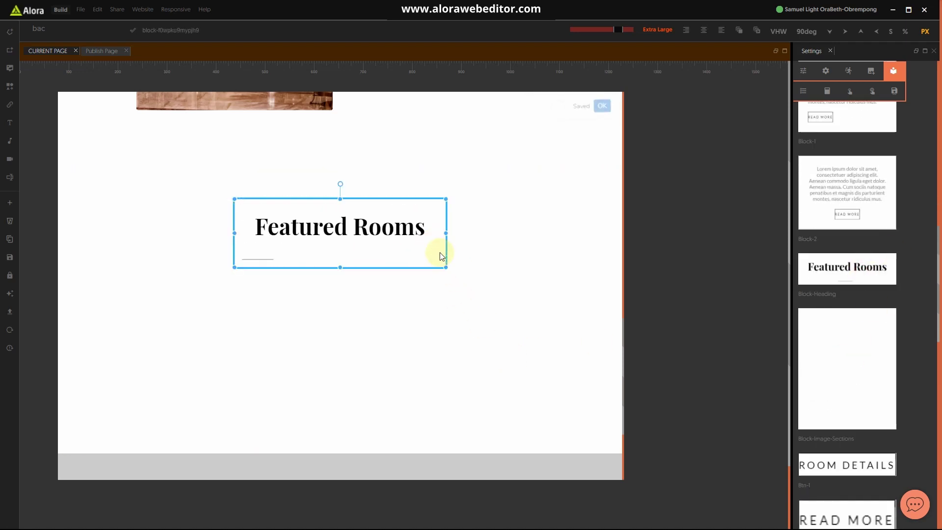
left_click(265, 260)
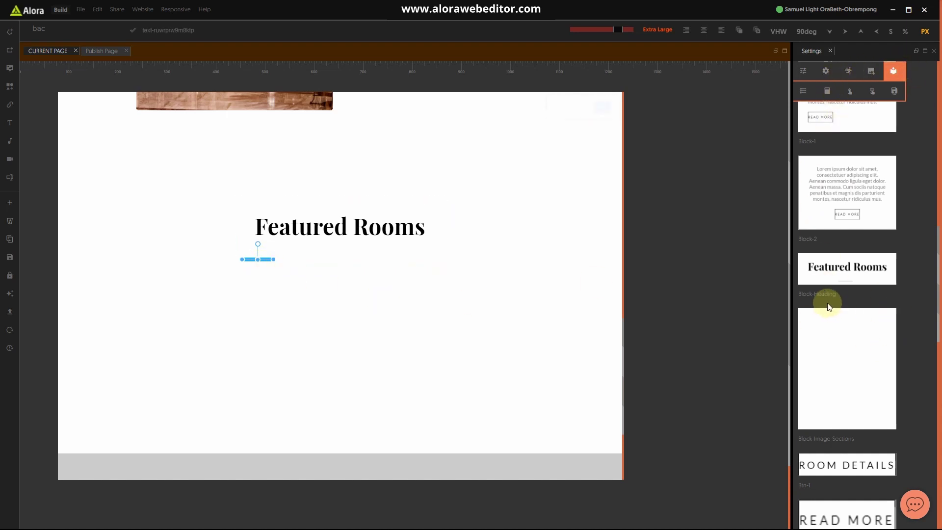
left_click(803, 71)
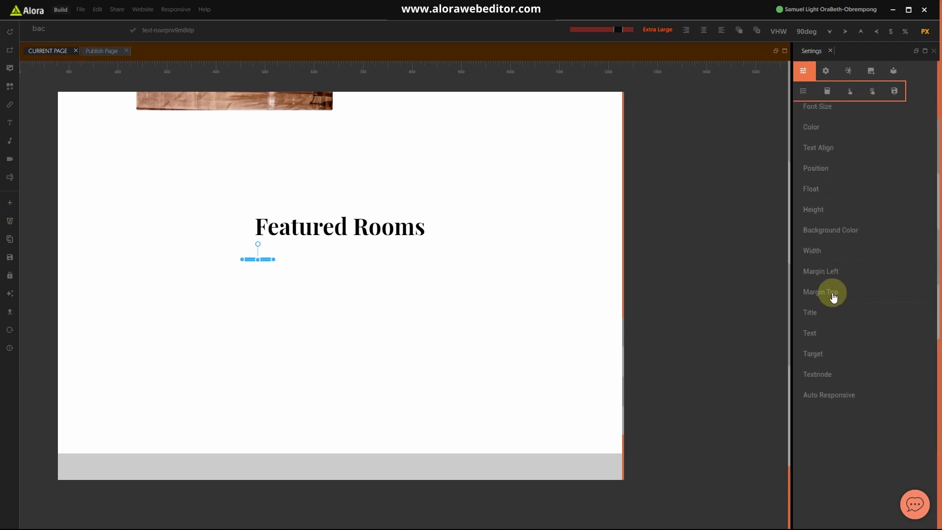
left_click(824, 271)
left_click(856, 291)
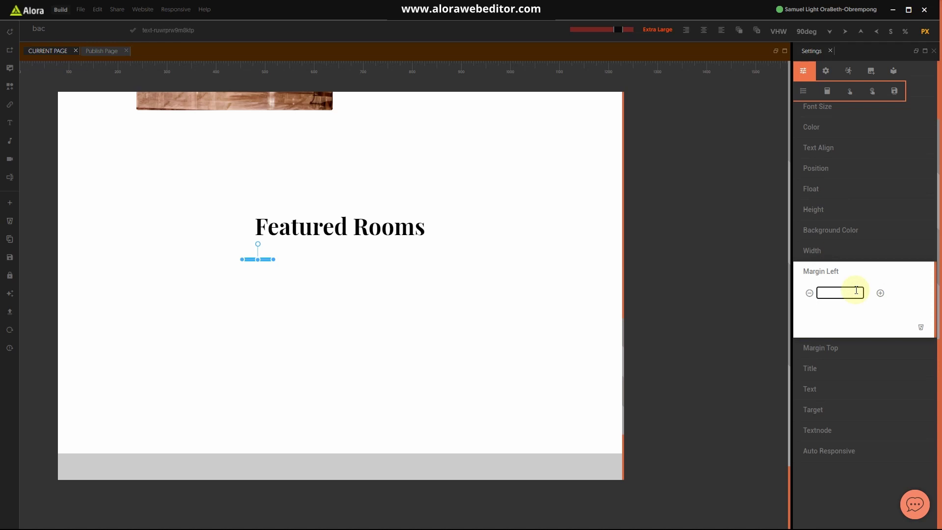
left_click(827, 270)
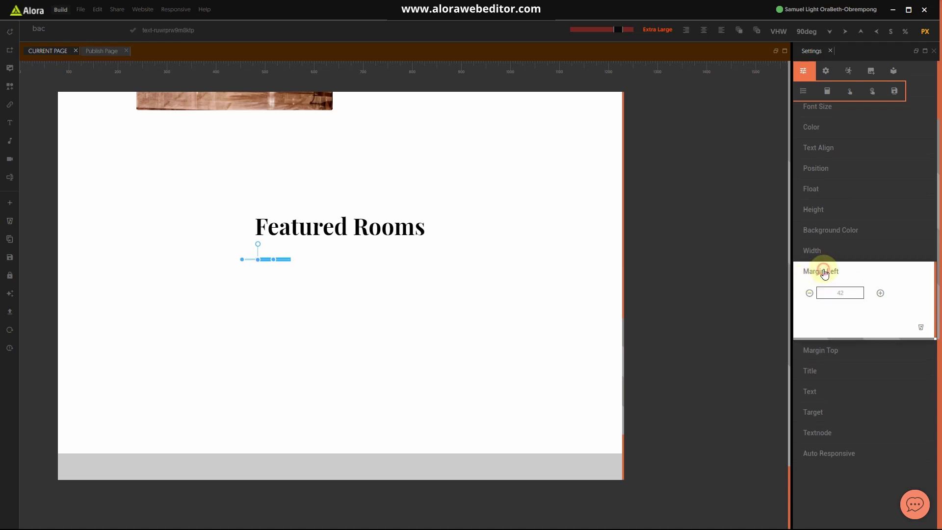
left_click(834, 271)
left_click(906, 32)
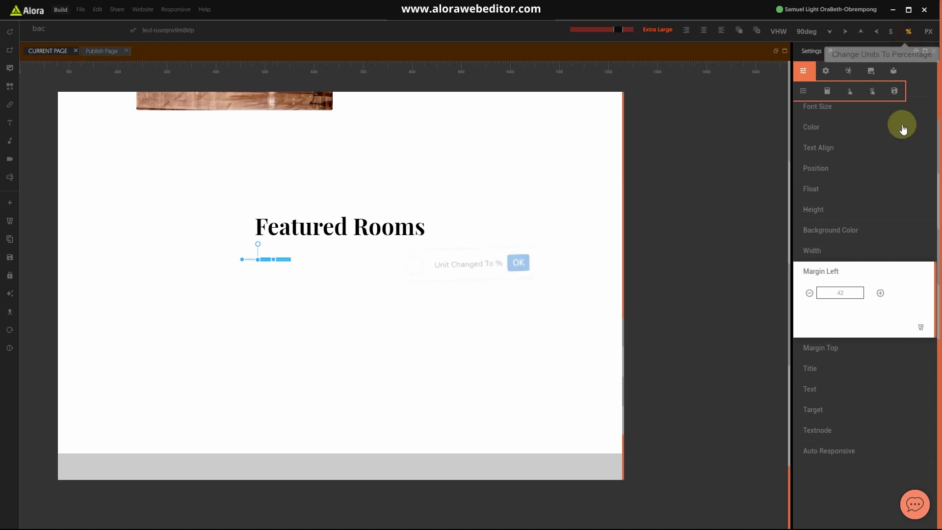
left_click(819, 271)
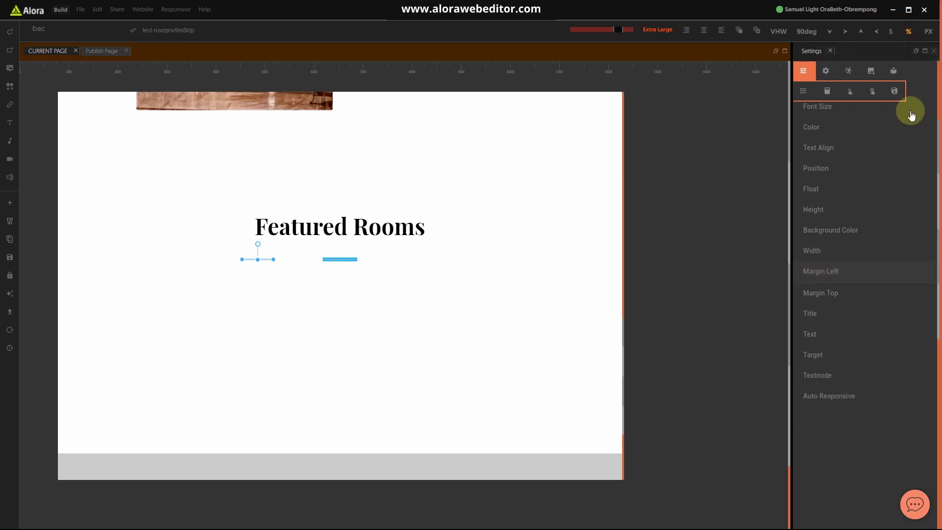
left_click(927, 29)
left_click(561, 405)
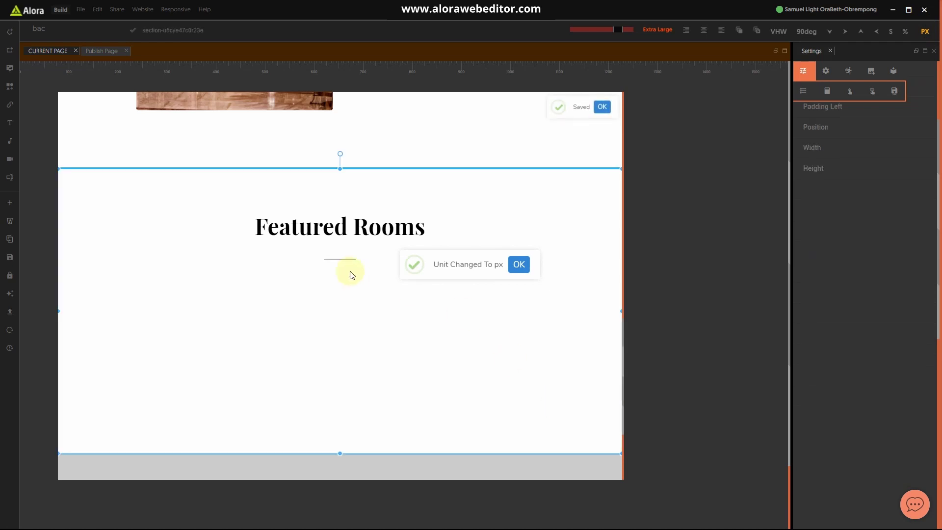
Switch to the reference image Hotel website.jpg and compare its King's Room and Queen & Double Bedroom layouts with the page.
scroll(389, 350, "down", 3)
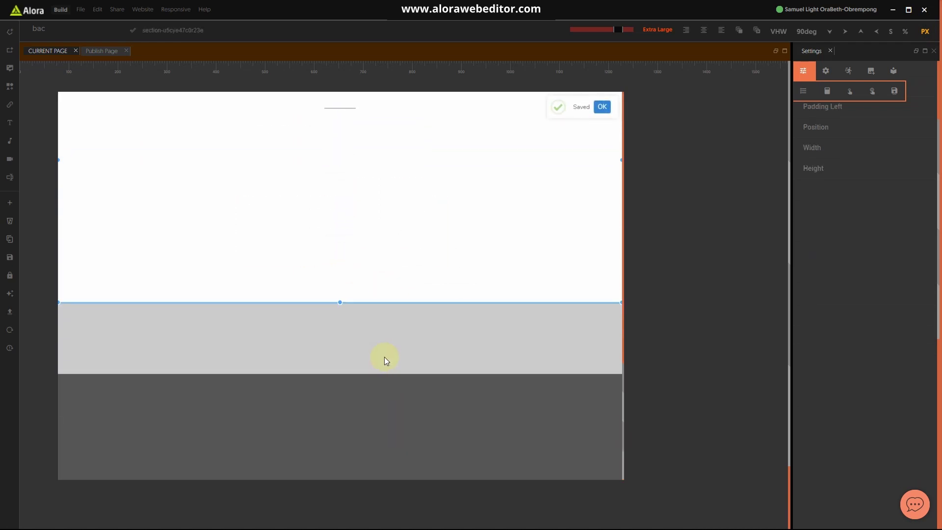
key("super")
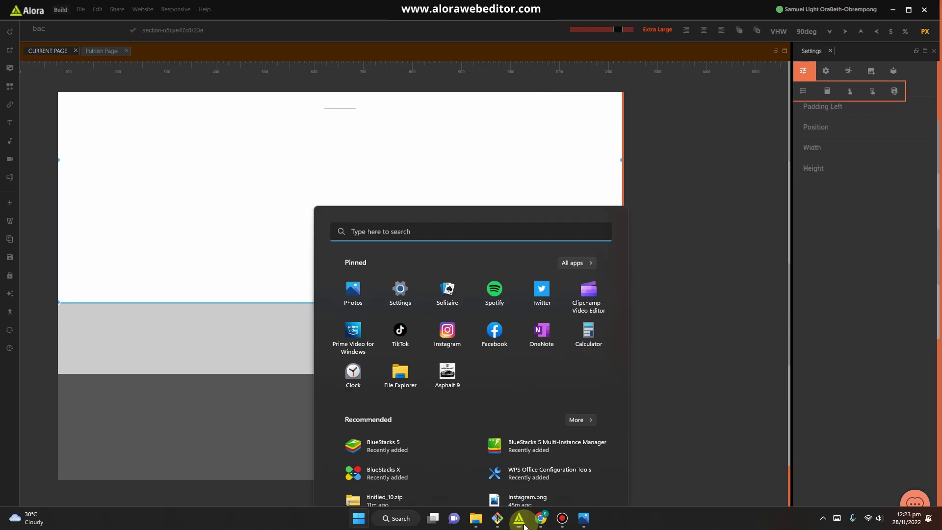
left_click(584, 519)
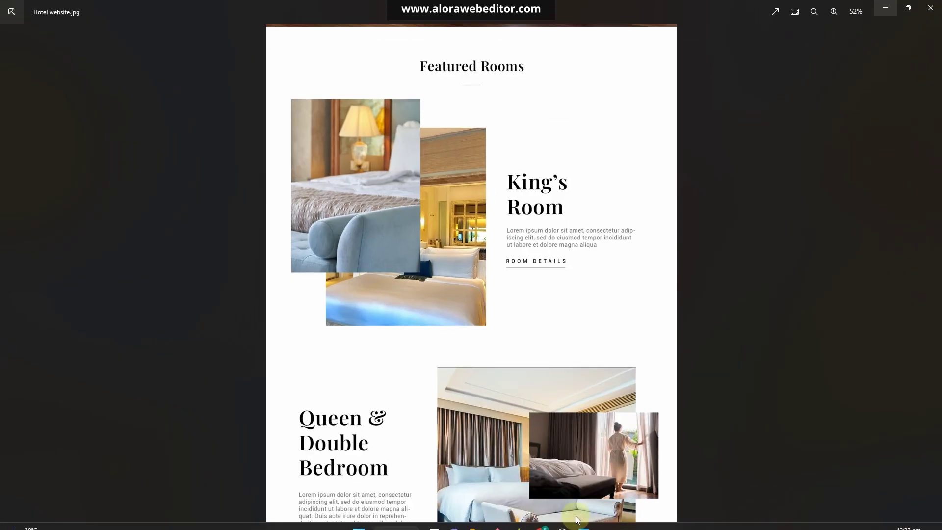
scroll(532, 267, "down", 3)
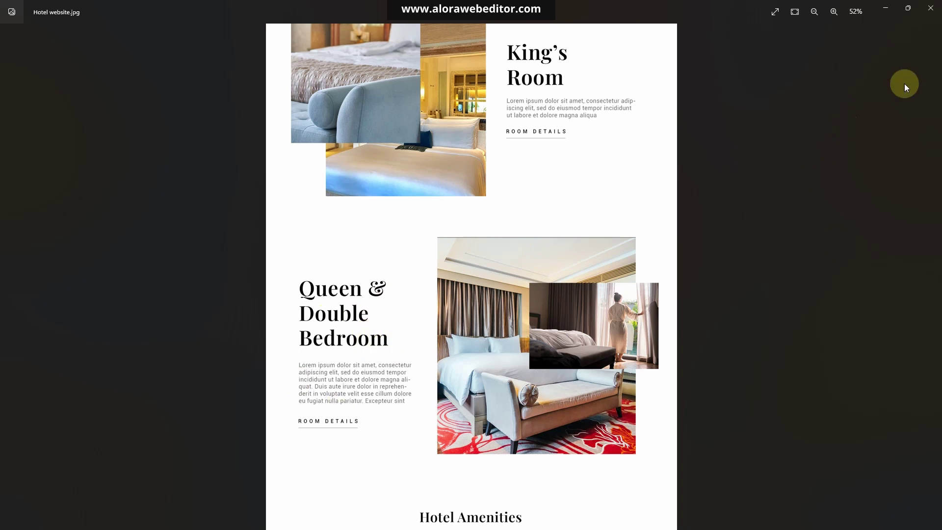
left_click(886, 9)
scroll(400, 257, "up", 5)
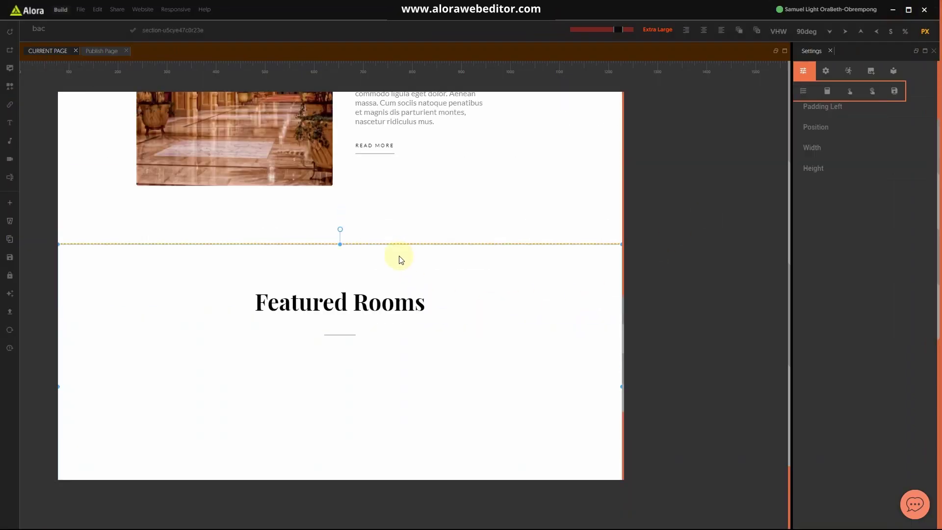
scroll(401, 259, "down", 2)
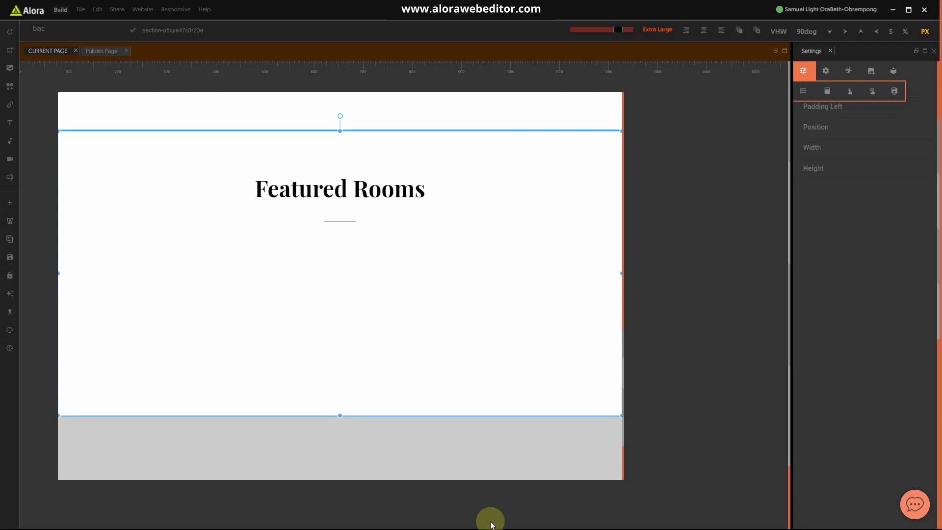
key("super")
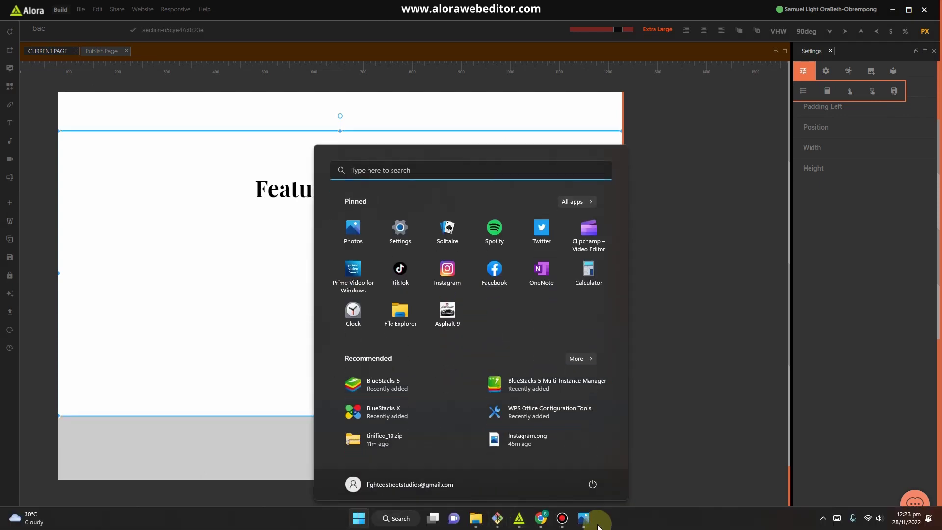
left_click(585, 526)
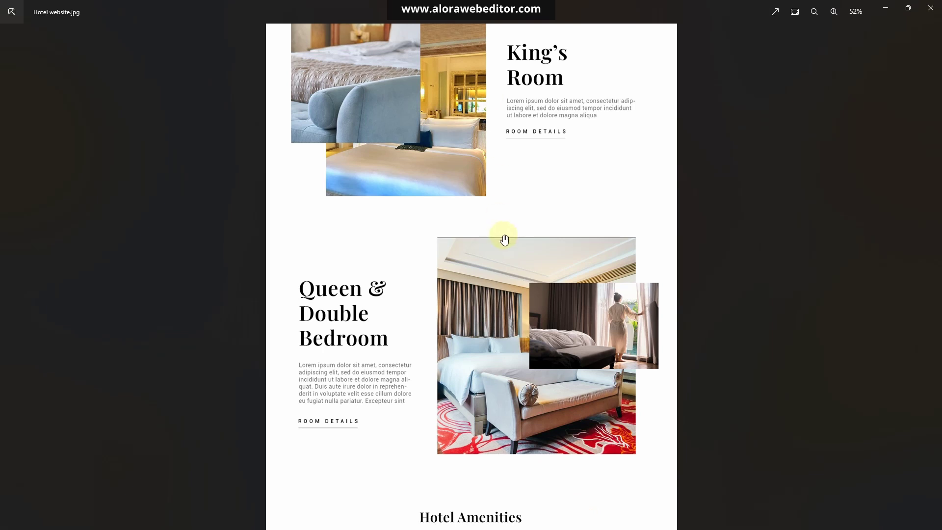
scroll(471, 235, "down", 2)
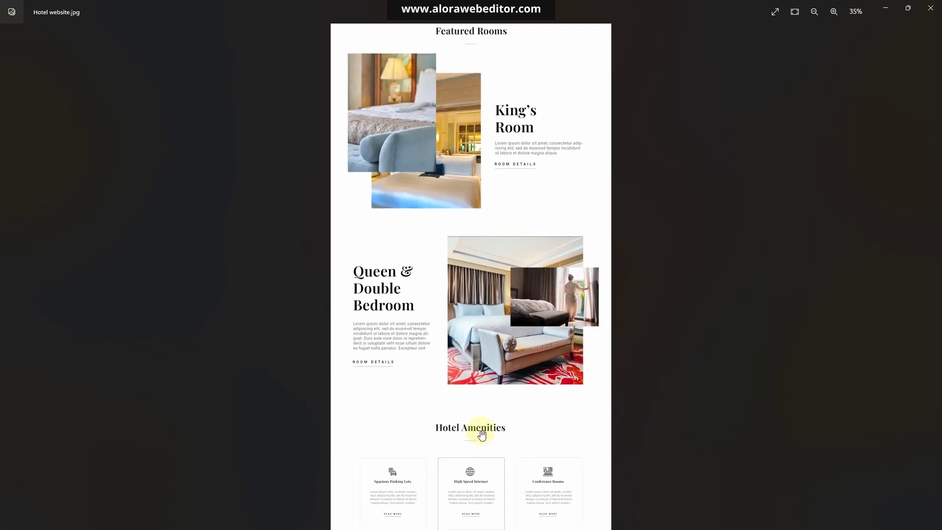
left_click(885, 9)
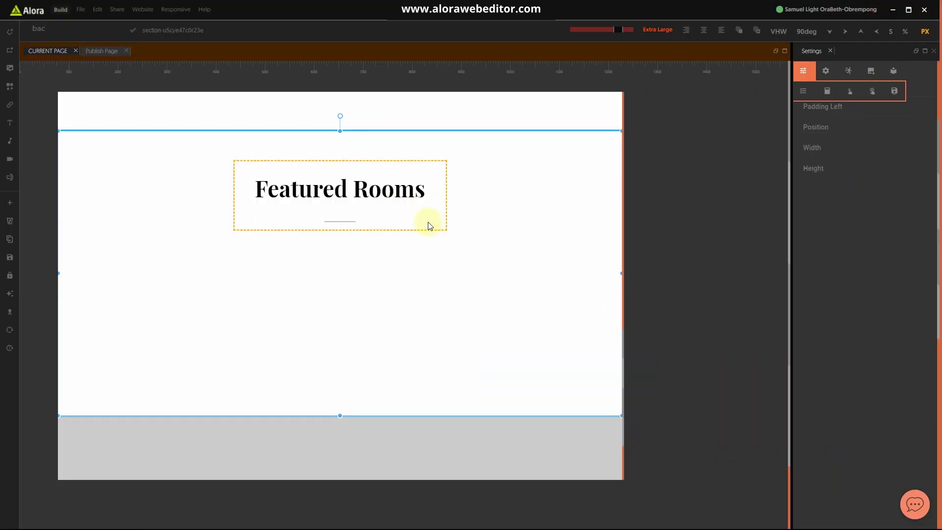
Delete the Featured Rooms heading block from the white section.
left_click(428, 226)
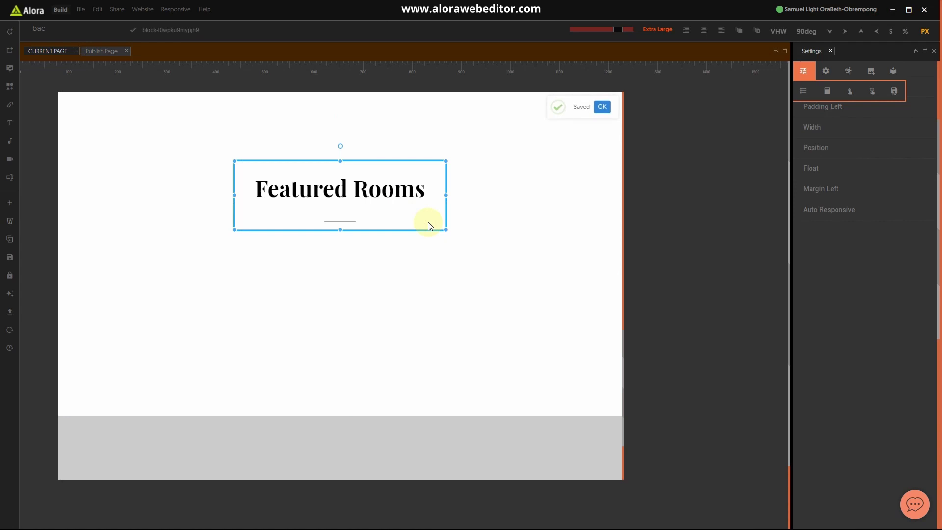
key("Delete")
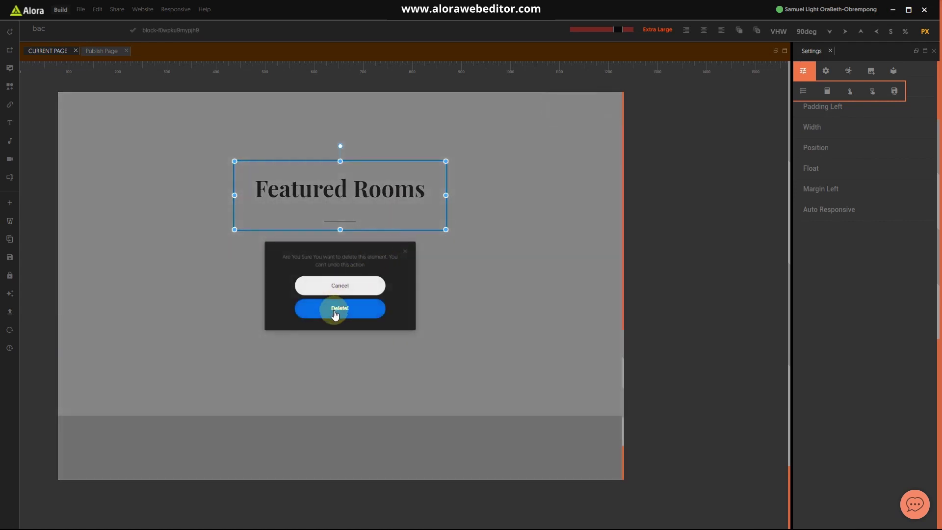
left_click(376, 314)
Insert a new block into the white section and apply the saved King's Room design, Block-1 from the Hotel library group.
left_click(446, 415)
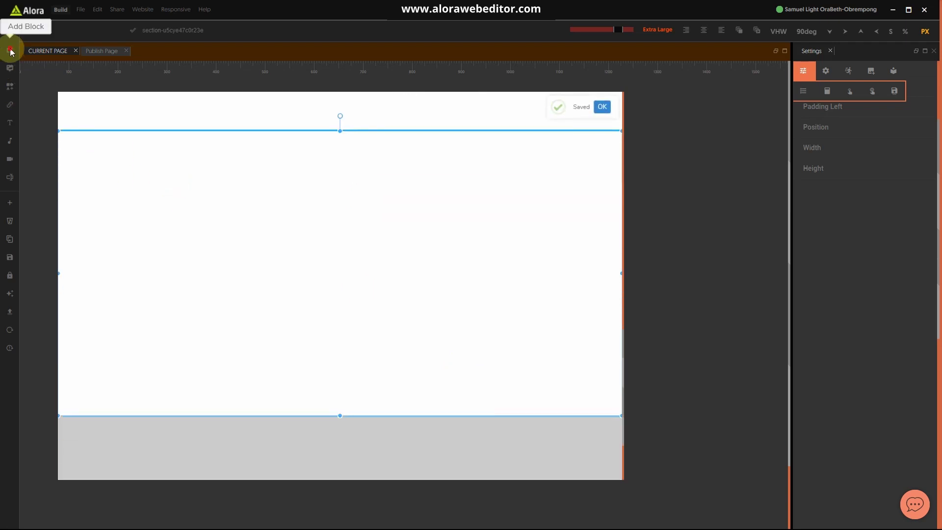
left_click(11, 51)
left_click(164, 169)
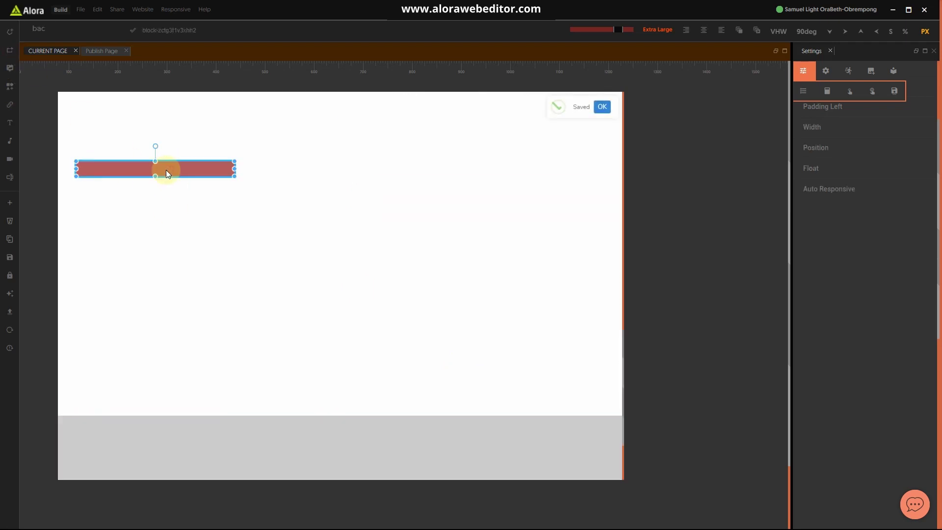
left_click(893, 71)
scroll(863, 198, "down", 2)
scroll(854, 307, "down", 7)
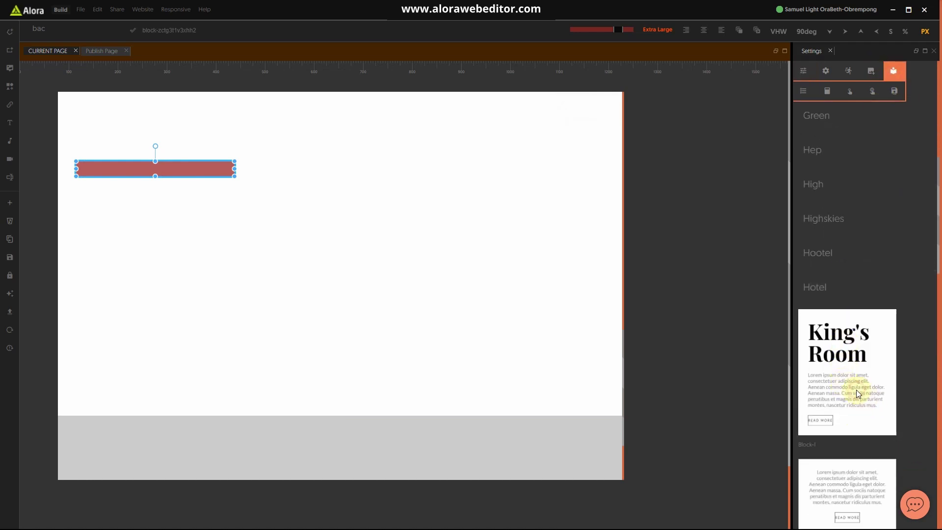
left_click(858, 393)
Check the reference image, and change the King's Room heading in the new block to "Queen's Double Bedroom".
left_click(185, 215)
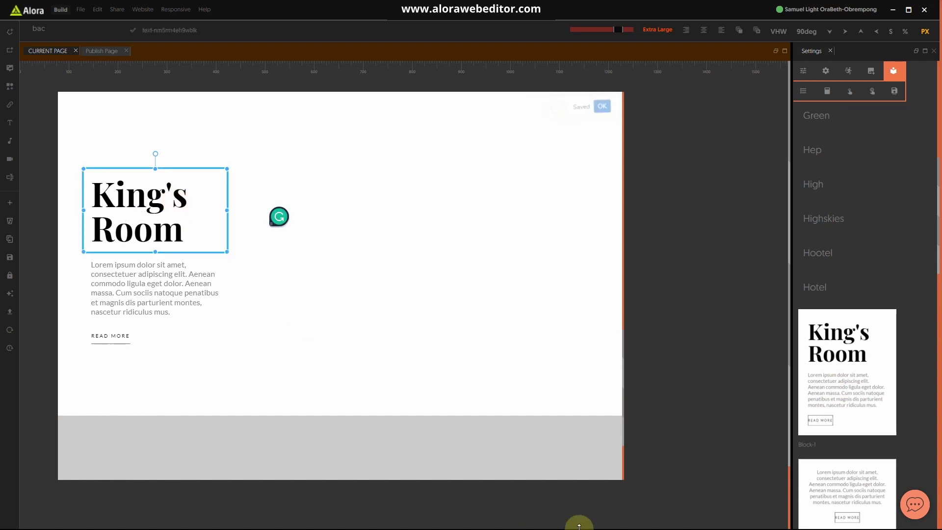
key("super")
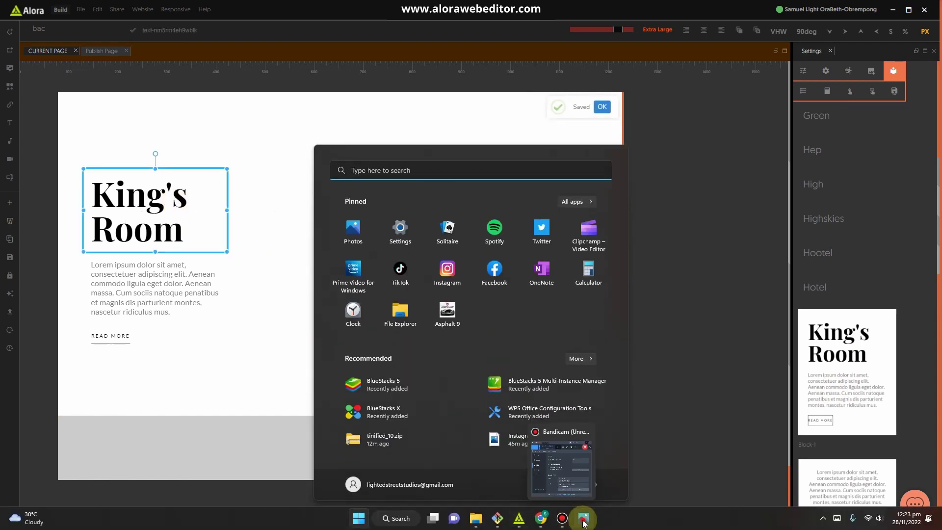
left_click(583, 519)
key("super")
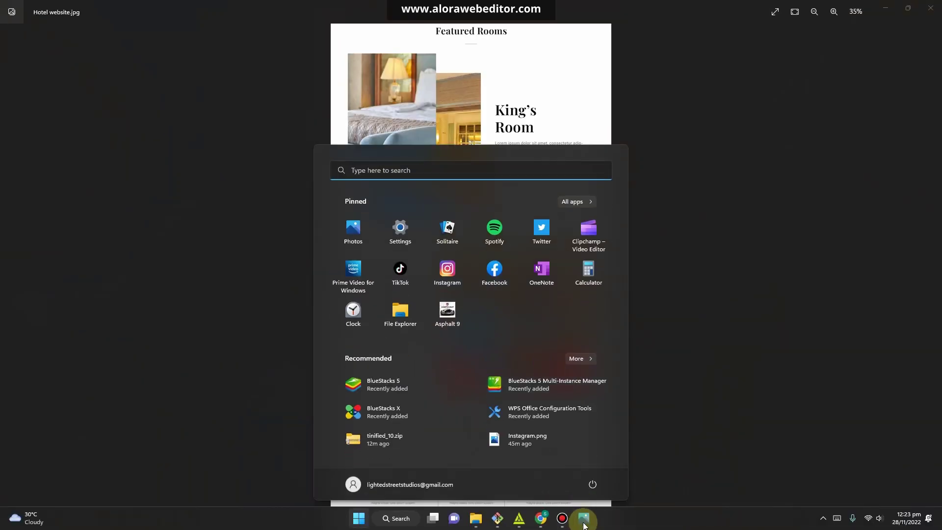
left_click(583, 524)
left_click(886, 8)
left_click(201, 208)
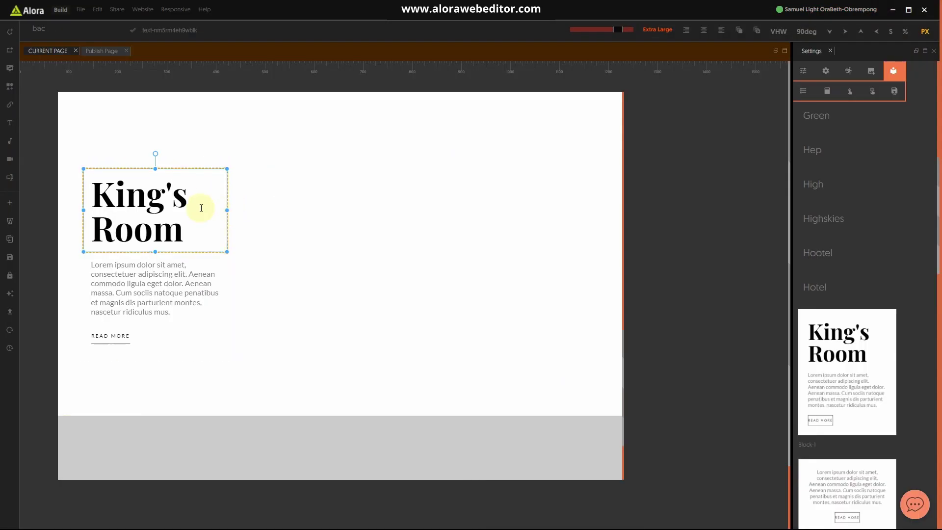
triple_click(201, 208)
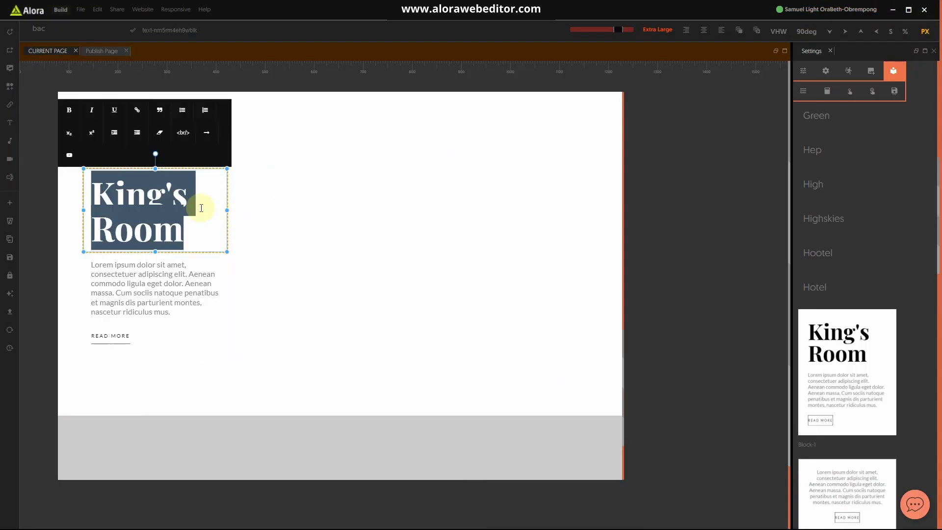
type("Queen's")
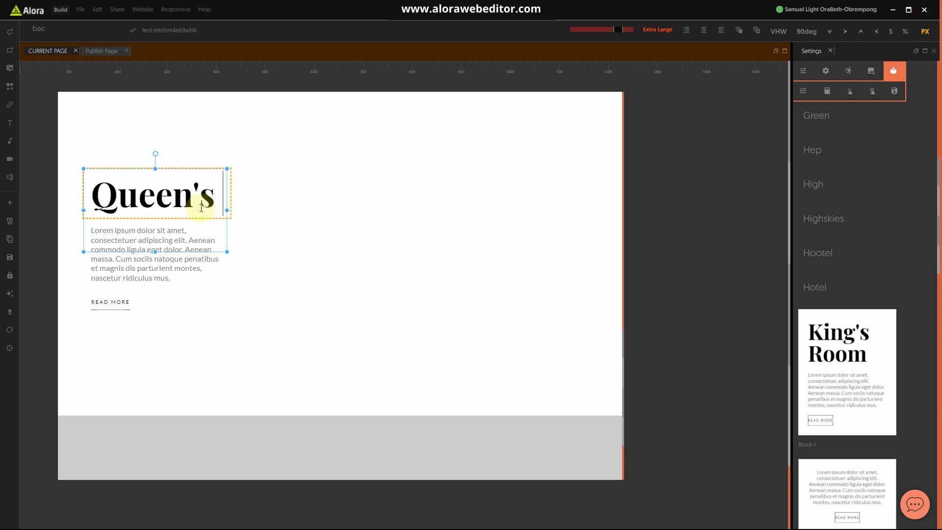
type(" Double Bed")
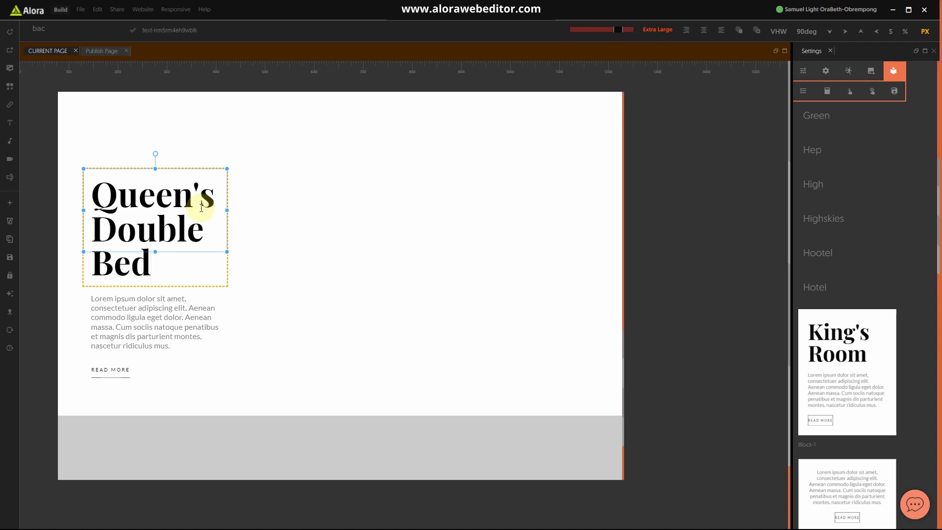
type("room")
left_click(285, 204)
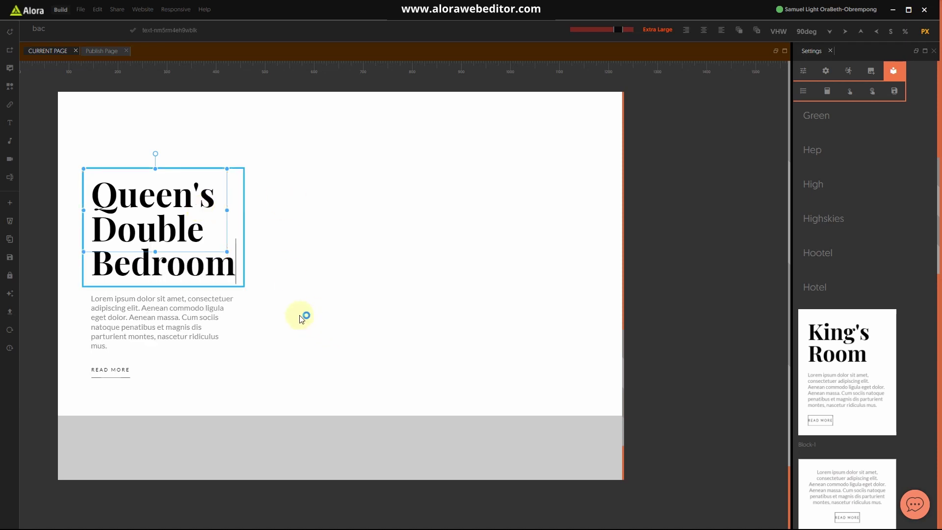
Widen the Queen's Double Bedroom block slightly by extending its right edge, keeping the units in pixels.
left_click(246, 326)
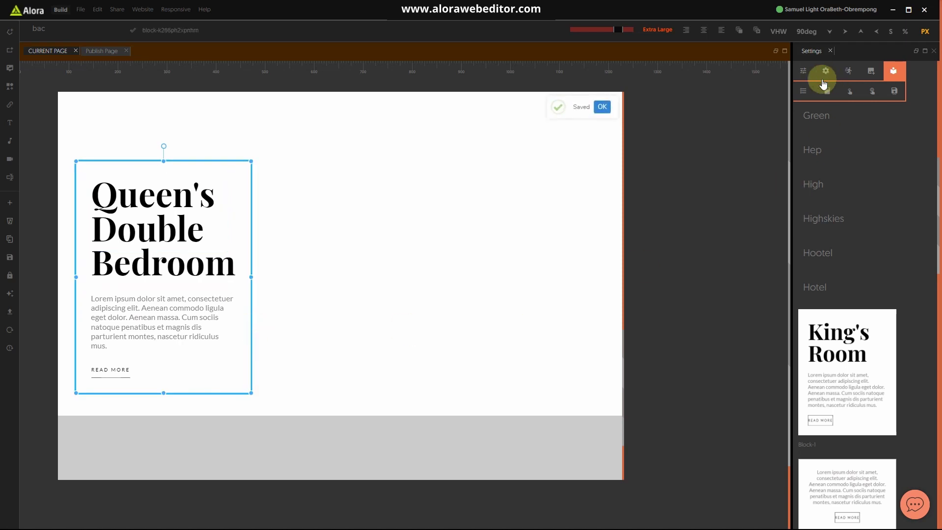
left_click(803, 71)
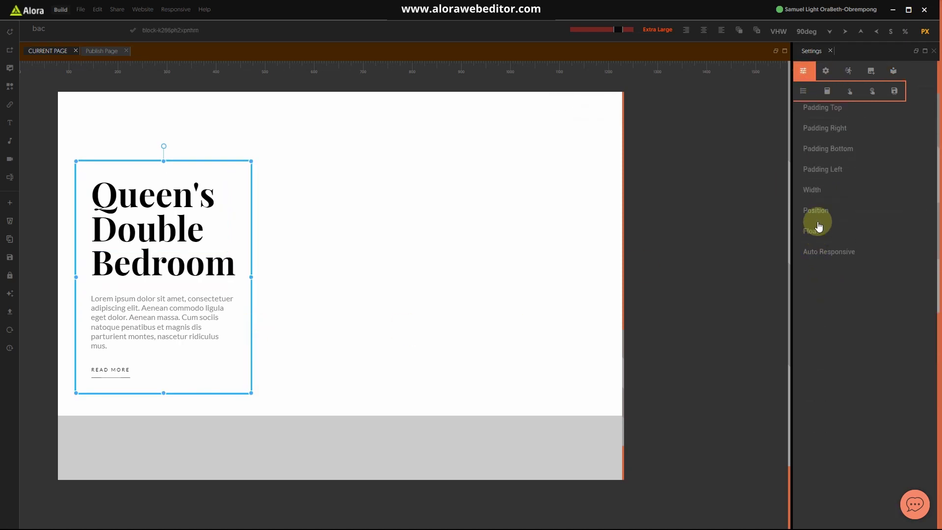
left_click(814, 192)
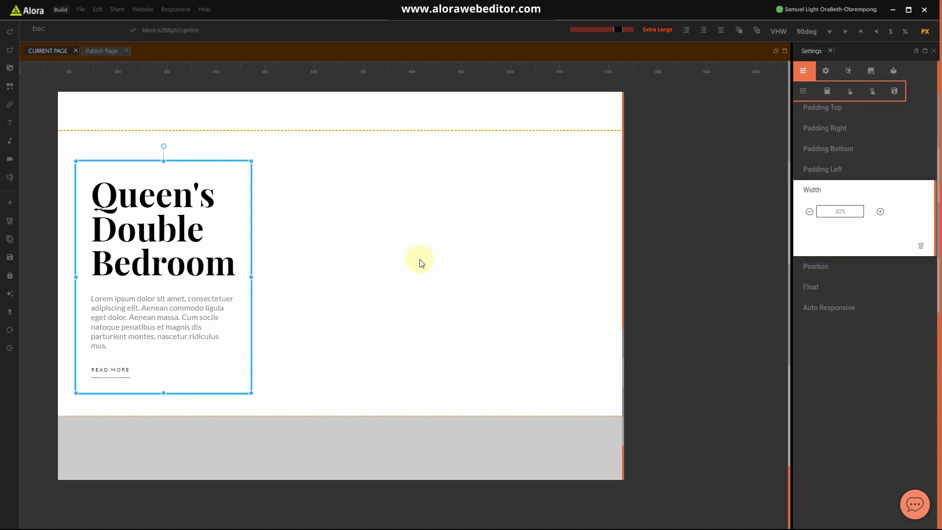
left_click(906, 32)
left_click(929, 31)
left_click_drag(251, 278, 256, 275)
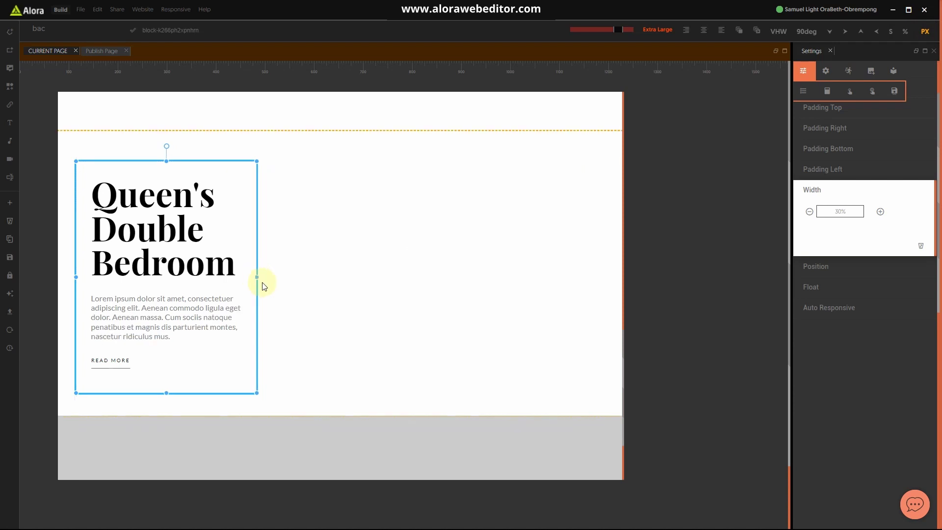
Set the width of the Queen's Double Bedroom block to 35%, with the units switched to percent.
left_click(339, 310)
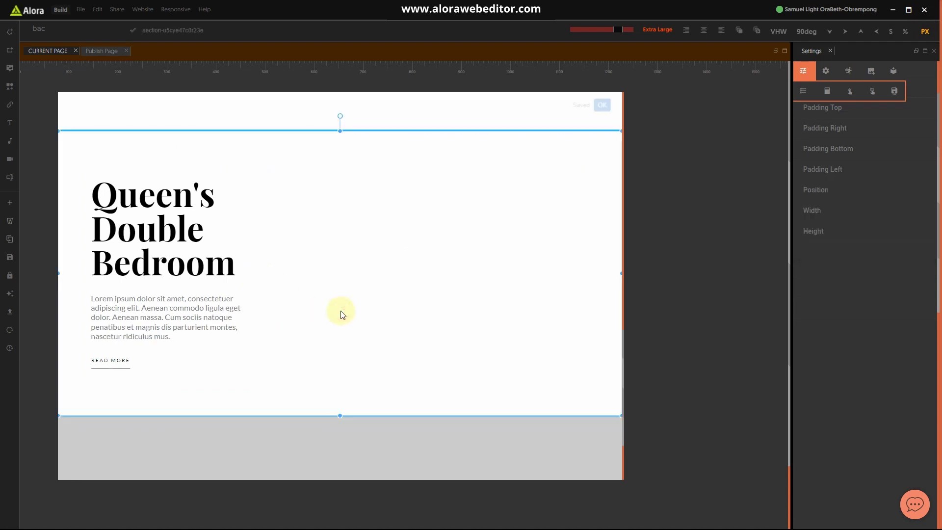
left_click(255, 298)
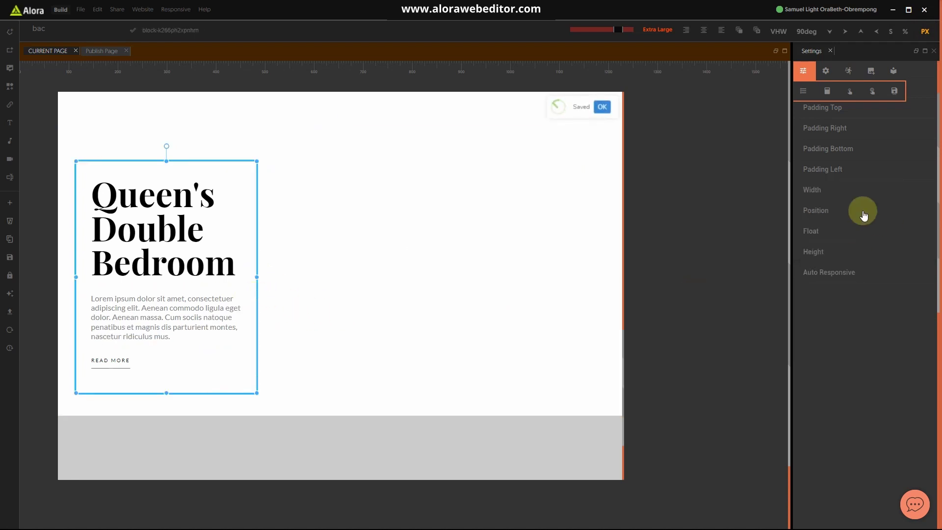
left_click(829, 191)
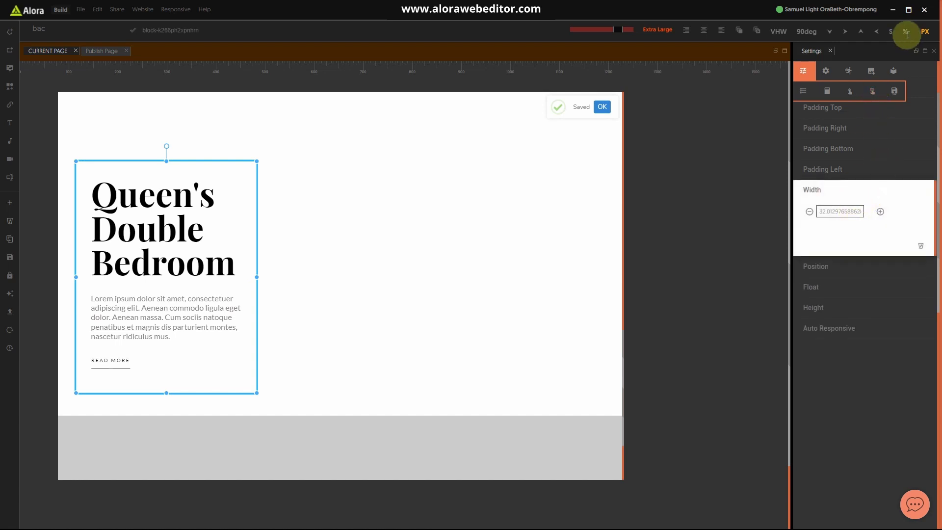
left_click_drag(818, 212, 848, 225)
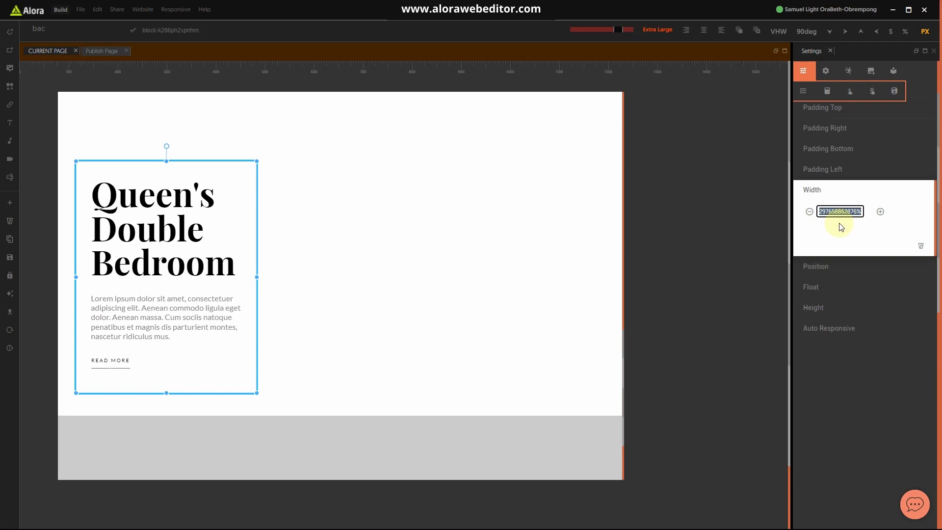
left_click(906, 32)
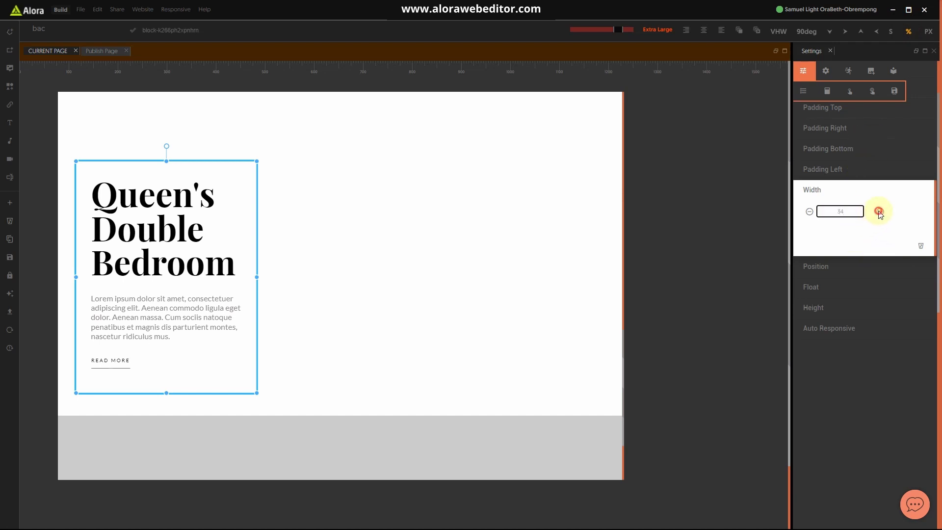
left_click(879, 212)
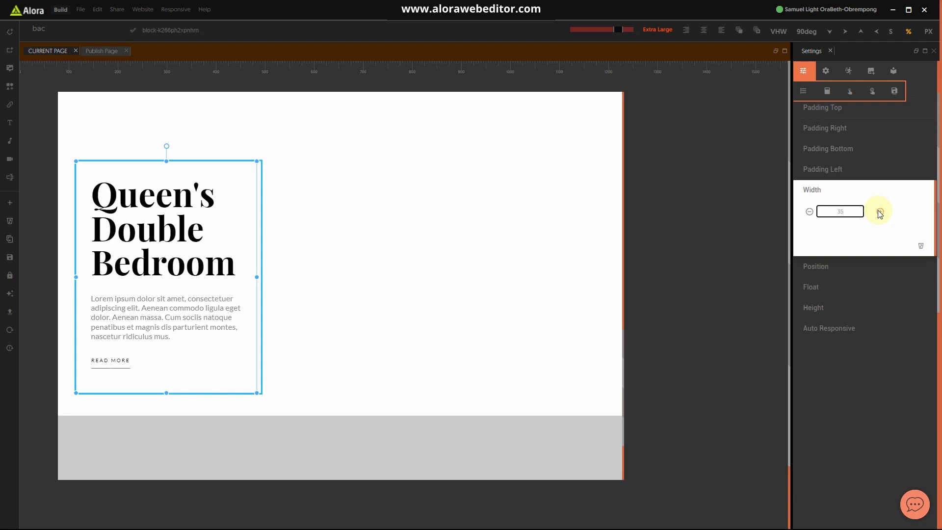
left_click(421, 381)
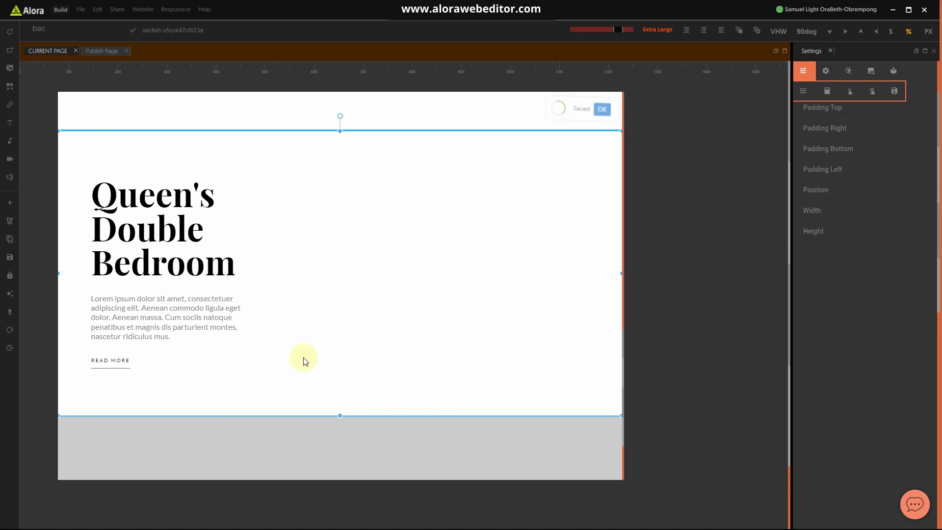
Insert a new block into the Queen's Double Bedroom section and apply the saved Block-Image-Sections design to it.
scroll(275, 349, "up", 5)
scroll(248, 321, "down", 4)
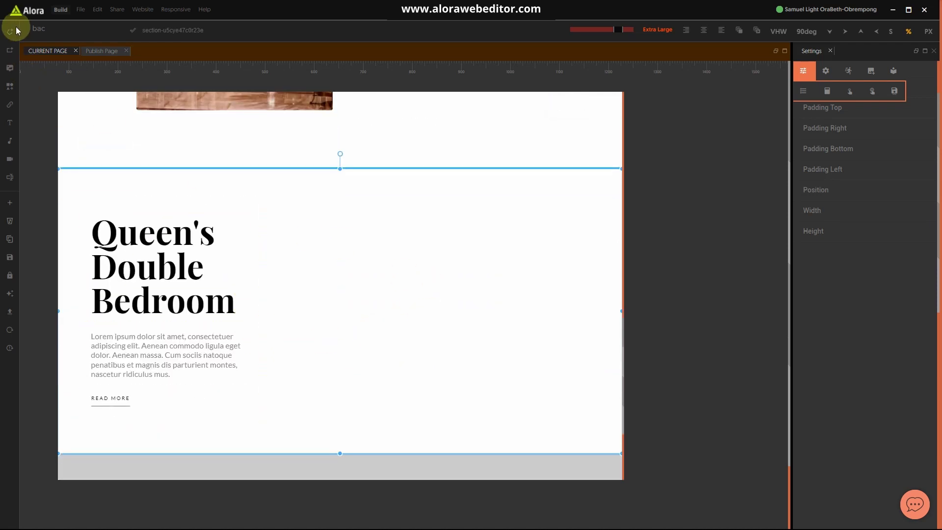
left_click(11, 52)
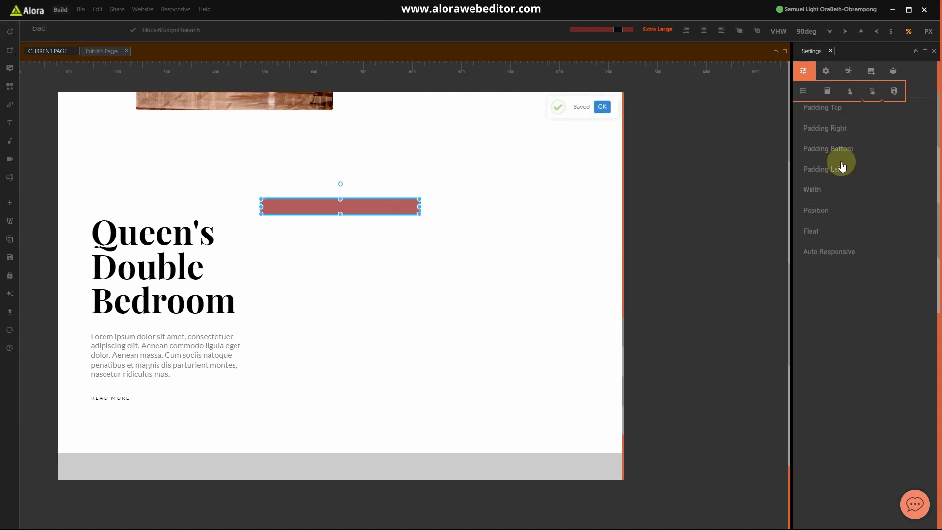
left_click(894, 71)
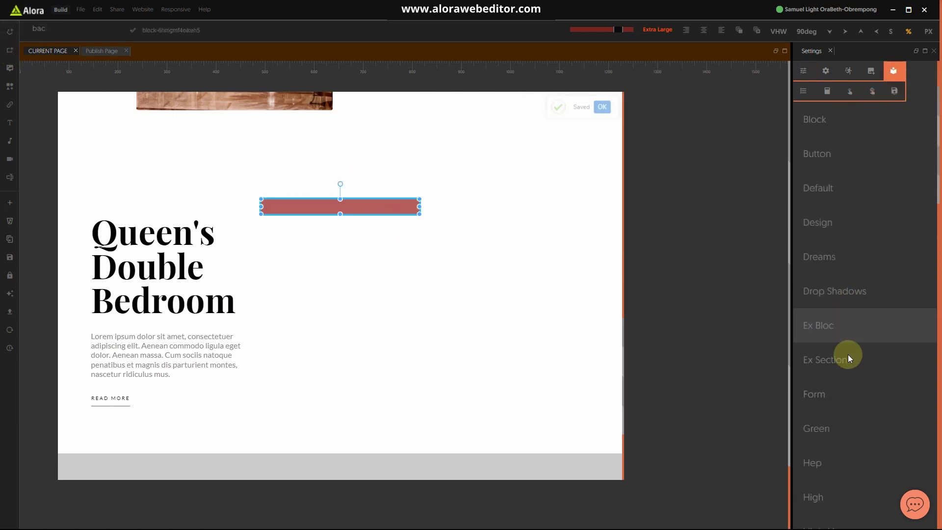
scroll(849, 344, "down", 10)
scroll(839, 314, "down", 10)
scroll(851, 318, "up", 8)
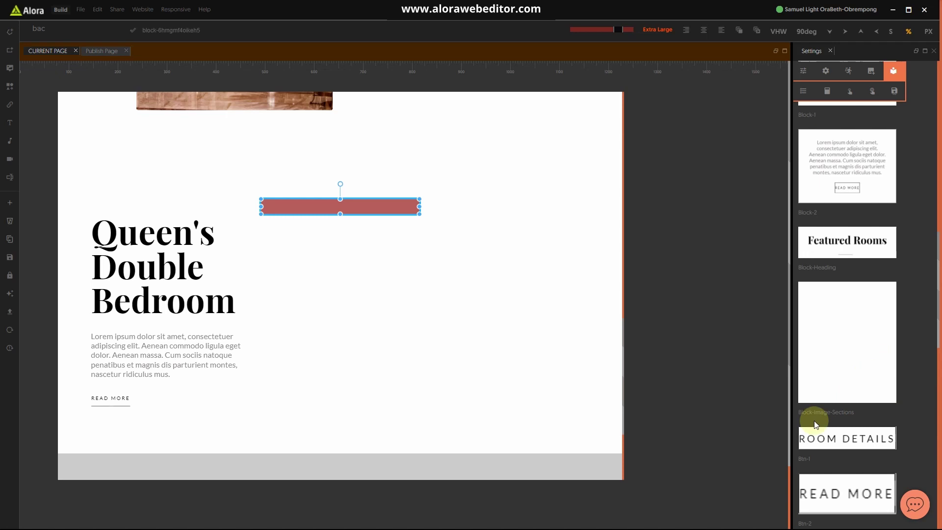
left_click(862, 349)
scroll(461, 381, "down", 4)
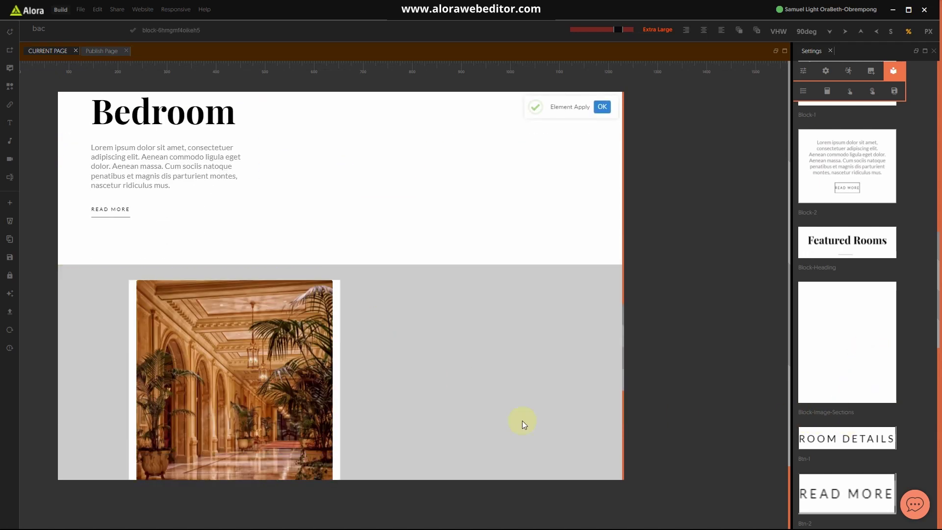
scroll(319, 361, "down", 5)
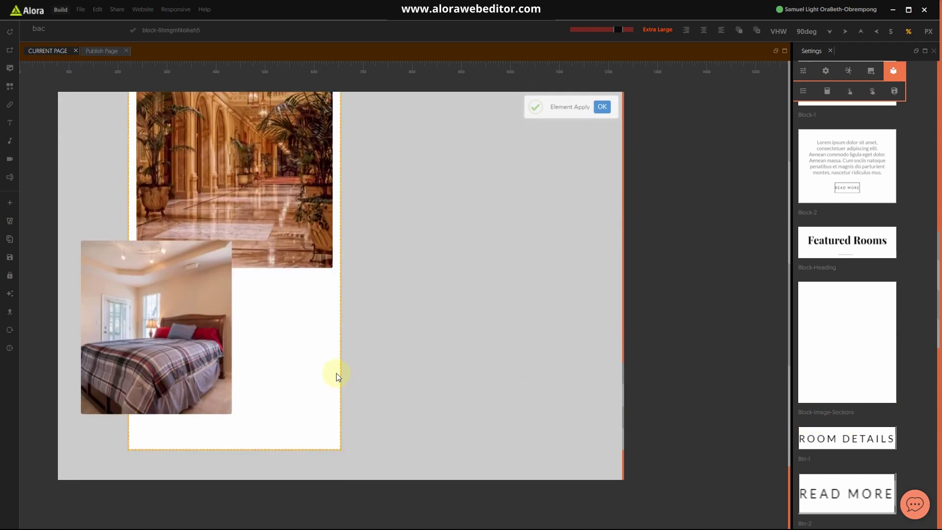
Delete the Clear setting from the new block that holds the two room images.
left_click(337, 373)
scroll(400, 368, "up", 5)
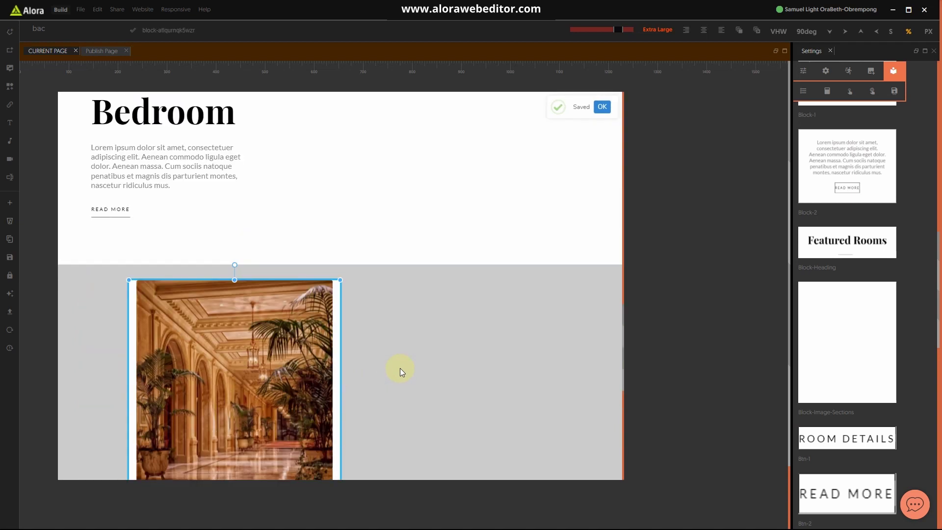
scroll(400, 368, "up", 2)
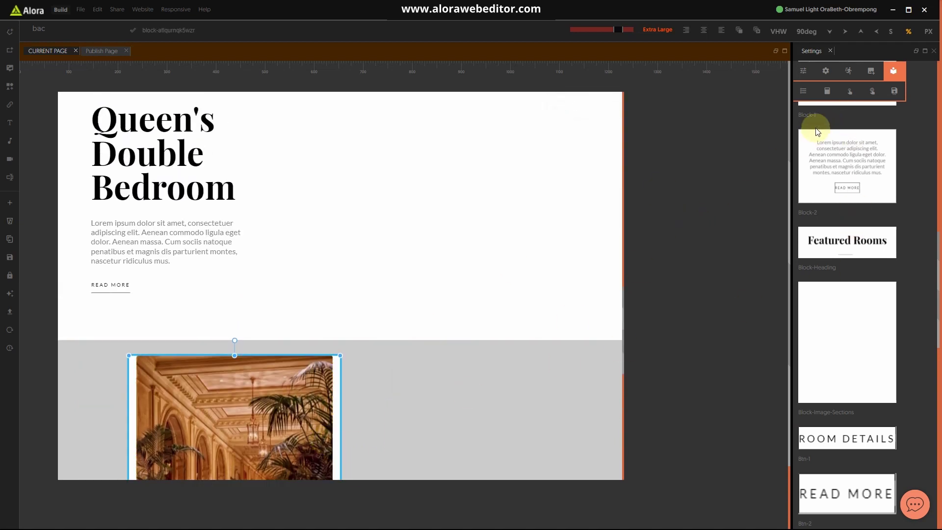
left_click(805, 70)
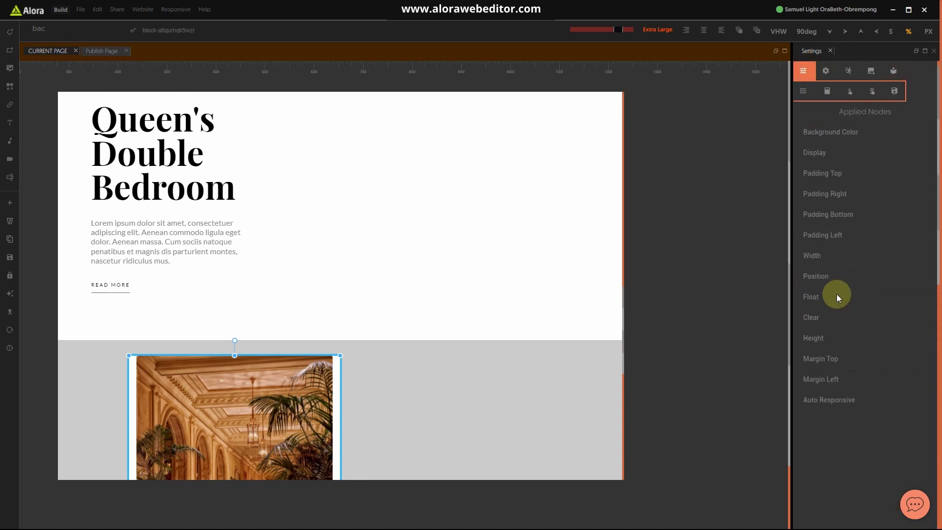
left_click(814, 280)
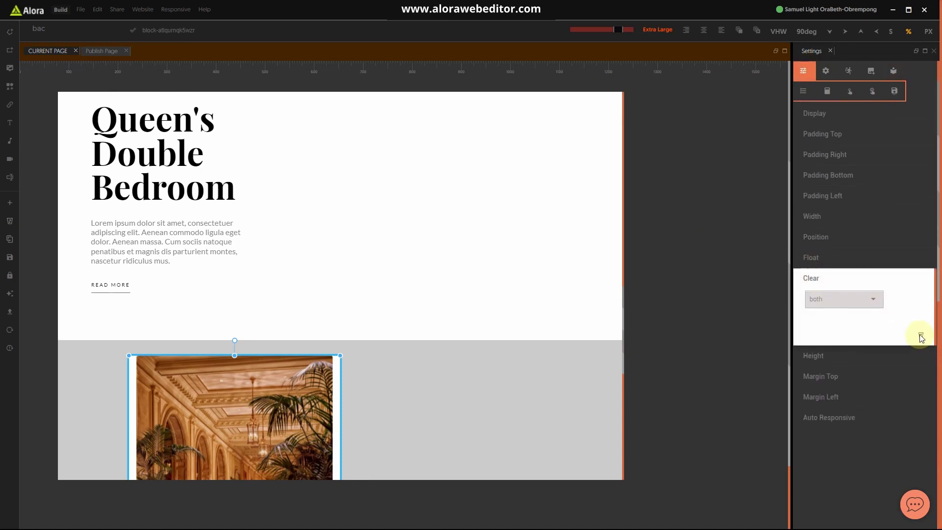
left_click(921, 335)
Set the position of the bed image in the new block to absolute.
scroll(292, 311, "down", 5)
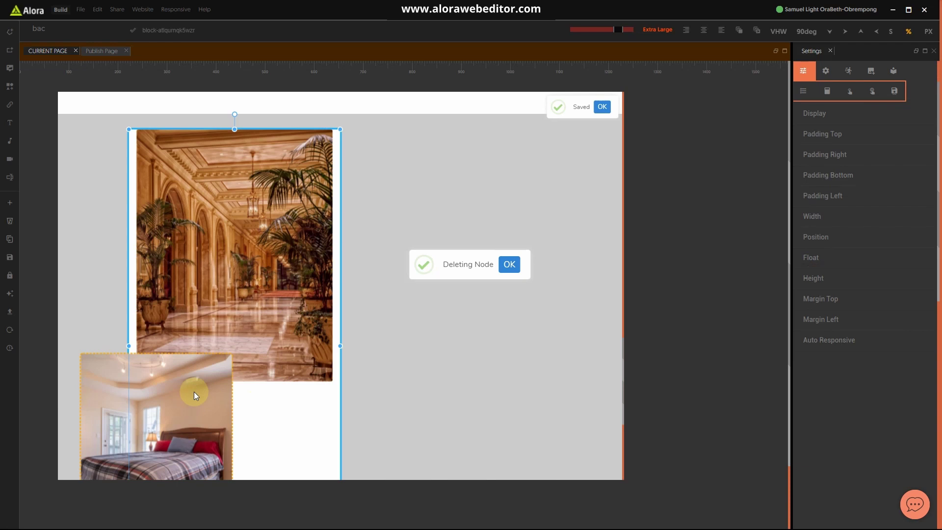
left_click(193, 391)
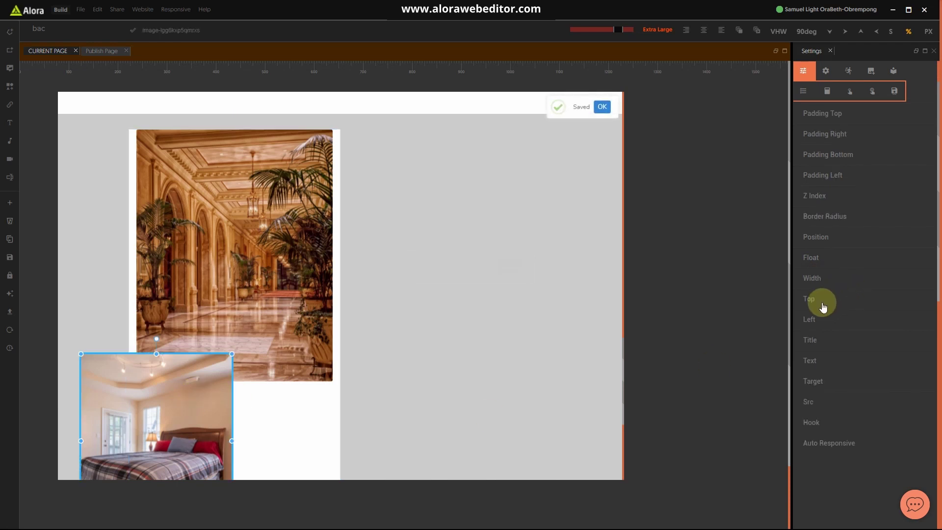
left_click(825, 235)
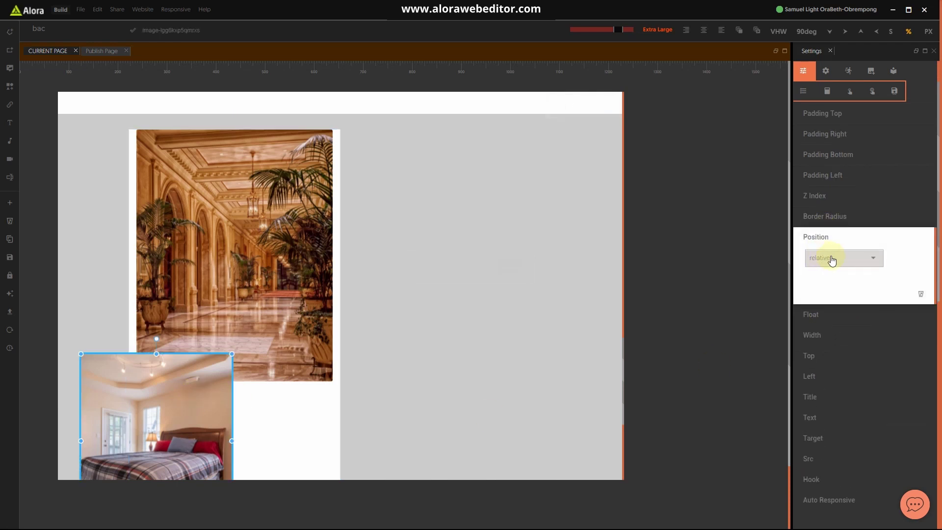
left_click(832, 258)
type("abso")
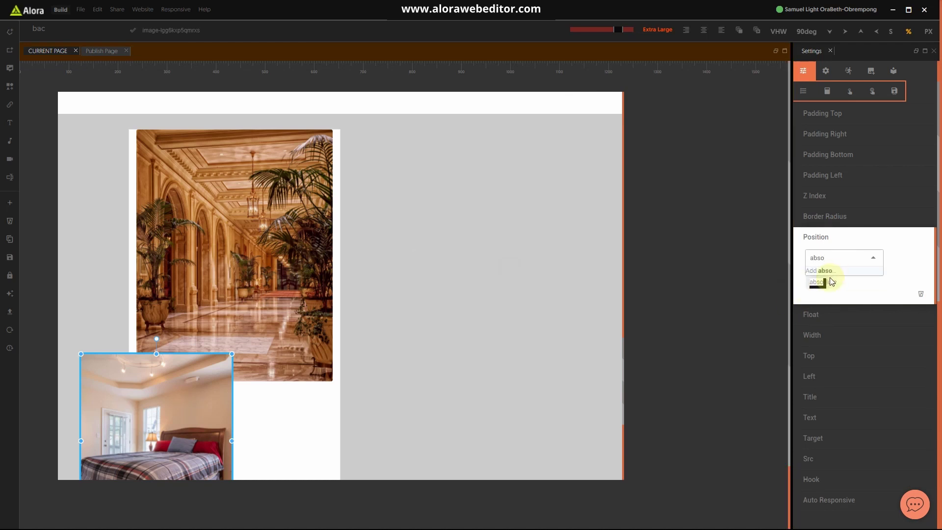
left_click(832, 281)
left_click(834, 240)
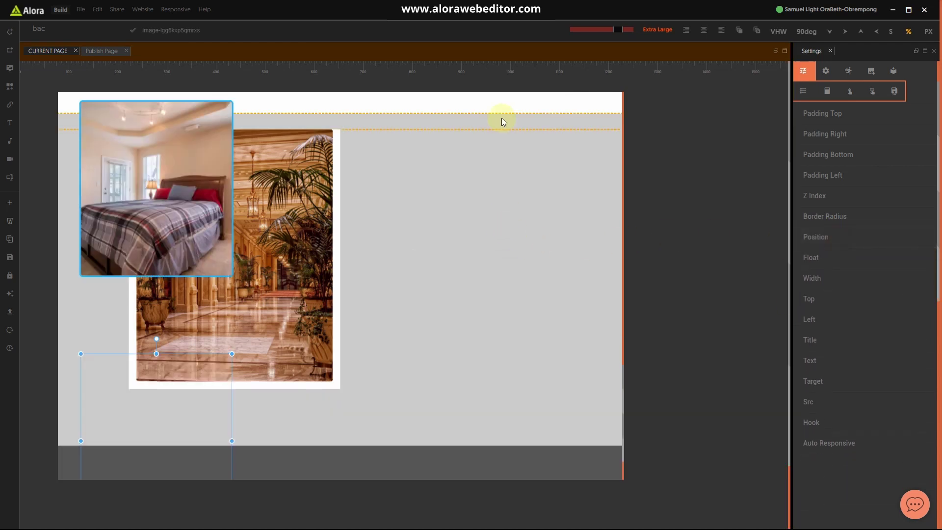
Refresh the page layout and check how the two room images sit beside the Queen's Double Bedroom text.
left_click(494, 105)
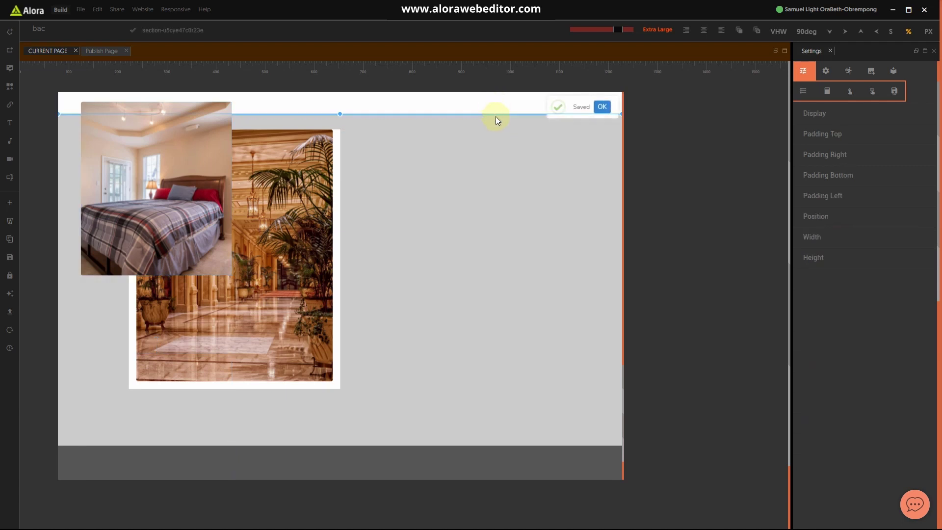
left_click(11, 330)
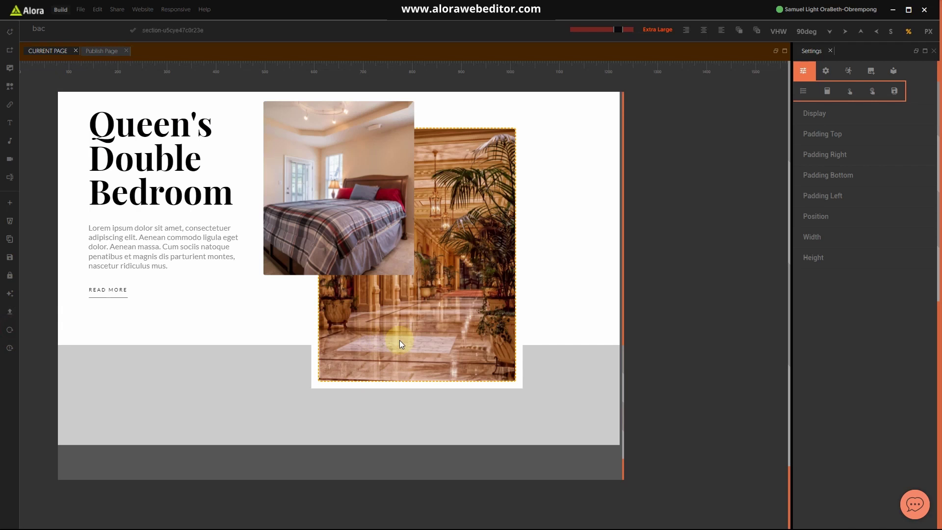
scroll(399, 339, "up", 3)
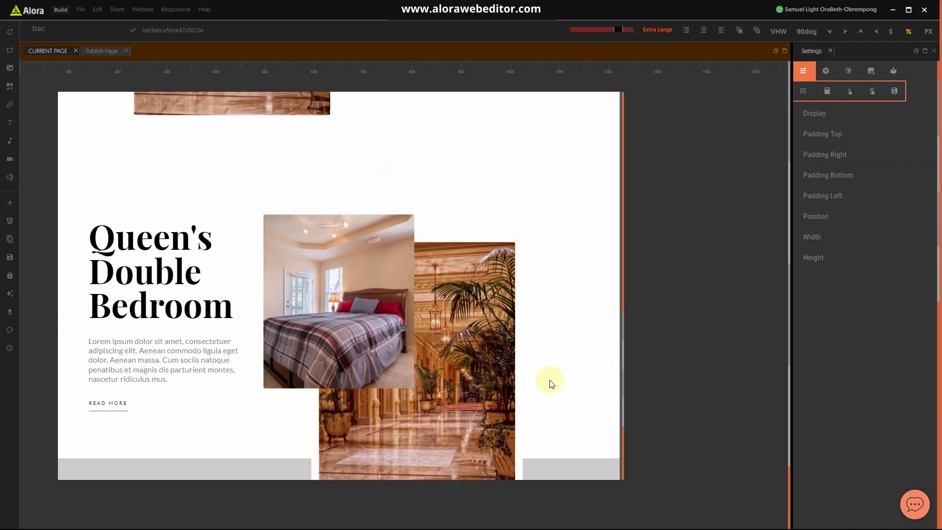
Select the white spacer section above the Queen's Double Bedroom section and switch the units to pixels.
left_click(335, 153)
scroll(341, 167, "down", 2)
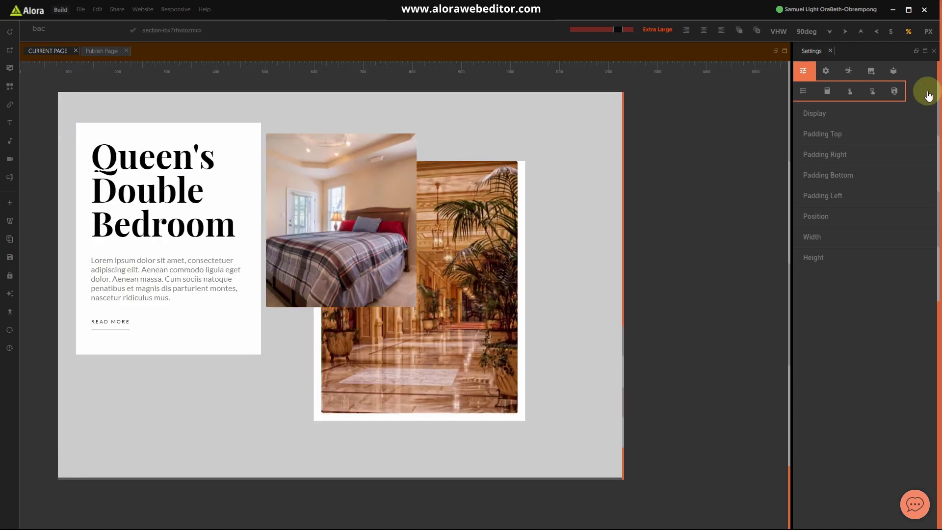
left_click(928, 32)
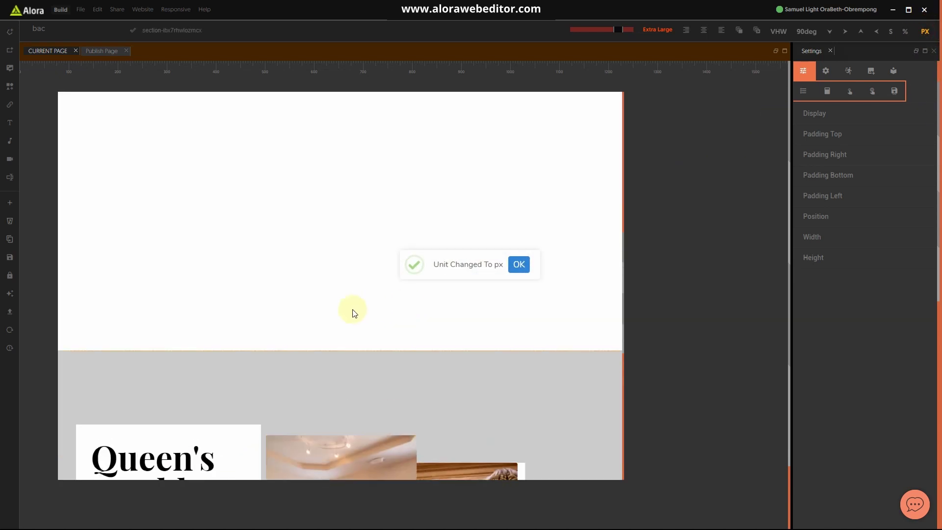
scroll(364, 314, "up", 5)
scroll(338, 372, "down", 5)
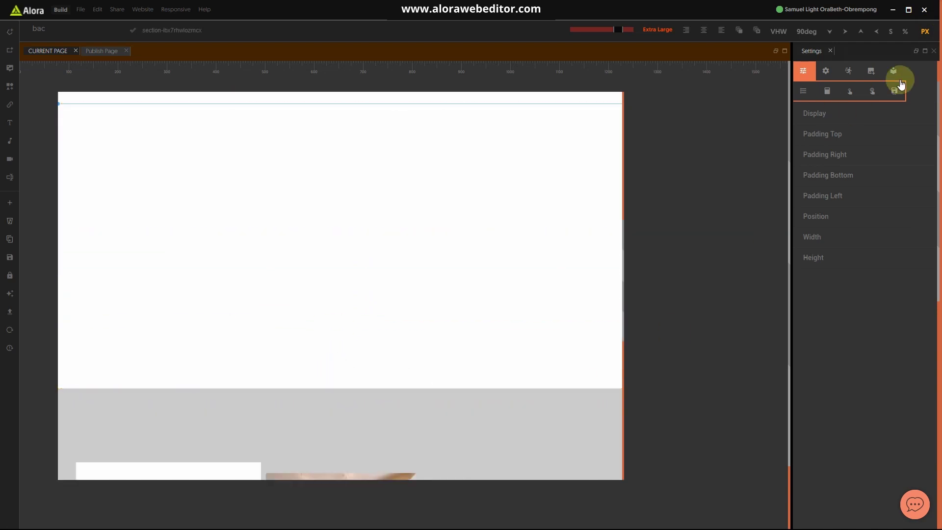
scroll(379, 304, "down", 4)
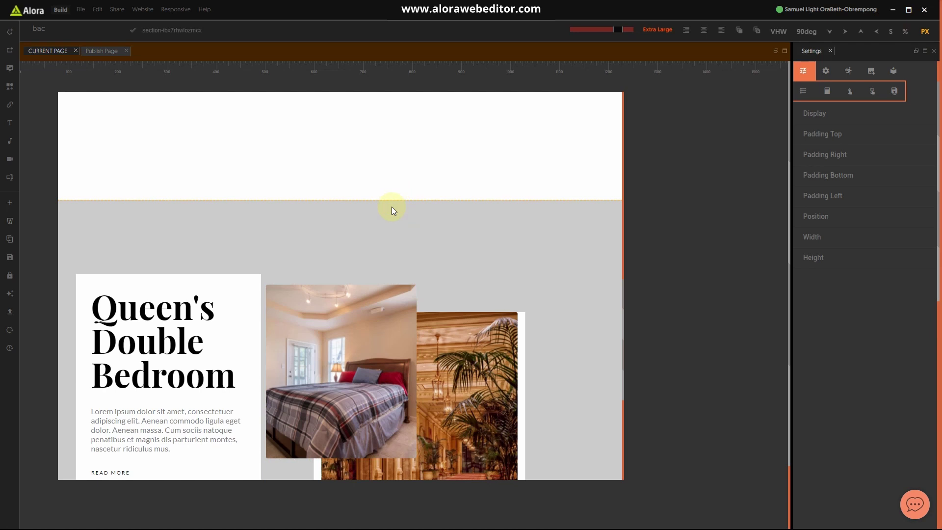
Select the white section above the Queen's Double Bedroom blocks and examine its height and width settings.
left_click(402, 193)
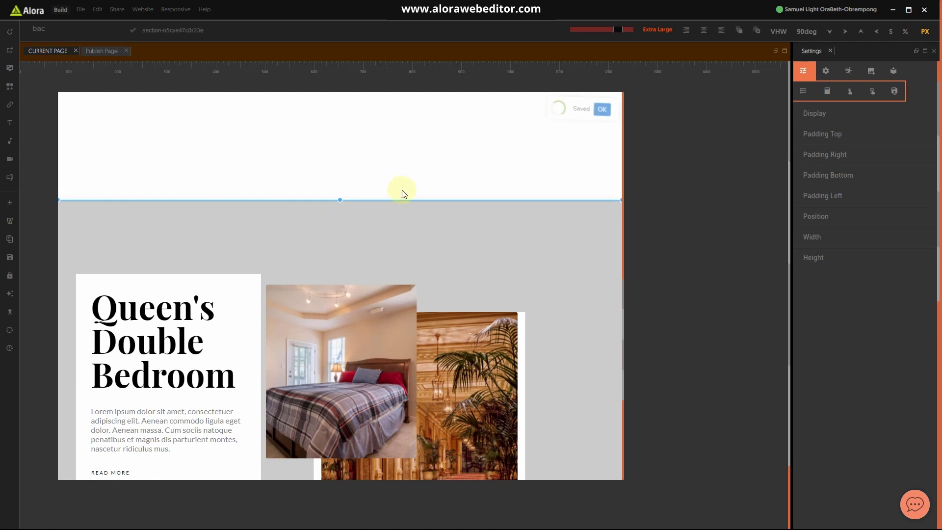
scroll(486, 334, "down", 4)
scroll(487, 334, "up", 4)
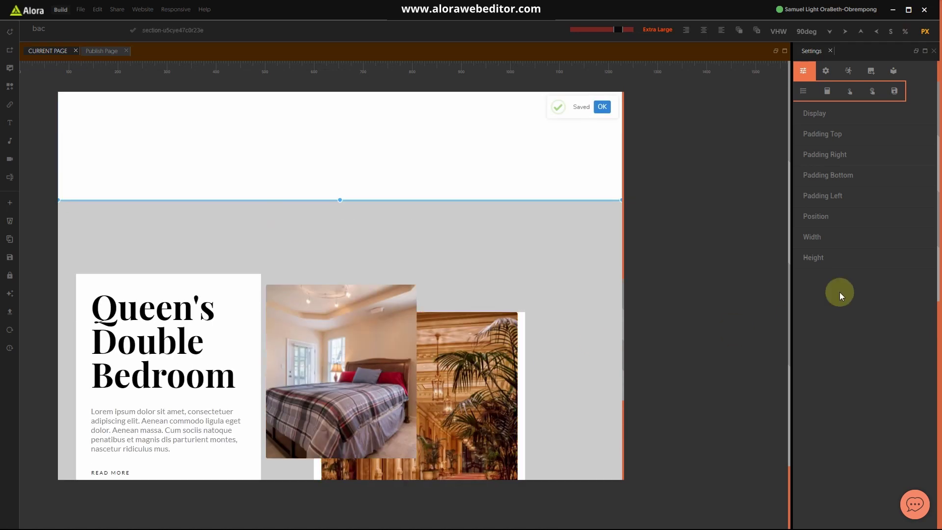
left_click(817, 256)
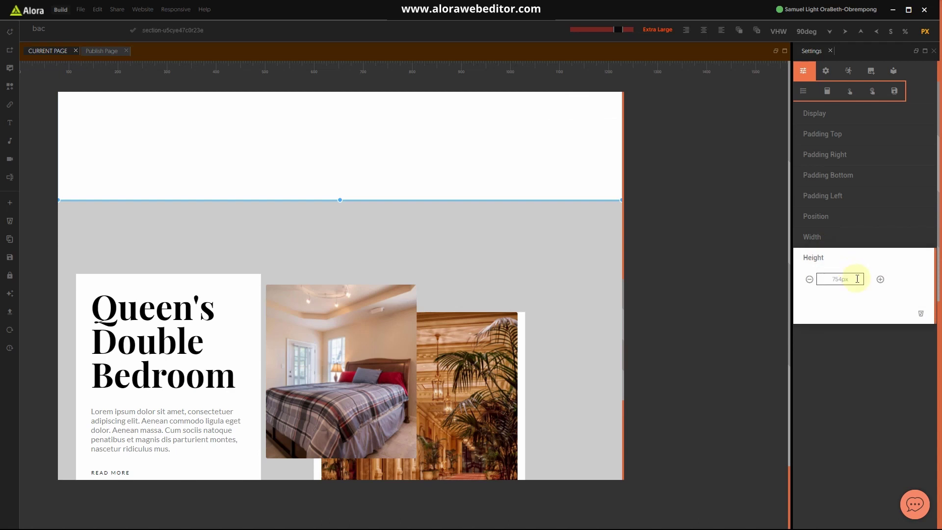
left_click(811, 235)
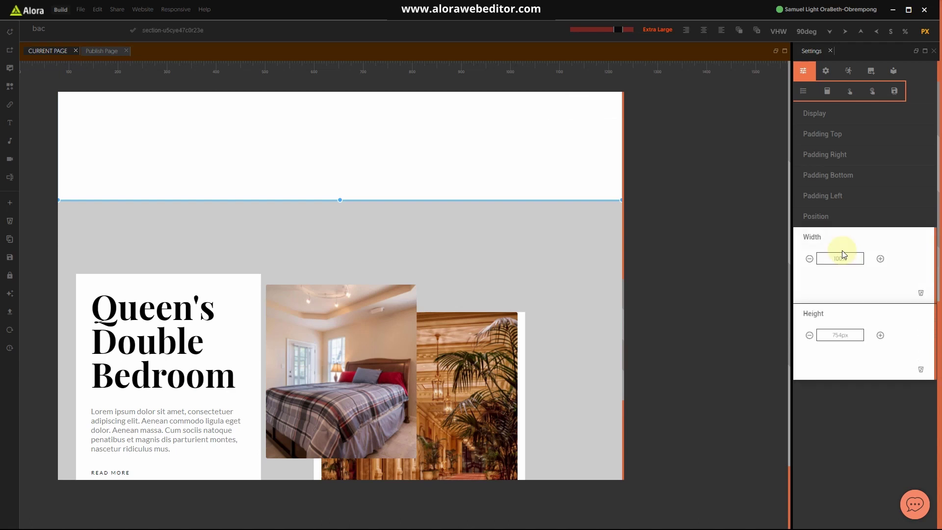
left_click(812, 238)
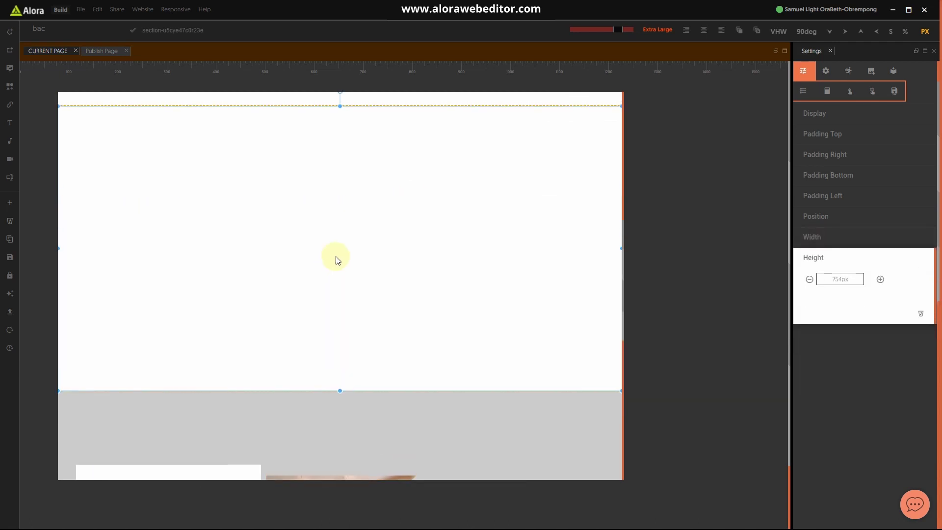
Switch the units to percentage and set the width of the blank spacer section above the Featured Rooms section to 100.
scroll(353, 260, "up", 2)
left_click(368, 200)
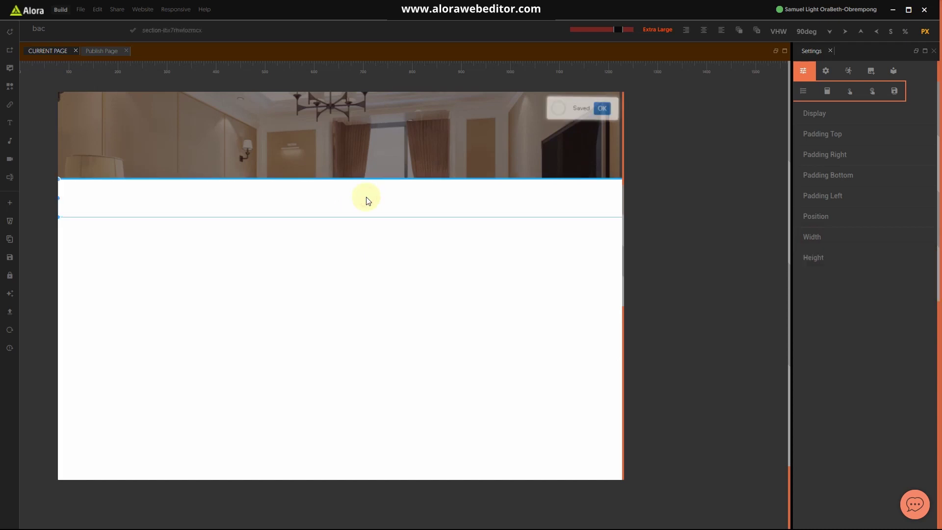
left_click(814, 238)
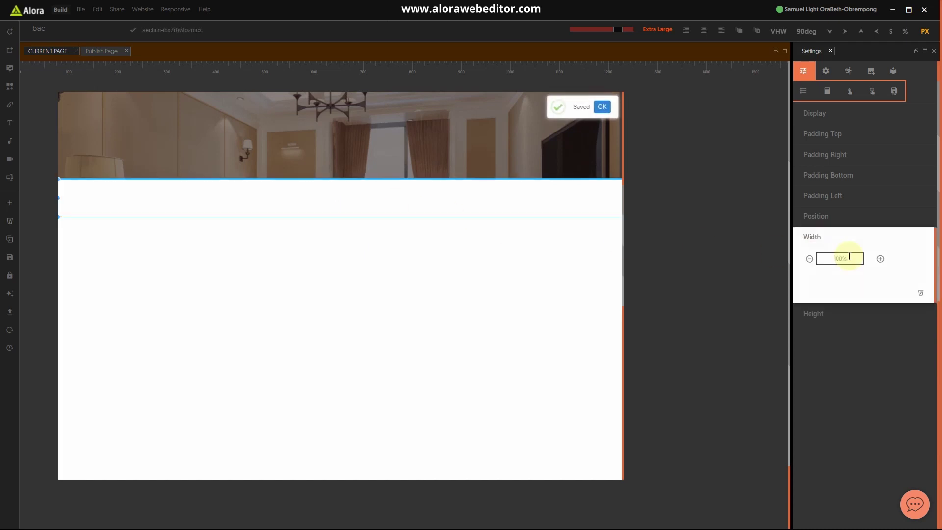
left_click(881, 258)
left_click(810, 259)
left_click(906, 31)
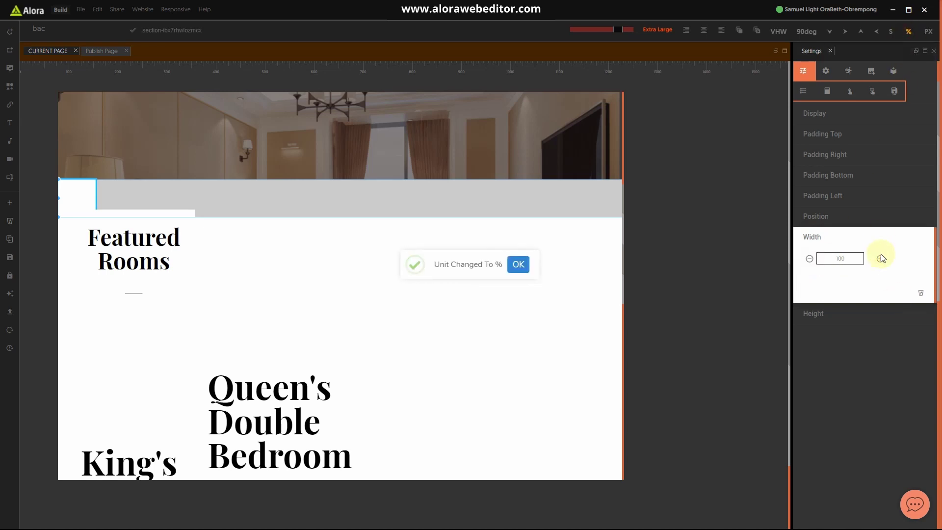
left_click(881, 258)
left_click(808, 259)
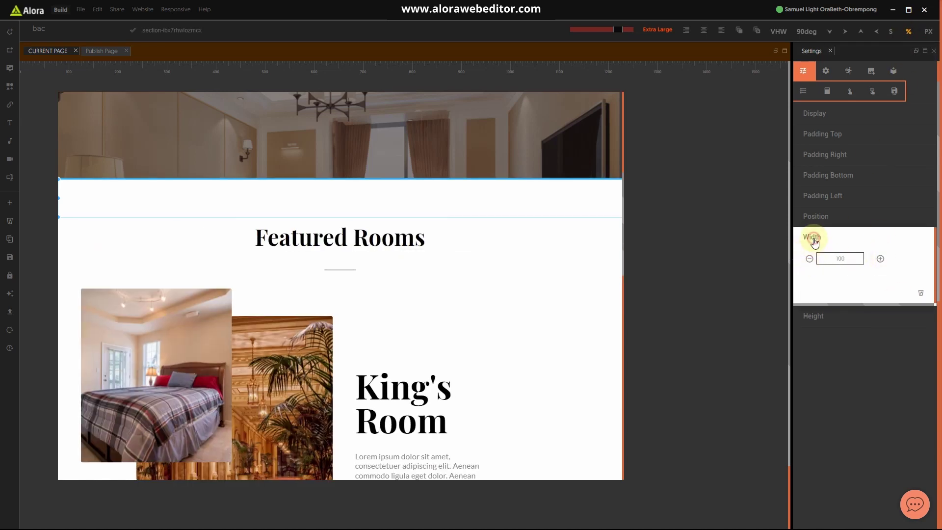
left_click(811, 237)
Select the white section holding the King's Room content, examine its width and height settings, and switch the units to pixels.
scroll(460, 270, "down", 5)
scroll(461, 270, "down", 3)
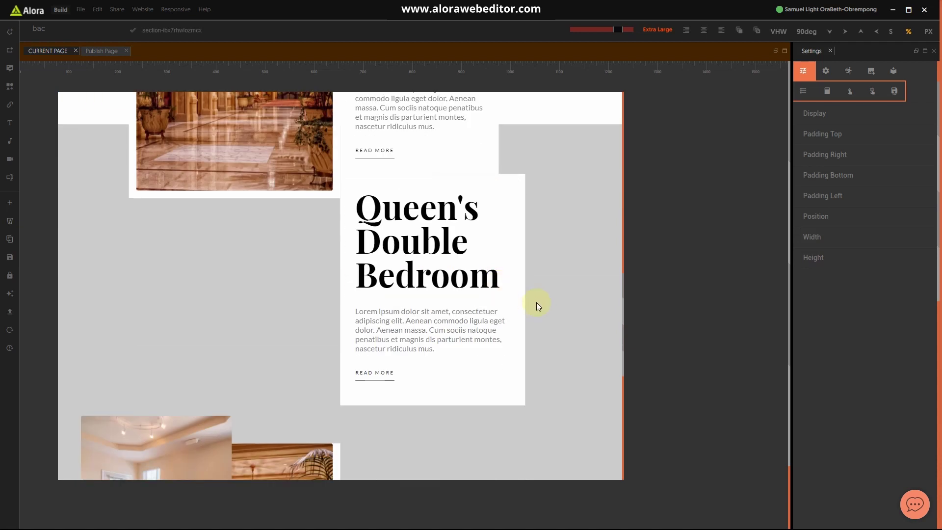
scroll(537, 304, "down", 2)
scroll(537, 305, "down", 4)
scroll(537, 304, "up", 1)
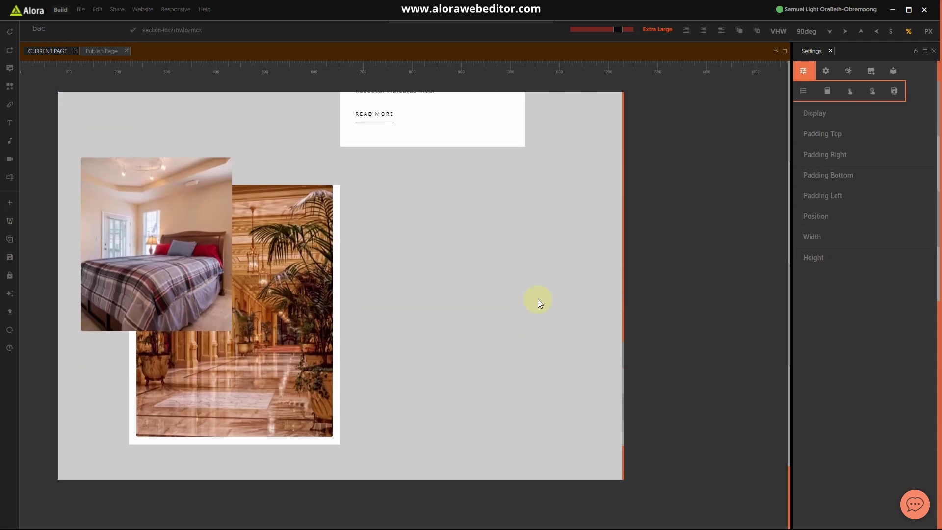
scroll(538, 302, "up", 8)
left_click(525, 249)
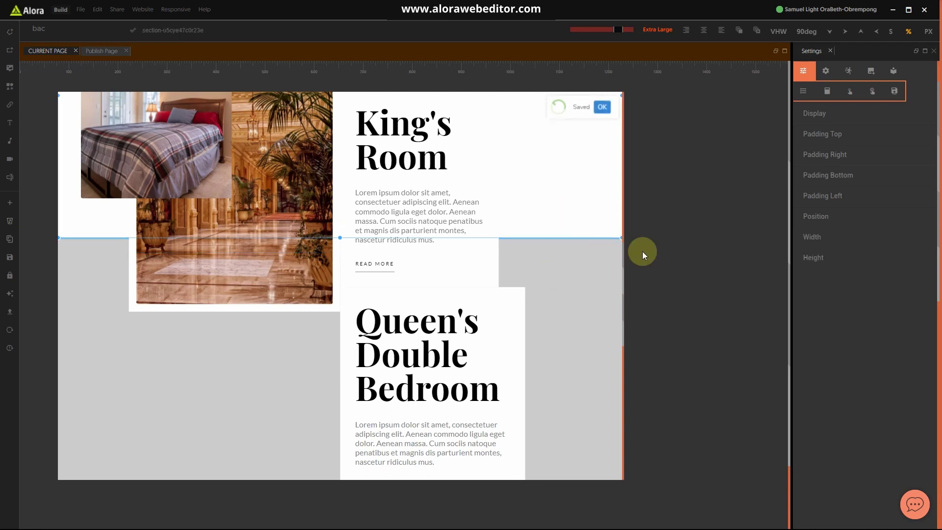
left_click(834, 237)
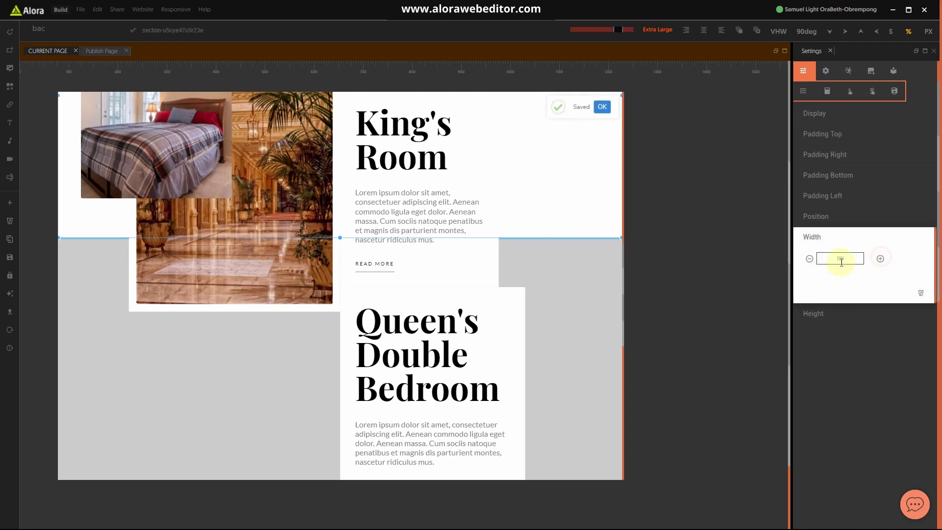
left_click(832, 244)
left_click(834, 260)
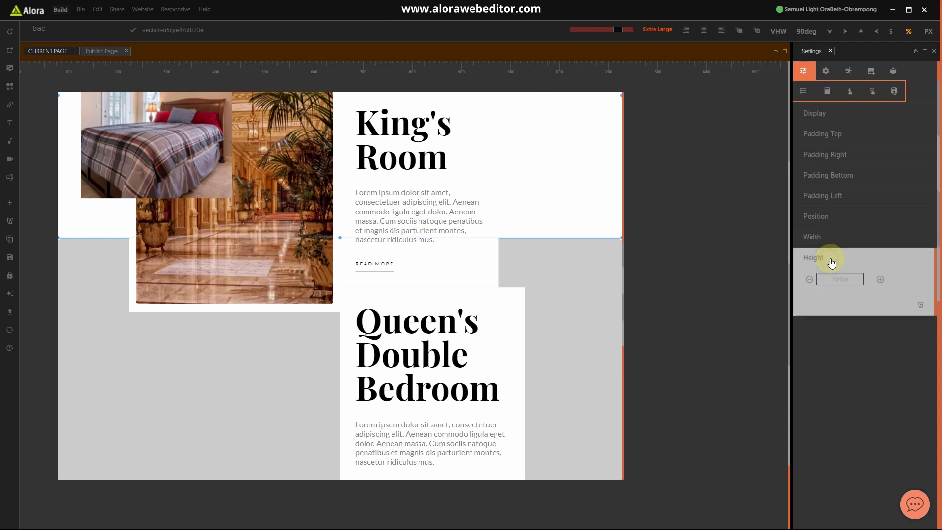
left_click(926, 31)
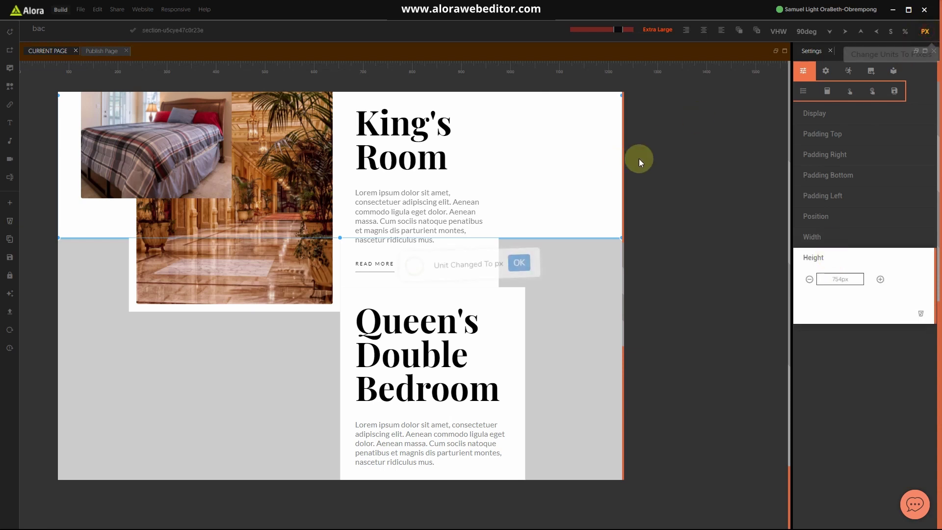
Save the page and refresh its layout from the Featured Rooms section.
scroll(564, 225, "up", 4)
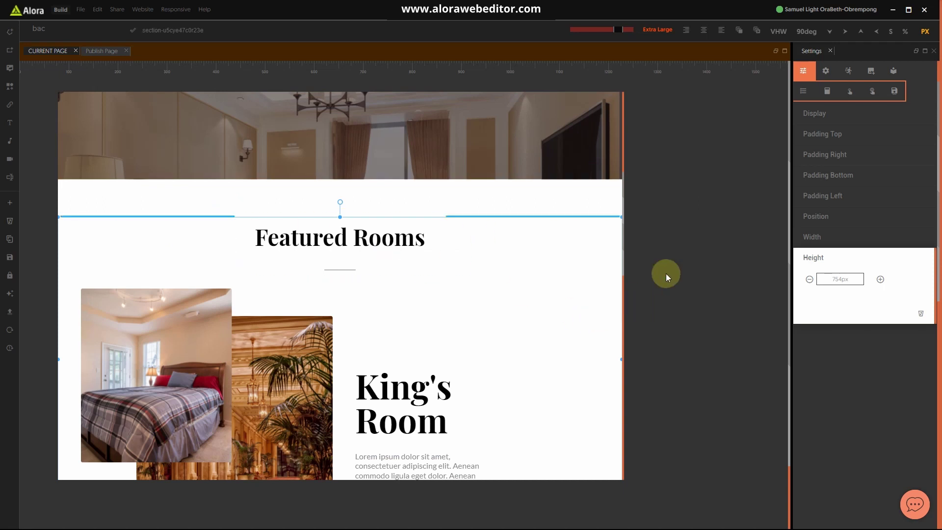
key("ctrl+s")
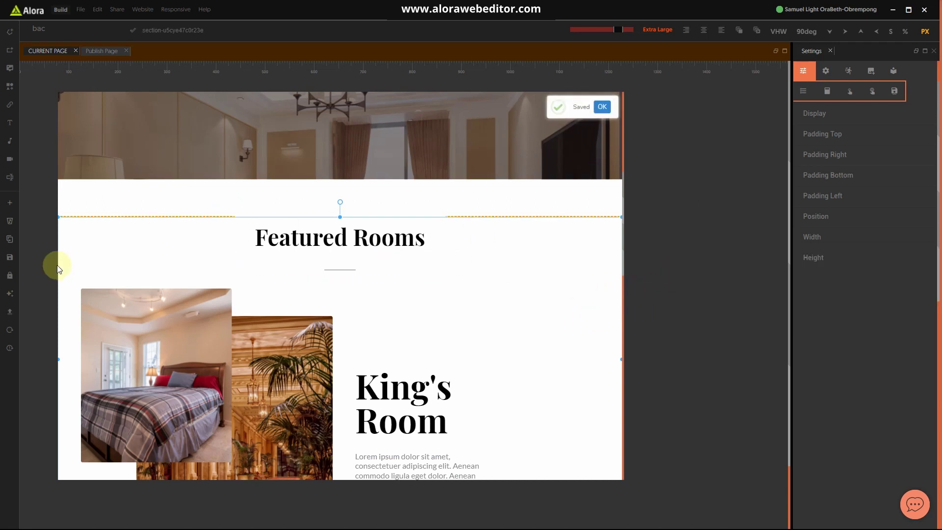
left_click(8, 332)
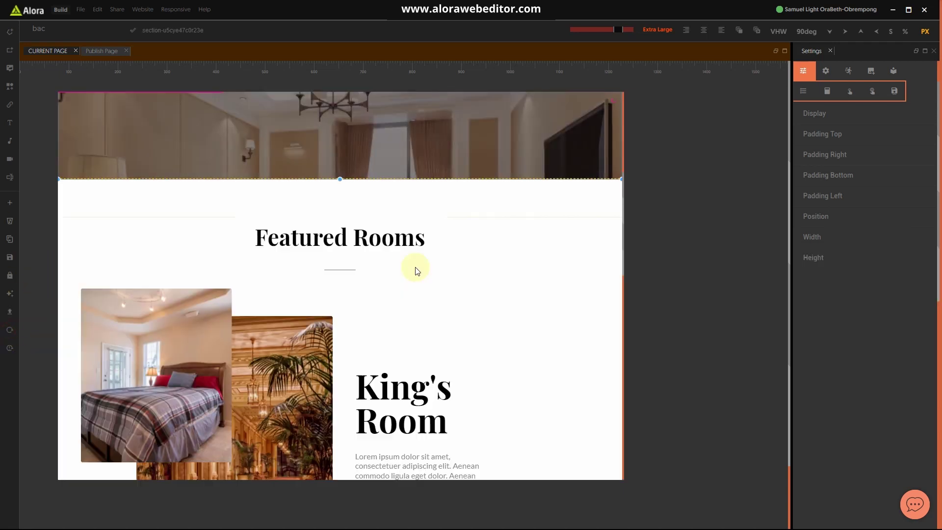
Extend the bottom edge of the section holding the Queen's Double Bedroom blocks below the hallway image.
scroll(429, 272, "down", 5)
scroll(428, 271, "down", 3)
scroll(500, 300, "down", 5)
scroll(503, 297, "down", 2)
left_click(575, 313)
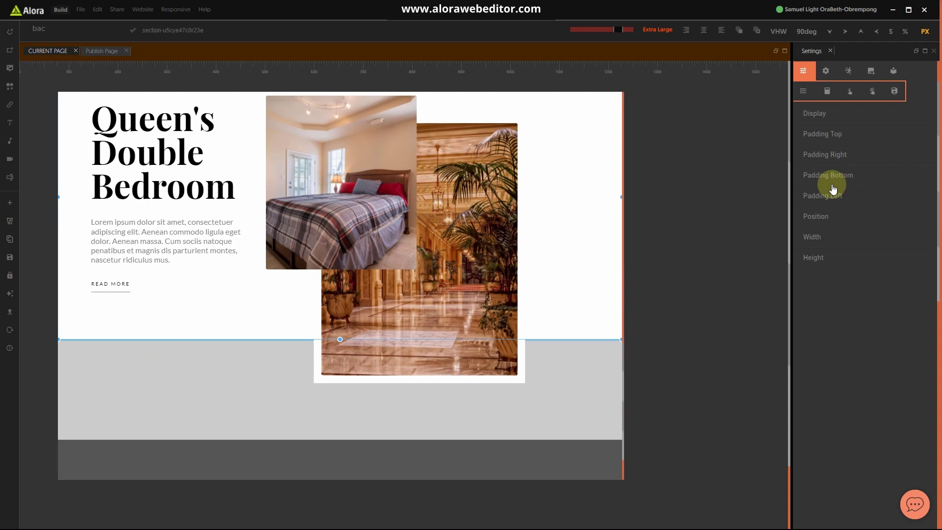
left_click_drag(339, 338, 337, 428)
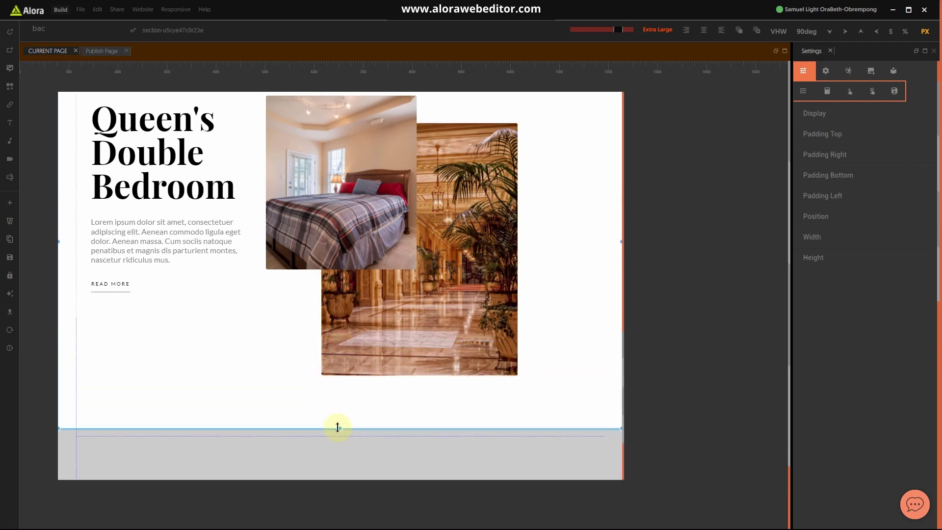
left_click(522, 295)
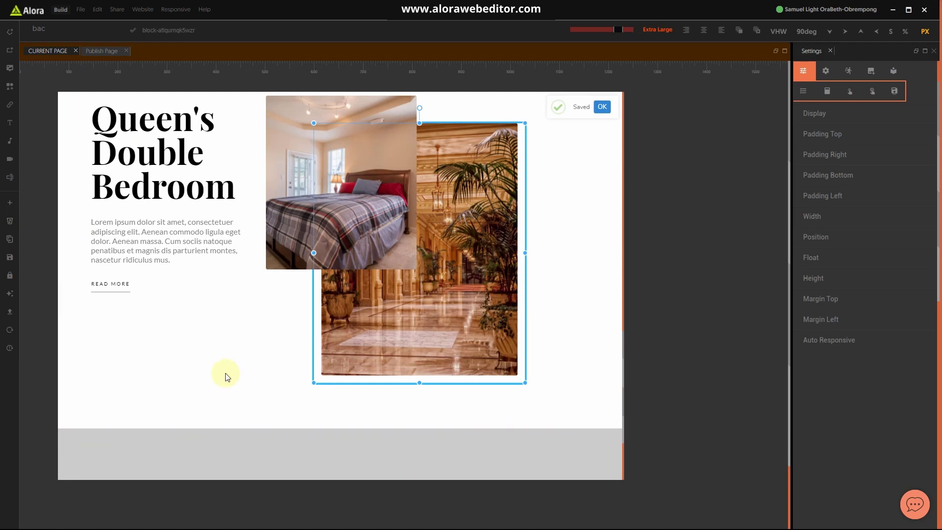
Add the Margin Left property to the Queen's Double Bedroom text block.
scroll(236, 338, "up", 8)
scroll(239, 336, "down", 5)
scroll(278, 390, "down", 3)
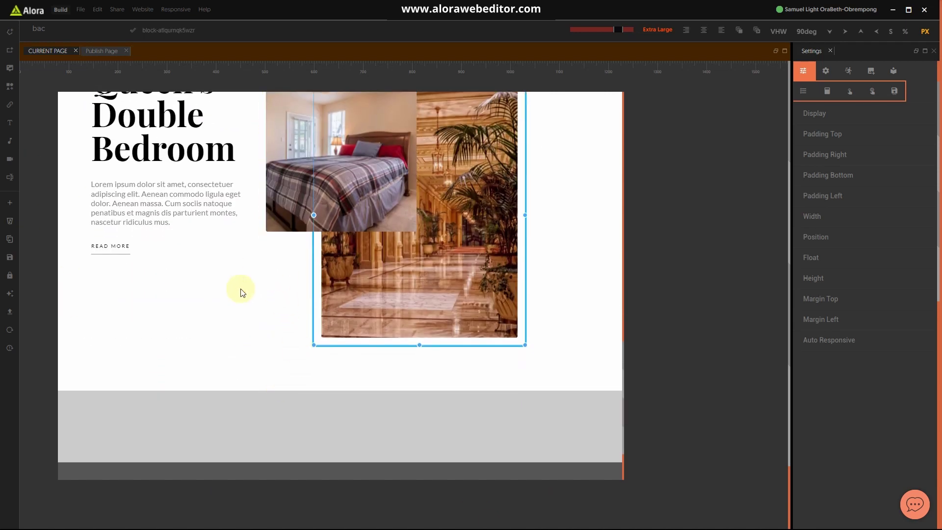
left_click(249, 275)
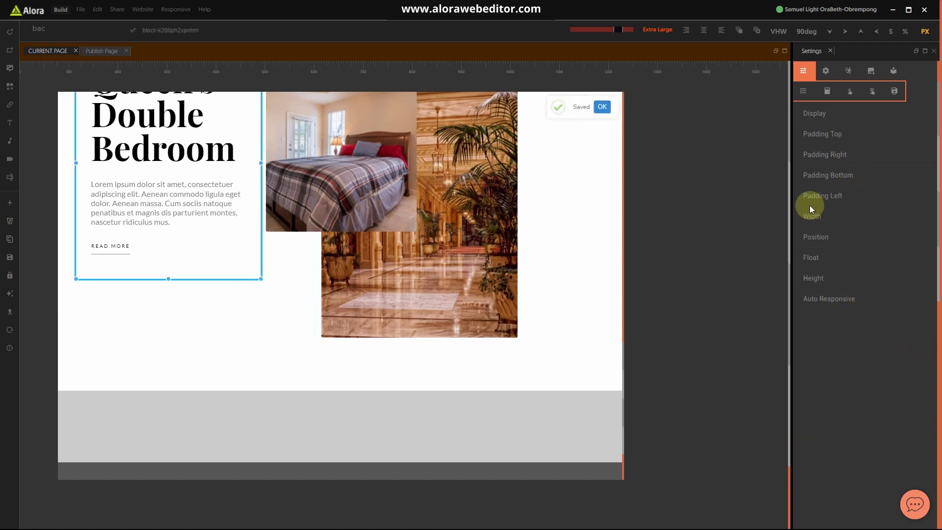
left_click(55, 29)
key("BackSpace")
key("BackSpace")
key("BackSpace")
type("mar")
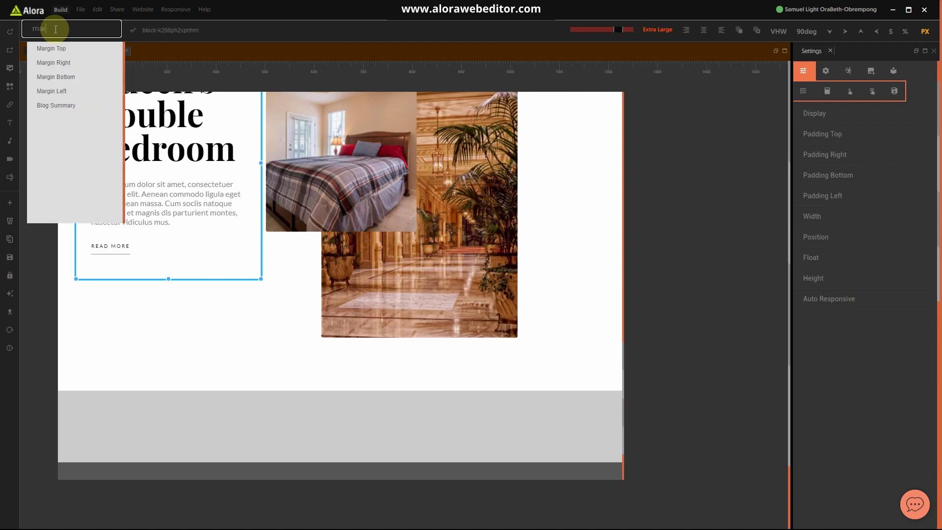
type("lef")
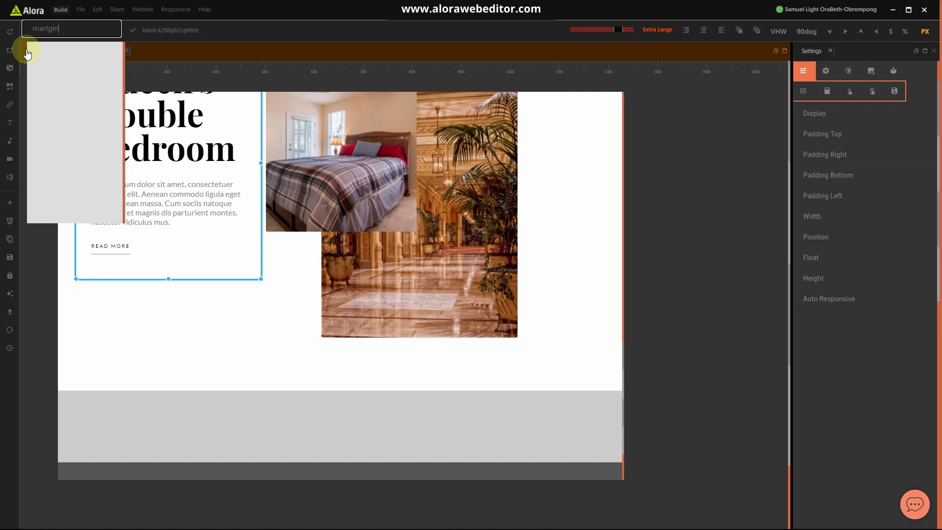
key("BackSpace")
key("BackSpace")
key("BackSpace")
key("BackSpace")
key("BackSpace")
key("BackSpace")
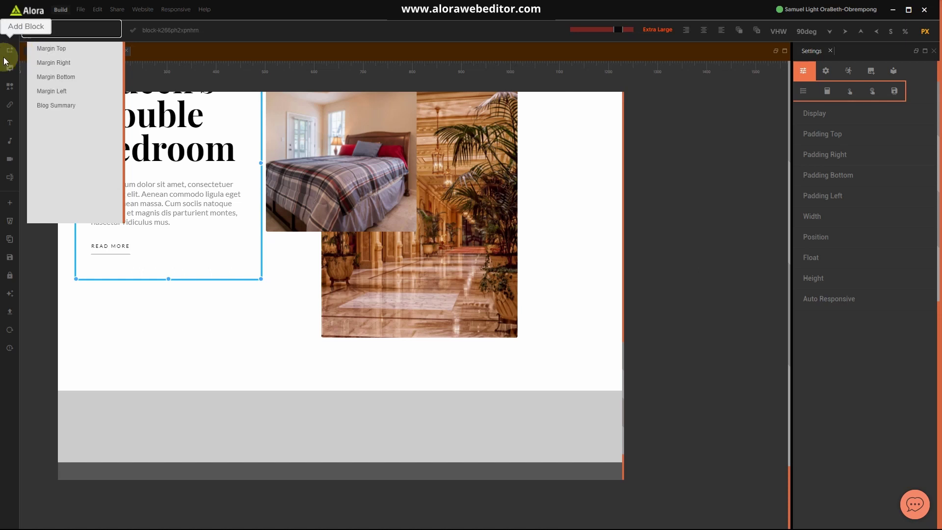
type("margin")
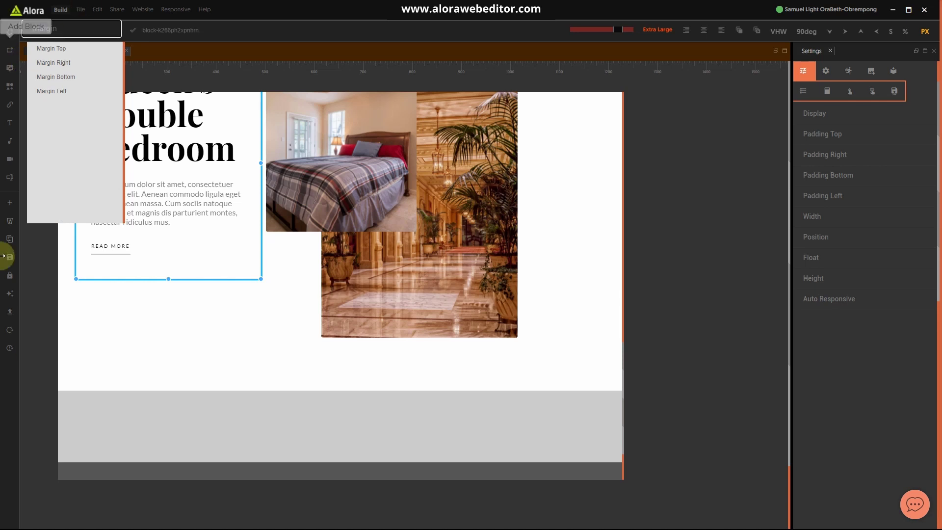
left_click(44, 93)
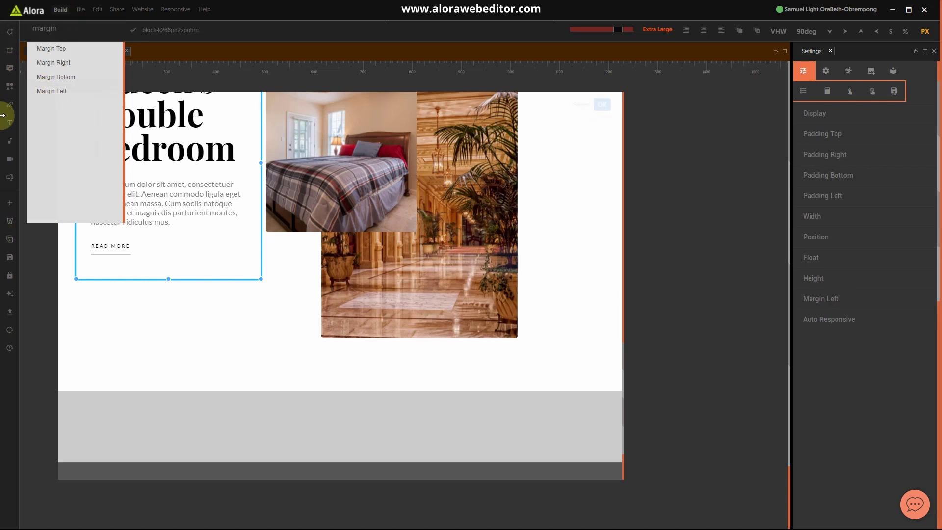
Set the left margin of the Queen's Double Bedroom text block to 10 percent.
left_click(829, 299)
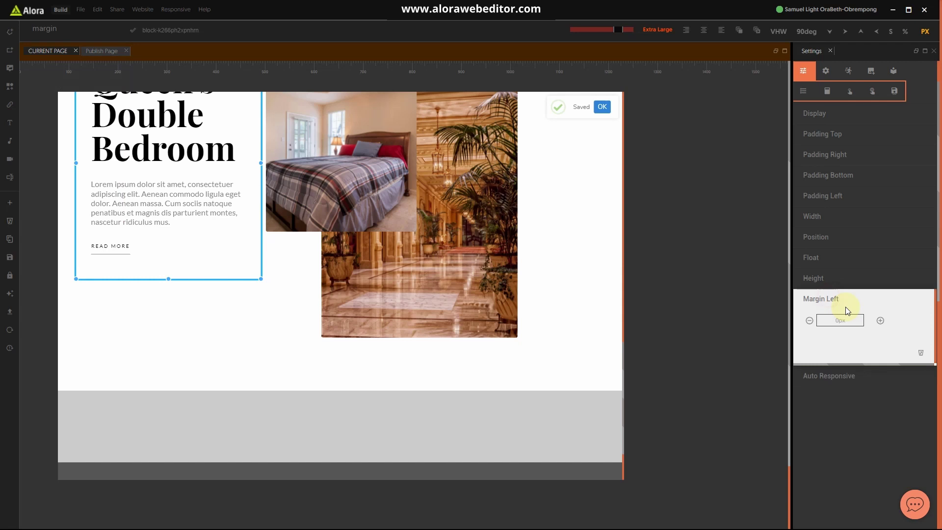
double_click(848, 320)
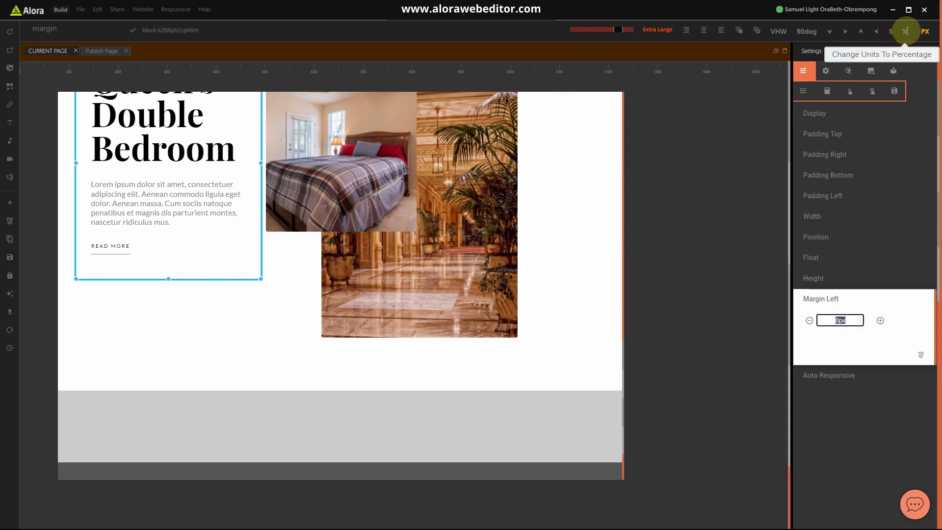
left_click(902, 32)
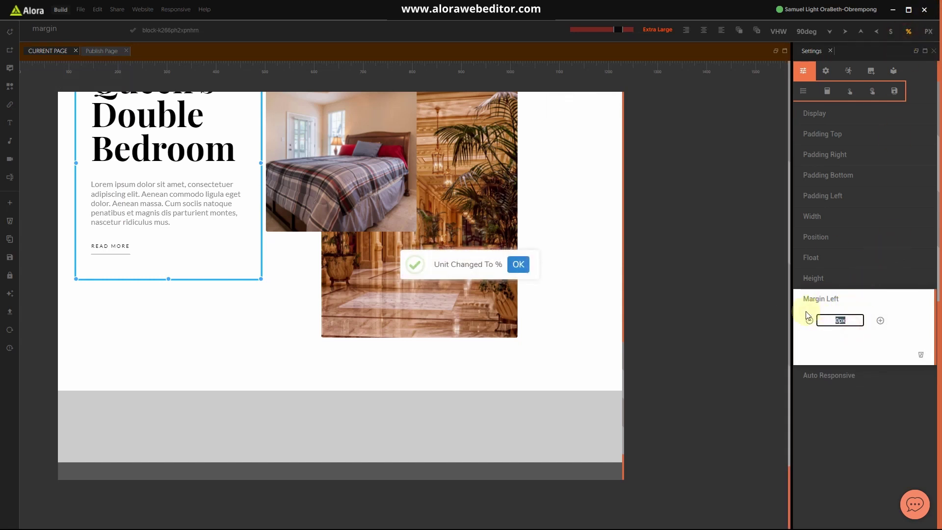
key("BackSpace")
type("10")
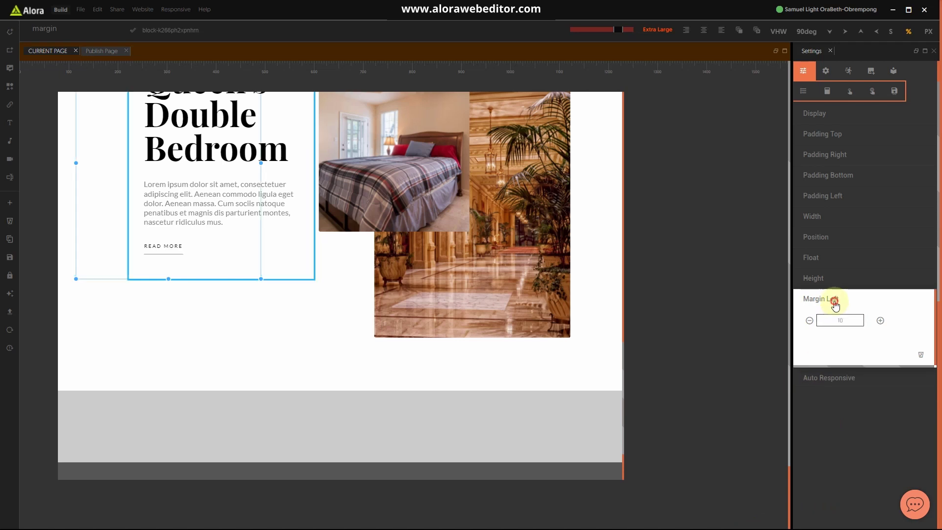
left_click(834, 299)
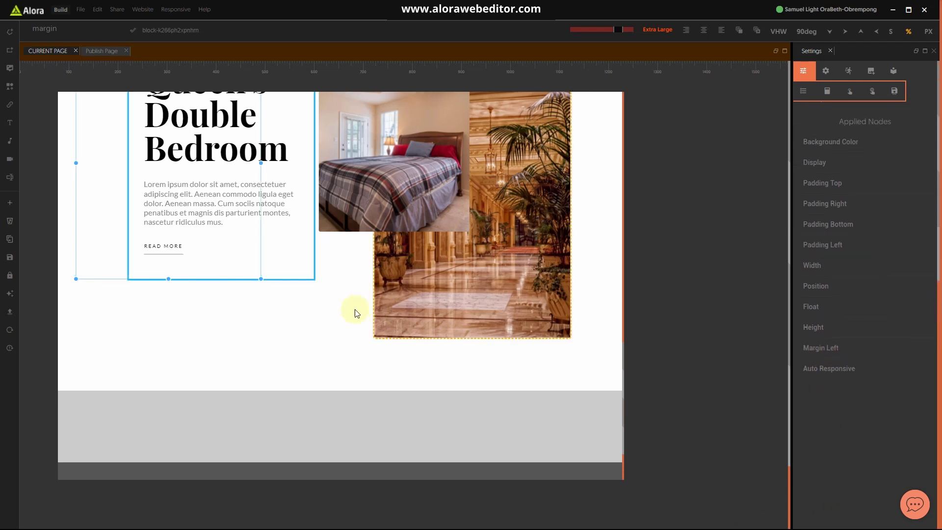
Switch the units back to pixels and select the section surrounding the Queen's Double Bedroom blocks.
scroll(227, 455, "up", 6)
scroll(229, 454, "down", 5)
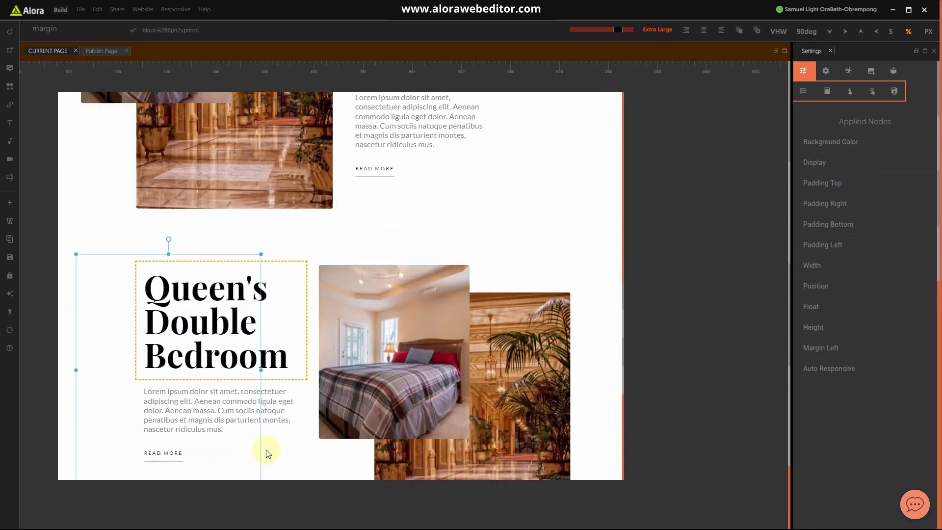
left_click(926, 31)
left_click(590, 421)
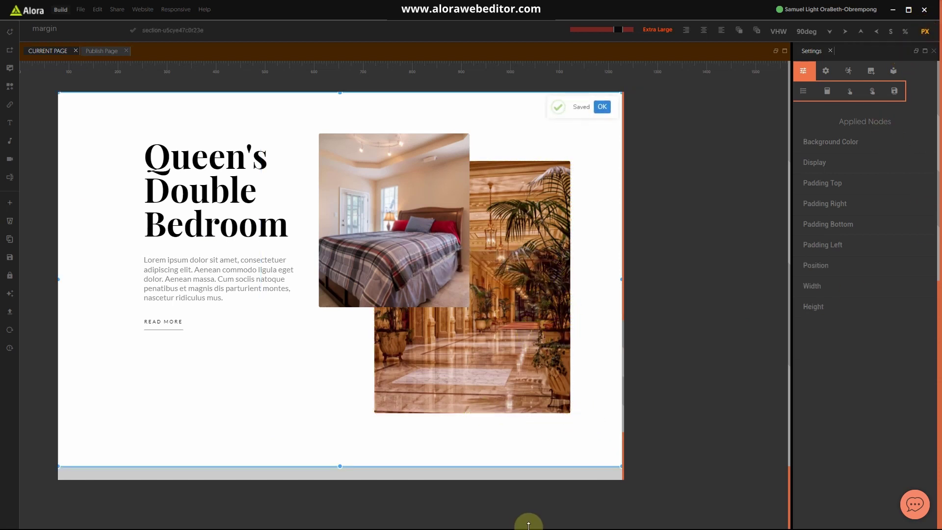
Open the reference image Hotel website.jpg and examine the image arrangement of the Queen & Double Bedroom section.
key("super")
left_click(579, 514)
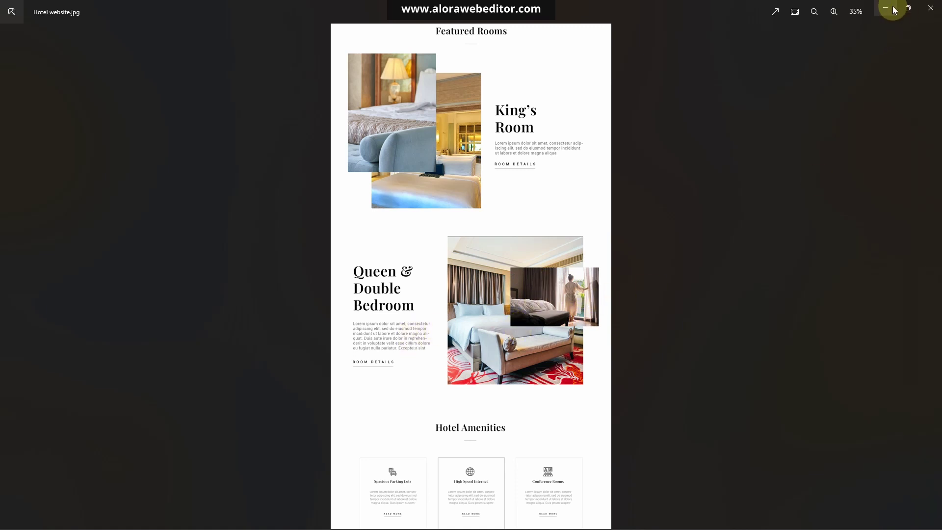
left_click(908, 8)
Move the bed image over the hallway image's right edge and replace it with the asset showing a bed and blue sofa.
left_click(352, 255)
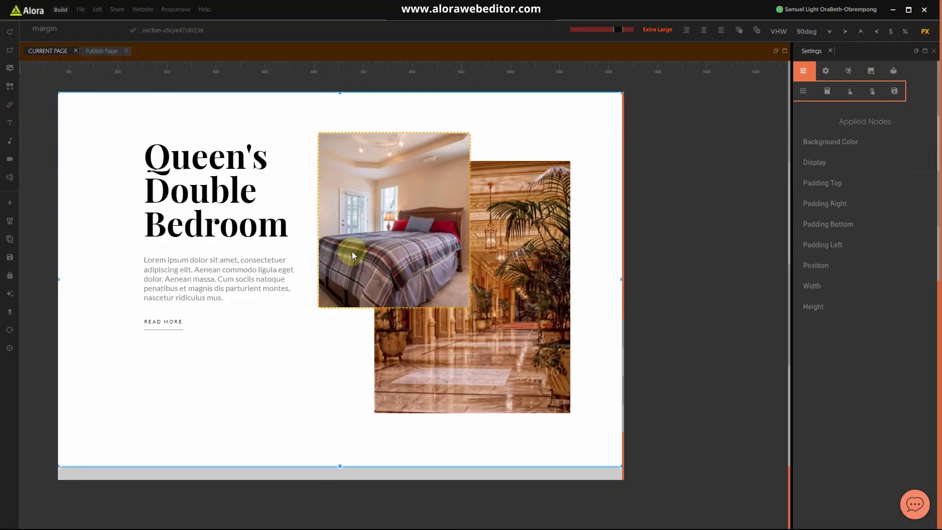
left_click(375, 270)
left_click_drag(371, 178, 516, 232)
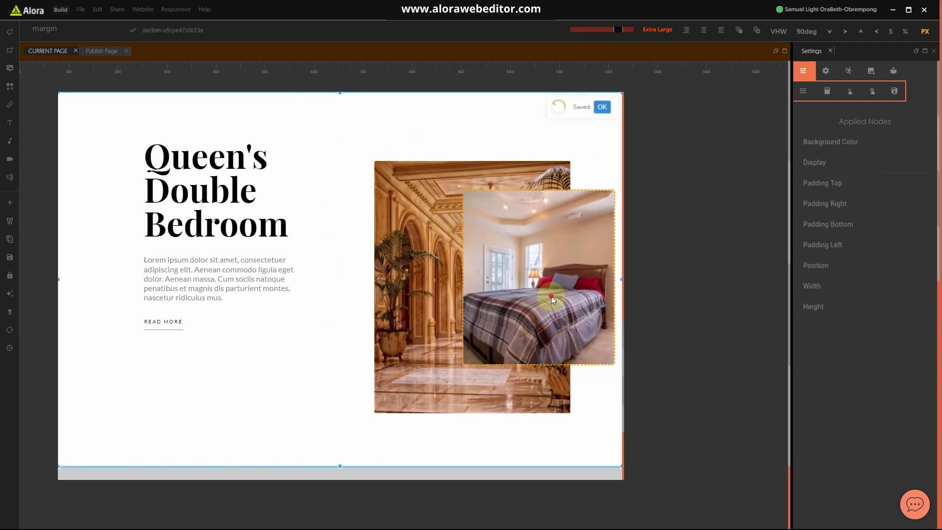
left_click(872, 72)
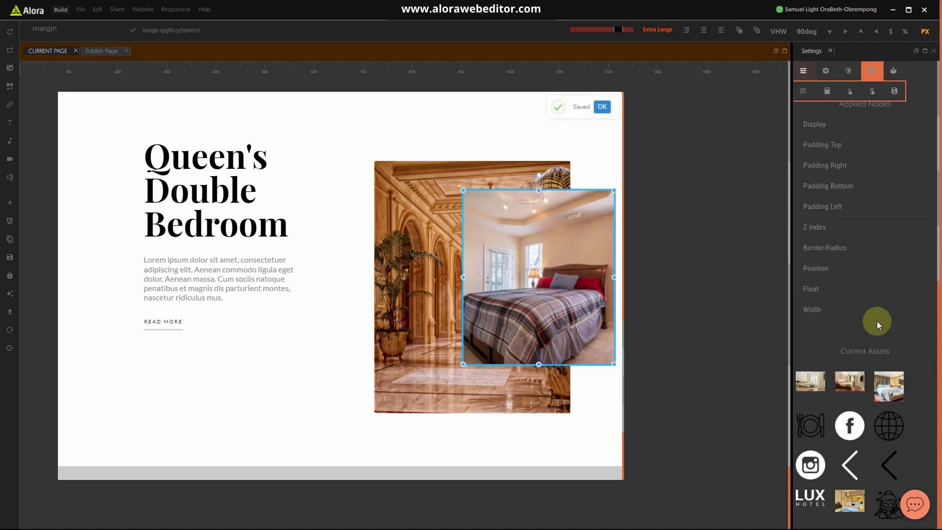
left_click(891, 362)
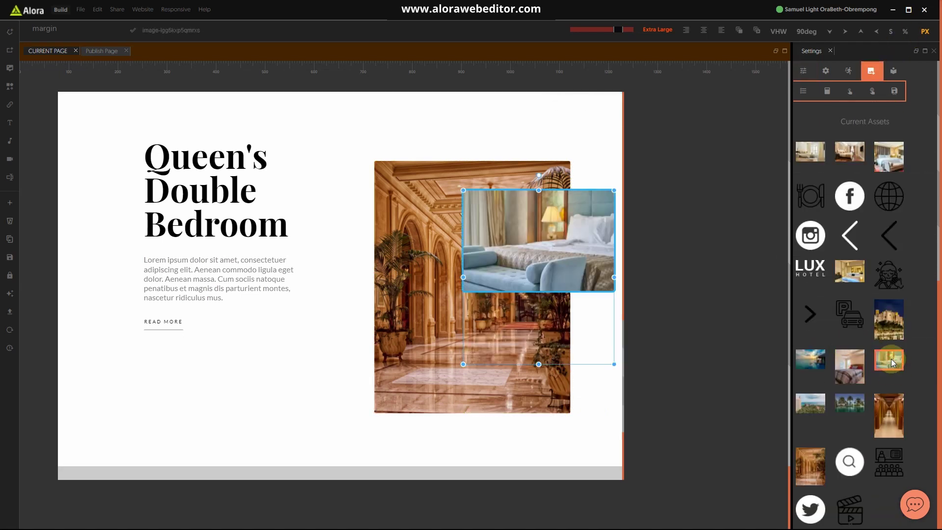
Try several assets for the small overlapping image and settle on the ocean sunset with the thatched villa.
left_click(884, 421)
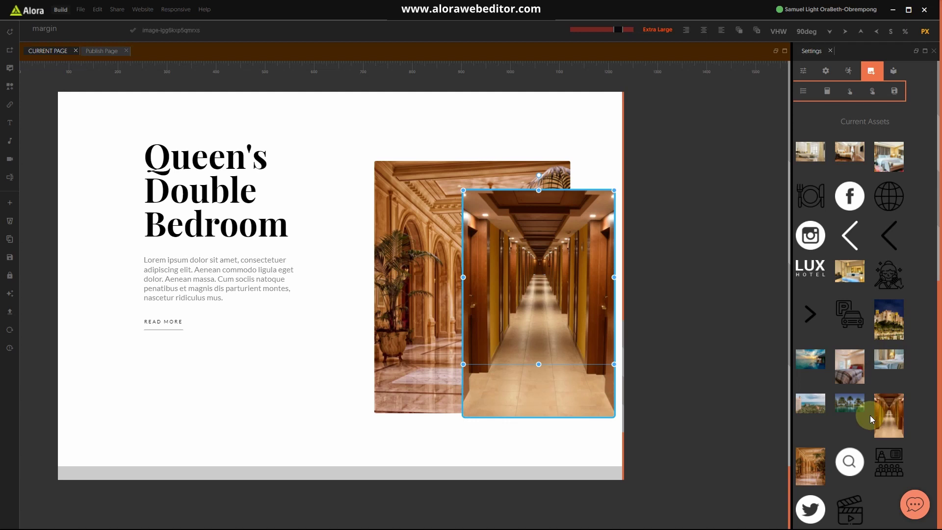
left_click(843, 351)
left_click(819, 408)
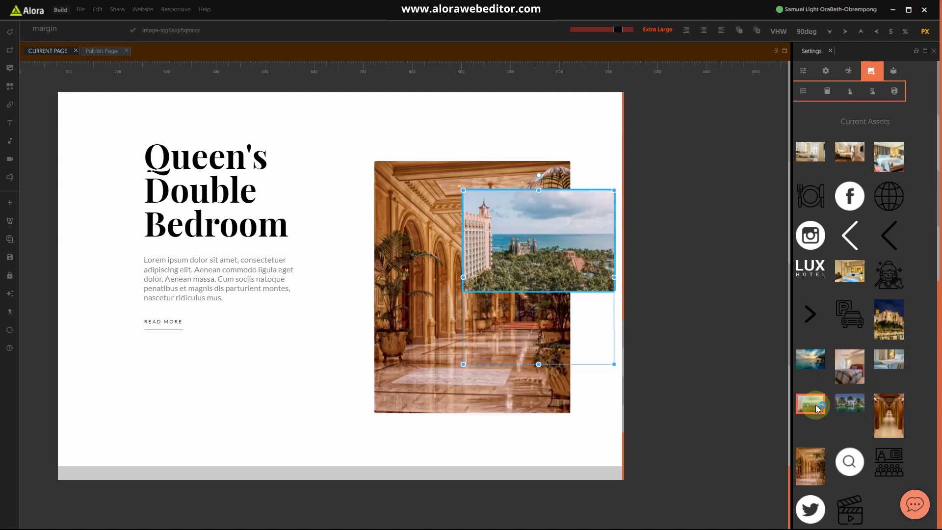
left_click(851, 405)
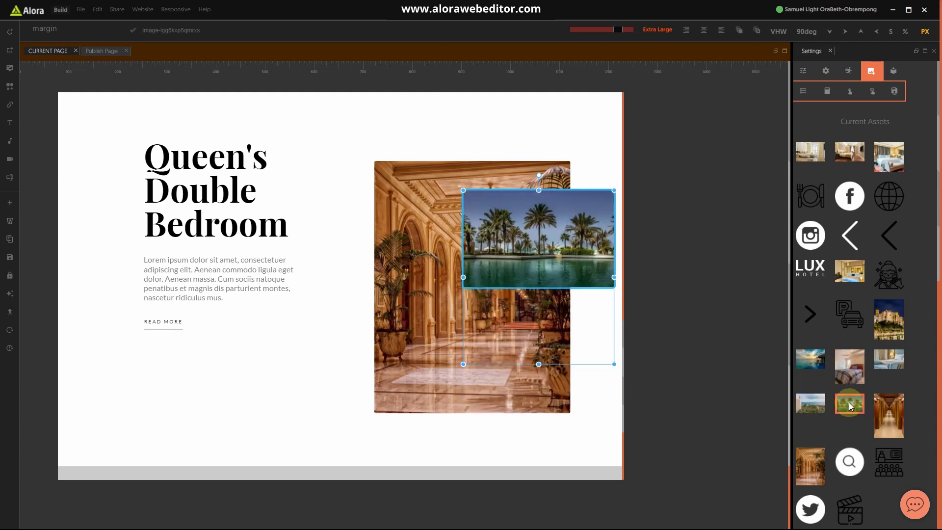
left_click(814, 364)
left_click(591, 400)
Replace the large hallway image with the asset showing a white bed and a beige sofa.
left_click(544, 366)
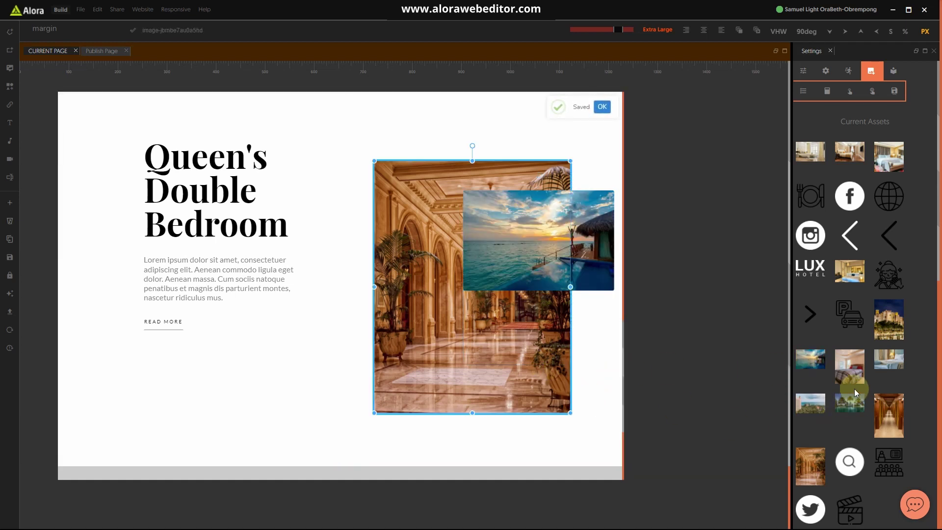
left_click(889, 158)
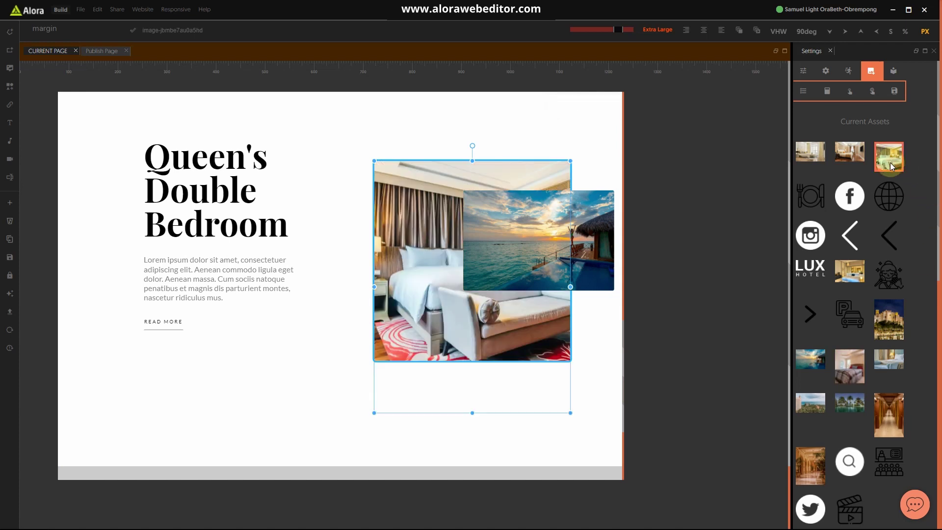
left_click(592, 353)
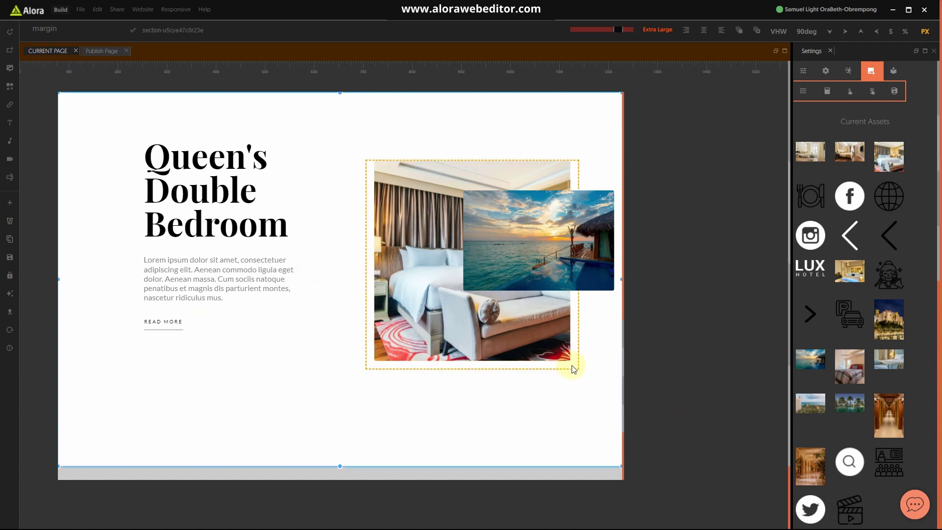
Set the left margin of the block holding the bed and sofa image to 0.
left_click(575, 369)
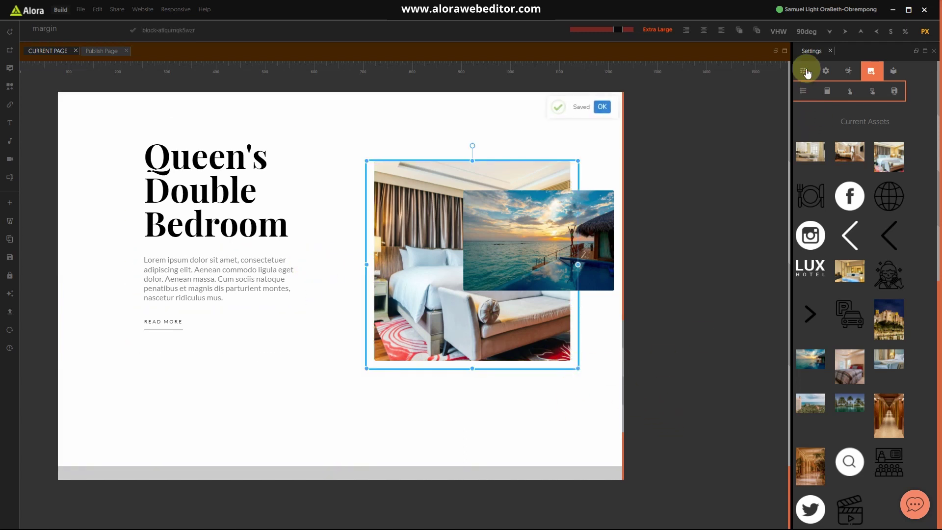
left_click(803, 72)
left_click(831, 368)
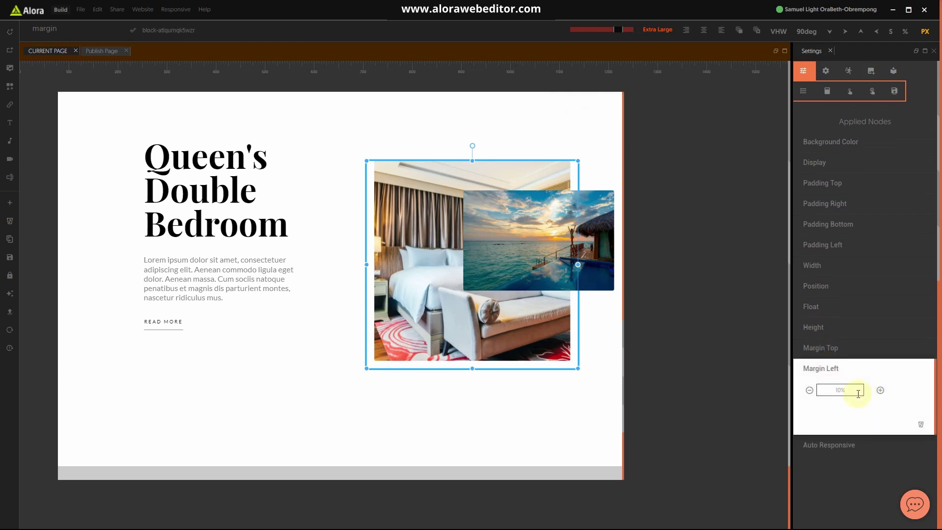
key("BackSpace")
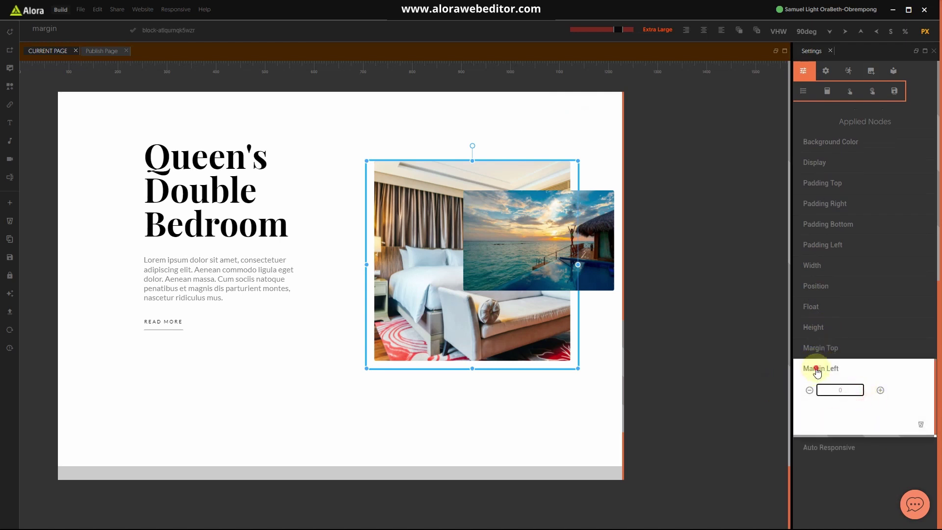
left_click(807, 369)
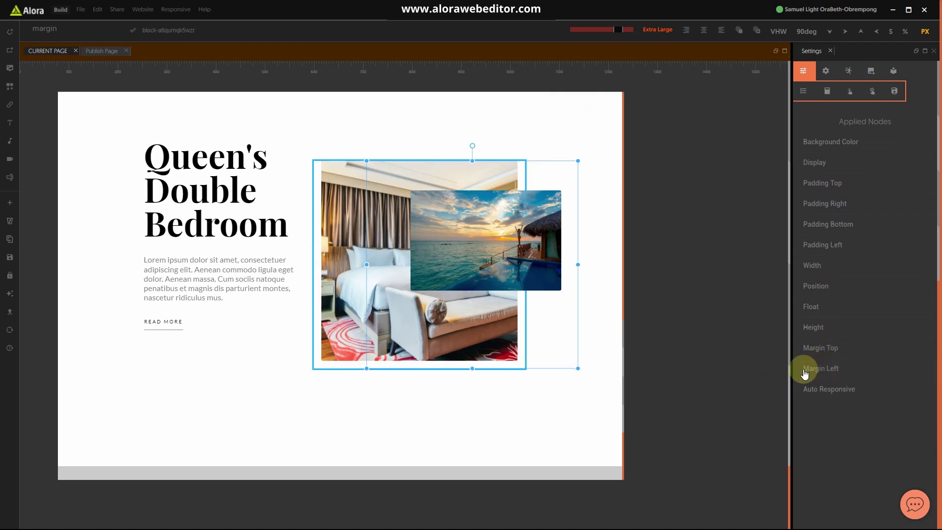
Set the bed image block's width to 50 percent and switch the units back to pixels.
left_click(811, 266)
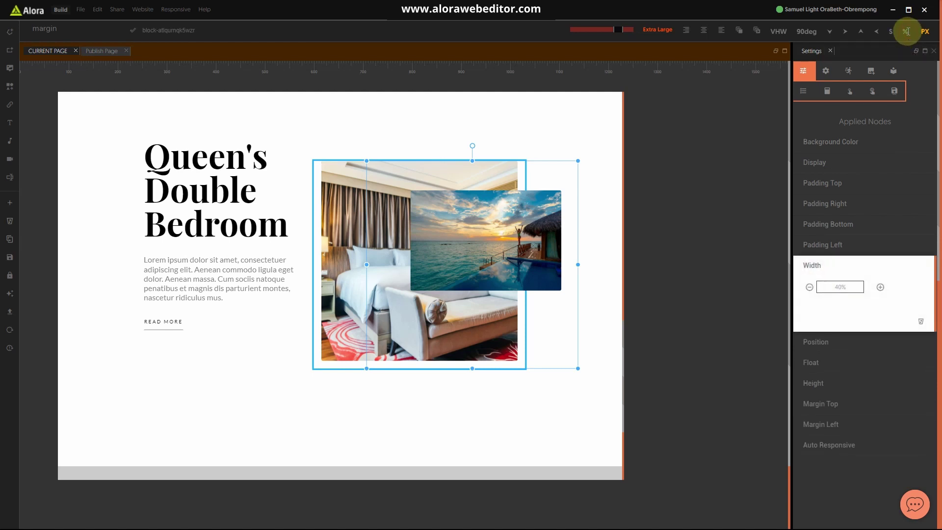
left_click(907, 32)
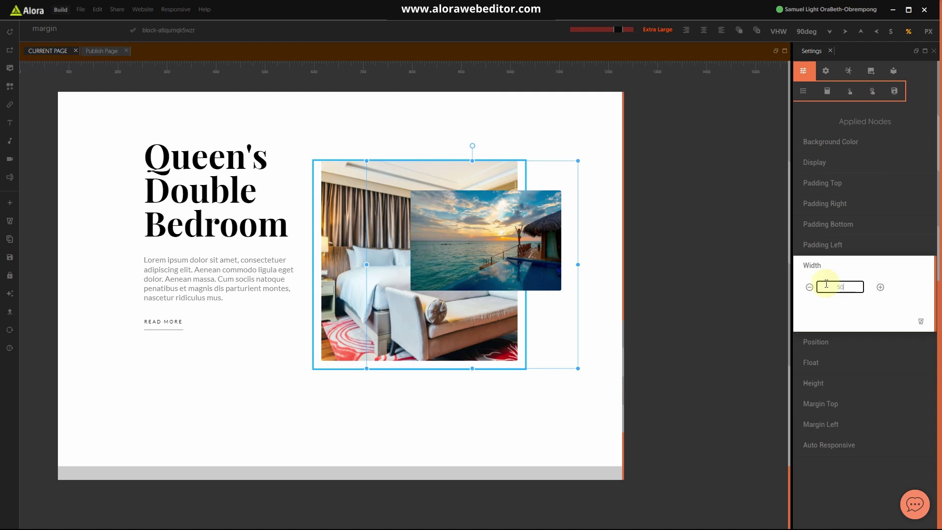
left_click(849, 268)
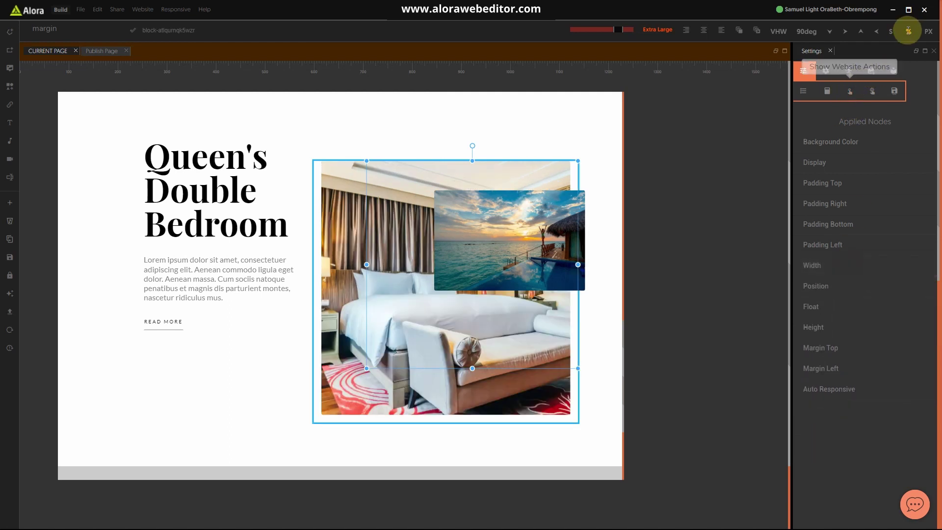
left_click(909, 32)
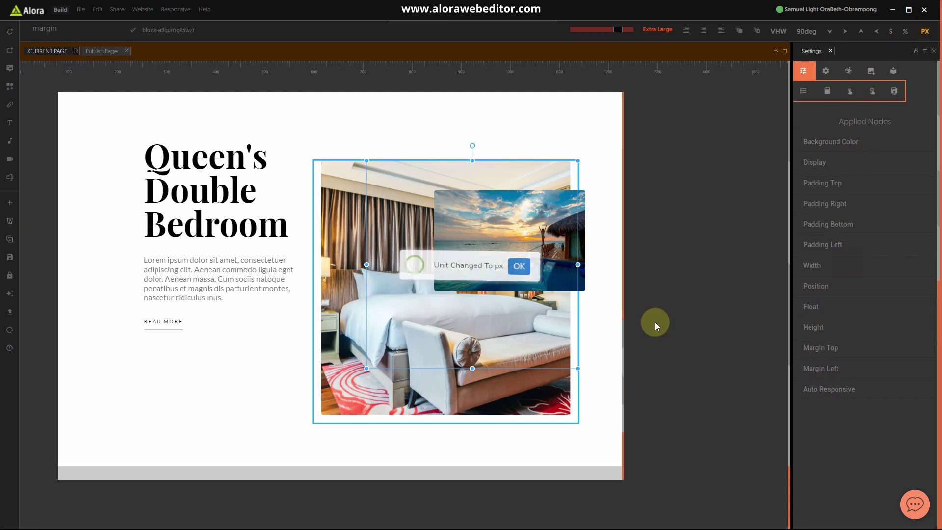
left_click(602, 439)
scroll(178, 315, "up", 3)
scroll(178, 315, "down", 2)
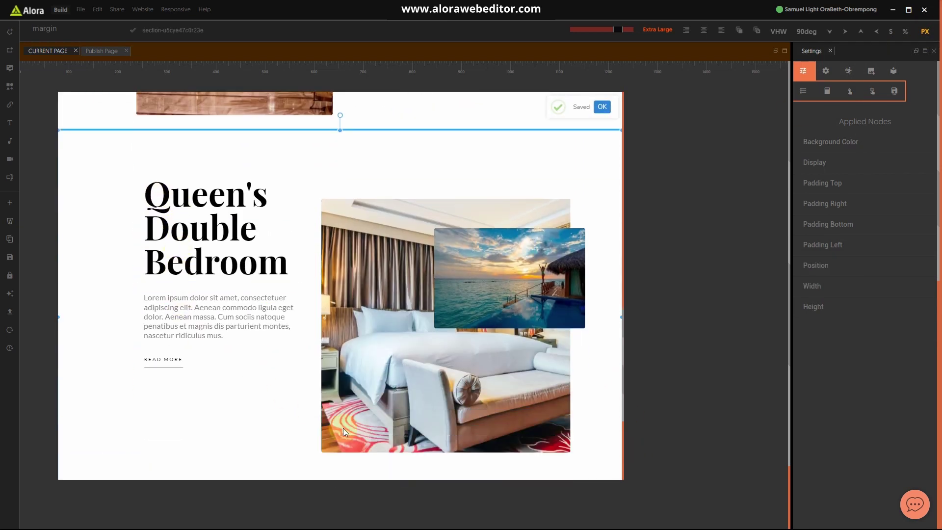
Reduce the bed image block's width slightly using percentage units, and restore pixels as the unit.
left_click(577, 445)
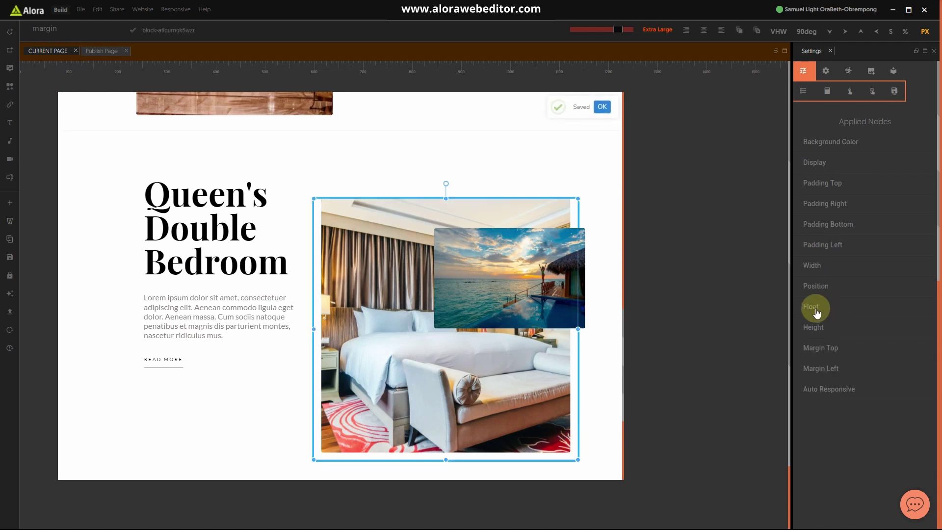
left_click(817, 265)
left_click(834, 287)
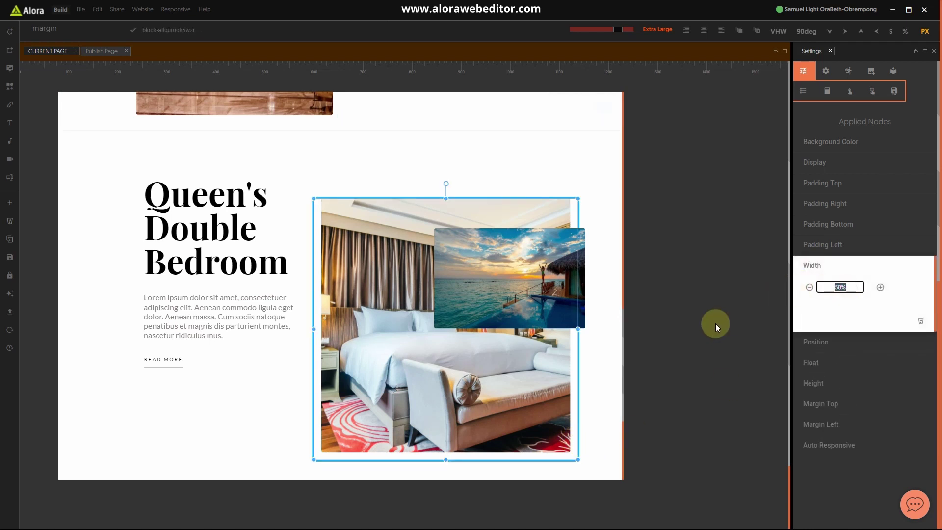
left_click(907, 33)
left_click(809, 287)
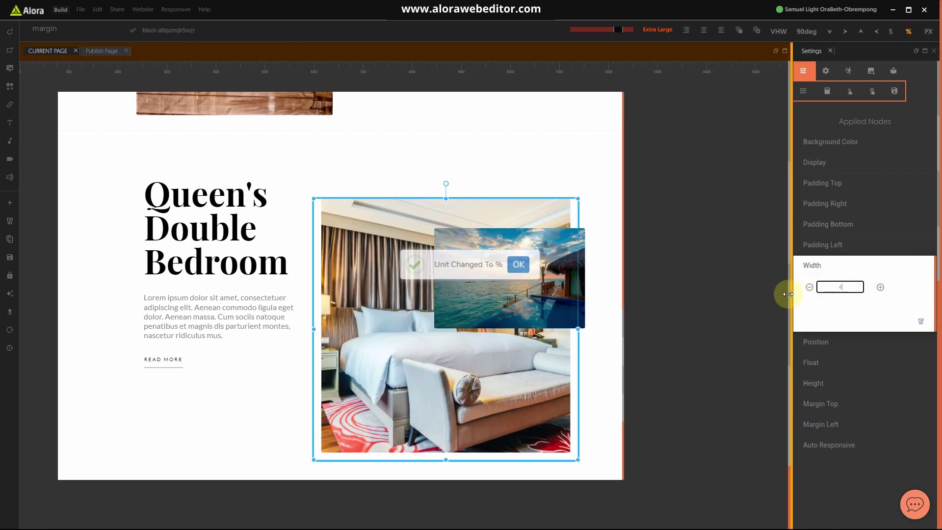
left_click(853, 267)
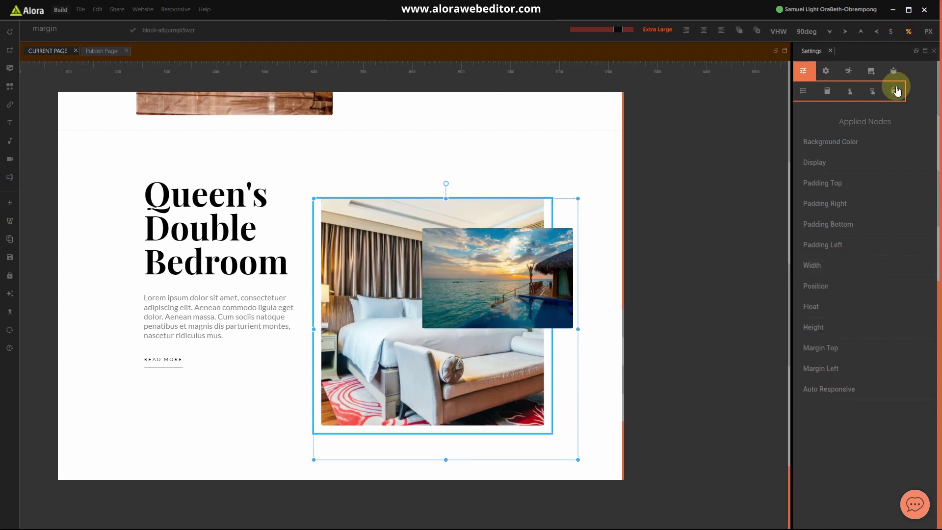
left_click(925, 32)
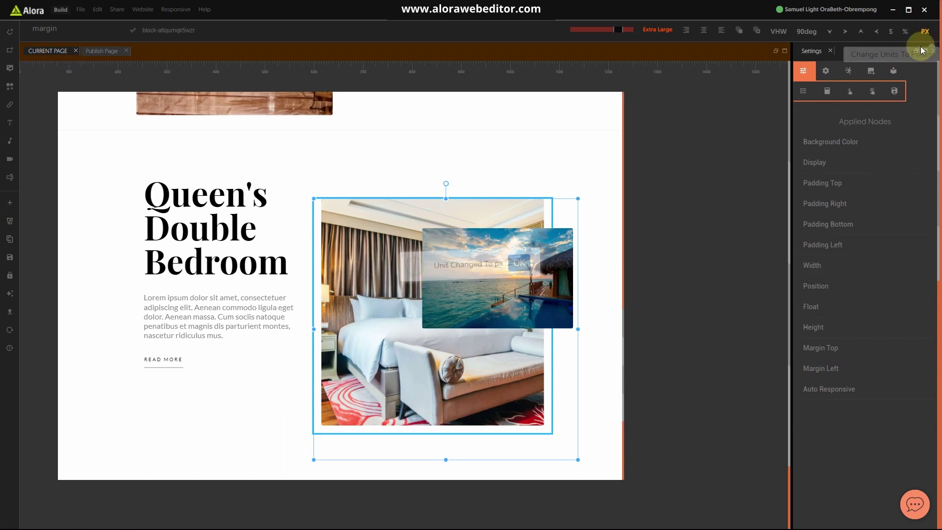
left_click(590, 375)
scroll(185, 295, "up", 5)
scroll(255, 304, "down", 5)
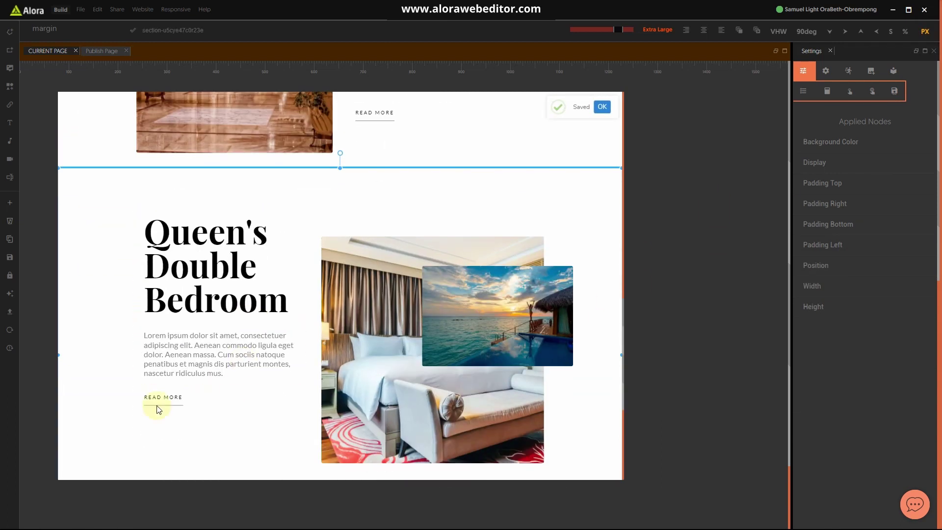
Set the top padding of the Queen's Double Bedroom text block to 80 px.
left_click(135, 229)
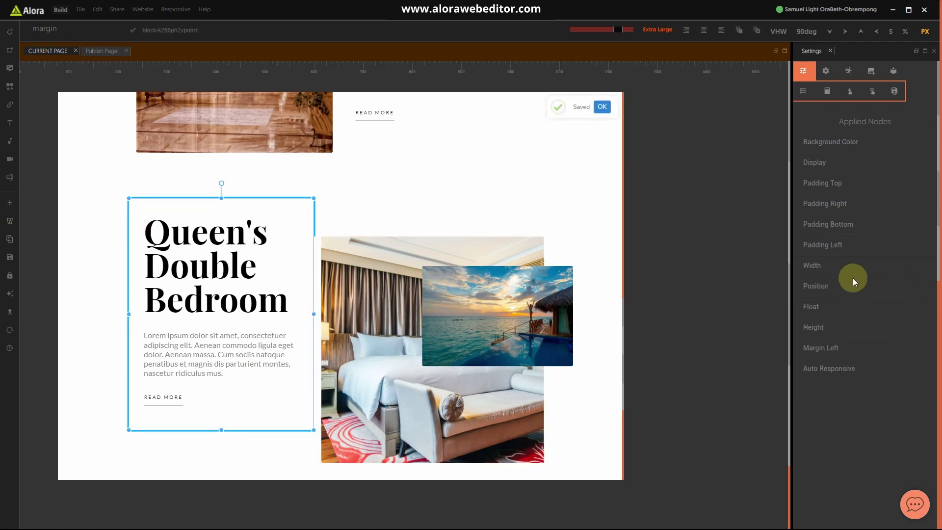
left_click(836, 183)
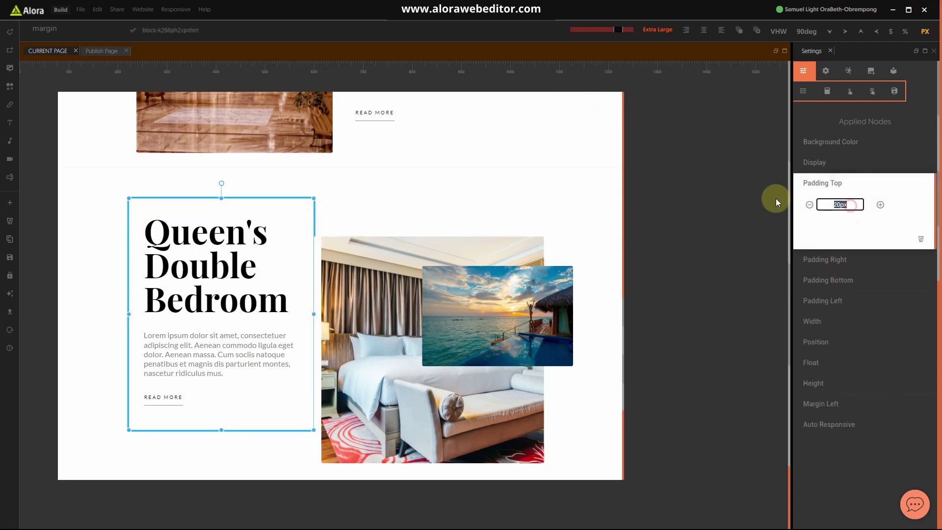
type("80")
left_click(824, 185)
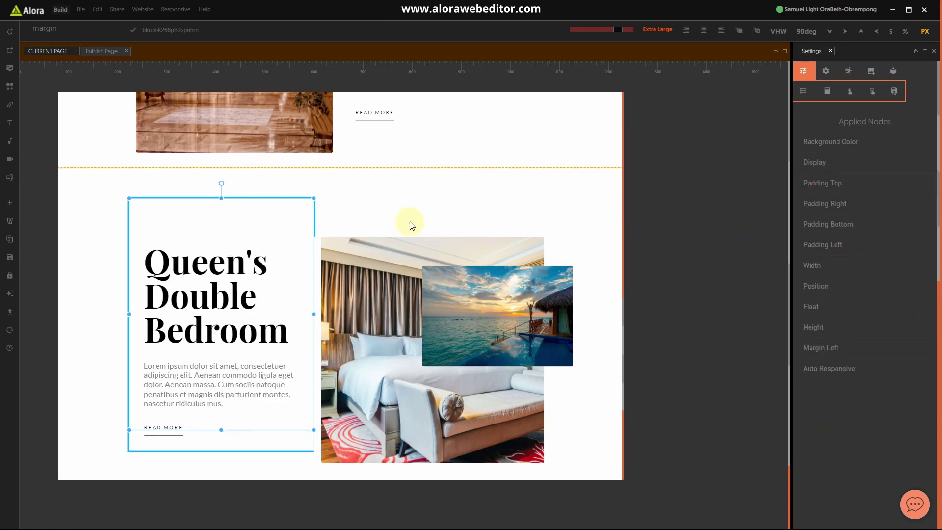
Set the top margin of the bed image block to 40 px.
left_click(553, 457)
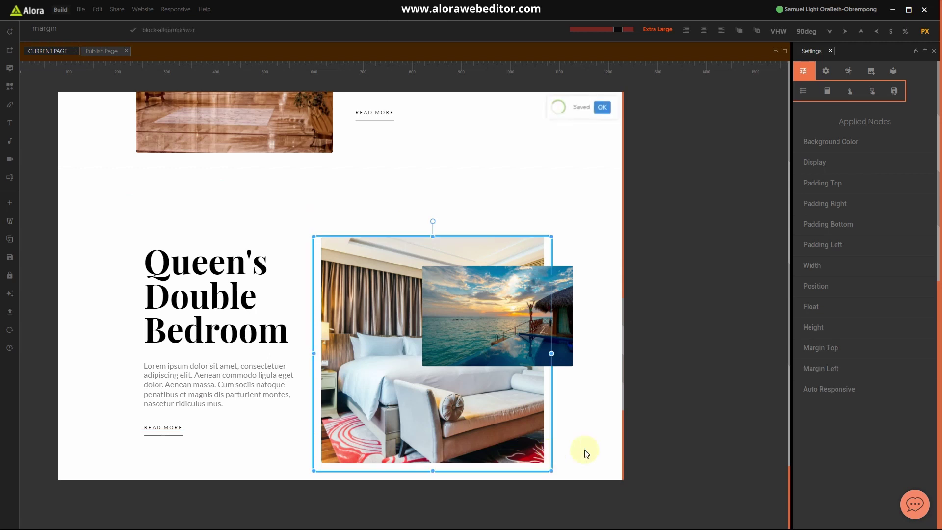
left_click(830, 349)
left_click(836, 369)
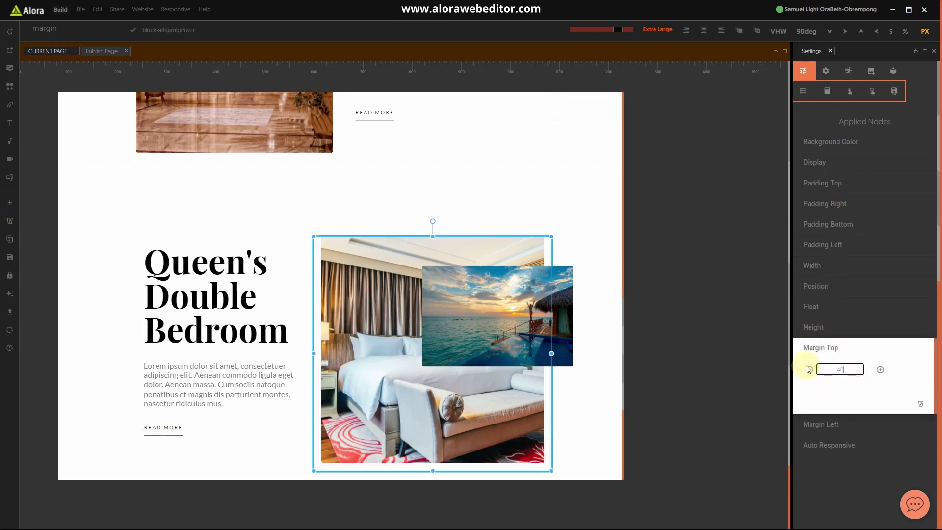
left_click(822, 350)
Shorten the Queen's Double Bedroom section slightly by raising its lower edge, and compare it with the King's Room section.
left_click(598, 384)
scroll(261, 315, "down", 4)
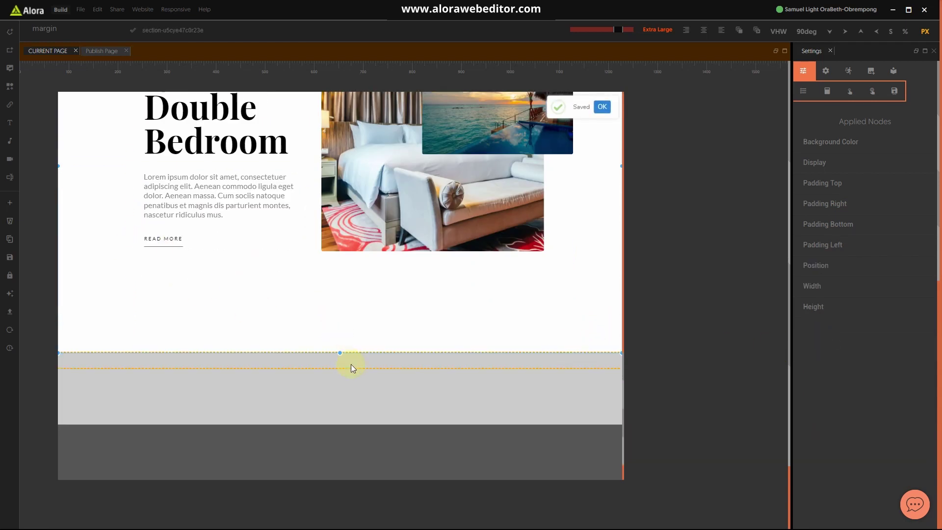
left_click_drag(338, 353, 337, 330)
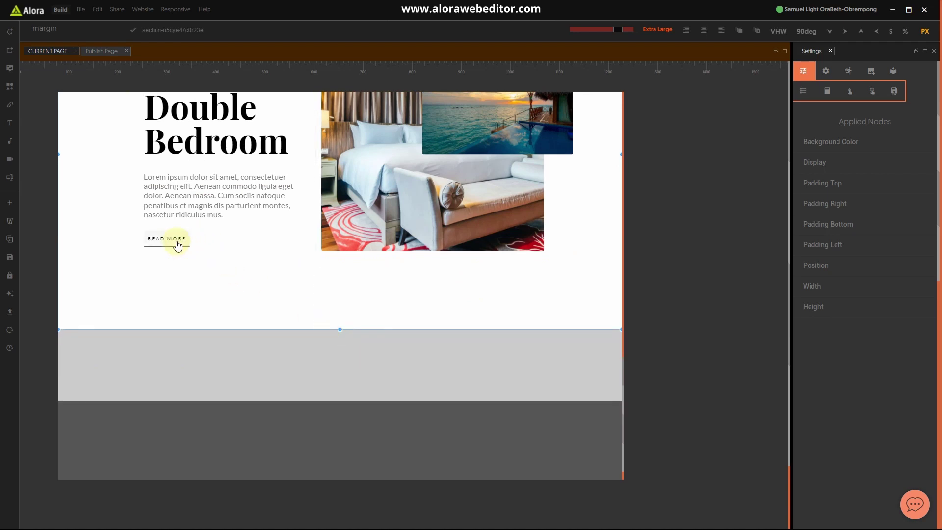
scroll(181, 247, "up", 4)
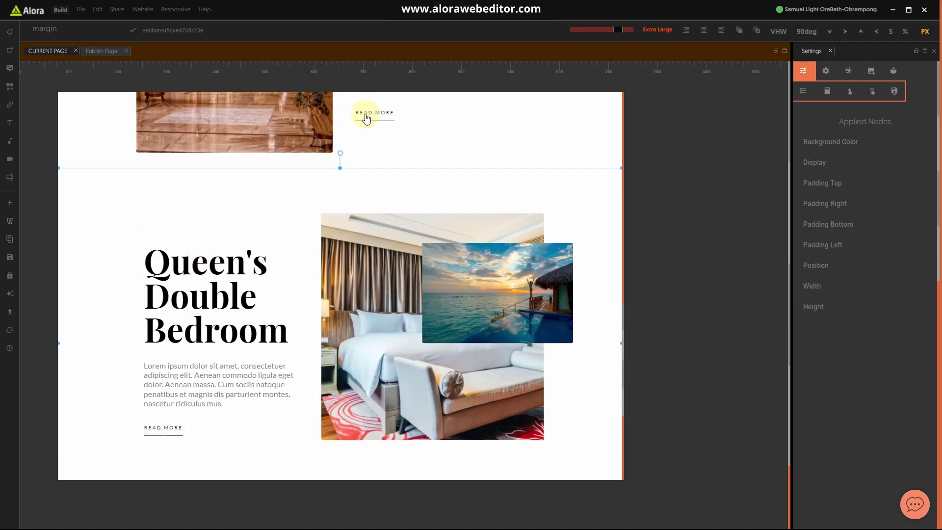
scroll(472, 277, "down", 3)
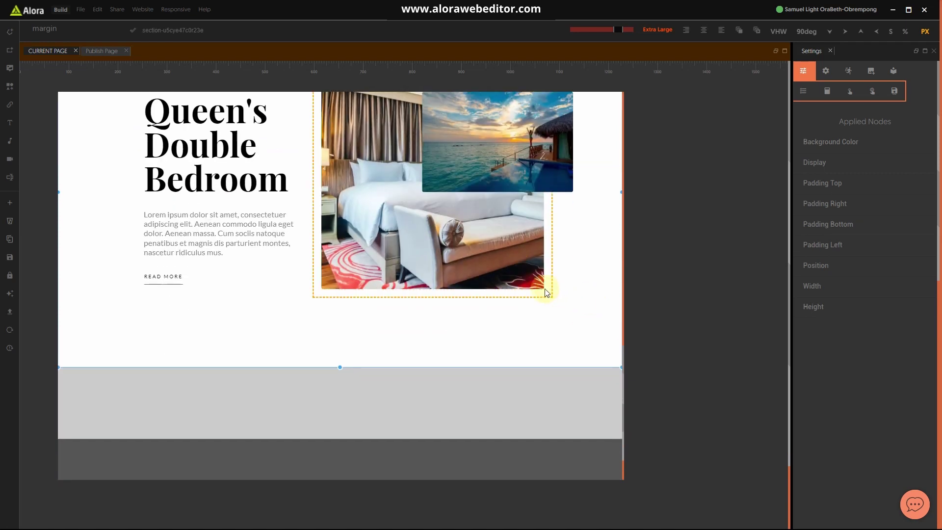
left_click(549, 292)
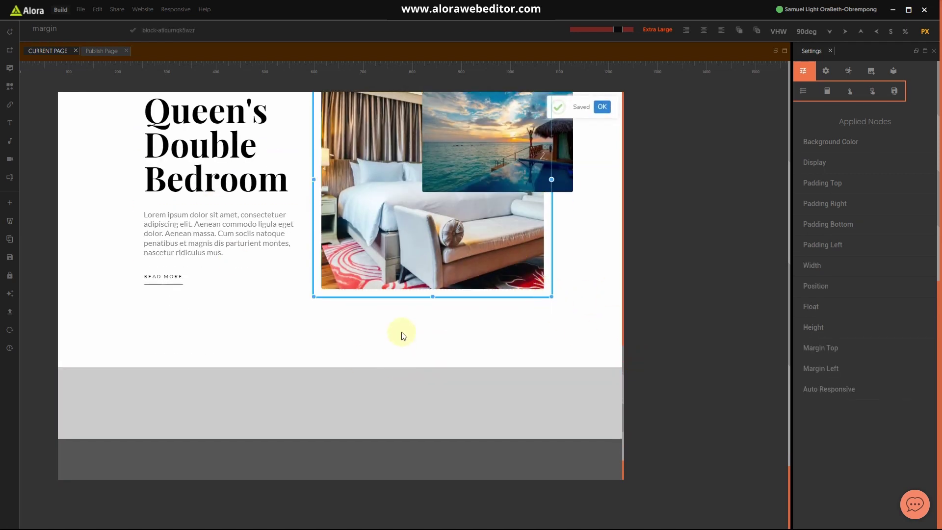
scroll(400, 330, "up", 5)
scroll(509, 349, "up", 5)
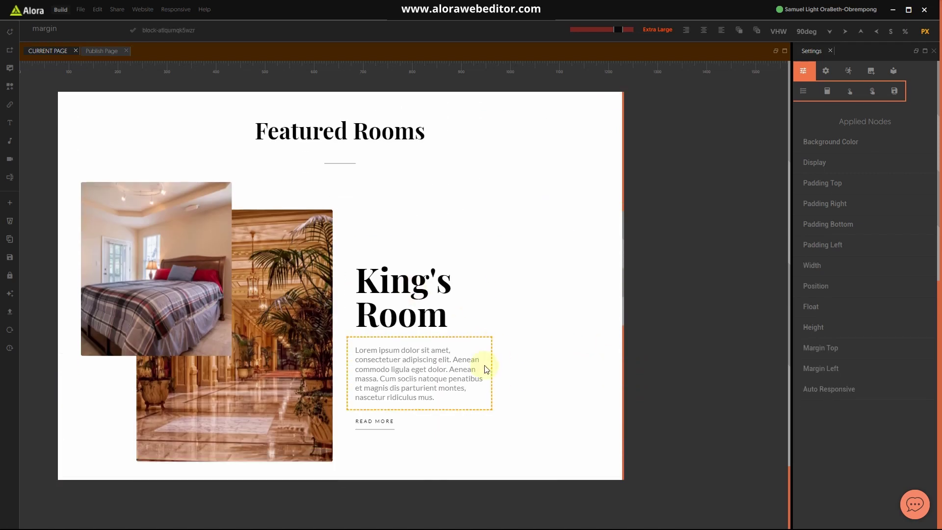